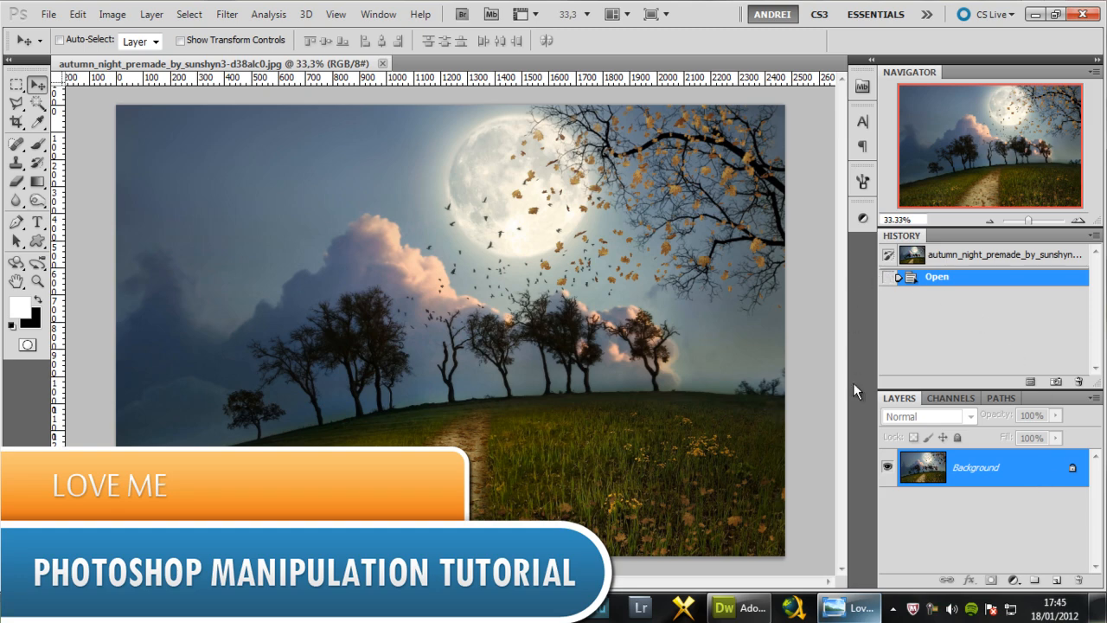
click(875, 616)
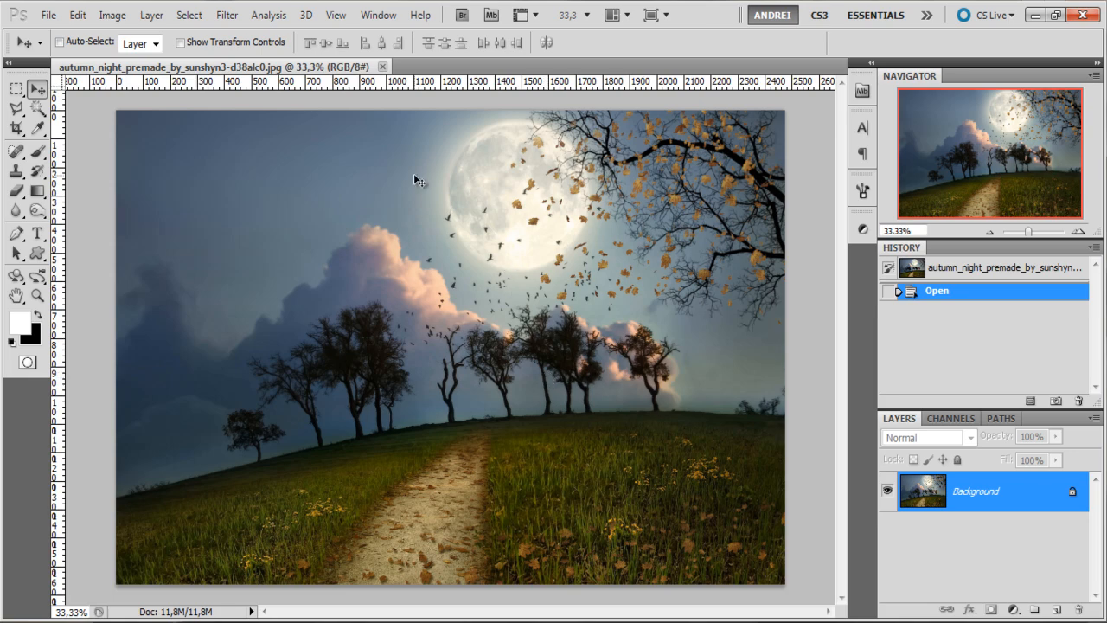
Crop the autumn night image to a nearly square frame of about 1731 by 1664 pixels using 67% shield opacity, and check its size.
click(17, 128)
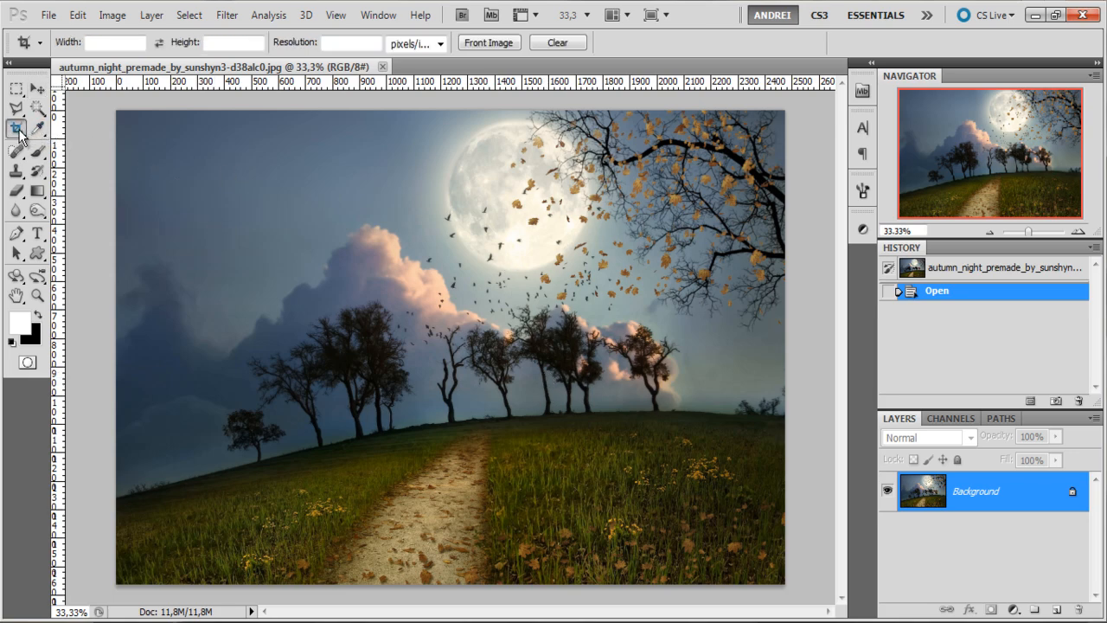
drag(88, 100, 808, 618)
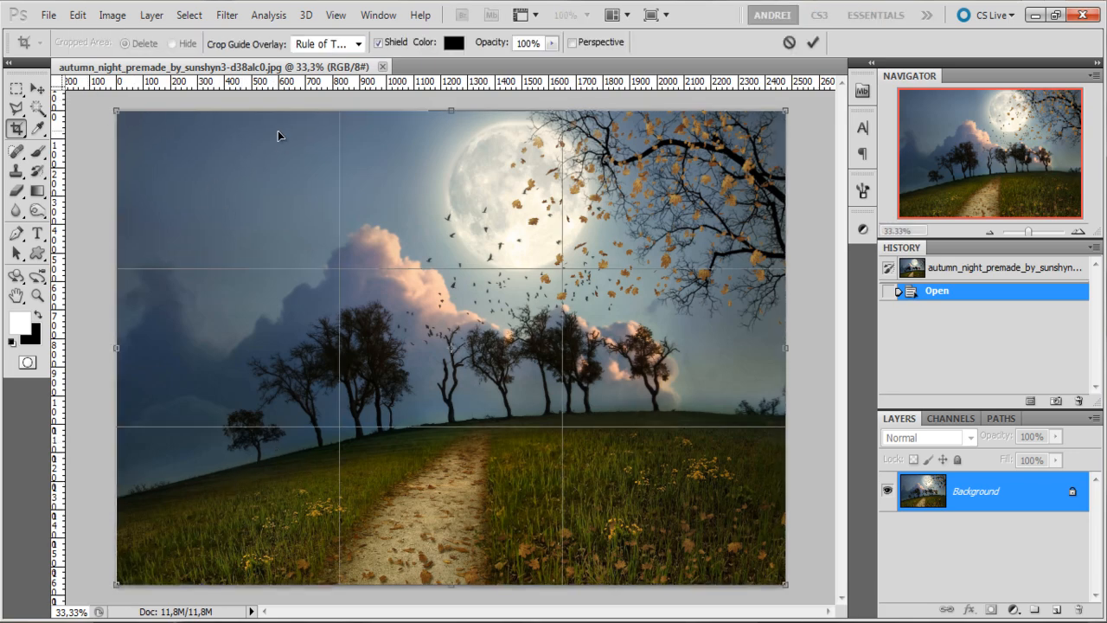
drag(114, 348, 286, 348)
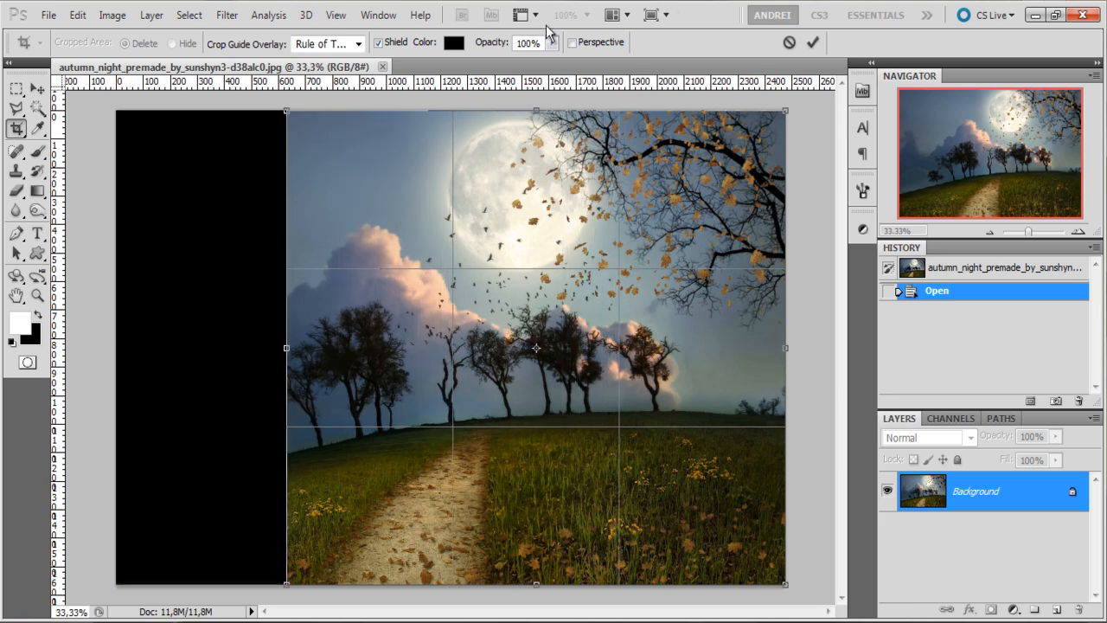
drag(555, 46, 524, 63)
drag(284, 362, 301, 351)
drag(783, 343, 769, 346)
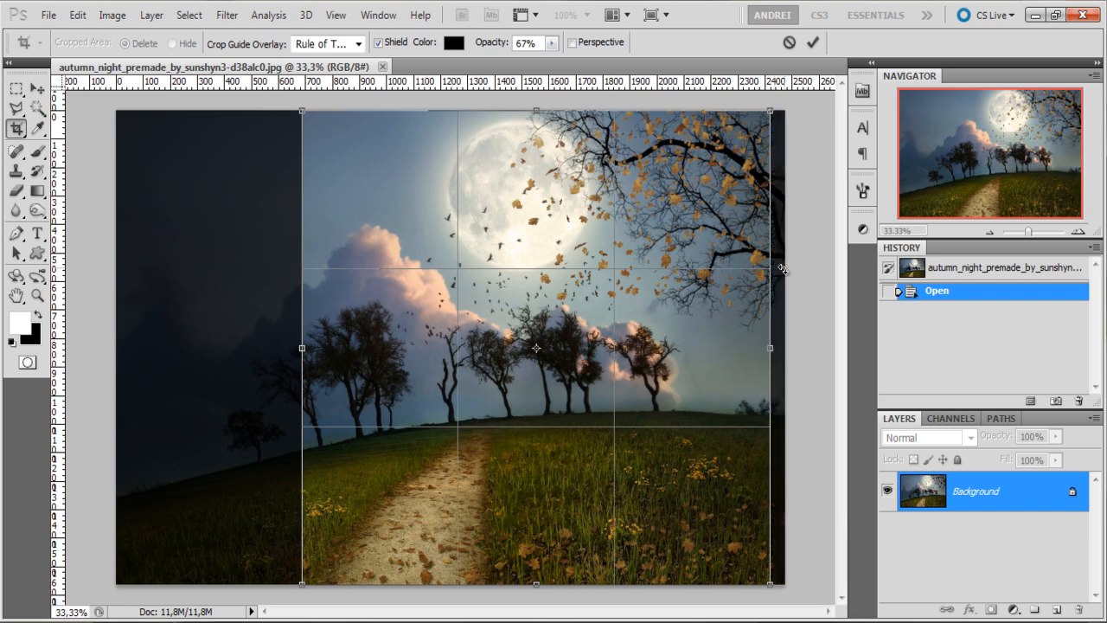
right_click(529, 231)
click(588, 239)
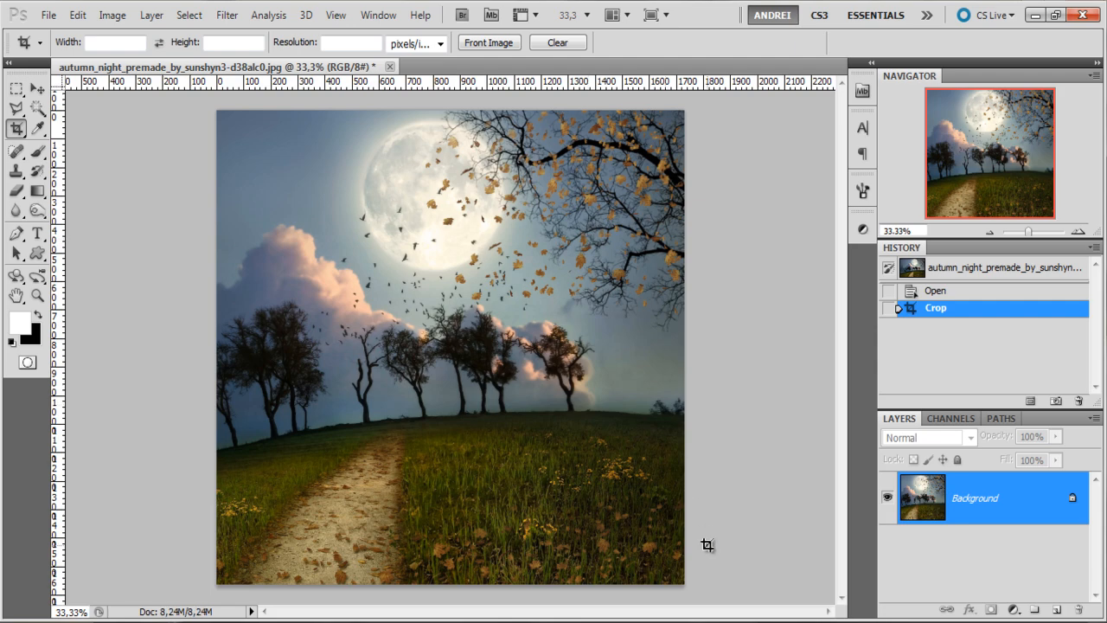
key(ctrl+alt+i)
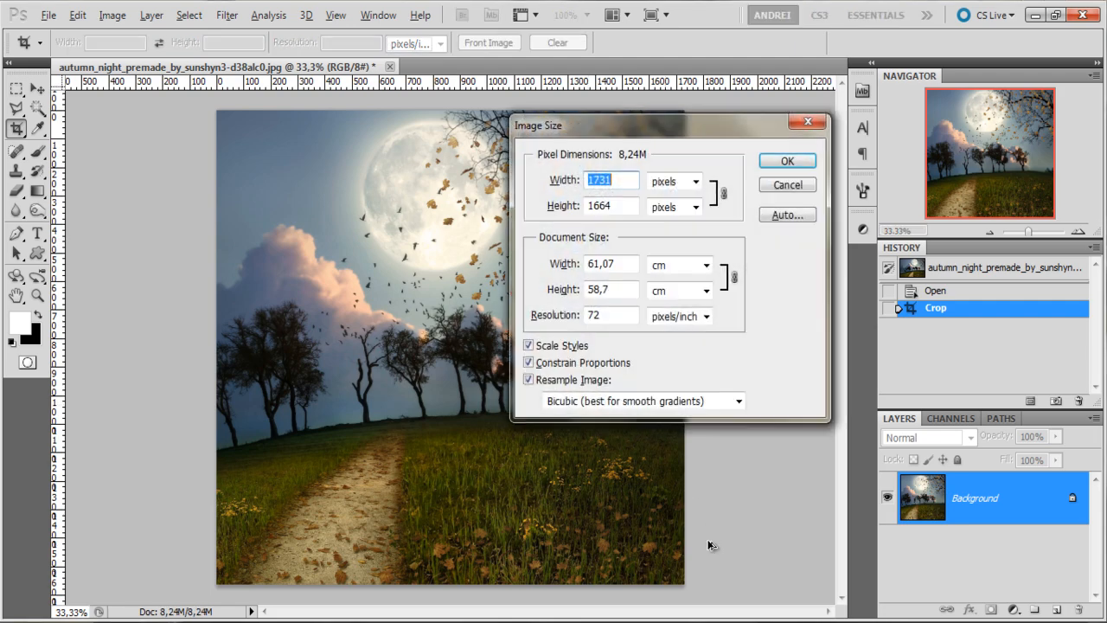
key(Escape)
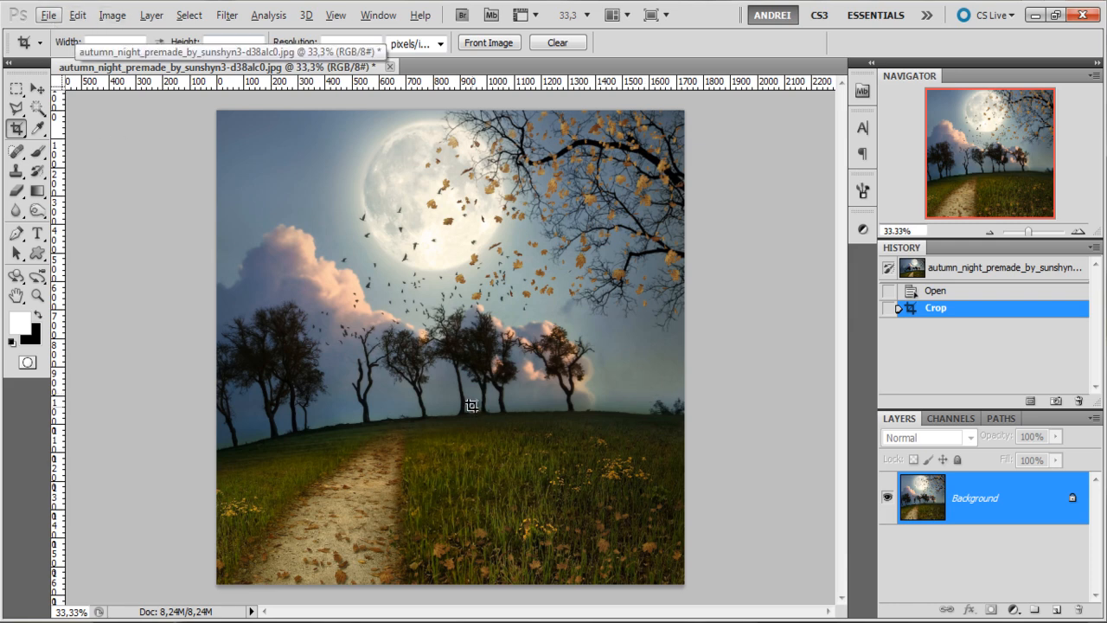
Open the Peasant_Couple_Image_4_by_tacostock photo from the stock folder.
click(57, 20)
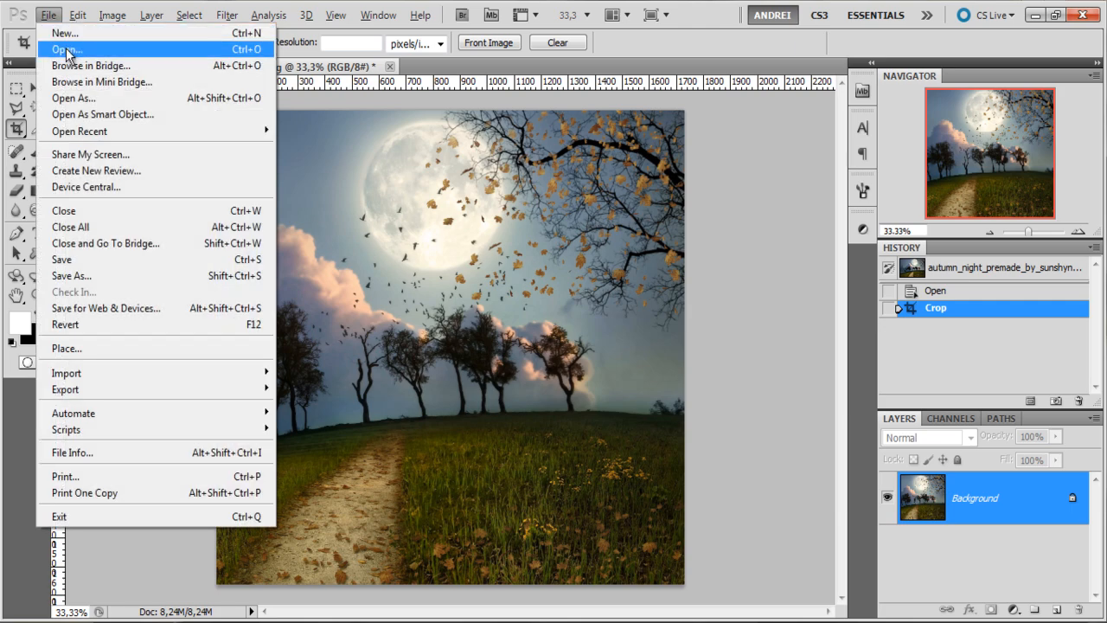
click(67, 51)
scroll(900, 210, down, 5)
drag(1012, 242, 1000, 123)
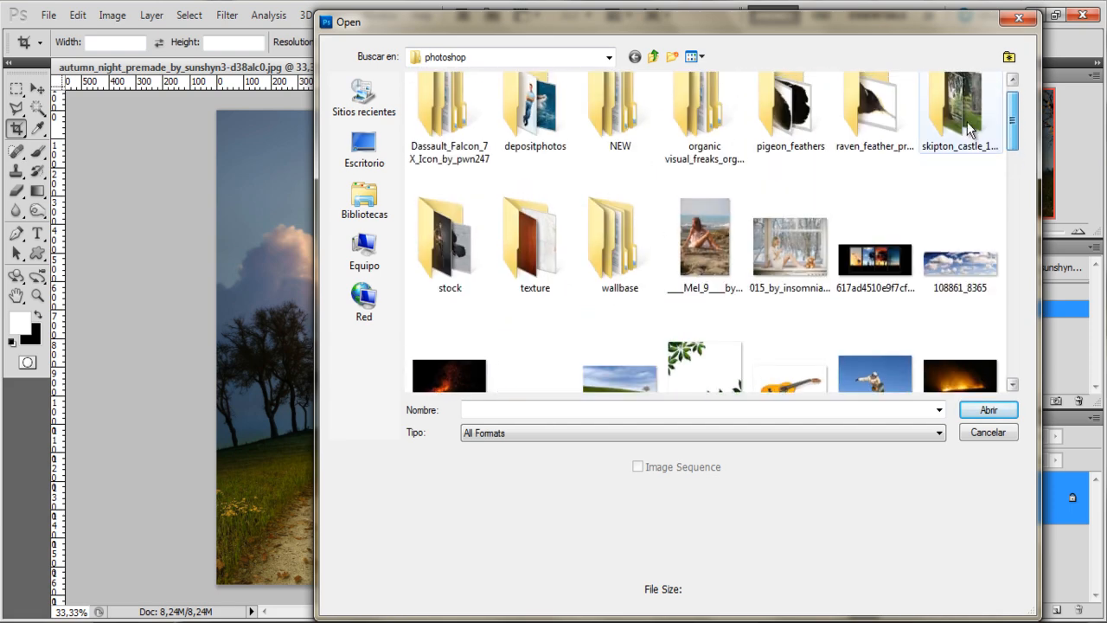
double_click(430, 264)
scroll(873, 259, down, 10)
click(874, 268)
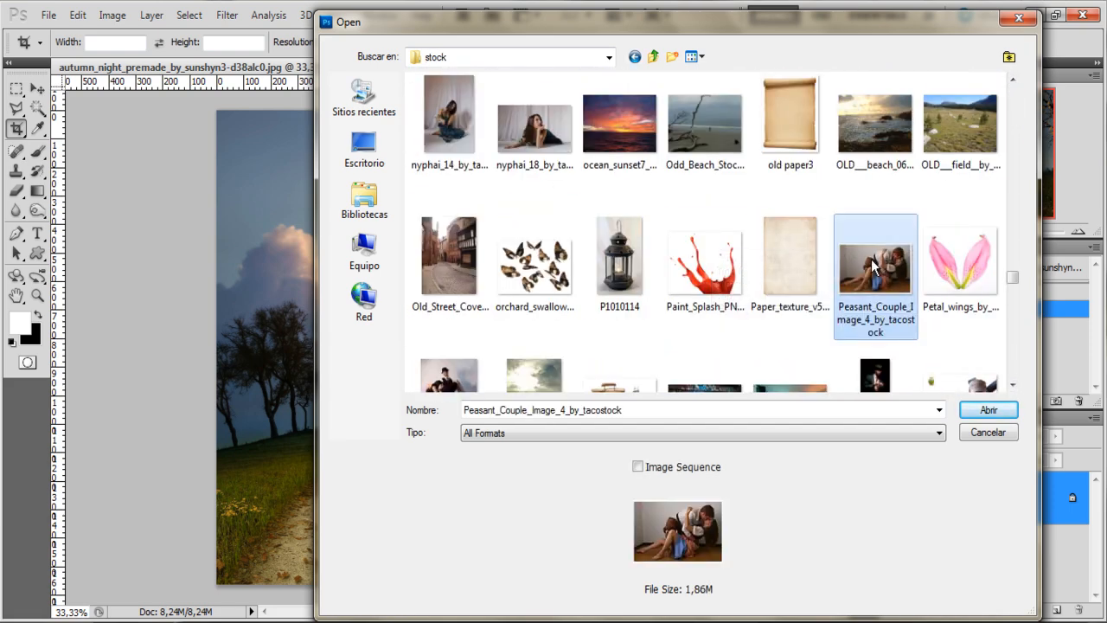
click(985, 410)
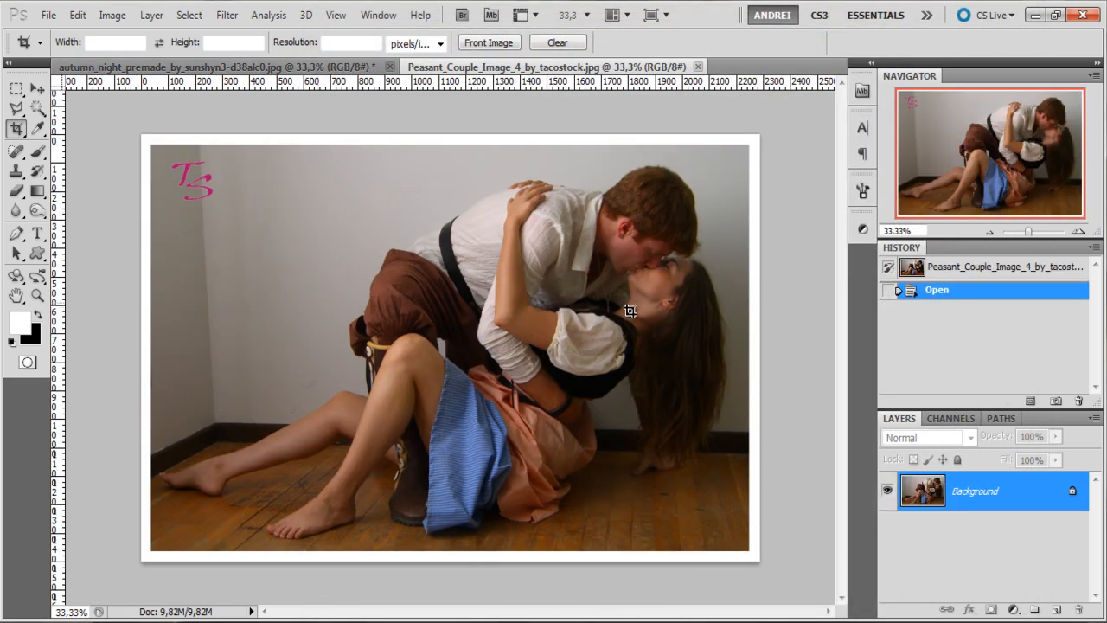
Convert the couple photo's background into a regular layer and add a layer mask to it.
drag(1073, 490, 1079, 609)
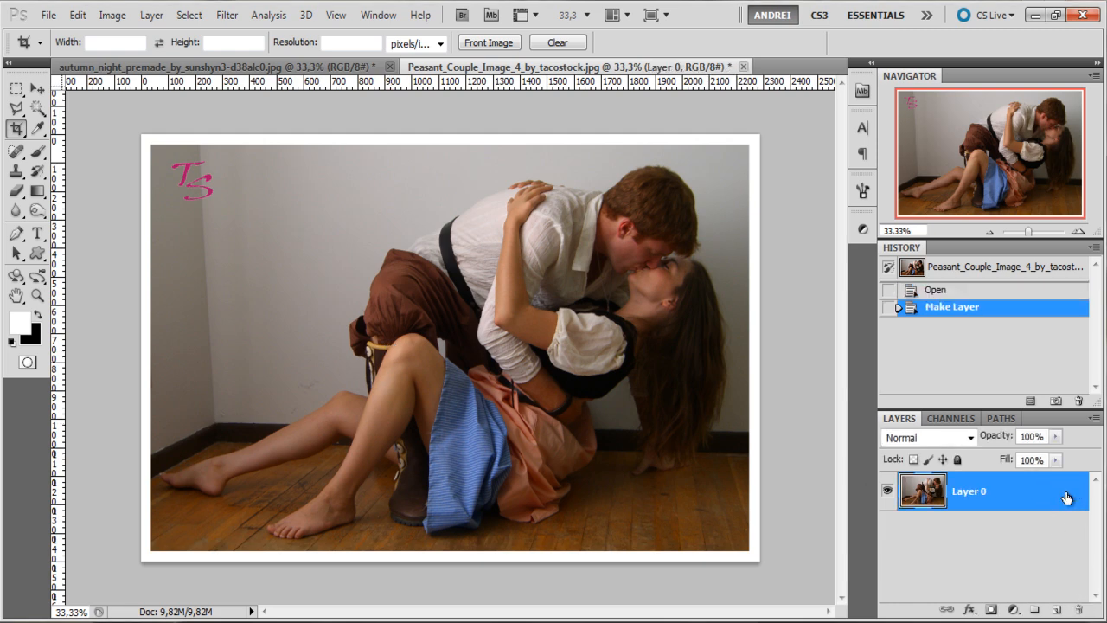
click(991, 609)
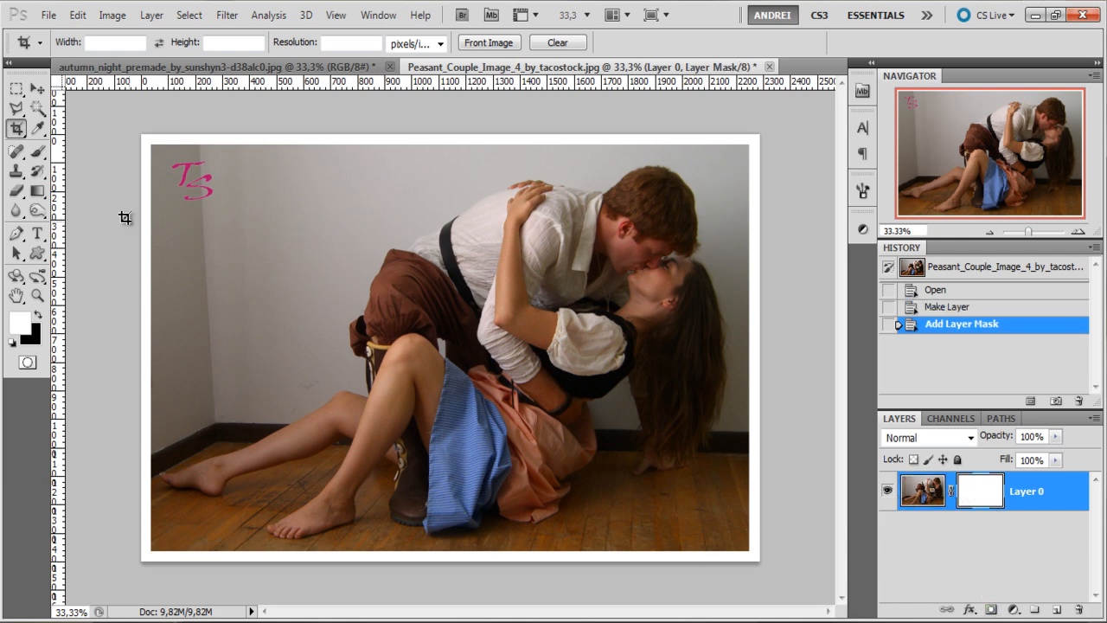
Start a Pen tool path in Paths mode along the outer edge of the man's hair near his forehead.
click(15, 236)
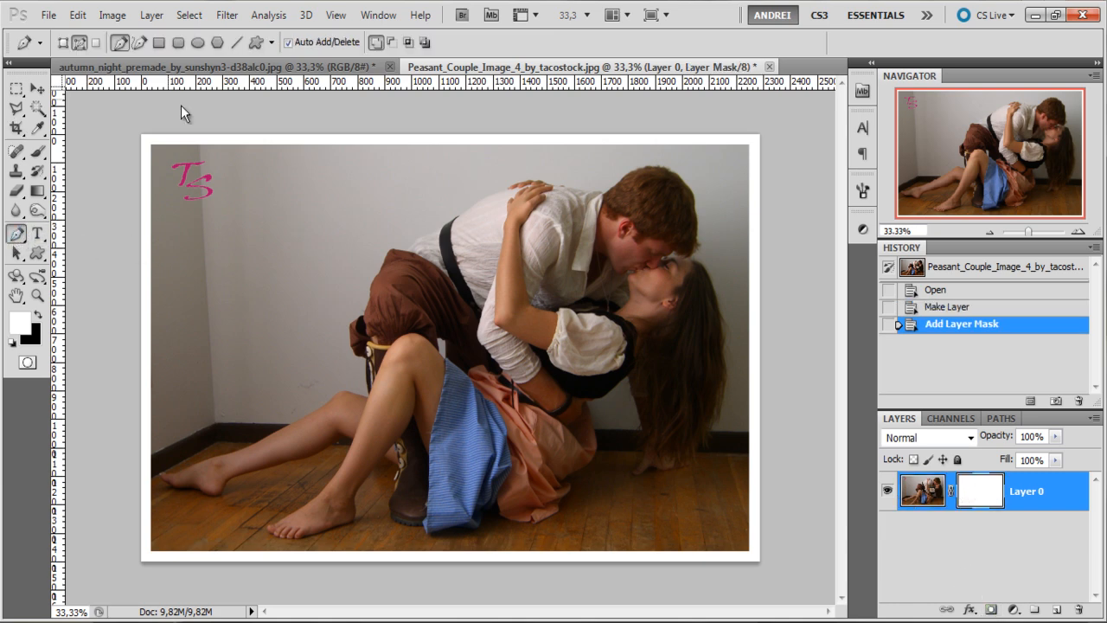
click(79, 43)
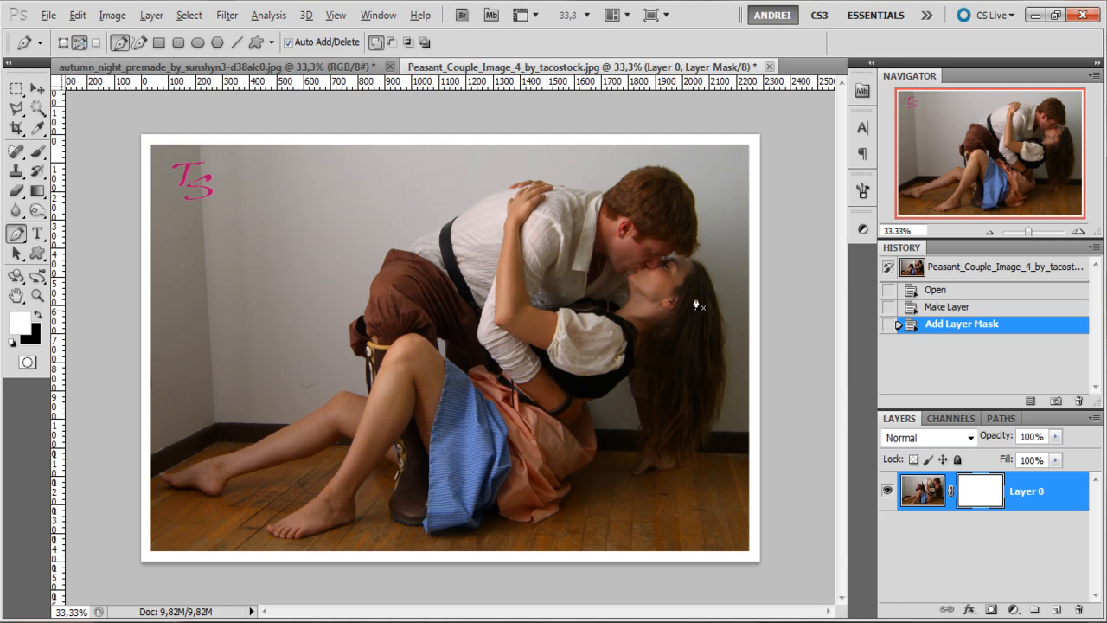
scroll(703, 228, up, 4)
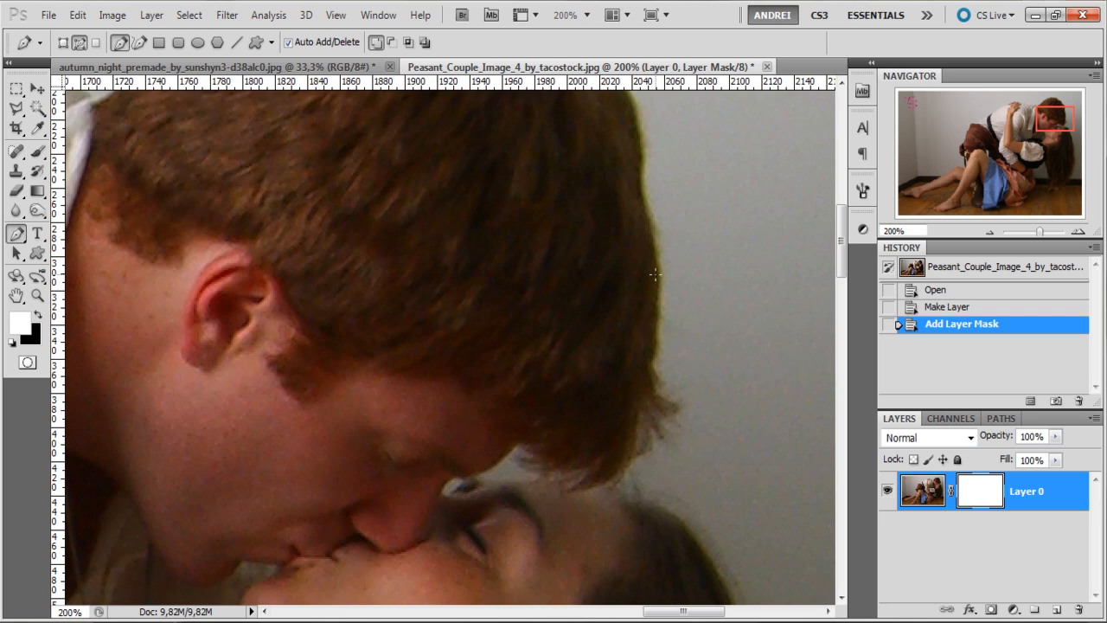
click(657, 278)
drag(662, 230, 647, 262)
drag(650, 251, 645, 237)
drag(640, 229, 637, 220)
drag(632, 210, 624, 196)
drag(634, 227, 752, 406)
Continue the pen path over the crown of the man's head with closely spaced anchor points.
drag(682, 306, 637, 278)
drag(612, 269, 601, 262)
drag(589, 255, 586, 252)
drag(580, 248, 566, 242)
drag(617, 275, 619, 263)
drag(541, 238, 522, 237)
drag(499, 237, 448, 240)
drag(414, 253, 331, 308)
key(ctrl+alt+z)
Correct the last anchor and trace the path down the back of the man's head to his shirt collar.
key(space)
drag(305, 365, 555, 334)
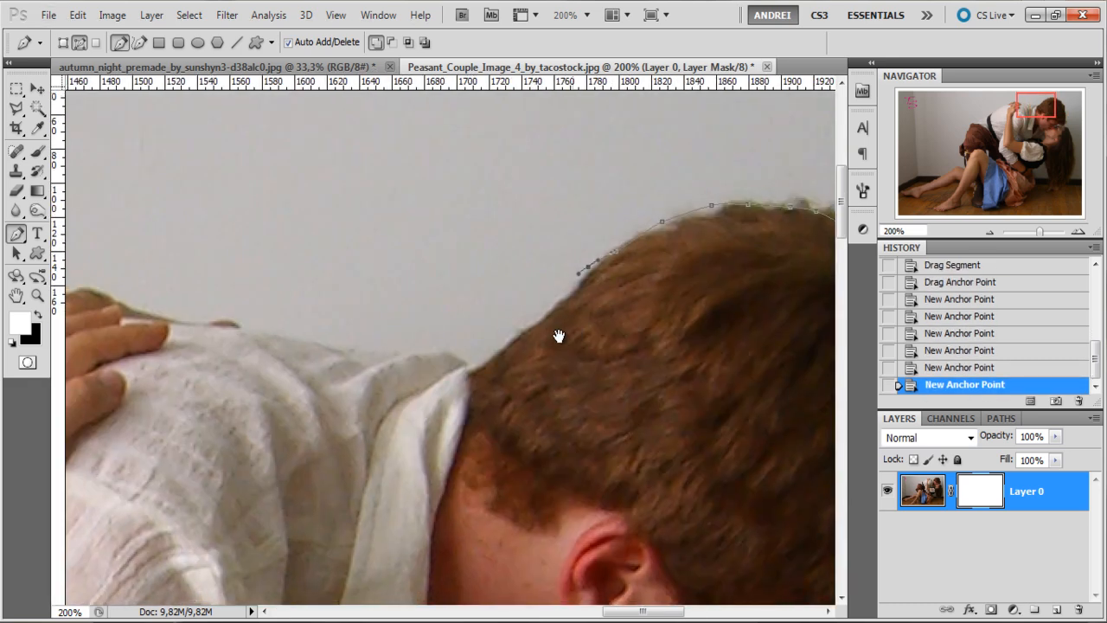
key(ctrl+z)
scroll(593, 284, up, 1)
drag(571, 289, 543, 311)
drag(505, 345, 414, 405)
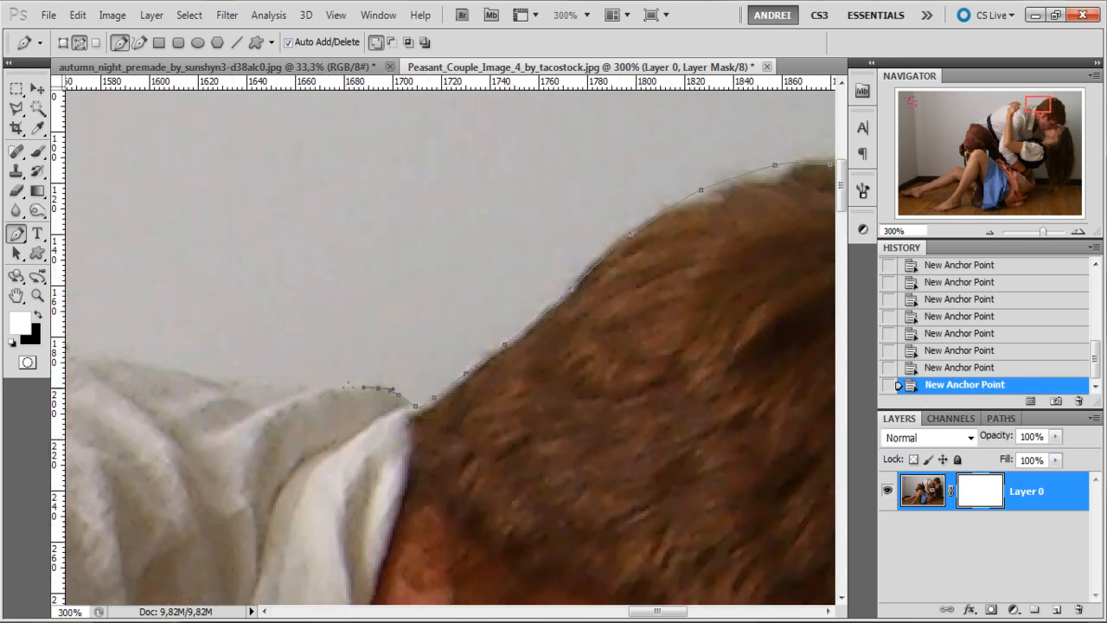
Trace the path along the man's shirt shoulder and around the fingers resting on his back.
key(space)
drag(285, 383, 638, 400)
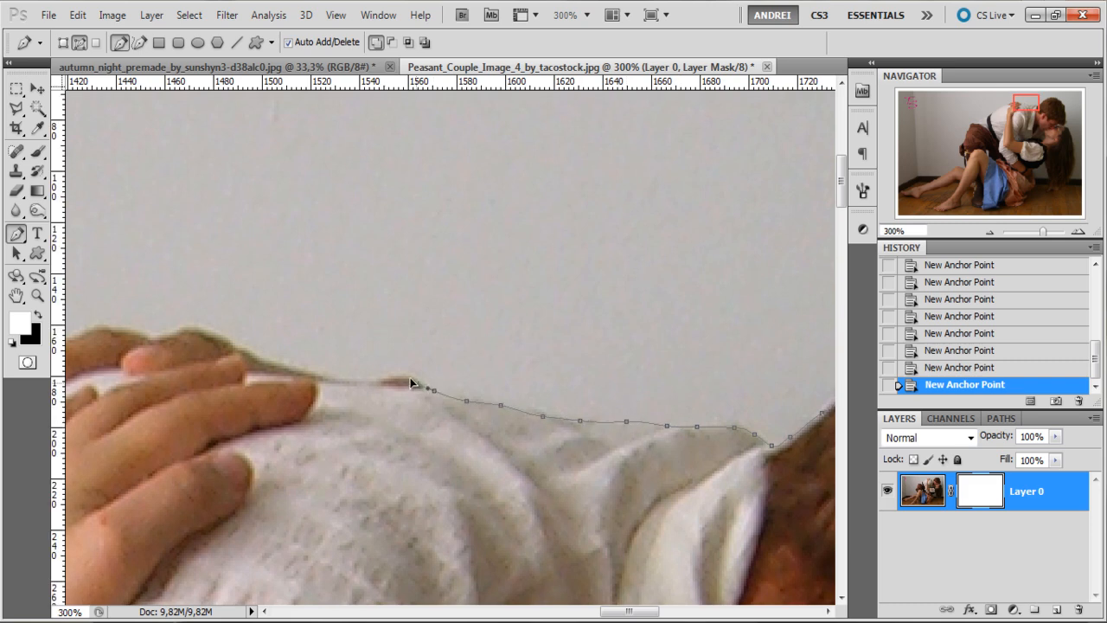
drag(296, 365, 590, 368)
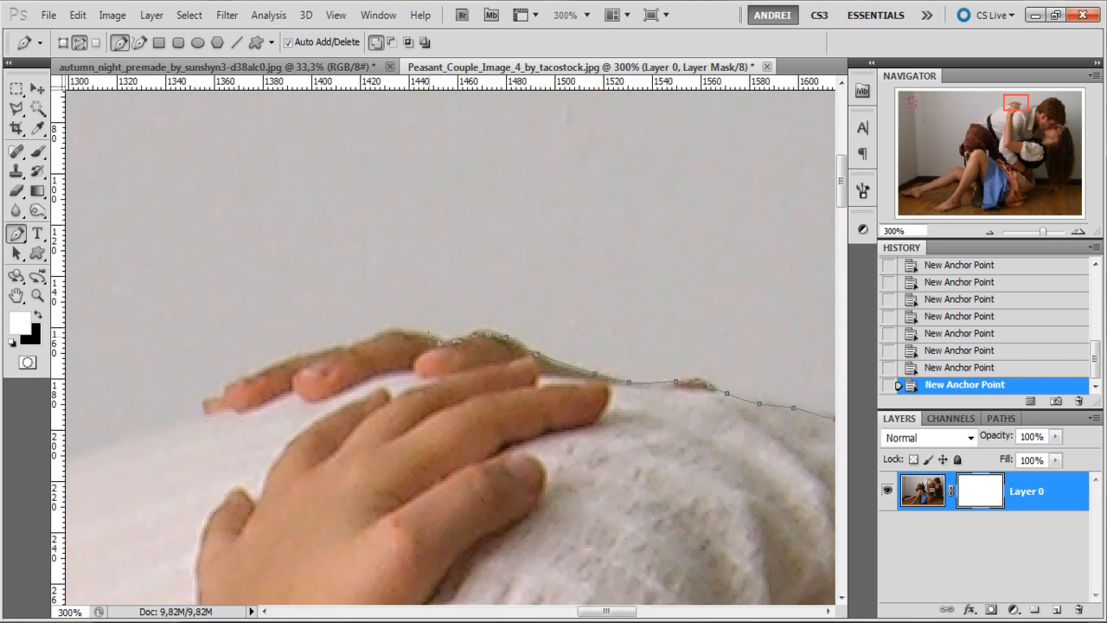
drag(316, 376, 680, 342)
Extend the path down the back of the man's white shirt and past the black belt.
drag(607, 344, 596, 351)
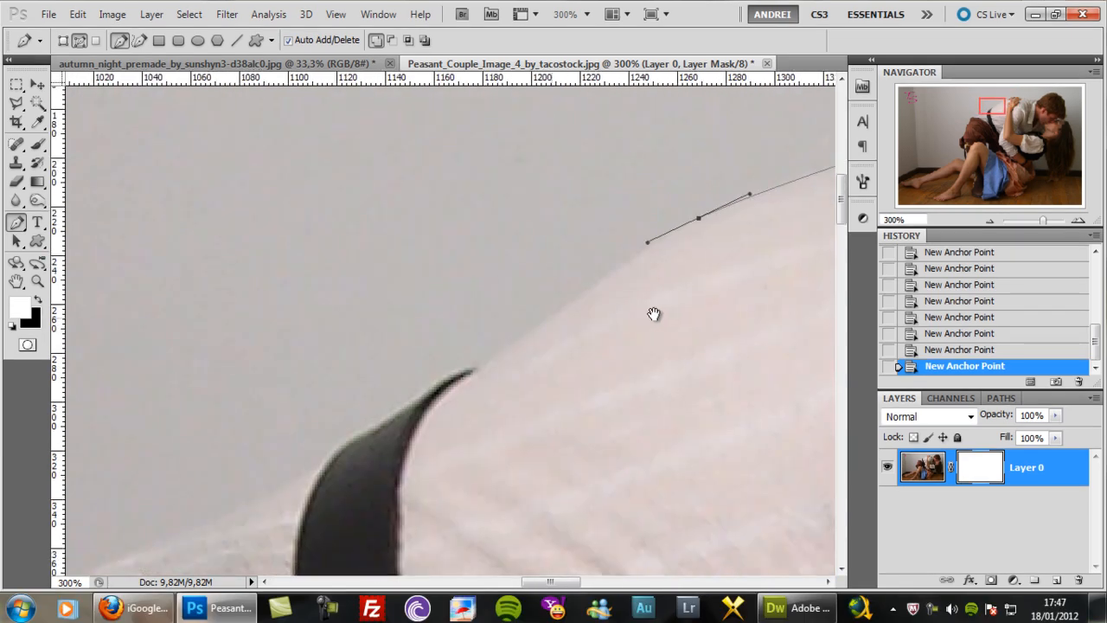
click(469, 371)
mouse_move(472, 390)
mouse_down()
mouse_move(638, 304)
mouse_move(666, 263)
mouse_up()
click(574, 310)
click(551, 327)
click(570, 317)
click(502, 345)
click(464, 360)
Trace the path around the seat and back of the man's brown trousers.
drag(389, 415, 671, 266)
click(605, 302)
click(551, 298)
click(457, 365)
drag(383, 571, 452, 390)
drag(579, 560, 650, 281)
click(323, 475)
click(319, 484)
drag(474, 554, 558, 292)
Continue the path along the lower trouser edge and down the laced boot to the woman's leg.
click(396, 366)
click(449, 494)
click(514, 506)
drag(502, 536, 509, 224)
click(549, 422)
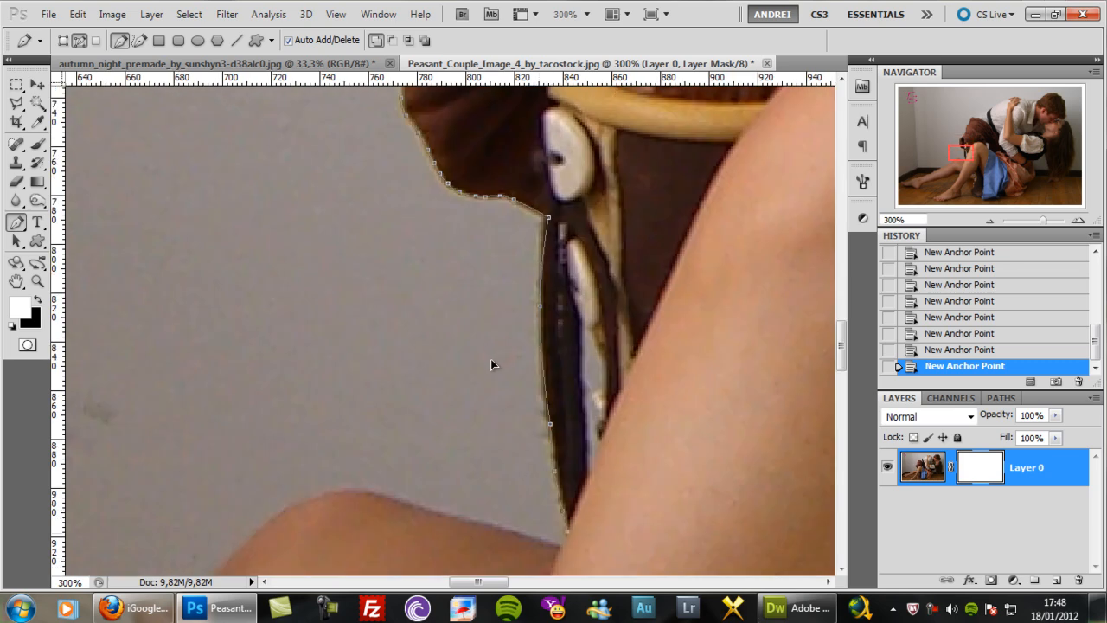
Trace the path over the knee and upper shin of the woman's outstretched leg.
drag(492, 366, 590, 260)
drag(419, 385, 398, 393)
drag(335, 443, 309, 476)
drag(240, 489, 470, 368)
drag(260, 519, 692, 259)
click(447, 378)
drag(432, 415, 617, 306)
drag(389, 378, 361, 383)
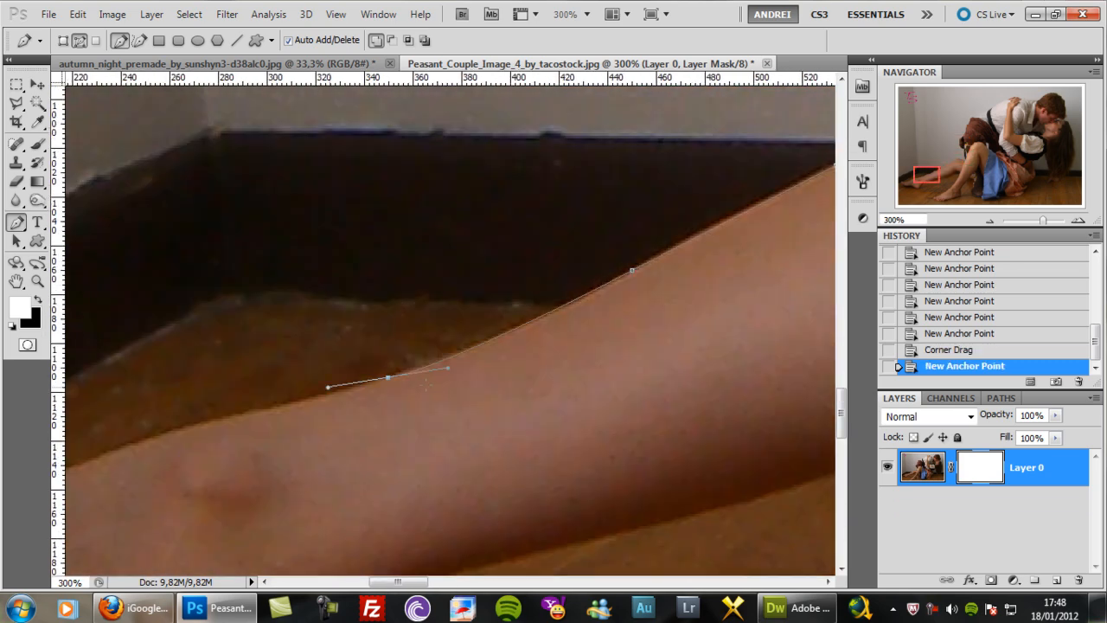
Extend the path down the outstretched leg's shin and around the toes of its foot.
drag(260, 432, 586, 349)
click(383, 387)
drag(633, 310, 447, 353)
drag(407, 401, 596, 319)
click(410, 379)
click(334, 403)
drag(233, 413, 231, 433)
click(260, 469)
click(330, 508)
drag(407, 523, 437, 518)
Trace the path along the sole and heel of that foot and the underside of the calf.
drag(576, 317, 369, 169)
drag(349, 386, 388, 405)
drag(474, 447, 518, 450)
drag(563, 435, 582, 402)
click(309, 415)
mouse_move(559, 346)
mouse_down()
mouse_move(679, 324)
mouse_move(778, 237)
mouse_up()
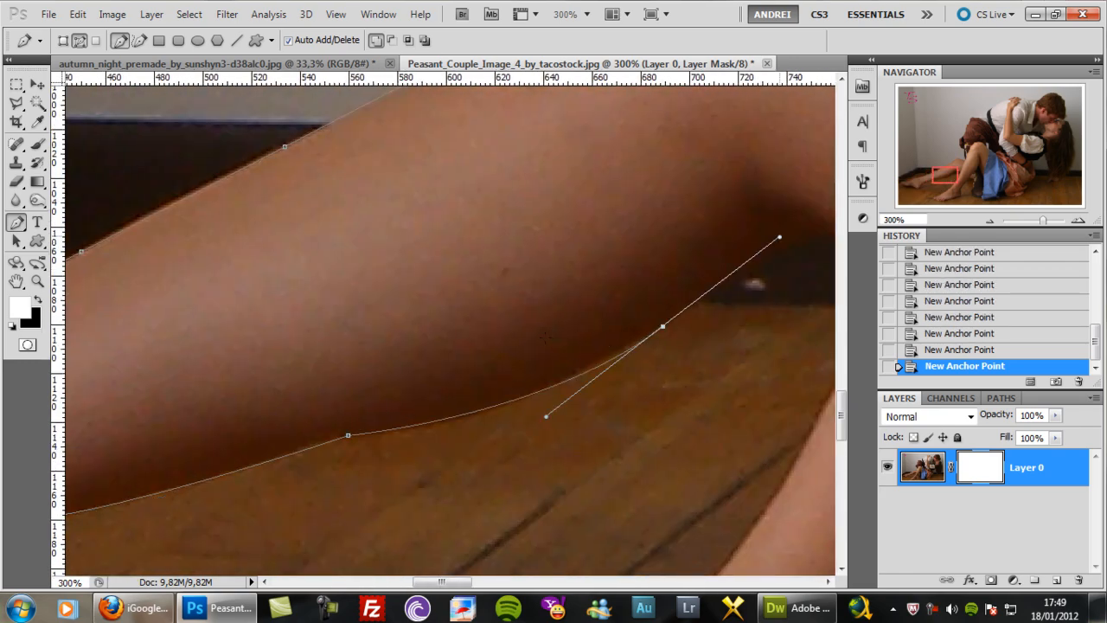
Trace the path down the shin of the woman's bent leg and over the top of its foot.
click(561, 271)
drag(522, 349, 619, 150)
drag(511, 358, 494, 386)
click(371, 521)
drag(389, 484, 557, 338)
mouse_move(323, 517)
mouse_down()
mouse_move(301, 524)
mouse_move(560, 311)
mouse_up()
click(445, 419)
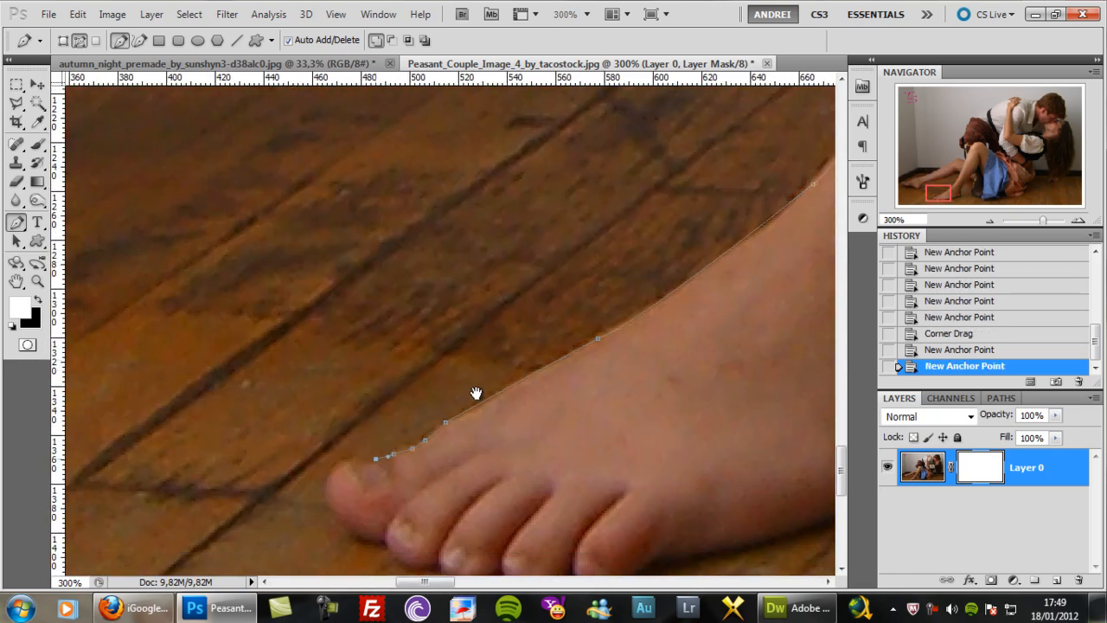
Continue the path around the toes and along the sole of the bent leg's foot.
click(364, 471)
drag(638, 287, 628, 269)
click(476, 494)
drag(355, 519, 376, 510)
drag(611, 439, 630, 435)
drag(746, 402, 764, 384)
Trace the path up the back of the bent leg's calf and down the front edge of the man's boot.
drag(547, 323, 336, 458)
drag(567, 424, 564, 385)
mouse_move(571, 286)
mouse_down()
mouse_move(601, 233)
mouse_move(296, 552)
mouse_up()
click(550, 260)
click(686, 331)
click(652, 464)
drag(652, 464, 361, 167)
click(318, 418)
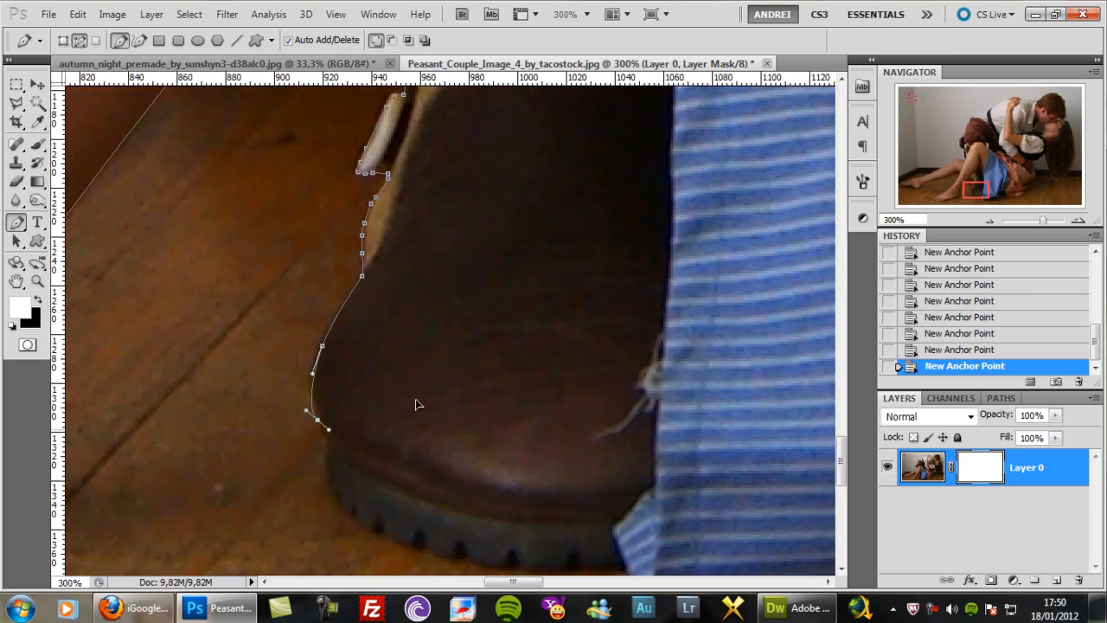
Extend the path around the boot's sole and along the hem of the blue striped skirt.
click(246, 400)
drag(352, 480, 424, 495)
drag(577, 558, 320, 405)
click(425, 376)
click(559, 338)
click(776, 341)
drag(776, 341, 454, 461)
click(623, 237)
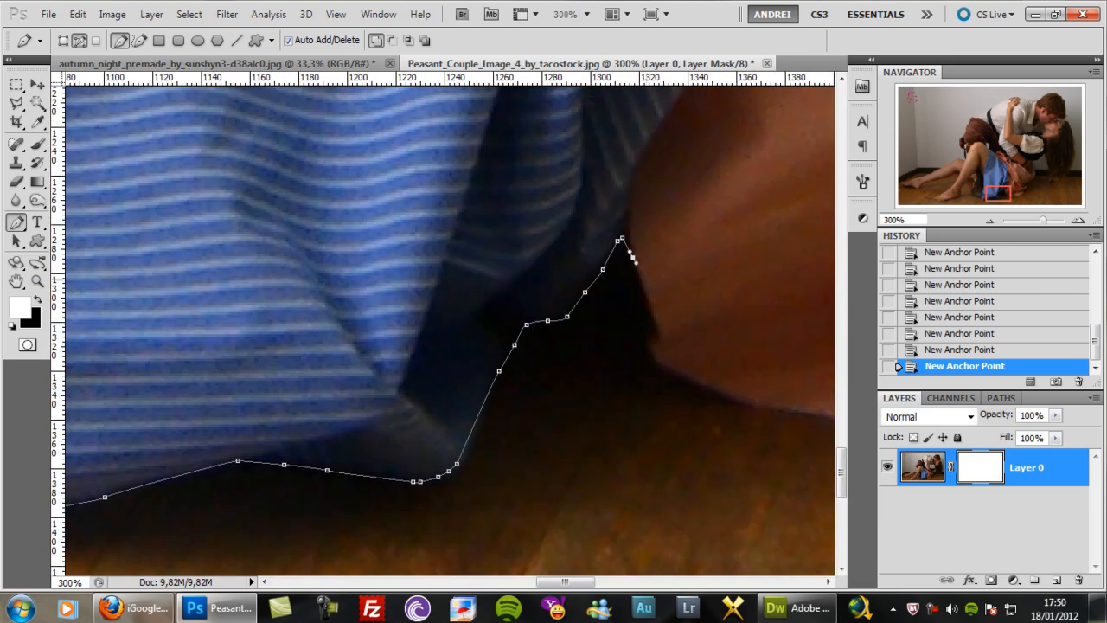
Trace the path along the lower and outer edges of the orange cloth.
drag(622, 237, 72, 345)
click(400, 540)
click(423, 541)
drag(619, 439, 632, 422)
click(634, 381)
drag(607, 302, 449, 484)
click(580, 386)
drag(509, 380, 502, 364)
drag(563, 302, 361, 454)
Continue the path upward and along the lower edge of the woman's black bodice to her hair.
mouse_move(589, 306)
mouse_down()
mouse_move(598, 279)
mouse_move(522, 519)
mouse_up()
click(519, 340)
click(383, 341)
click(504, 313)
click(427, 430)
click(531, 337)
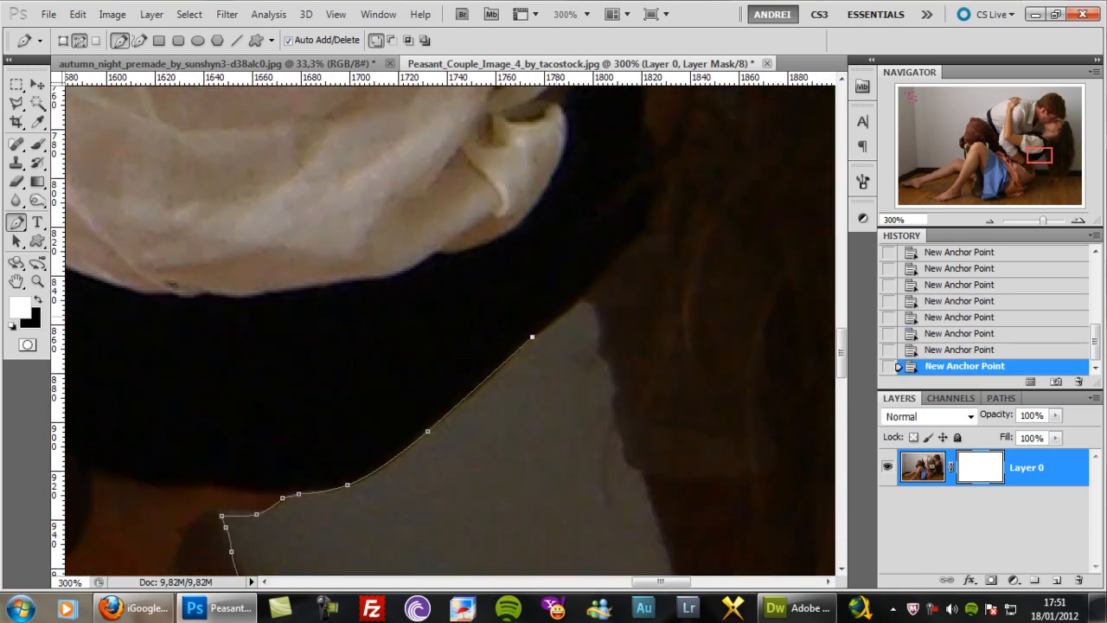
click(588, 297)
Trace the path down the inner edge of the woman's hair and around her hand on the floor.
drag(430, 272, 432, 277)
click(485, 453)
key(ctrl+minus)
click(400, 399)
key(ctrl+plus)
click(344, 467)
click(618, 455)
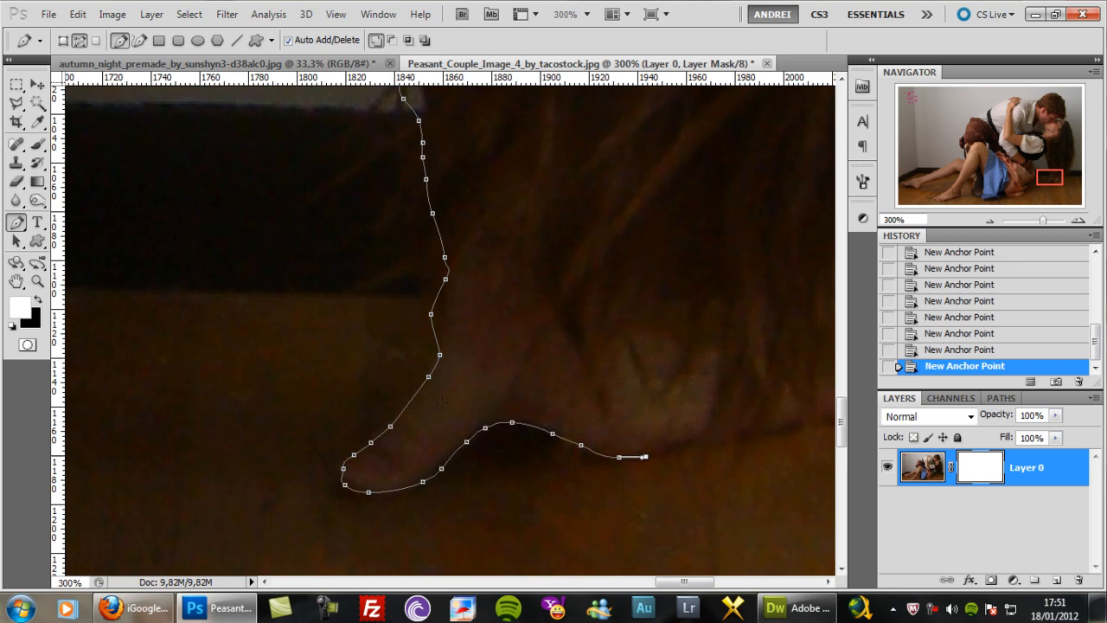
click(645, 454)
Extend the path from the woman's hand on the floor around the lower tips of her hair.
key(ctrl+minus)
key(ctrl+minus)
drag(574, 386, 569, 441)
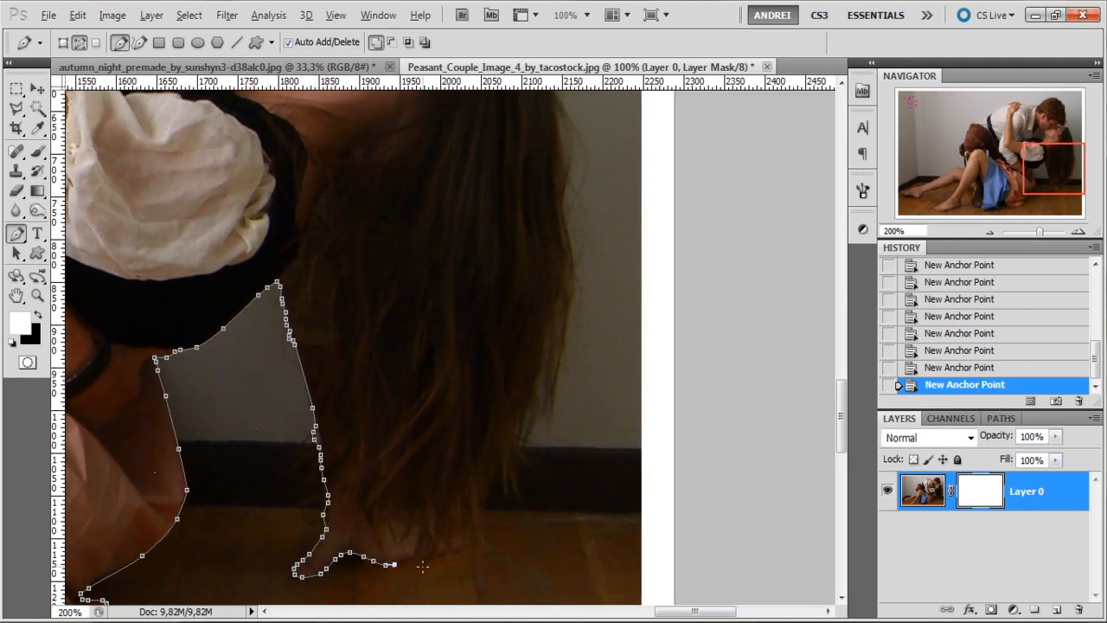
scroll(422, 567, up, 1)
scroll(586, 408, down, 1)
drag(582, 381, 554, 414)
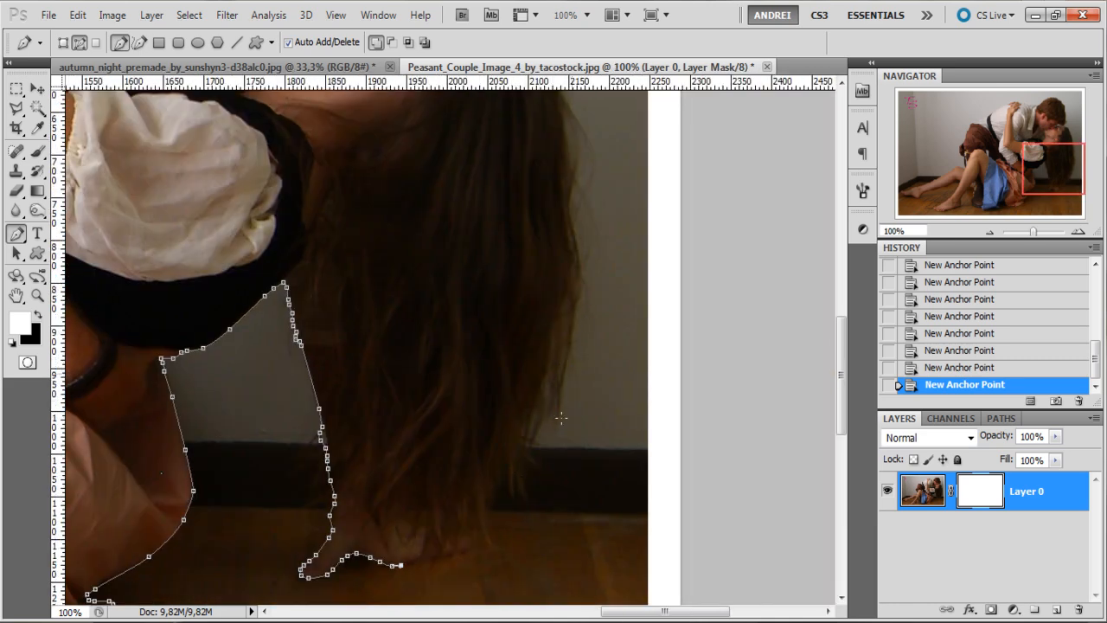
drag(462, 550, 467, 550)
drag(482, 552, 517, 514)
drag(523, 508, 542, 492)
drag(546, 486, 562, 439)
drag(564, 430, 570, 414)
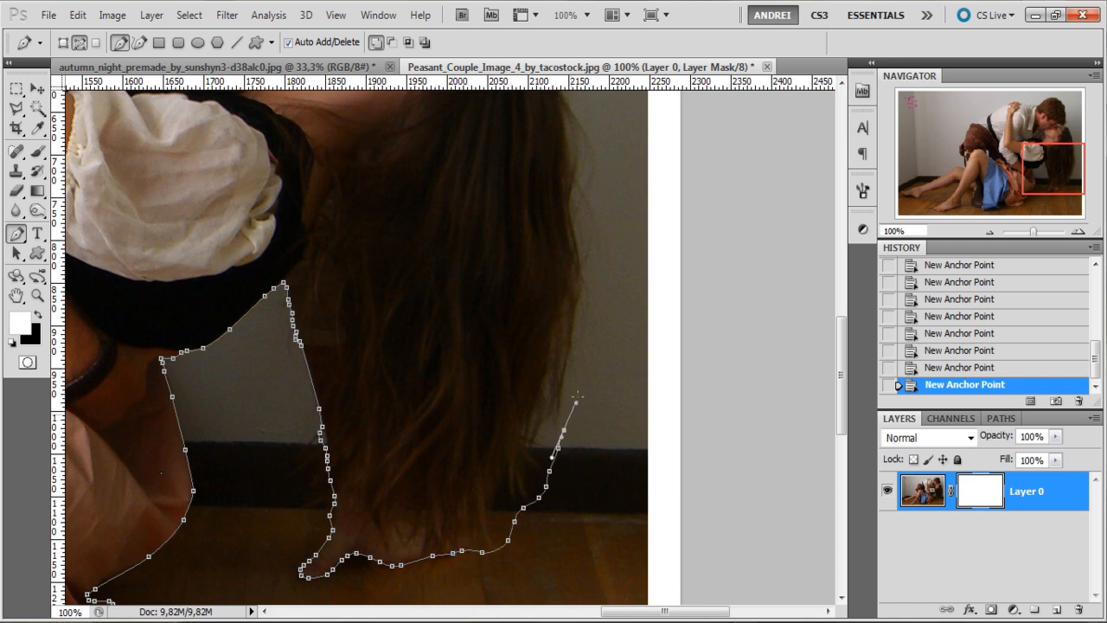
Trace the path upward along the outer edge of the woman's long hair, level with her ear.
click(587, 308)
drag(600, 276, 600, 430)
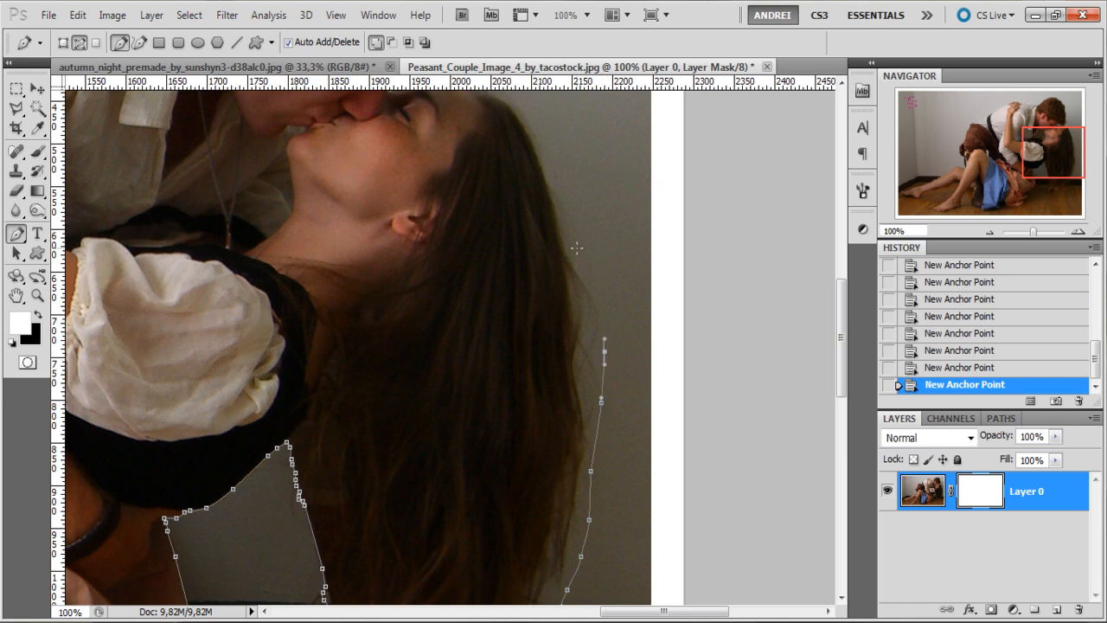
scroll(557, 177, up, 1)
drag(642, 401, 637, 391)
drag(597, 332, 588, 317)
scroll(624, 389, down, 1)
drag(625, 487, 576, 306)
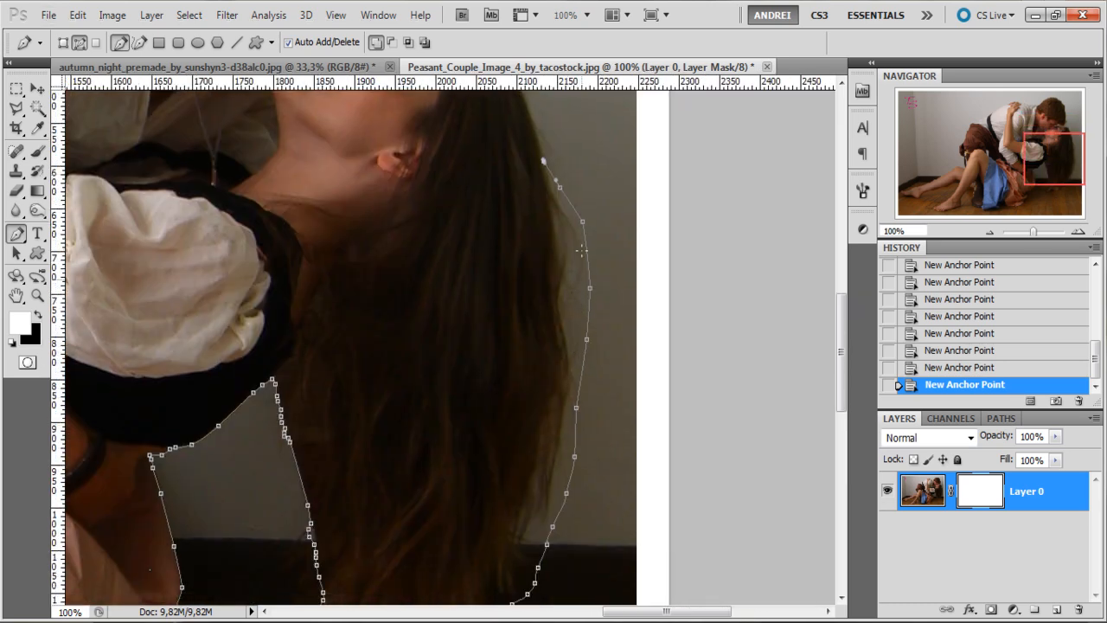
scroll(571, 165, up, 2)
drag(558, 152, 610, 470)
scroll(585, 417, down, 1)
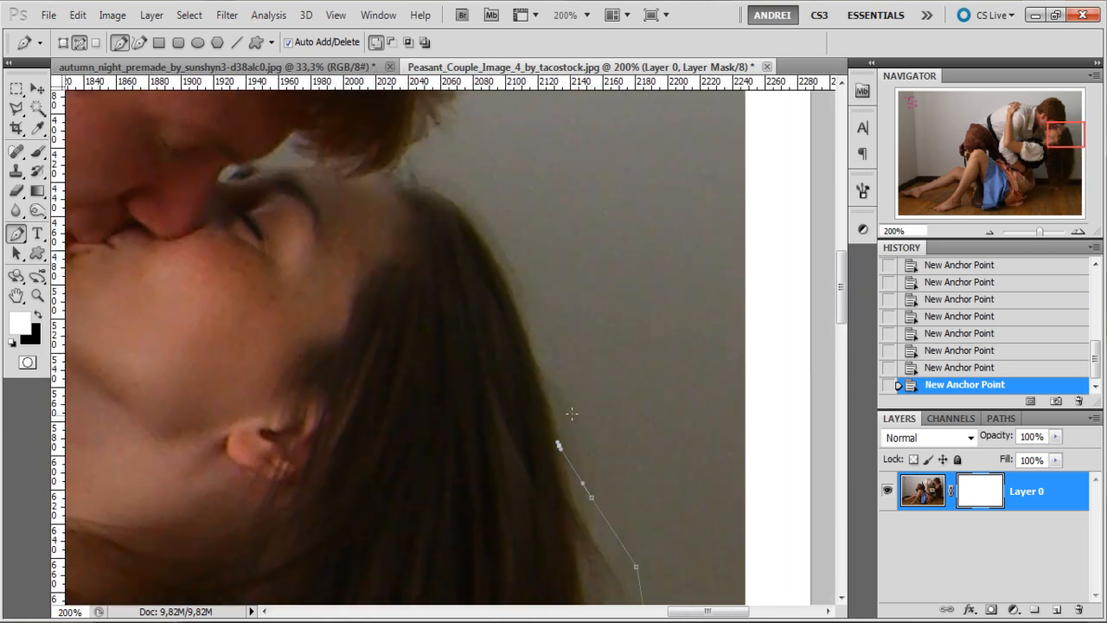
Continue the path over the top of the woman's head and around the man's hair tips, closing it at its start point.
drag(509, 283, 491, 242)
click(424, 187)
drag(423, 142, 434, 316)
drag(430, 302, 422, 294)
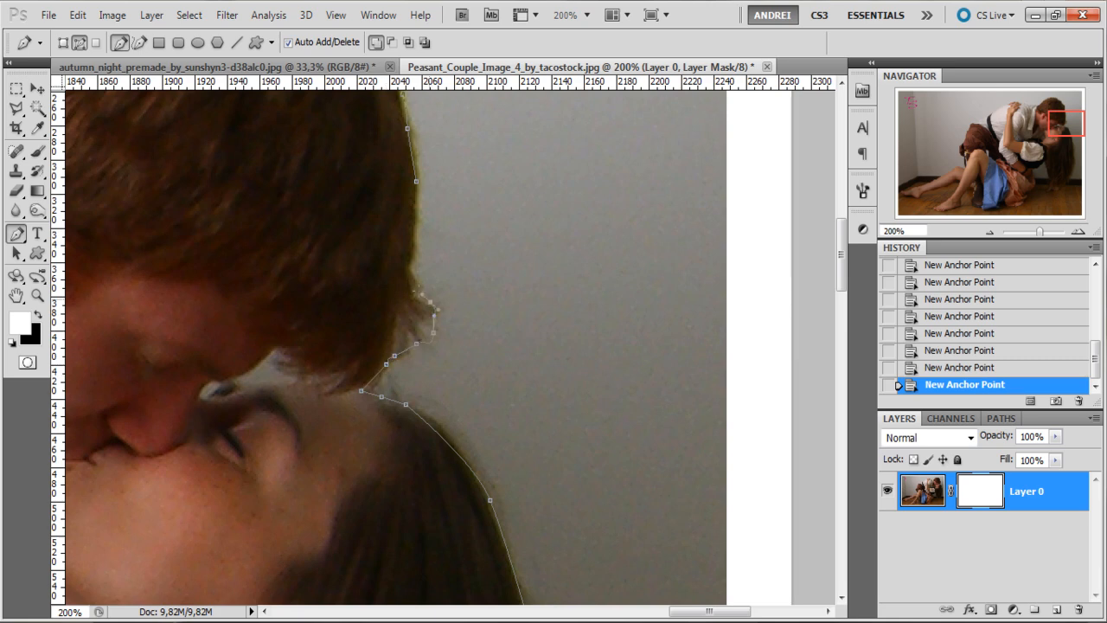
click(419, 192)
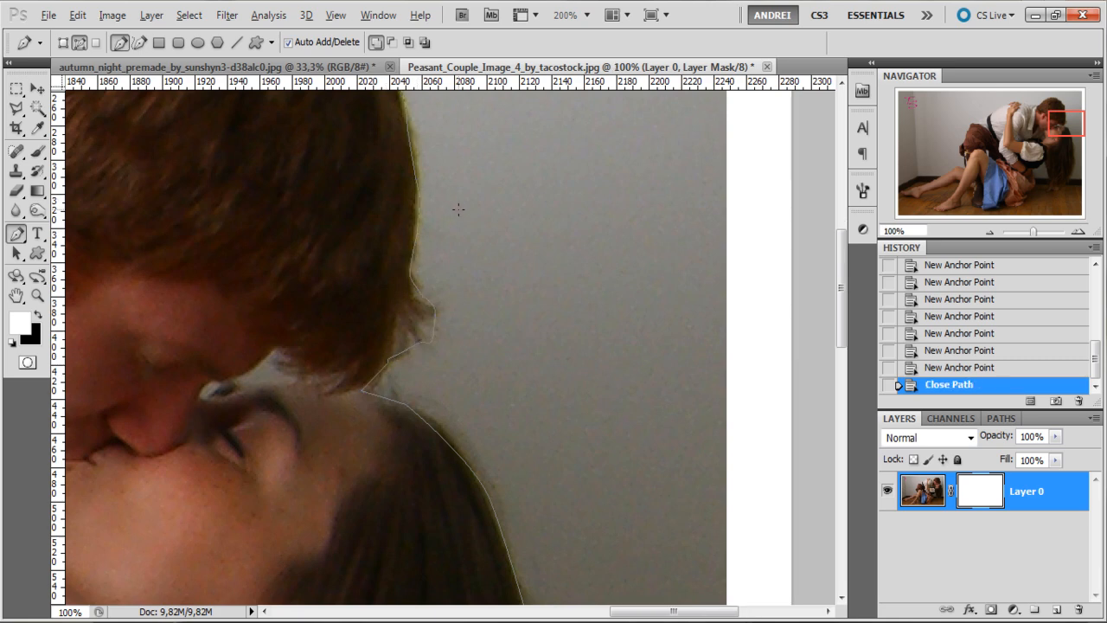
Convert the closed path around the couple into a new anti-aliased selection with a 0-pixel feather radius.
scroll(459, 210, down, 3)
scroll(450, 346, down, 1)
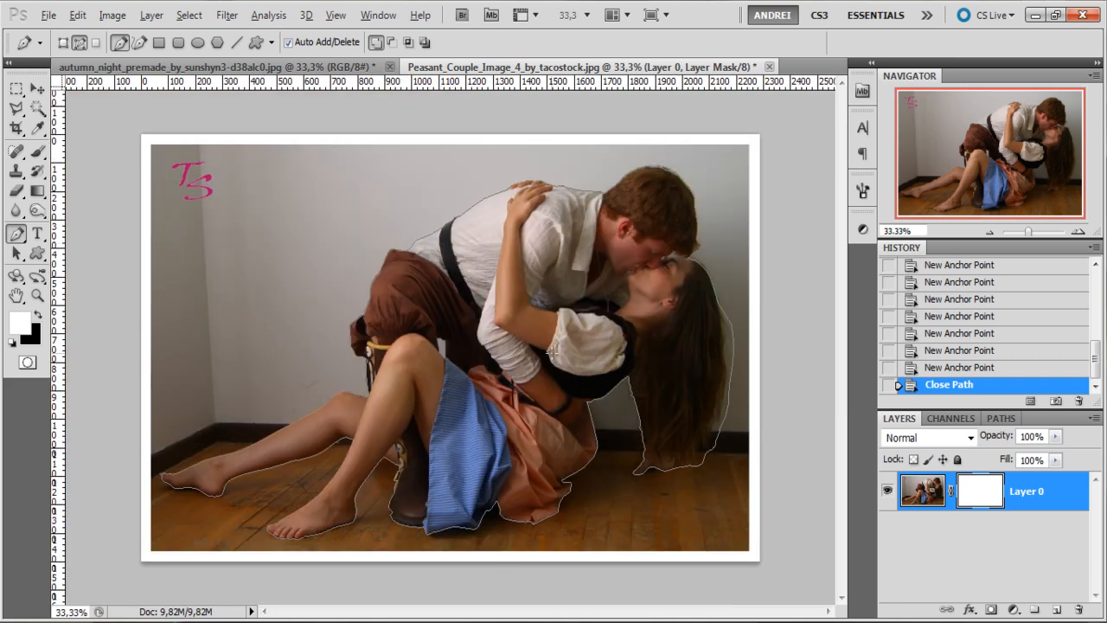
right_click(605, 303)
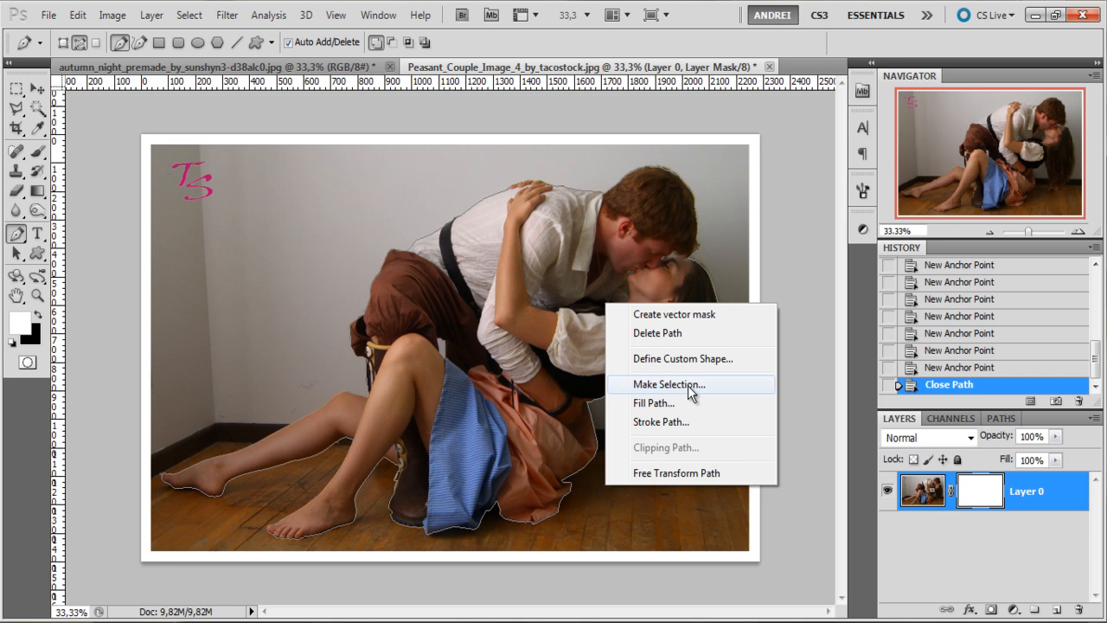
click(687, 385)
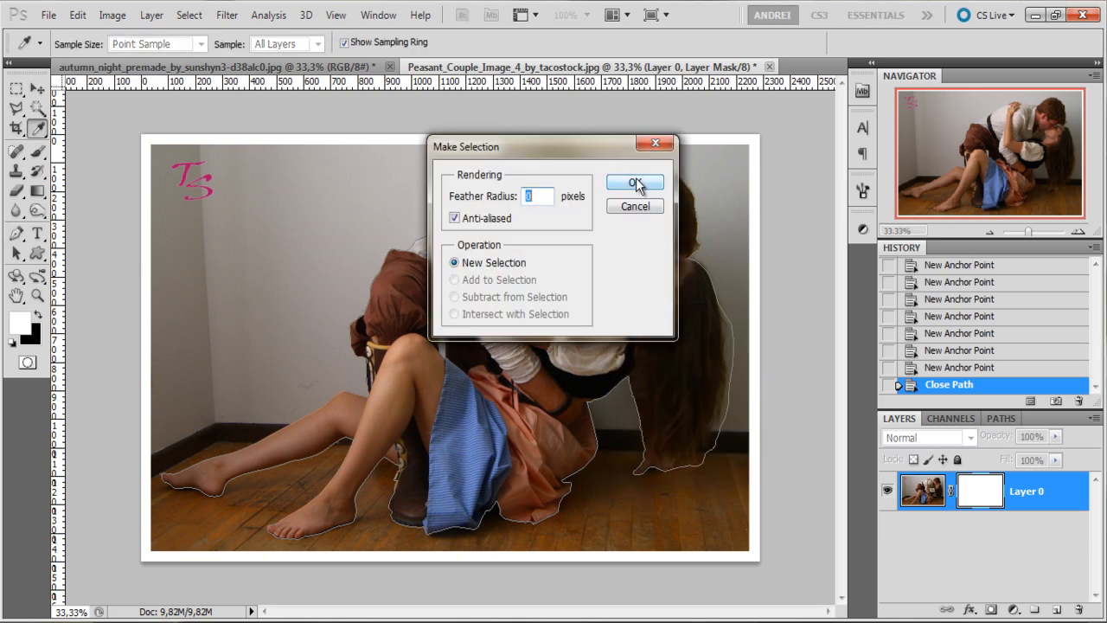
click(651, 182)
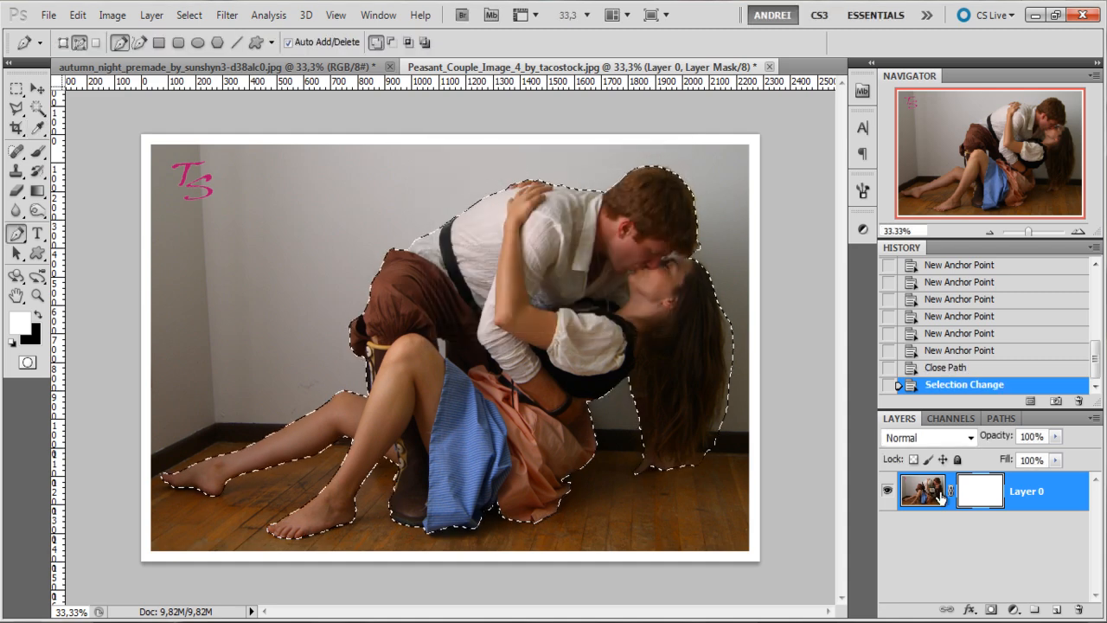
Fill the selected couple with black on the layer mask, deselect, and invert the mask to hide the background.
key(x)
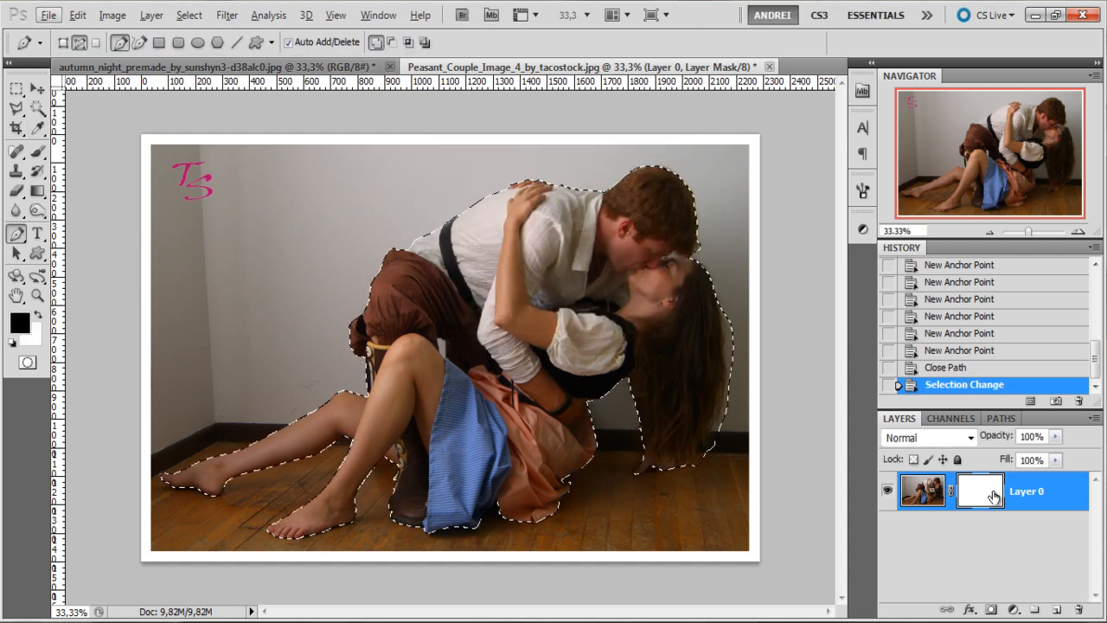
key(alt+BackSpace)
key(ctrl+d)
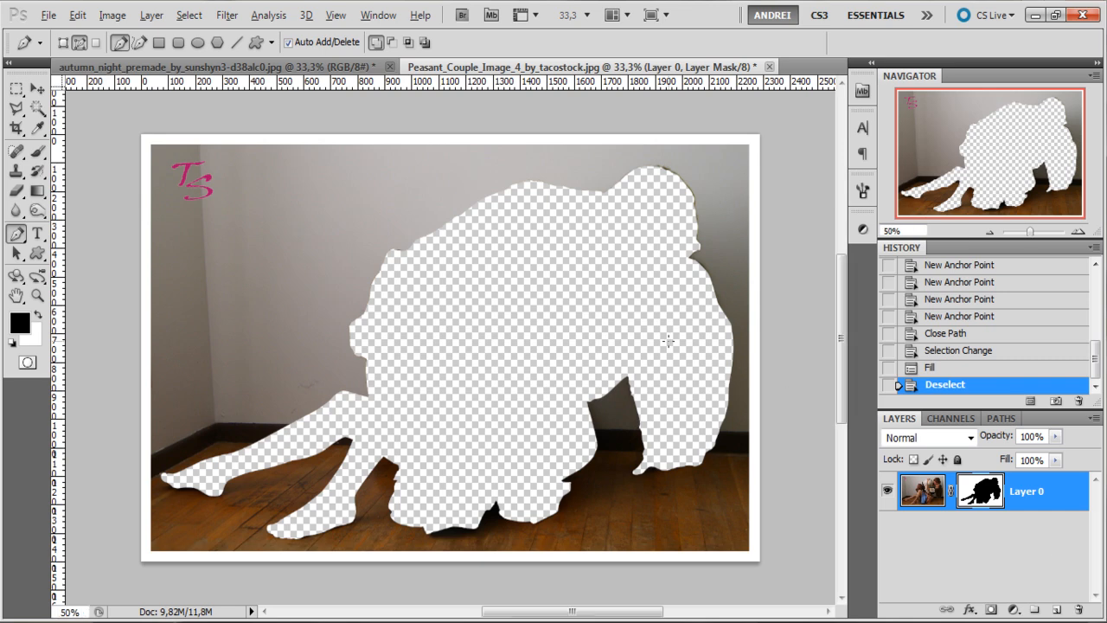
scroll(667, 340, up, 1)
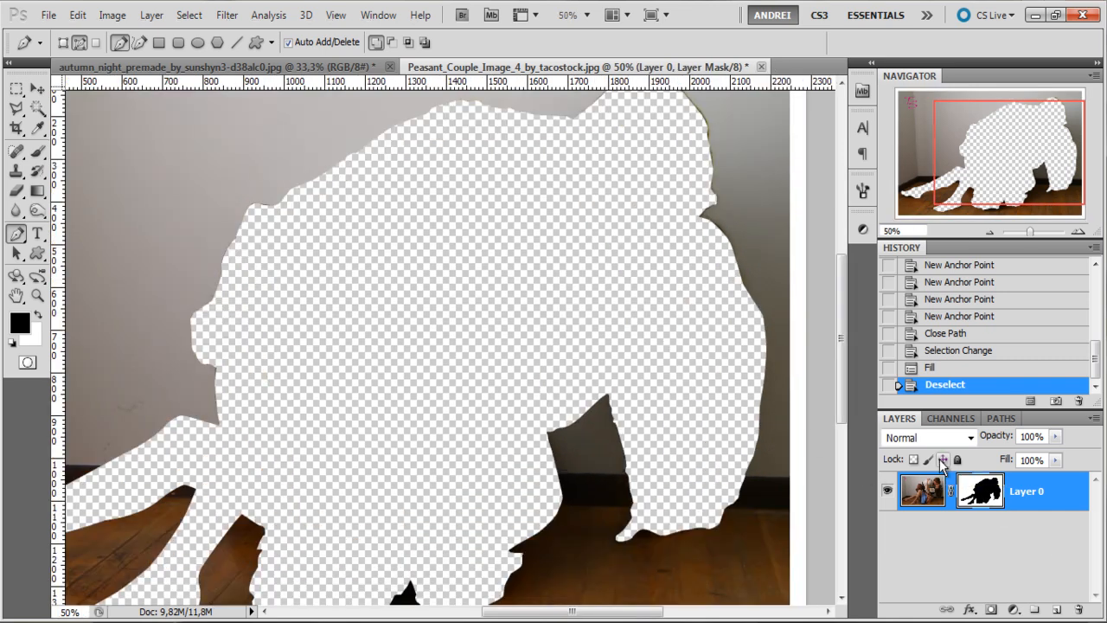
key(ctrl+i)
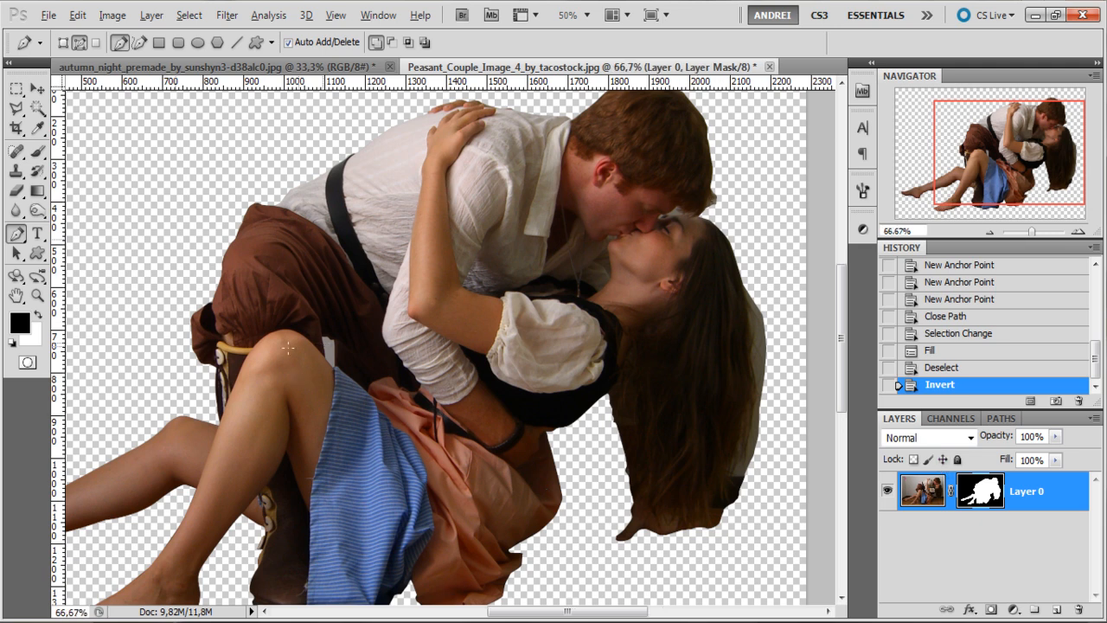
Start a path along the top edge of the gray wall gap between the woman's knee and the man's brown trousers.
scroll(391, 338, up, 1)
scroll(313, 357, down, 1)
scroll(313, 357, up, 6)
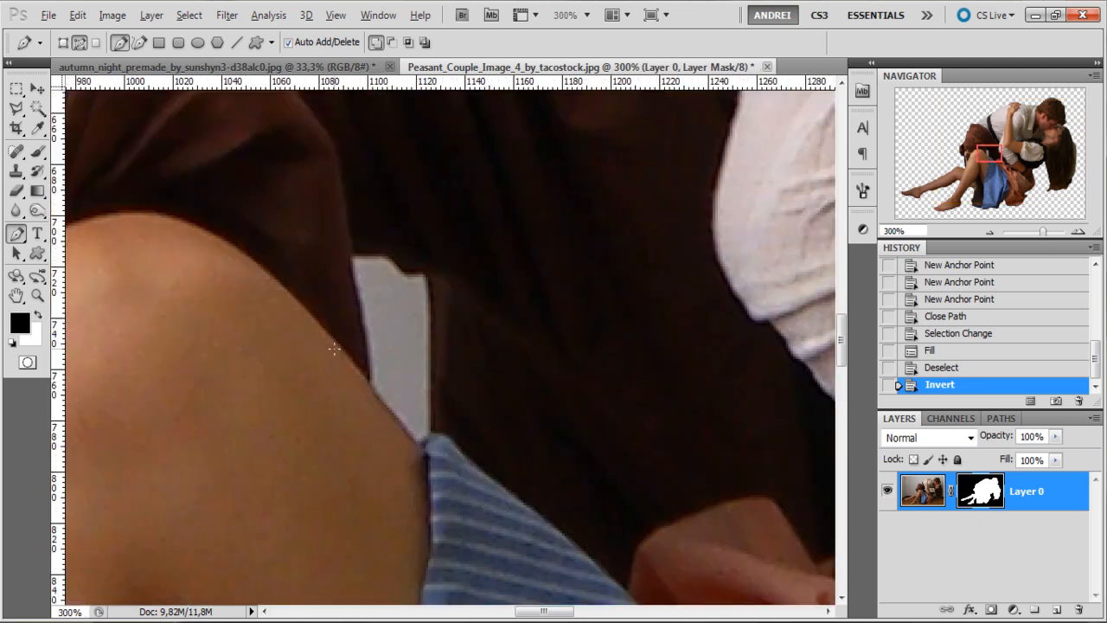
click(322, 246)
click(364, 247)
click(393, 268)
click(379, 248)
key(ctrl+z)
key(ctrl+alt+z)
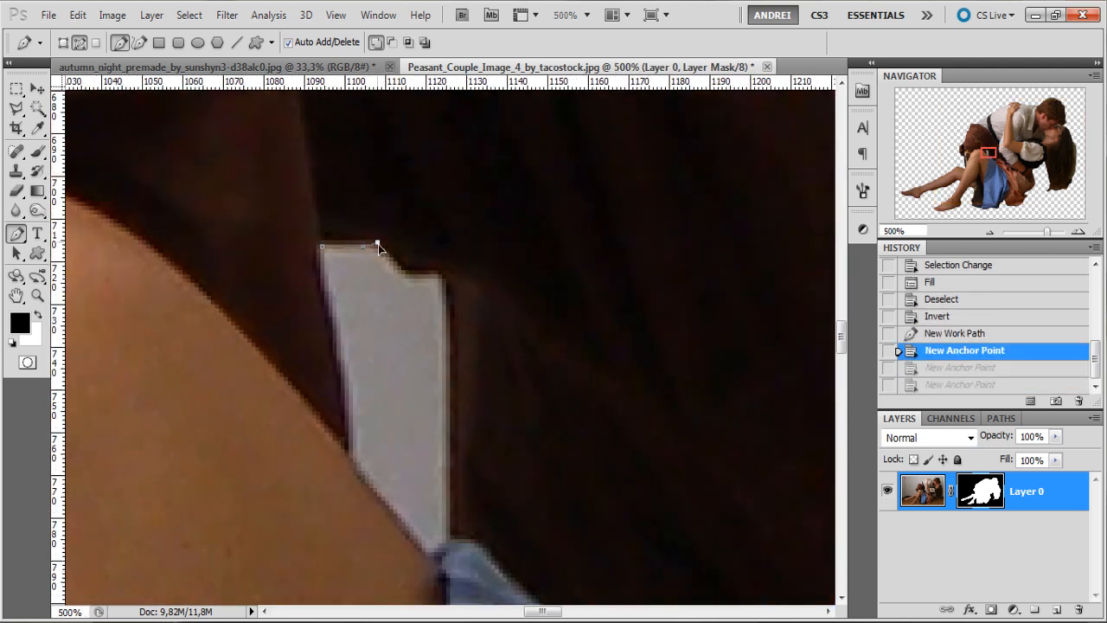
drag(378, 246, 367, 229)
key(ctrl+z)
Trace the rest of the gray gap's outline down to the blue skirt and back up, closing the path.
click(395, 265)
drag(416, 274, 447, 310)
click(441, 273)
drag(452, 504, 446, 536)
click(433, 554)
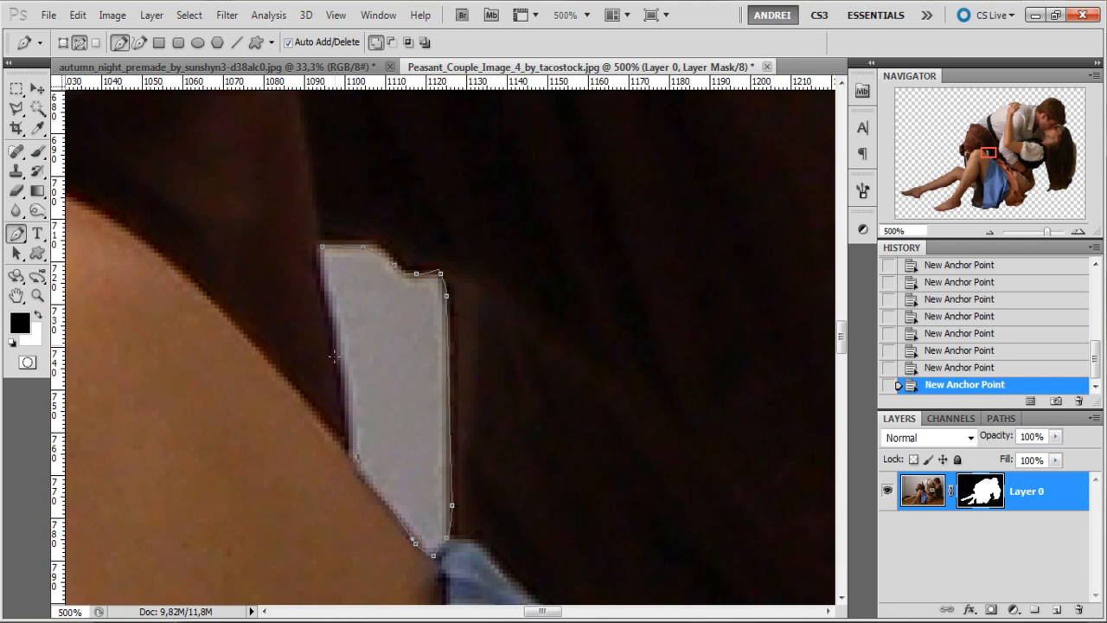
click(318, 248)
Turn the gap's path into a selection, mask out the gray wall inside it, and deselect.
right_click(348, 279)
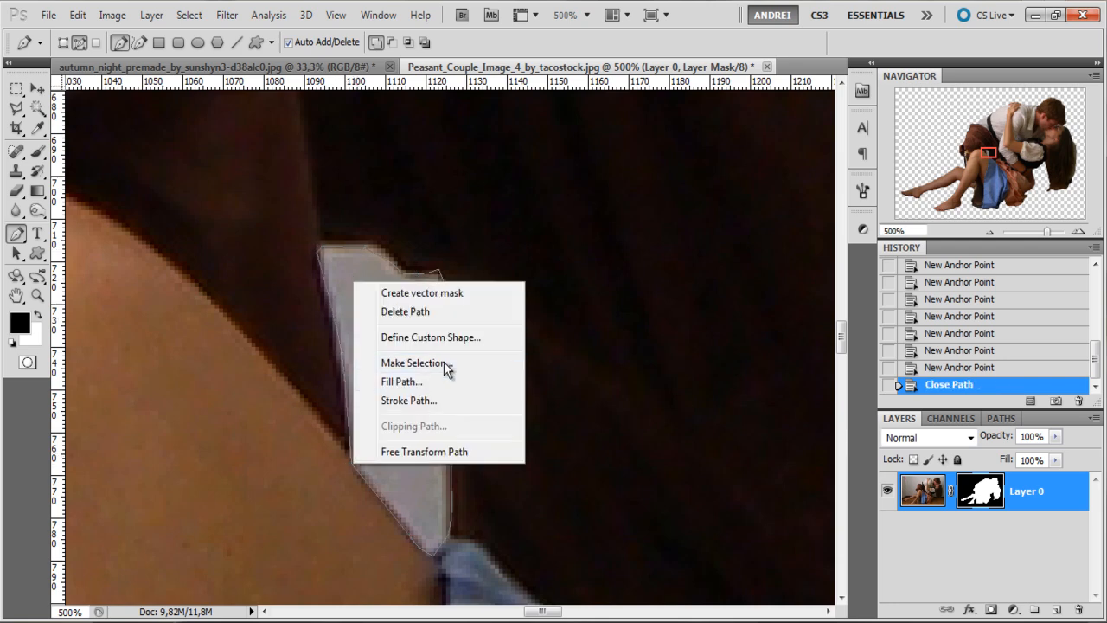
click(447, 370)
click(646, 184)
key(Delete)
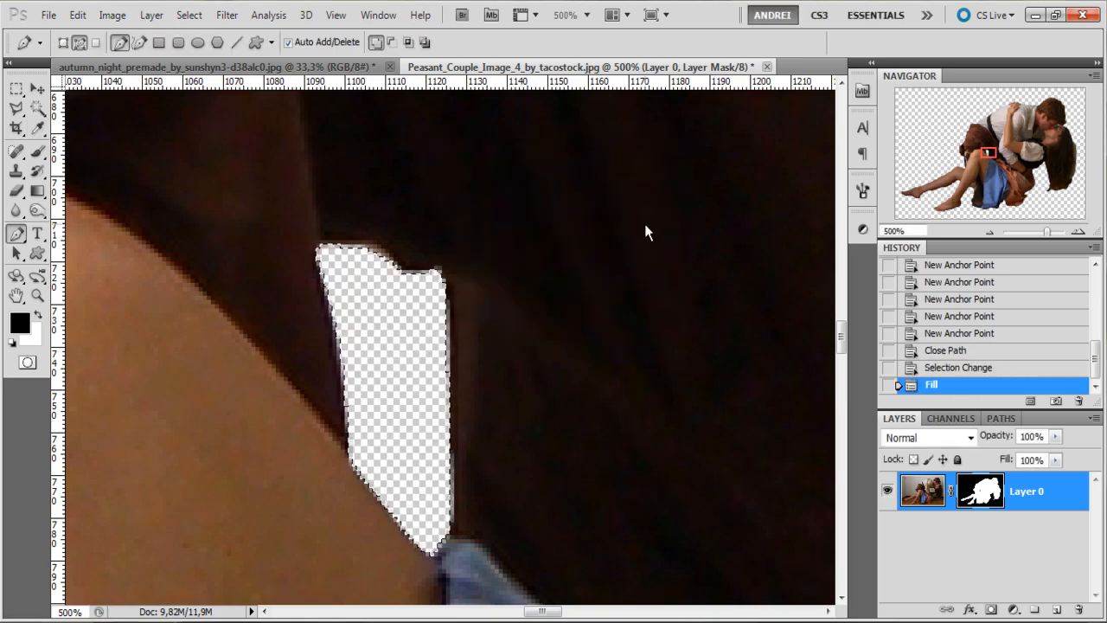
key(ctrl+shift+s)
key(Escape)
key(ctrl+d)
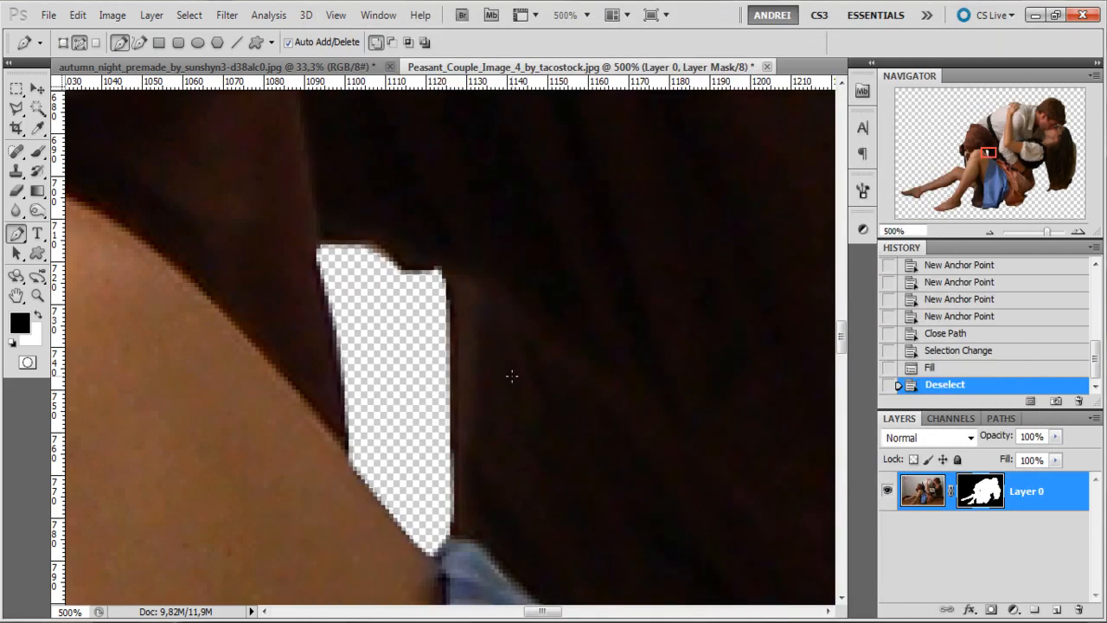
Trace a path along the upper edge of the gray gap between the couple's faces, following the man's forehead to his hair.
scroll(511, 375, down, 3)
scroll(511, 375, down, 2)
drag(695, 273, 286, 438)
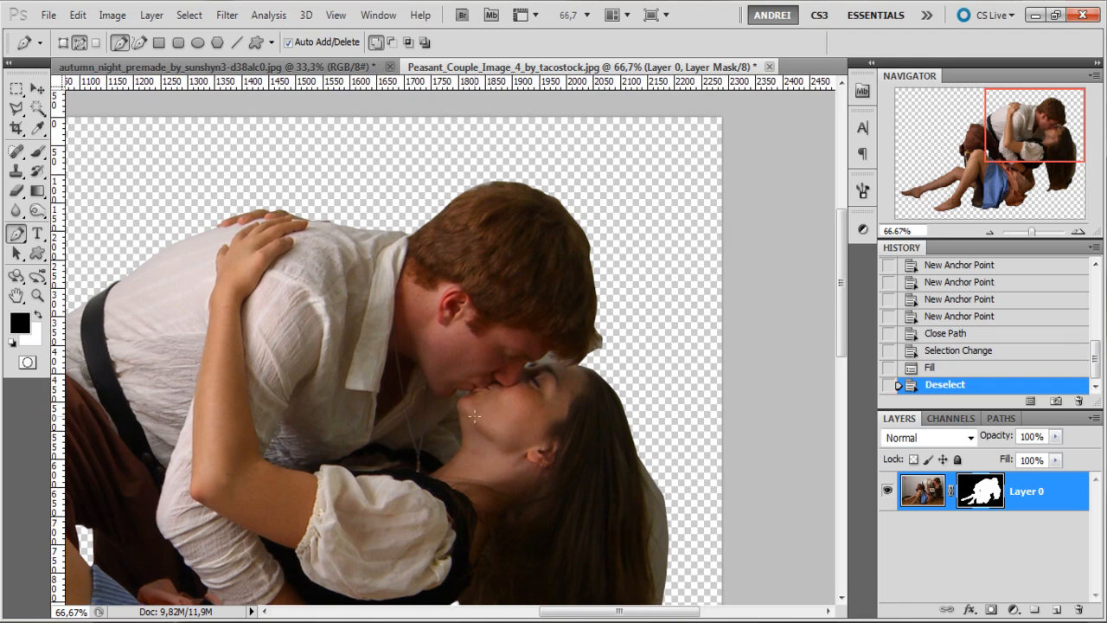
scroll(565, 361, up, 1)
scroll(565, 360, up, 4)
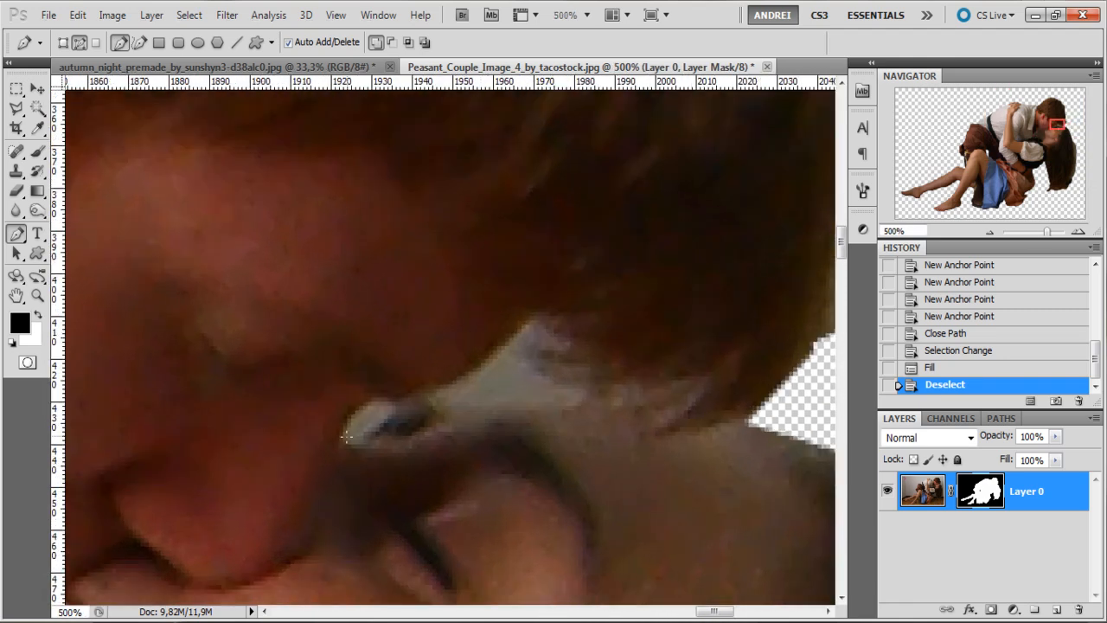
click(343, 439)
click(354, 407)
click(368, 399)
click(399, 395)
click(430, 391)
drag(451, 383, 474, 372)
click(483, 364)
click(502, 350)
click(517, 329)
click(529, 322)
click(561, 335)
click(570, 352)
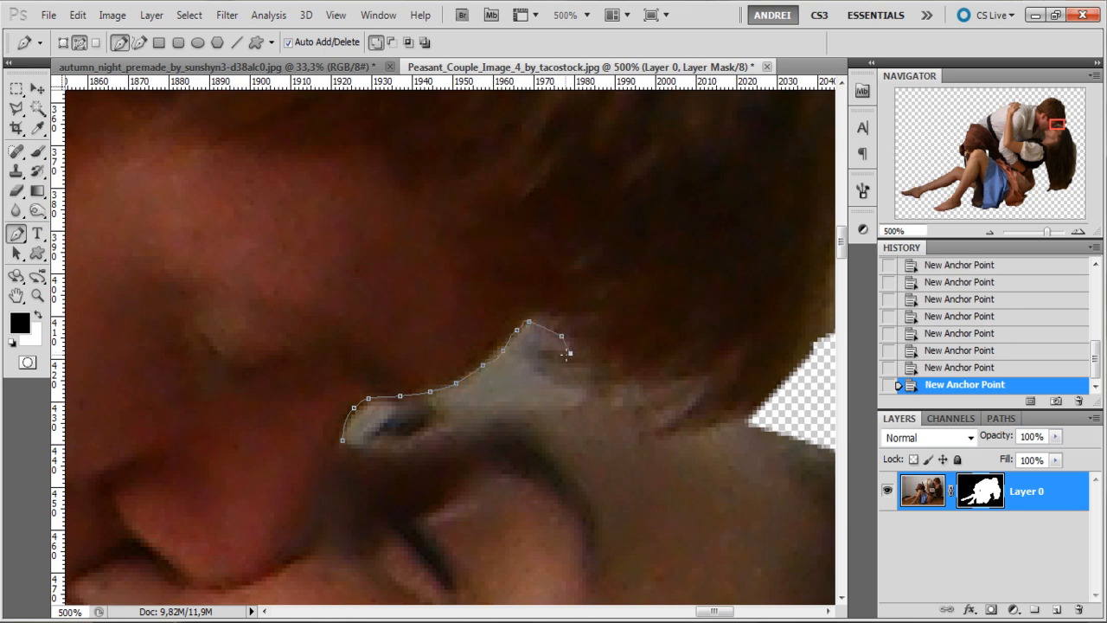
Trace the gap's lower edge back along the woman's brow and eyelashes, and close the path.
click(537, 352)
click(567, 381)
click(576, 387)
click(576, 402)
click(508, 406)
click(488, 403)
click(472, 404)
click(436, 402)
click(412, 408)
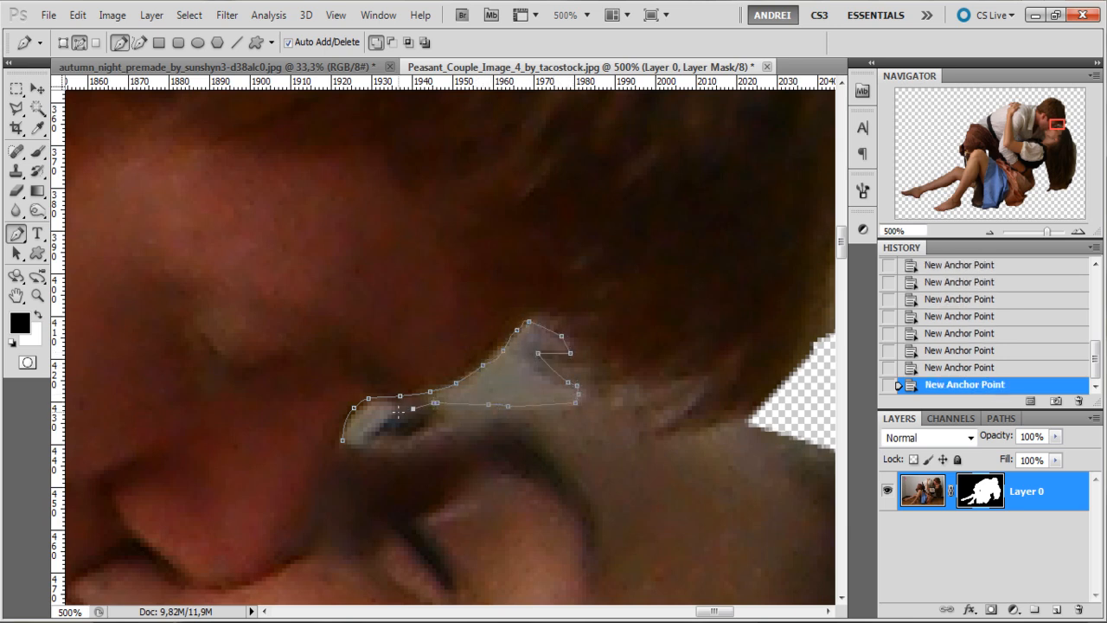
click(344, 443)
Turn the path between the faces into a selection, fill it with black on the mask, and deselect.
right_click(401, 402)
click(505, 480)
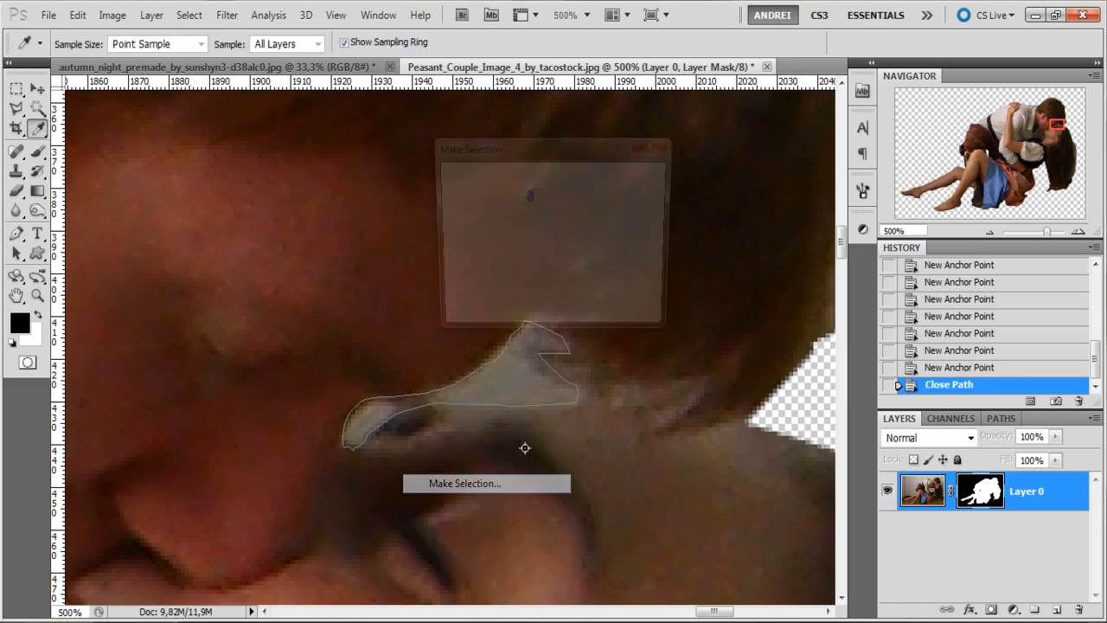
click(636, 181)
key(alt+BackSpace)
key(ctrl+d)
scroll(567, 274, down, 7)
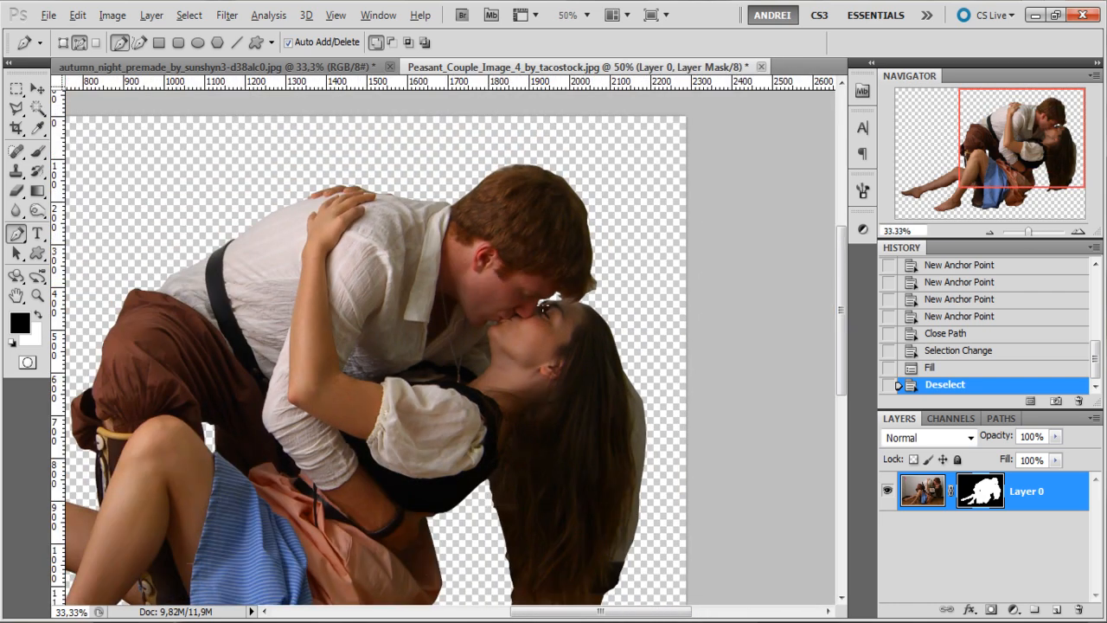
scroll(543, 355, up, 1)
scroll(542, 355, down, 1)
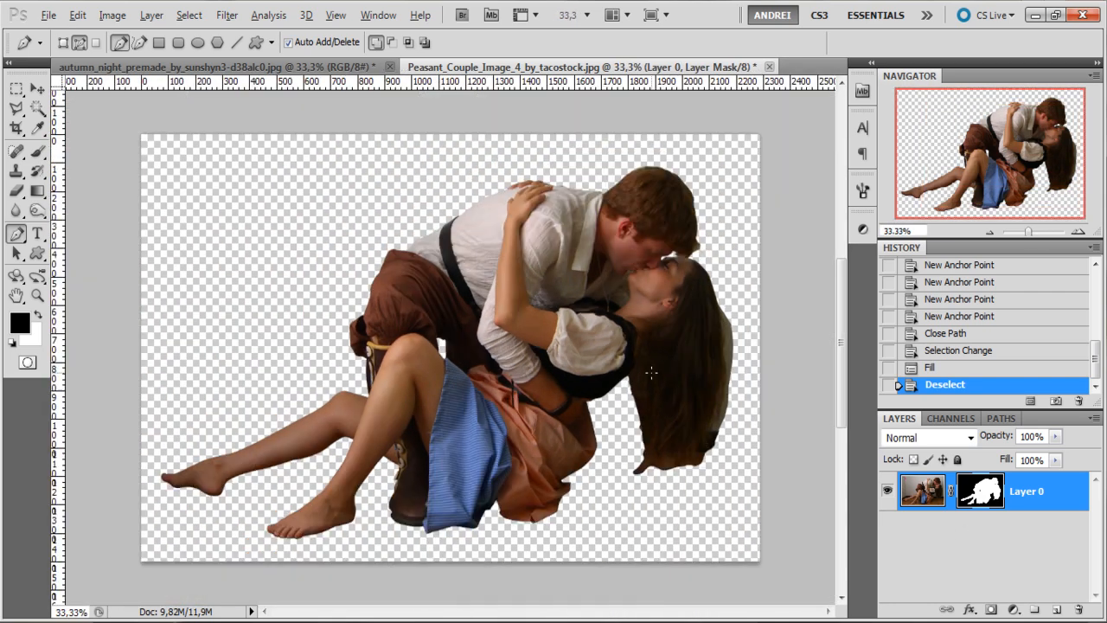
Apply the layer mask to Layer 0, and copy the cut-out couple by selecting the whole canvas.
right_click(994, 491)
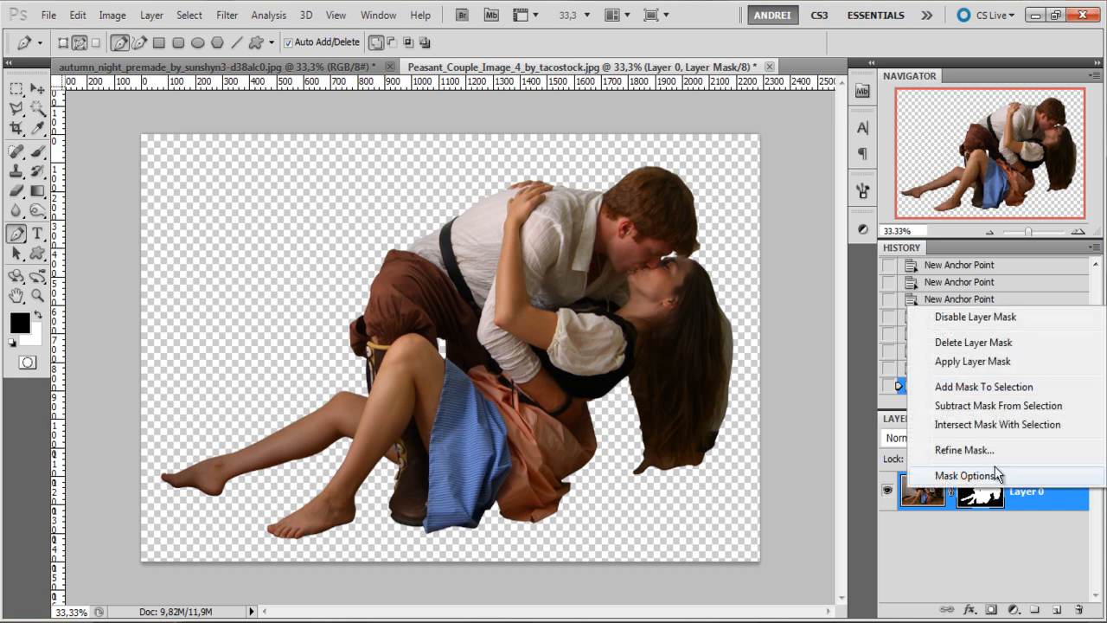
click(995, 363)
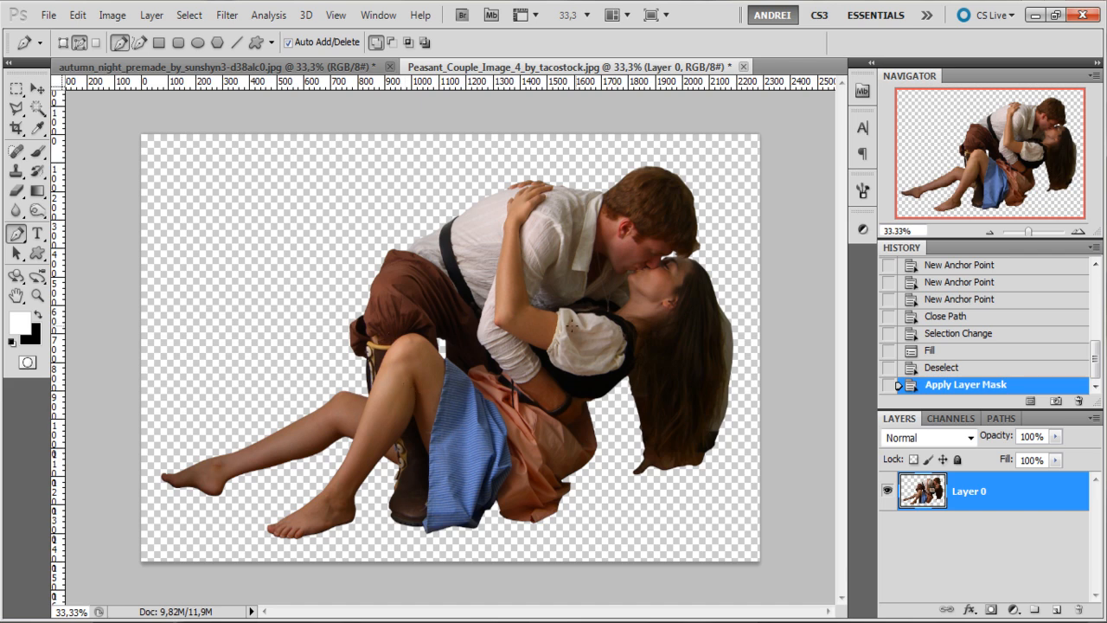
key(ctrl+a)
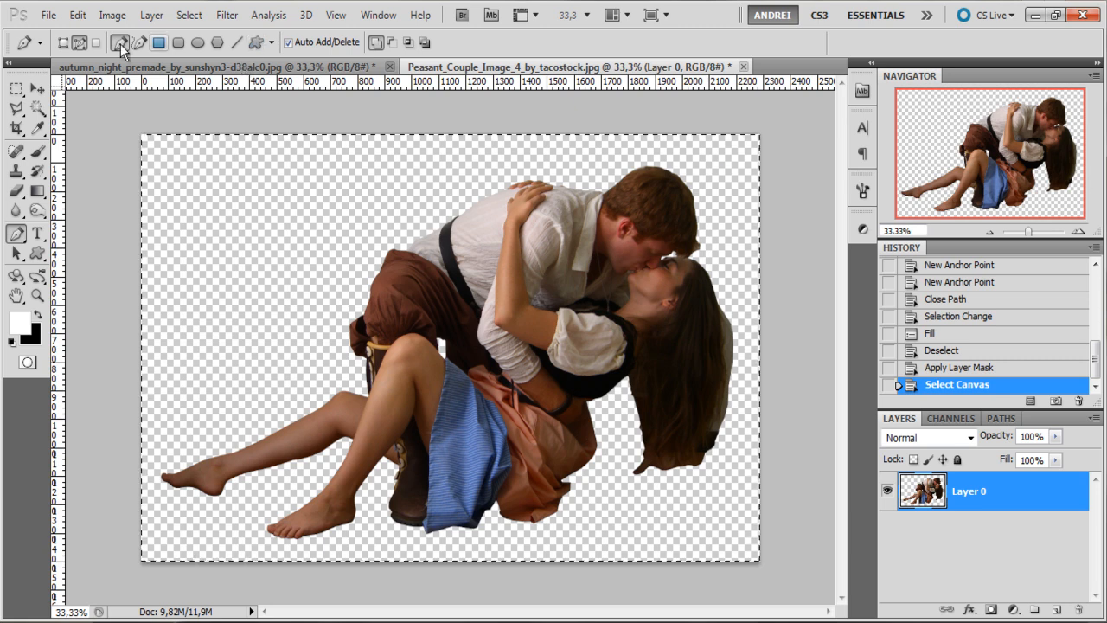
click(186, 17)
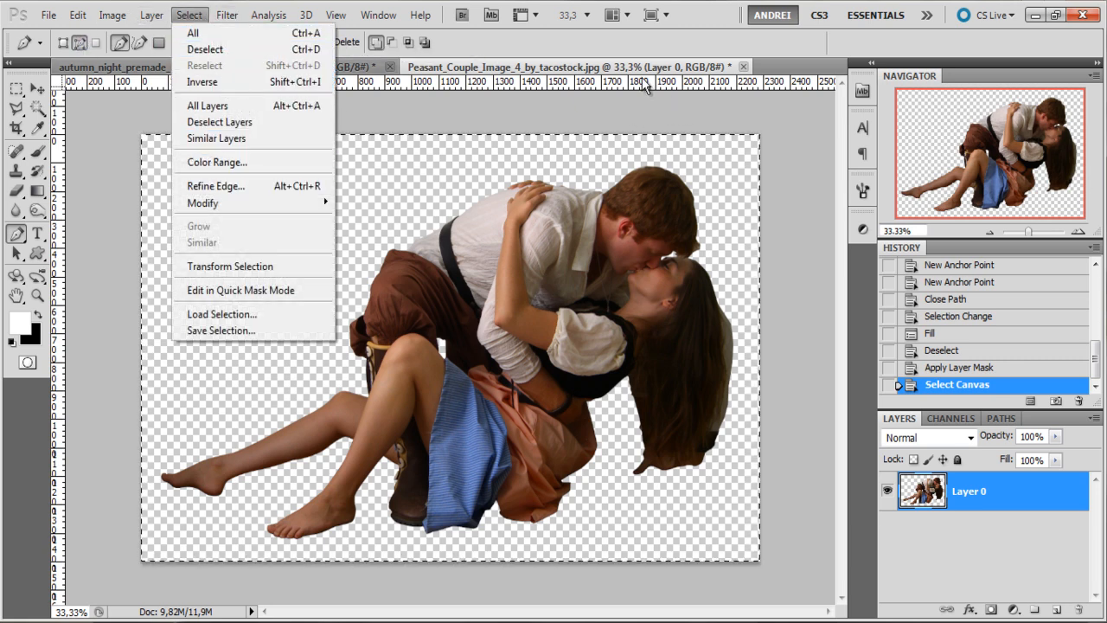
click(584, 68)
click(73, 17)
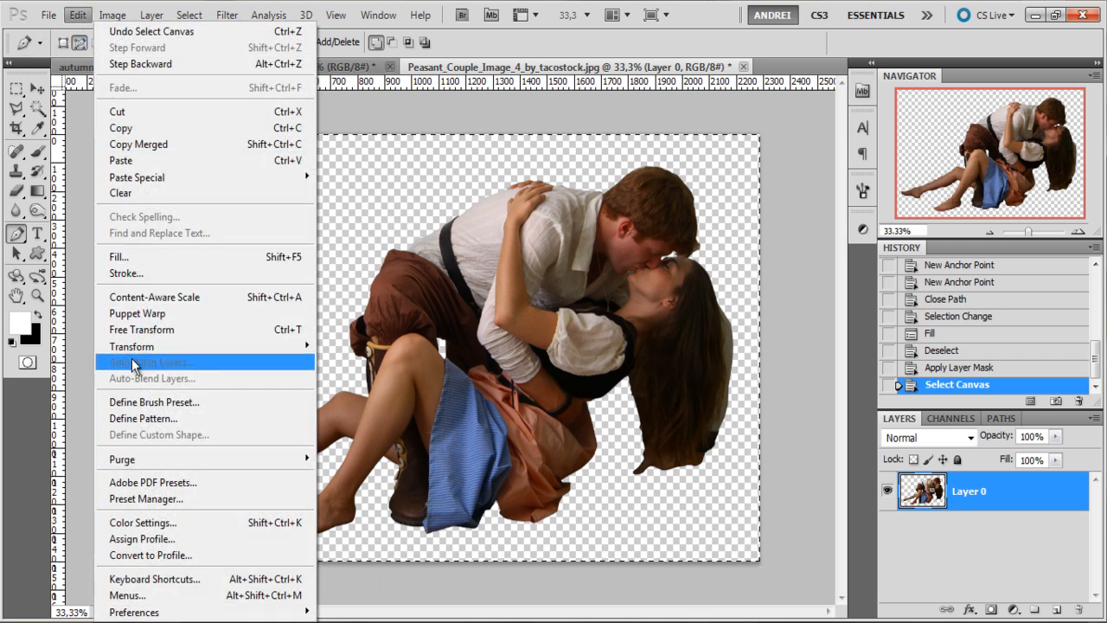
click(121, 128)
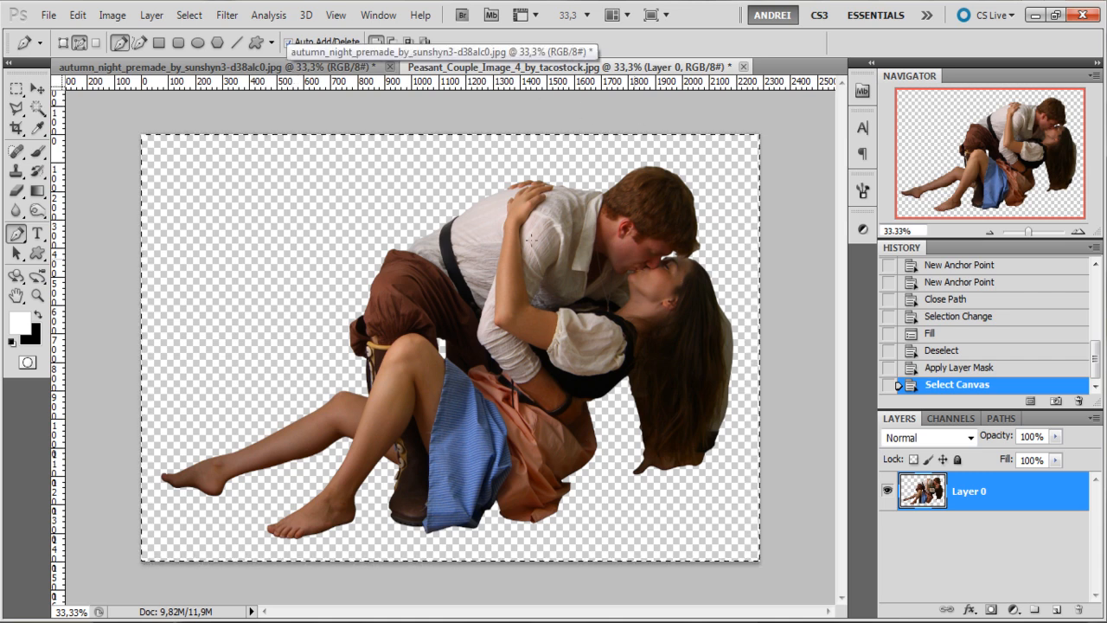
Paste the copied couple into the autumn_night_premade_by_sunshyn3 landscape document.
click(251, 69)
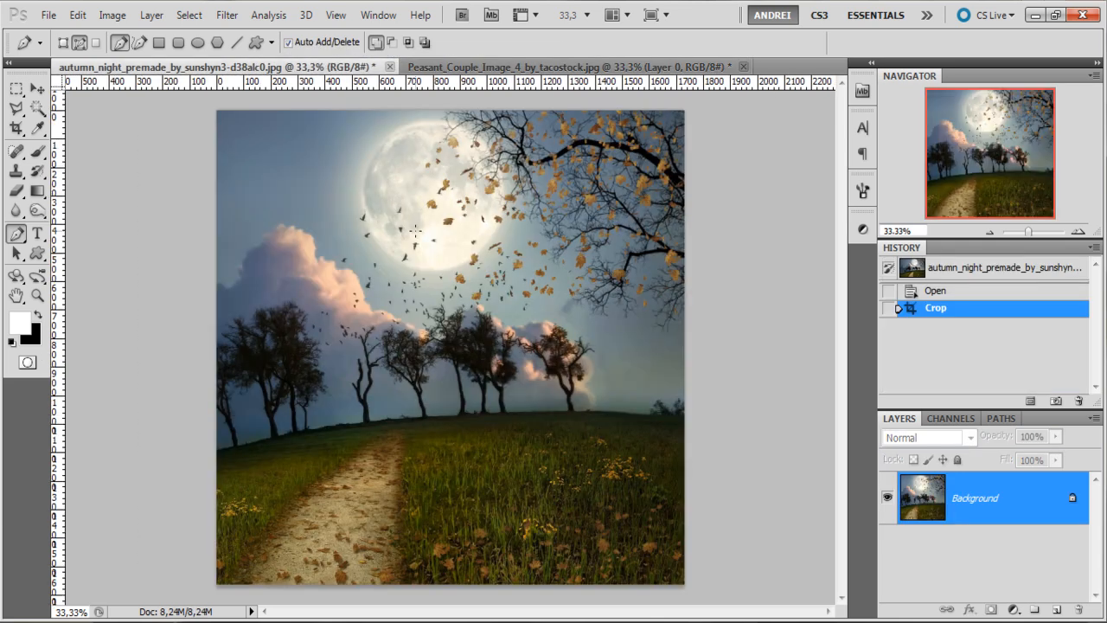
key(ctrl+v)
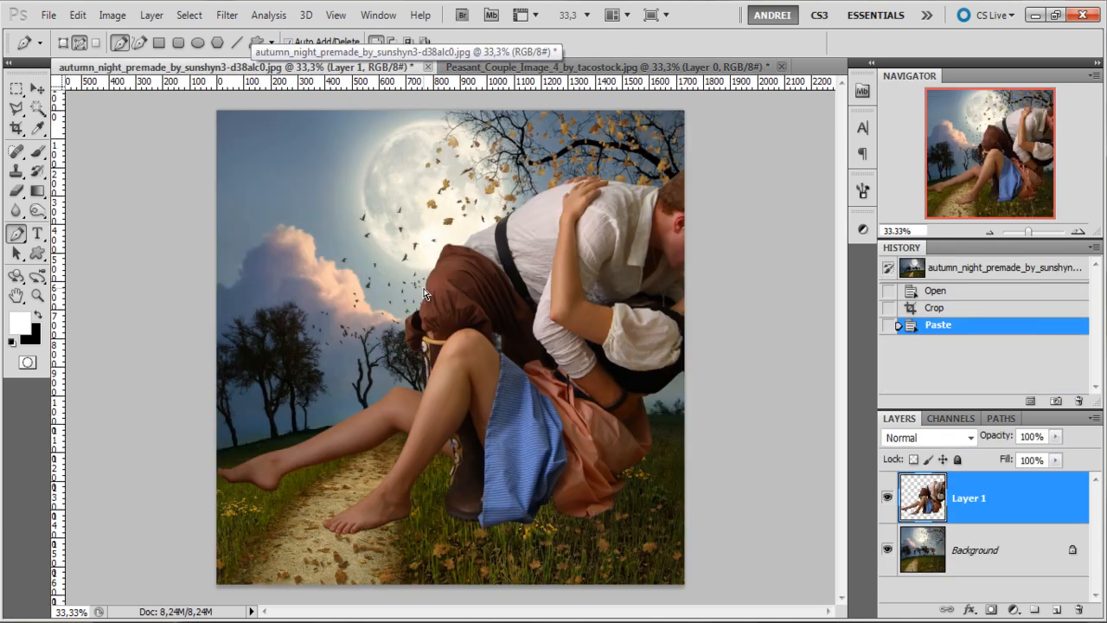
key(ctrl+t)
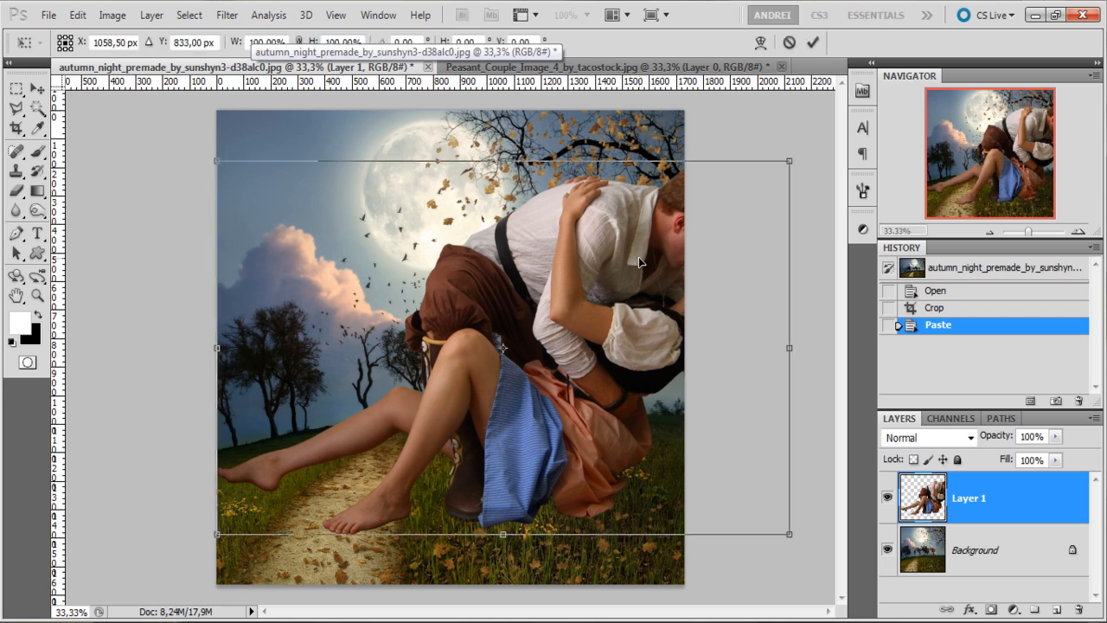
drag(789, 160, 569, 304)
key(Escape)
key(p)
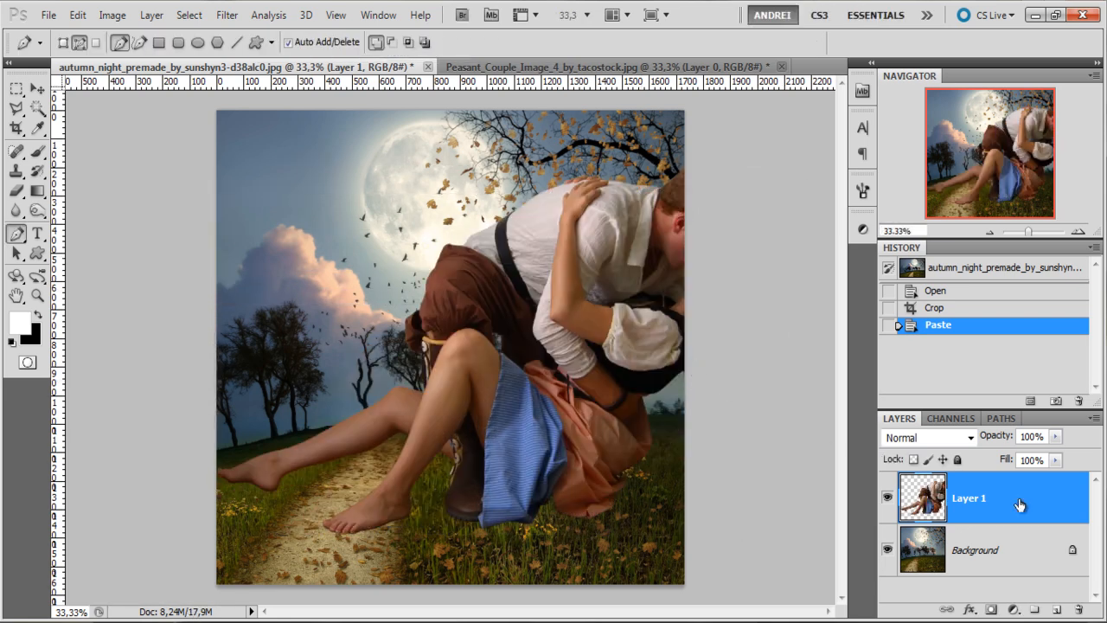
Convert the pasted couple layer to a Smart Object, and scale the couple down to about 60% in the middle of the landscape.
right_click(1011, 507)
click(976, 208)
key(ctrl+t)
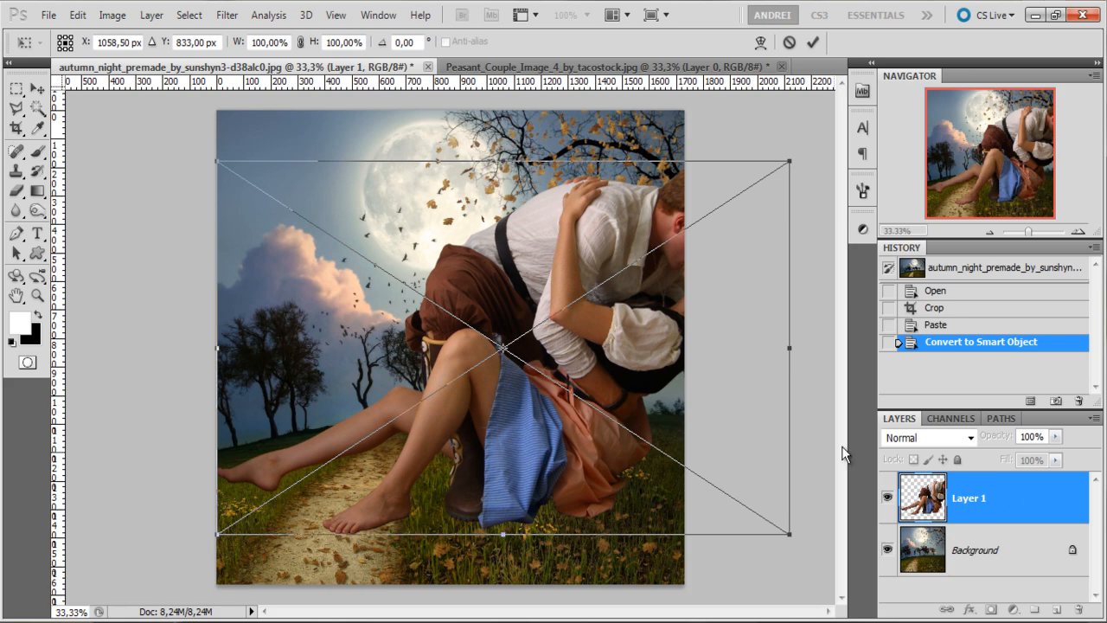
drag(786, 160, 519, 337)
drag(435, 430, 511, 389)
drag(589, 298, 634, 273)
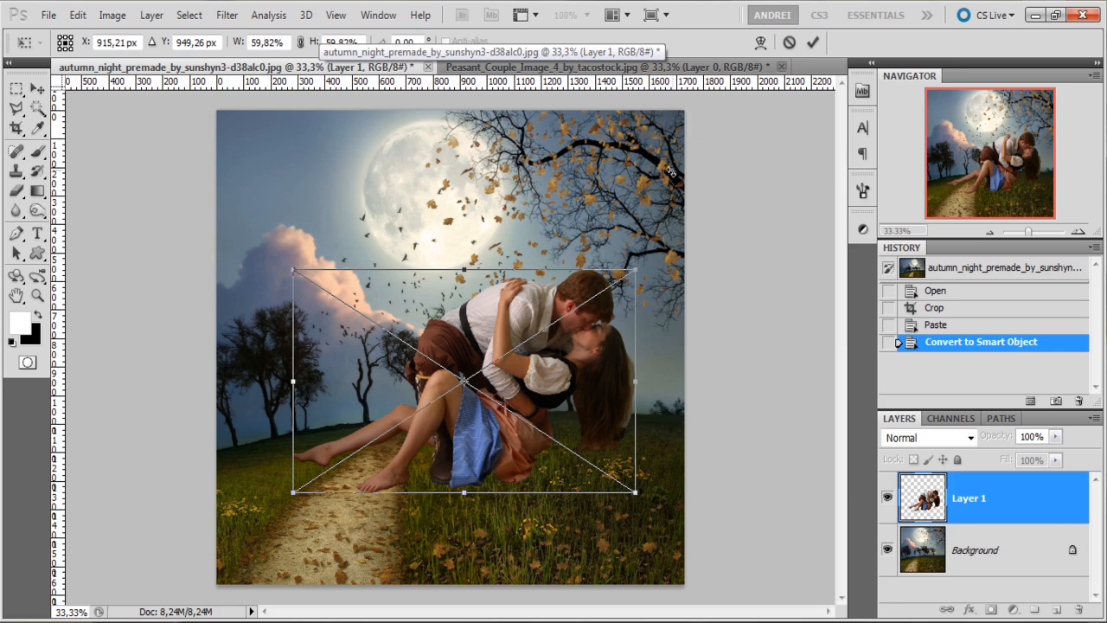
Set the couple's scale to 56% with linked proportions, apply the transform, and move the couple slightly lower over the path and grass.
key(ctrl+plus)
key(ctrl+minus)
click(300, 41)
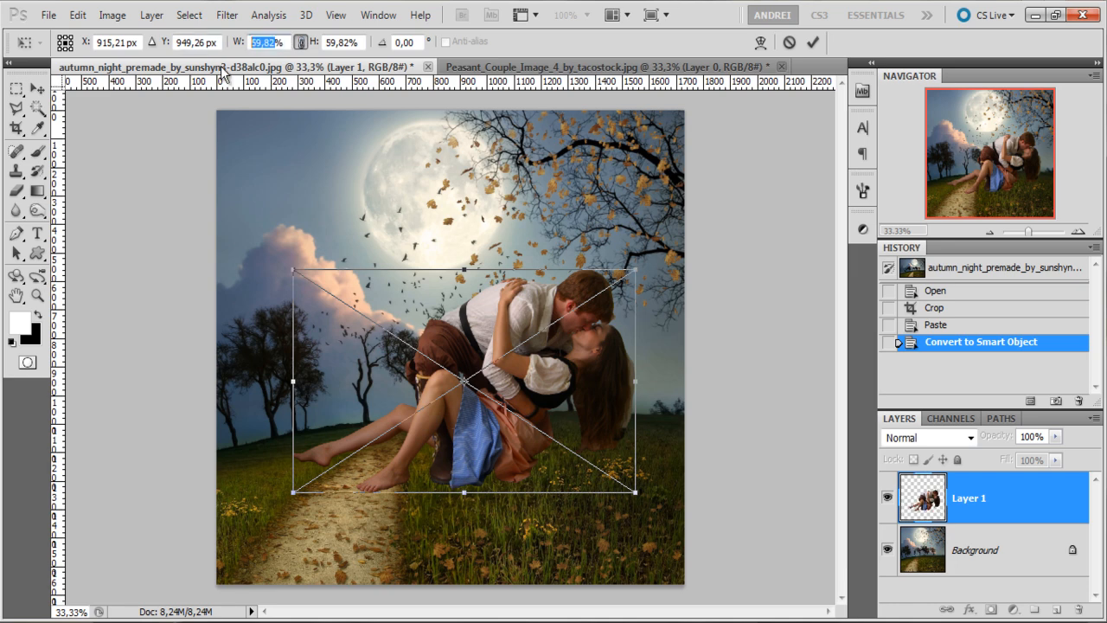
text(56)
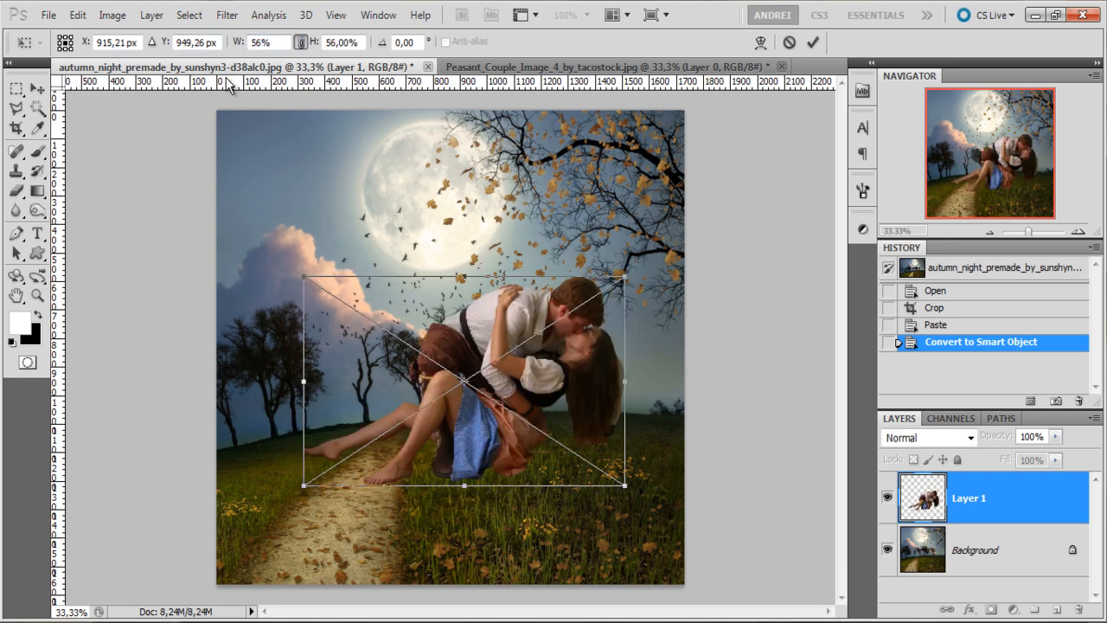
click(37, 88)
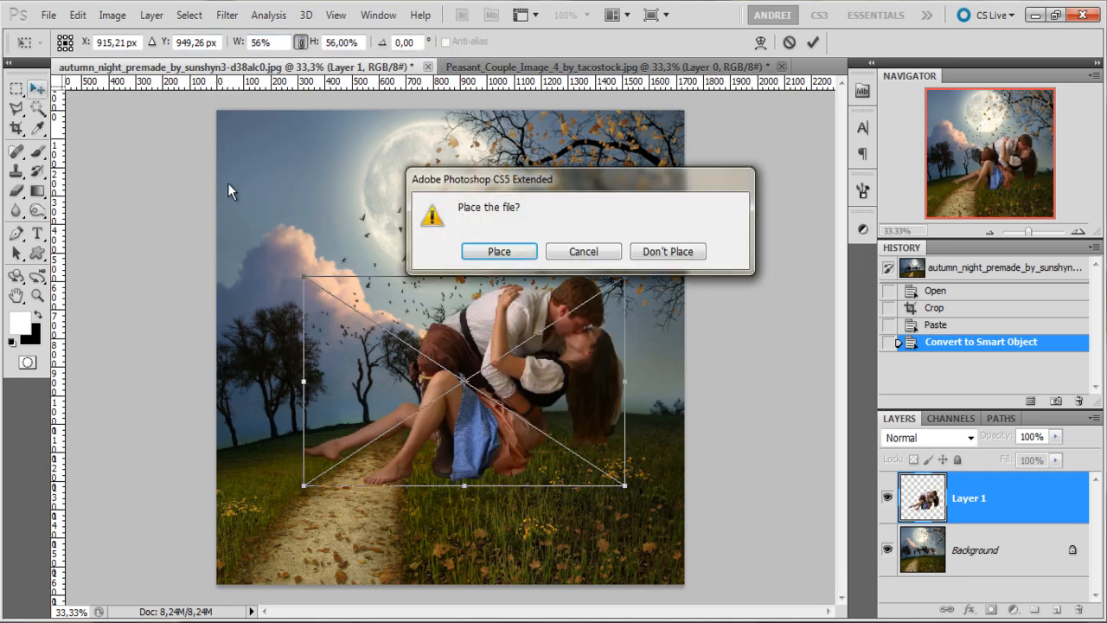
click(506, 254)
drag(503, 397, 486, 423)
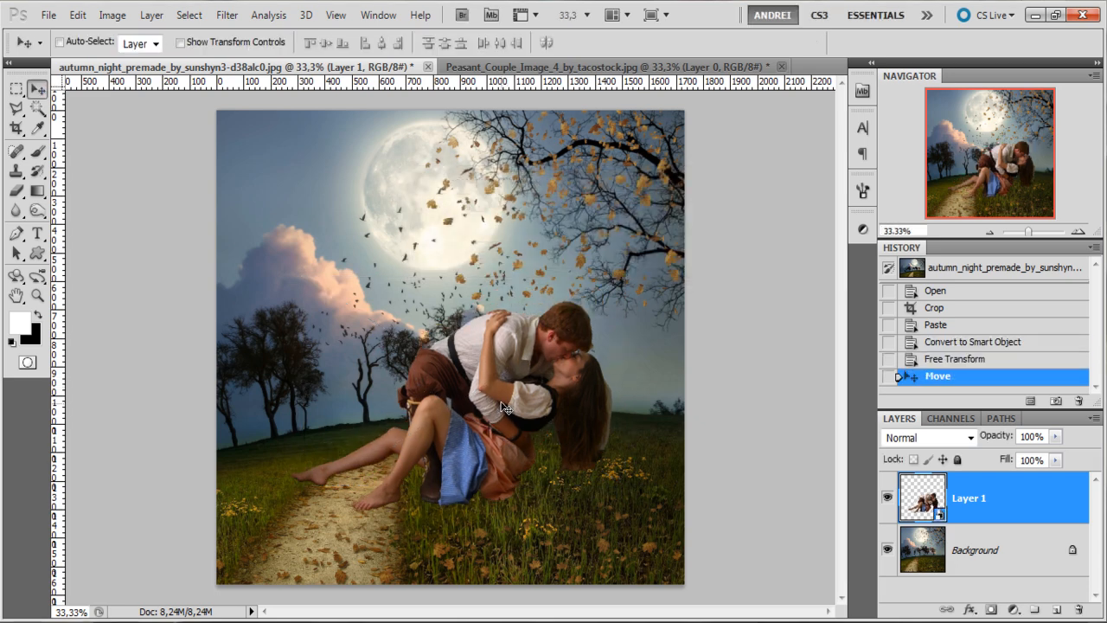
key(ctrl+t)
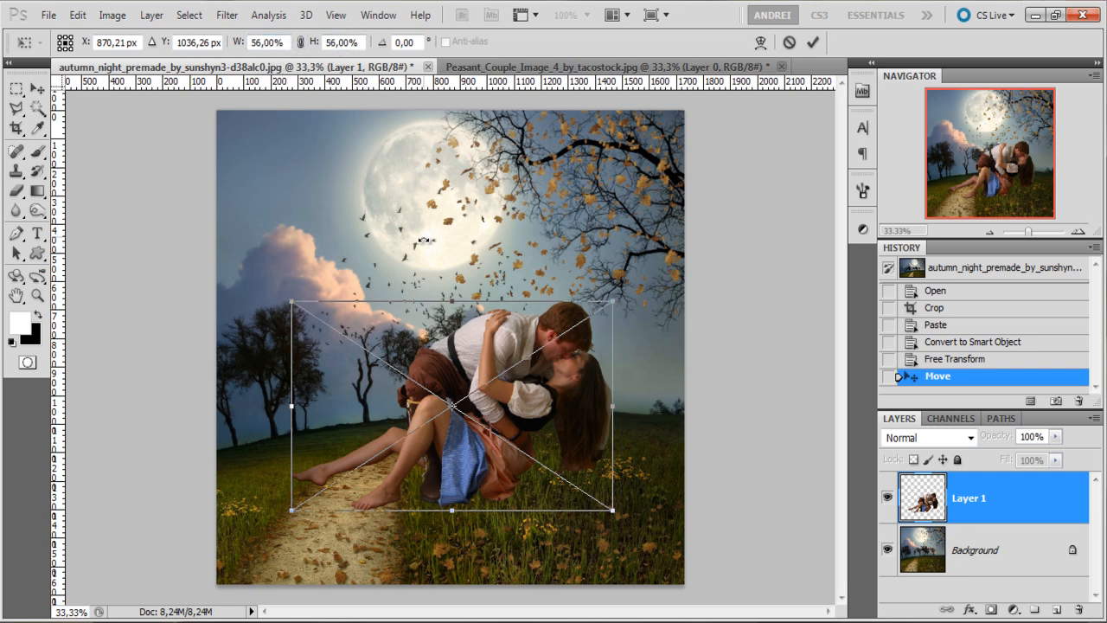
drag(611, 299, 664, 247)
key(Escape)
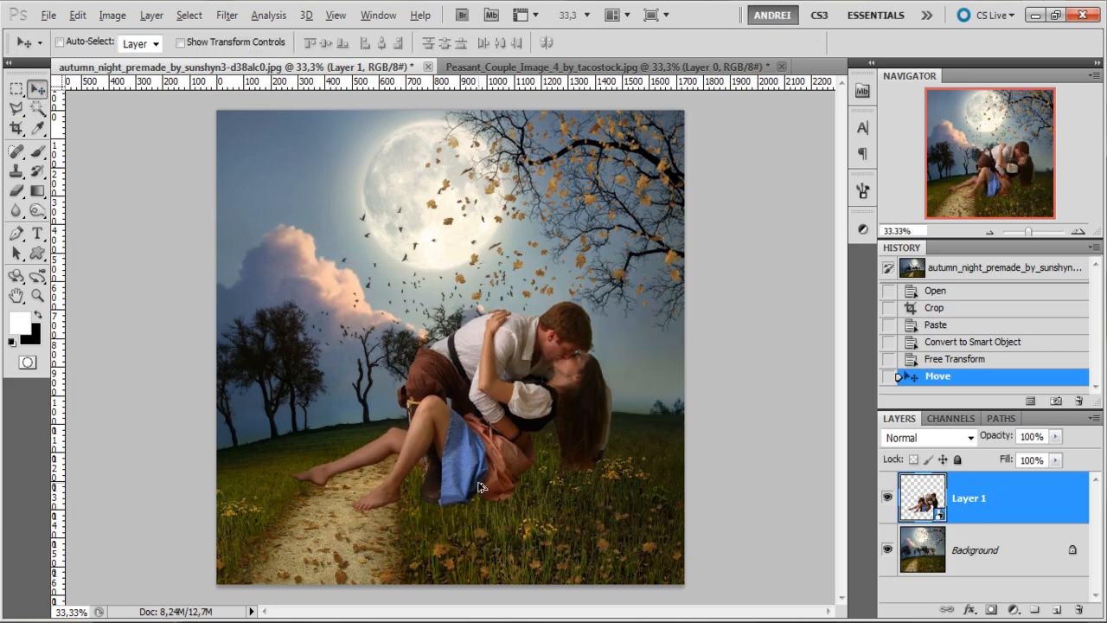
Move the couple further left so the woman's feet lie over the path and her hair hangs above the grass.
scroll(480, 487, up, 1)
drag(482, 476, 448, 472)
scroll(447, 471, down, 1)
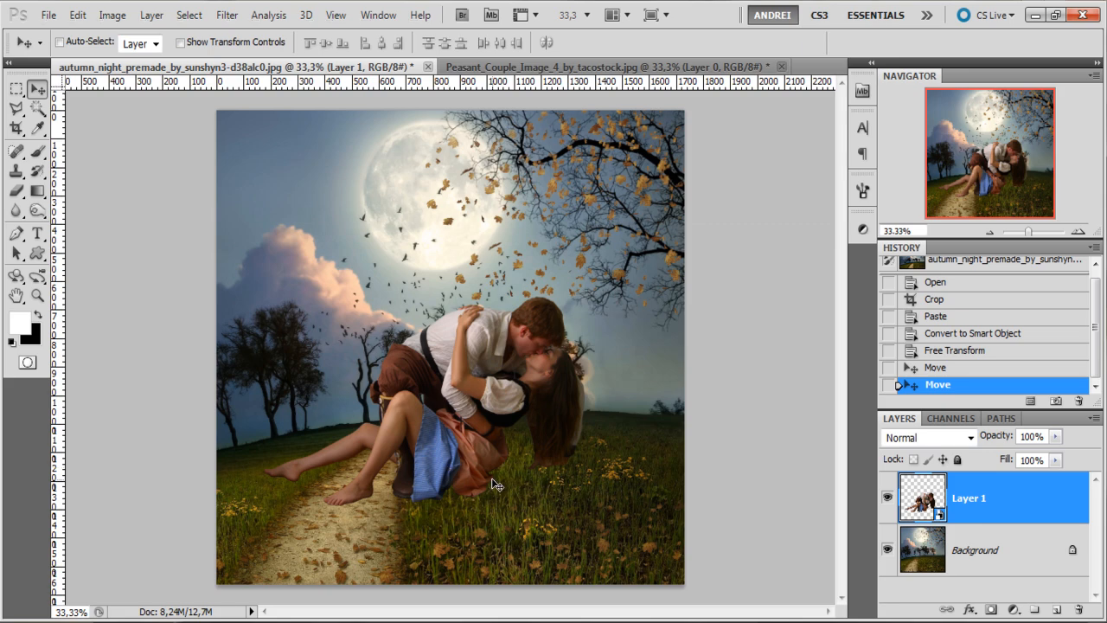
drag(507, 490, 490, 470)
scroll(477, 470, up, 1)
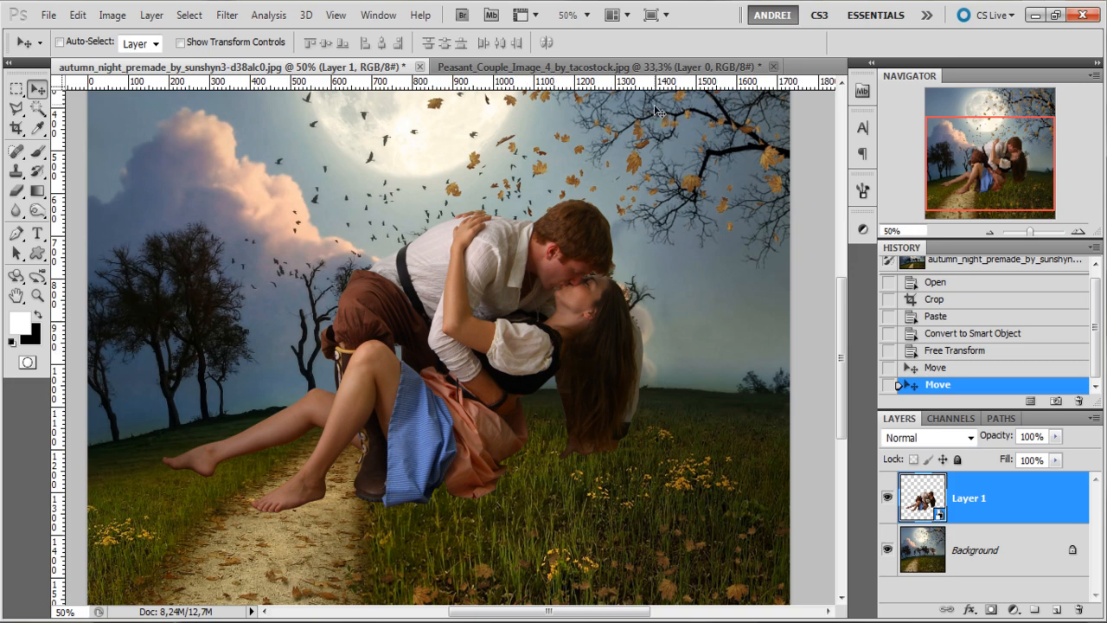
Close the source document Peasant_Couple_Image_4_by_tacostock.jpg.
click(670, 67)
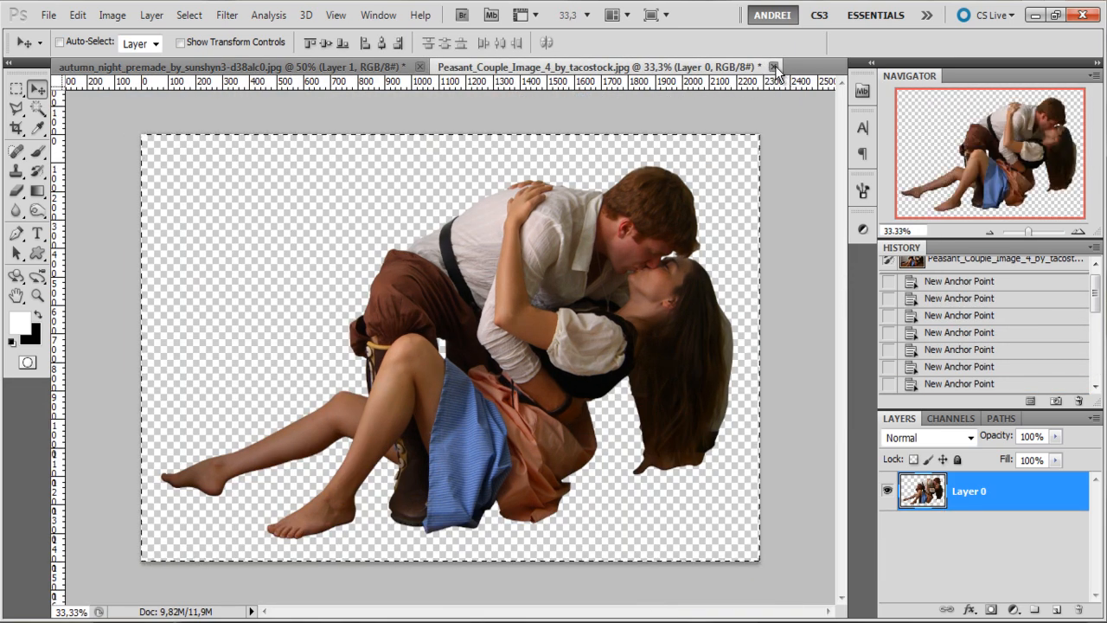
click(773, 67)
click(556, 261)
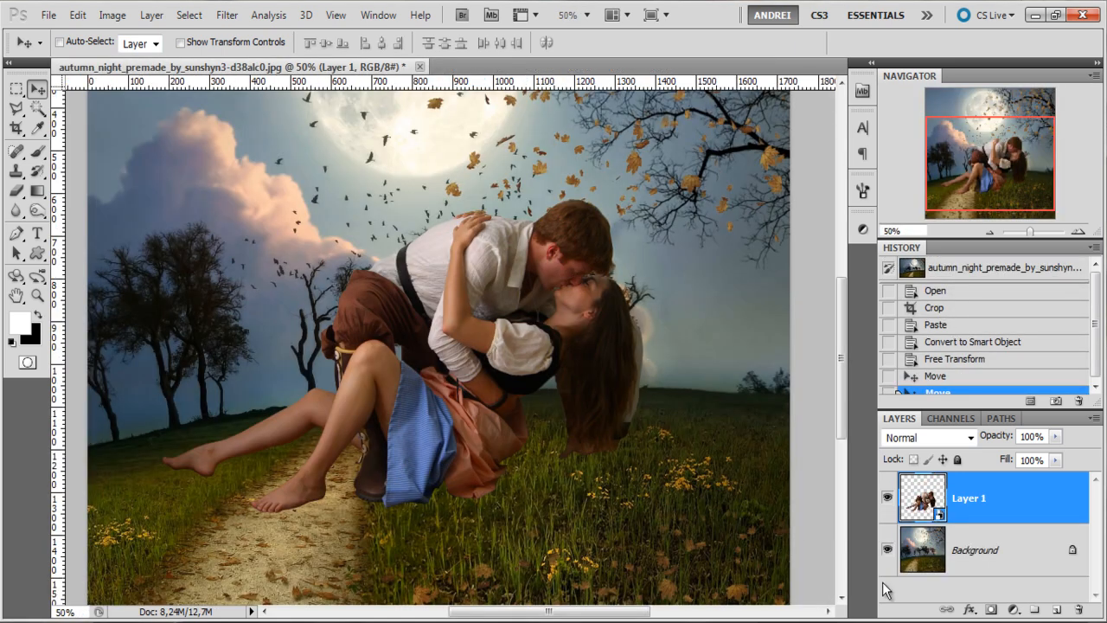
Rename Layer 1 as COUPLE.
double_click(964, 498)
text(CC)
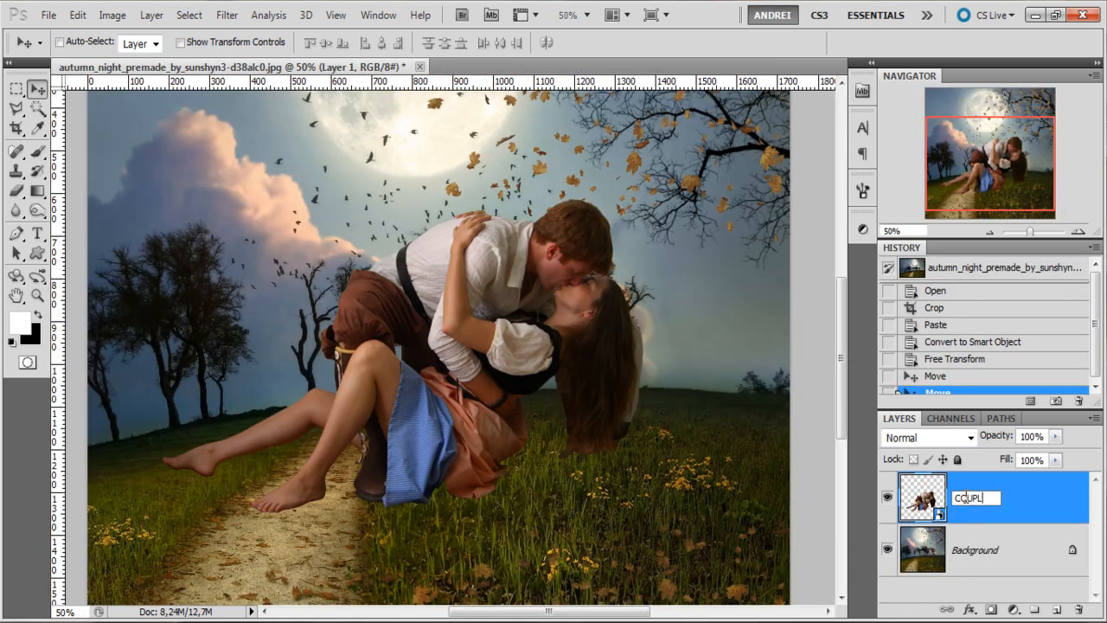
text(UPLE)
key(Return)
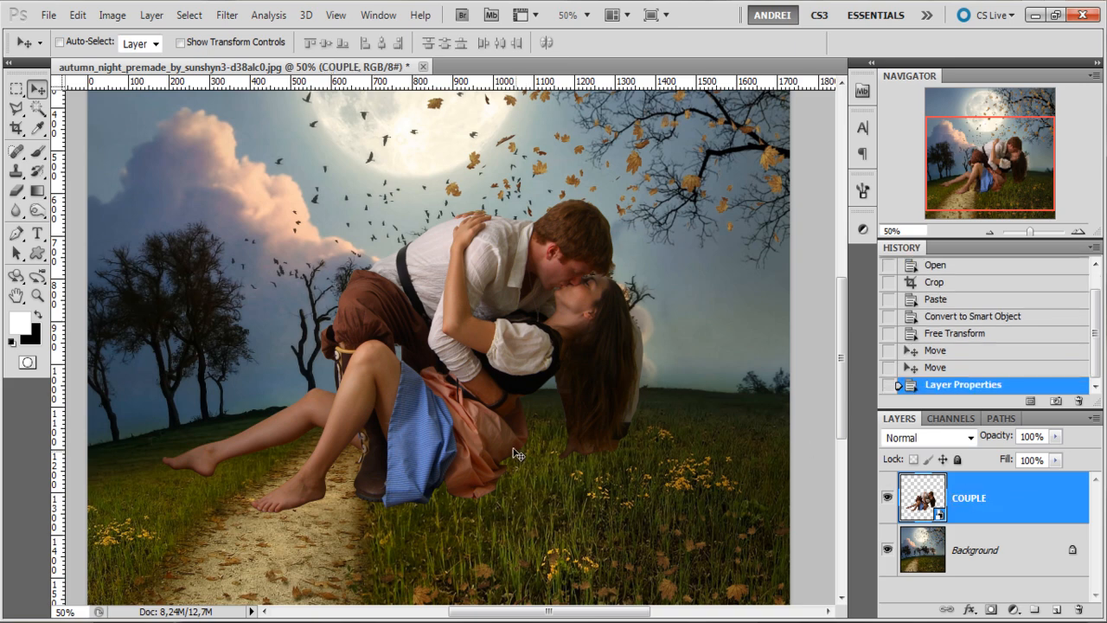
Add a layer mask to the COUPLE layer for cleaning up the woman's hair.
scroll(610, 424, up, 1)
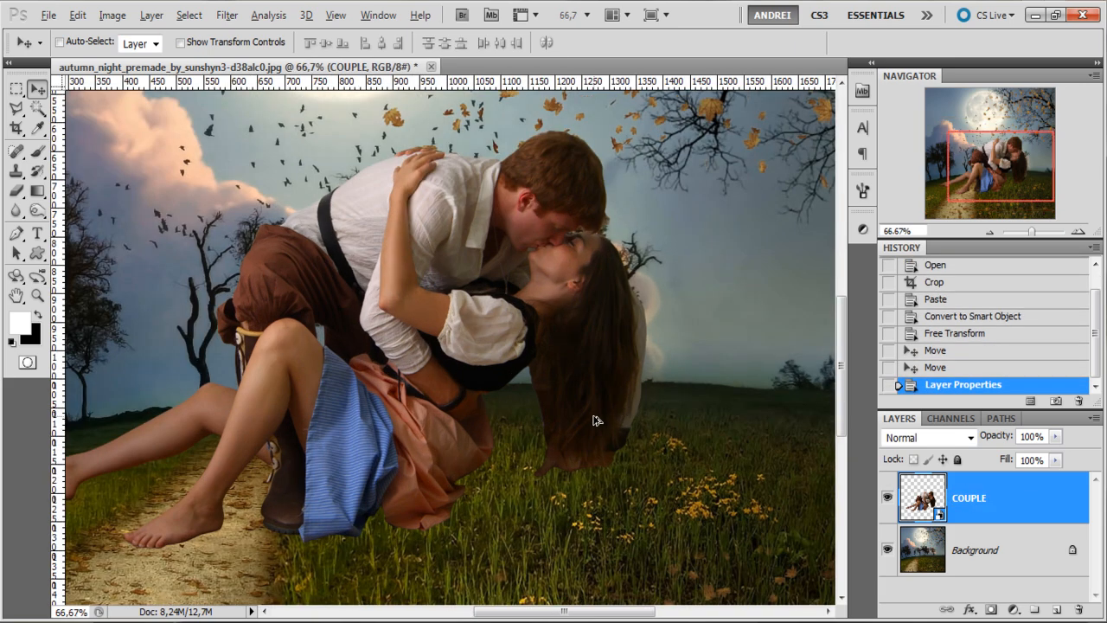
scroll(593, 423, up, 3)
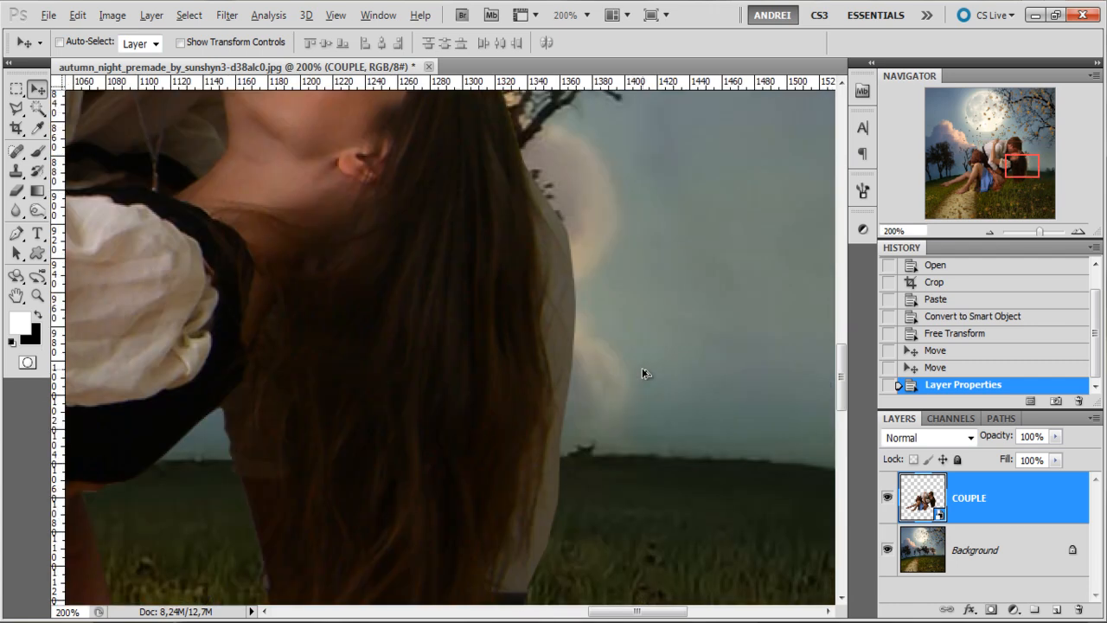
click(990, 609)
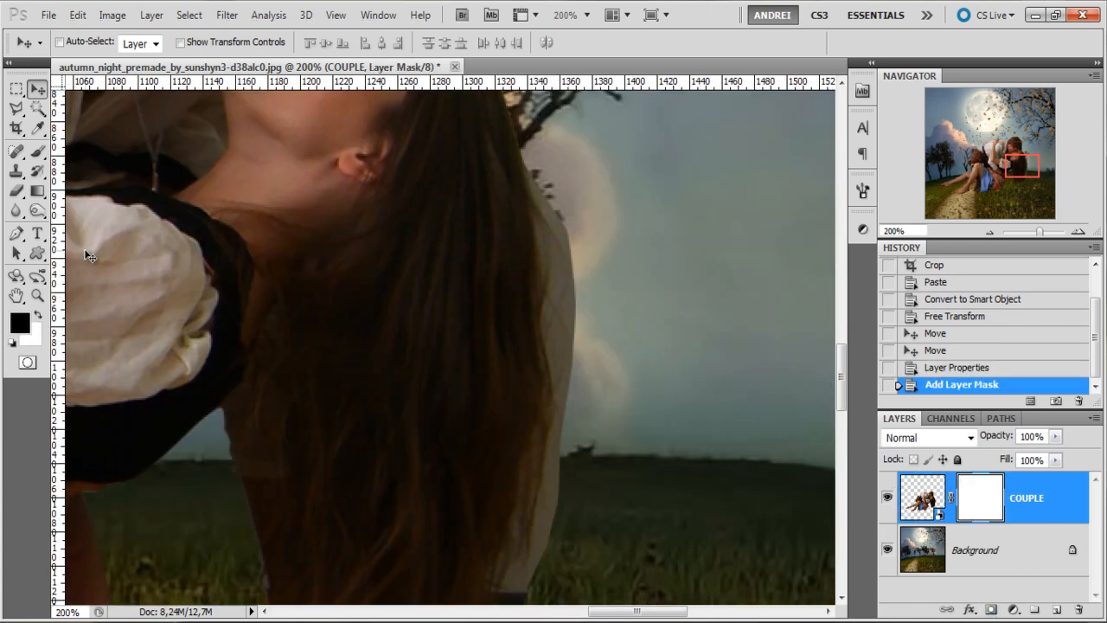
Set up the Brush tool with the 24 px spatter tip enlarged to 63 px for masking the hair.
click(38, 154)
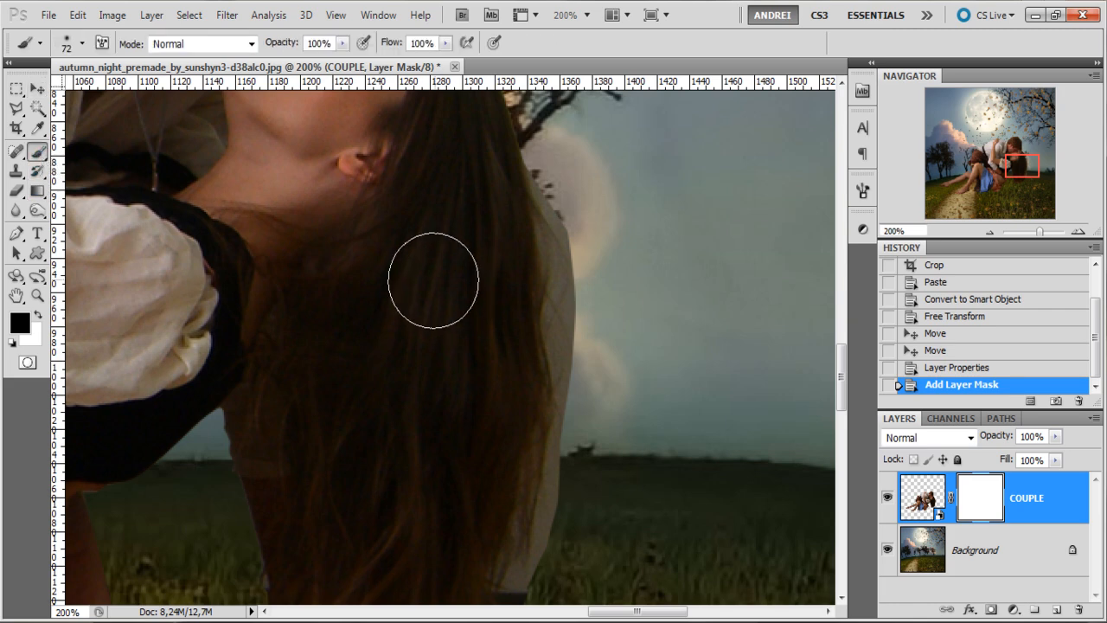
right_click(444, 289)
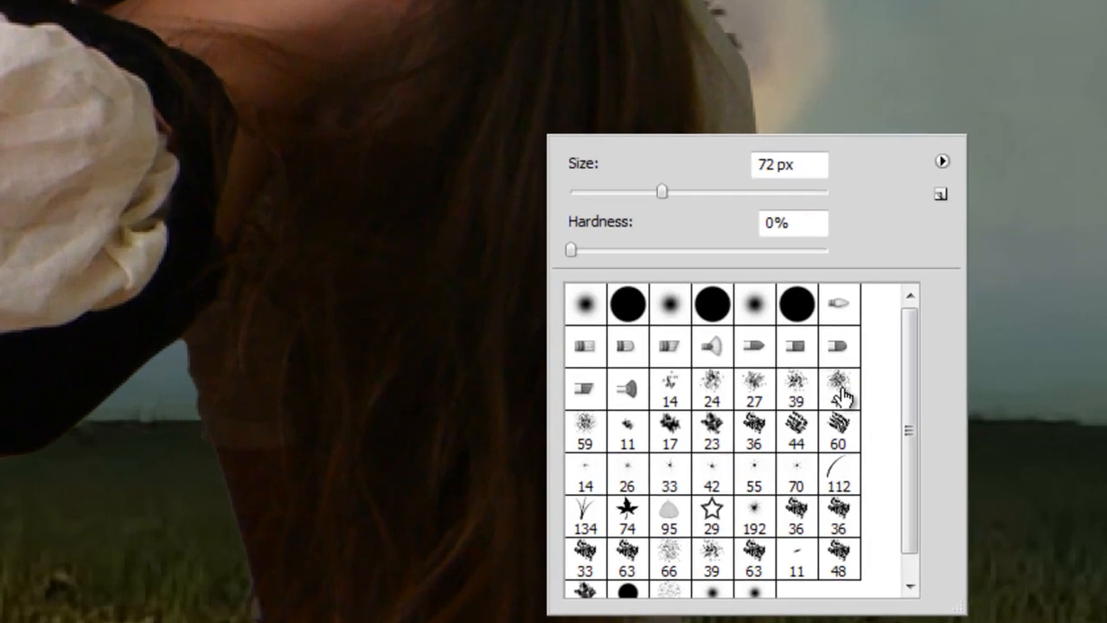
click(527, 438)
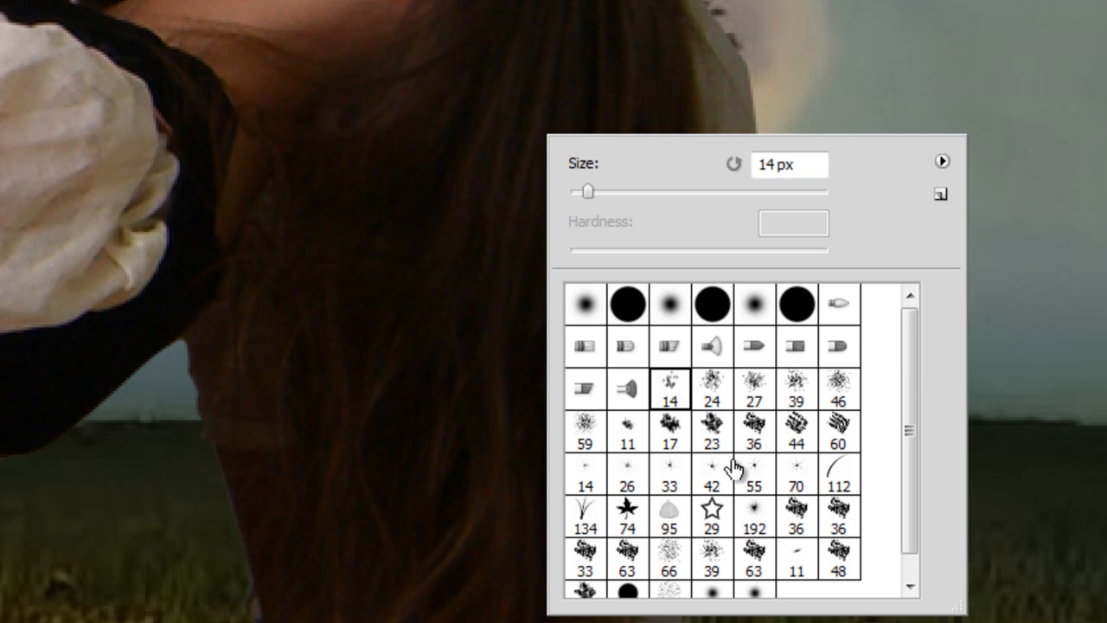
click(704, 387)
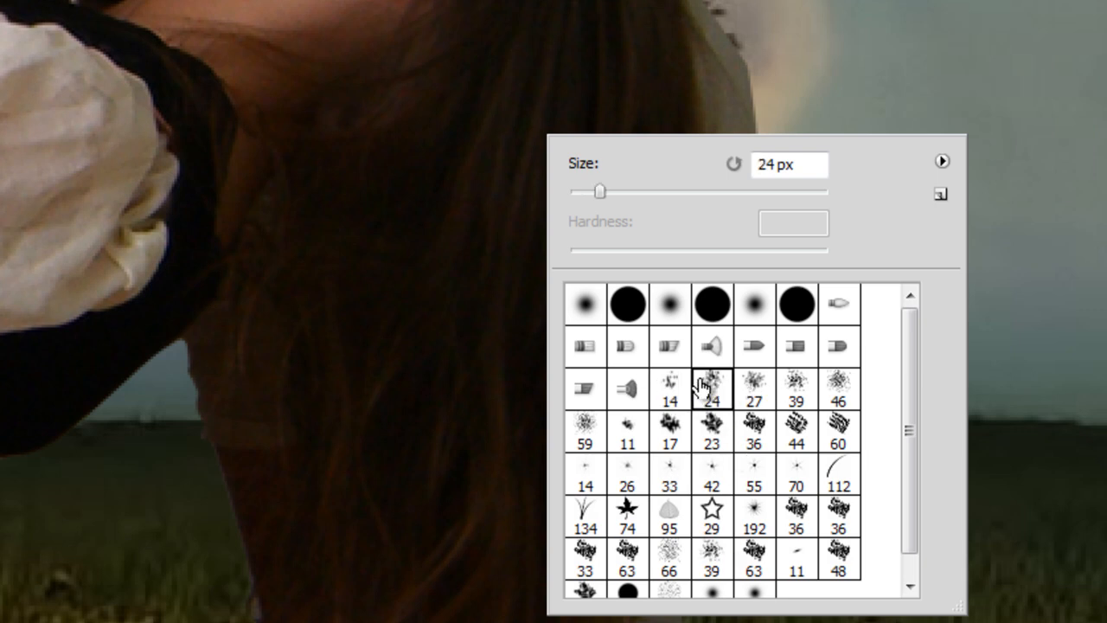
key(Return)
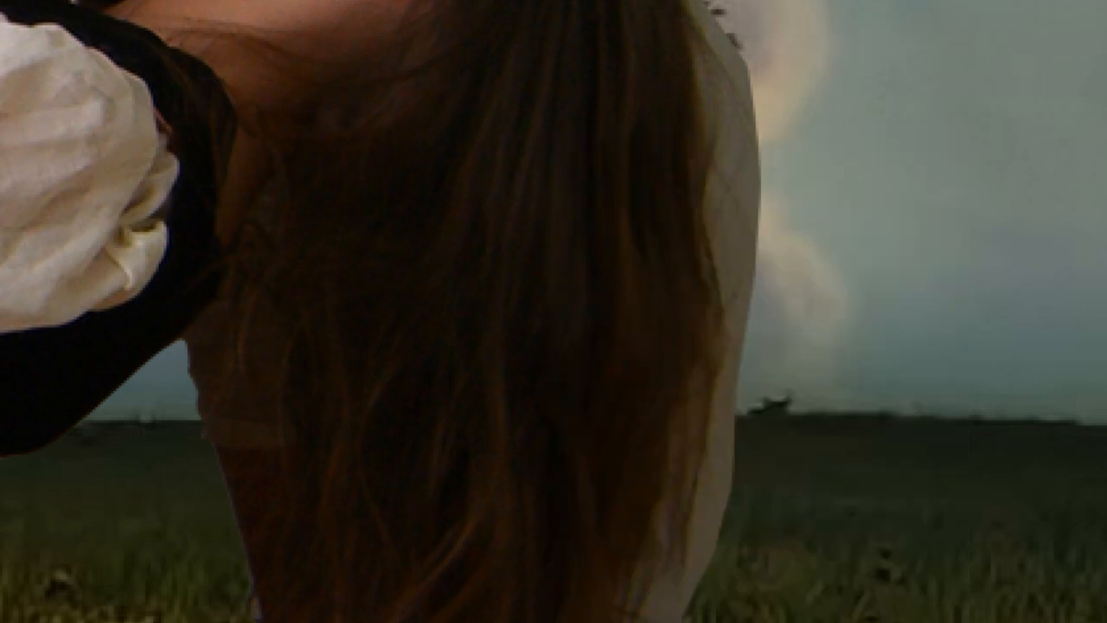
right_click(744, 26)
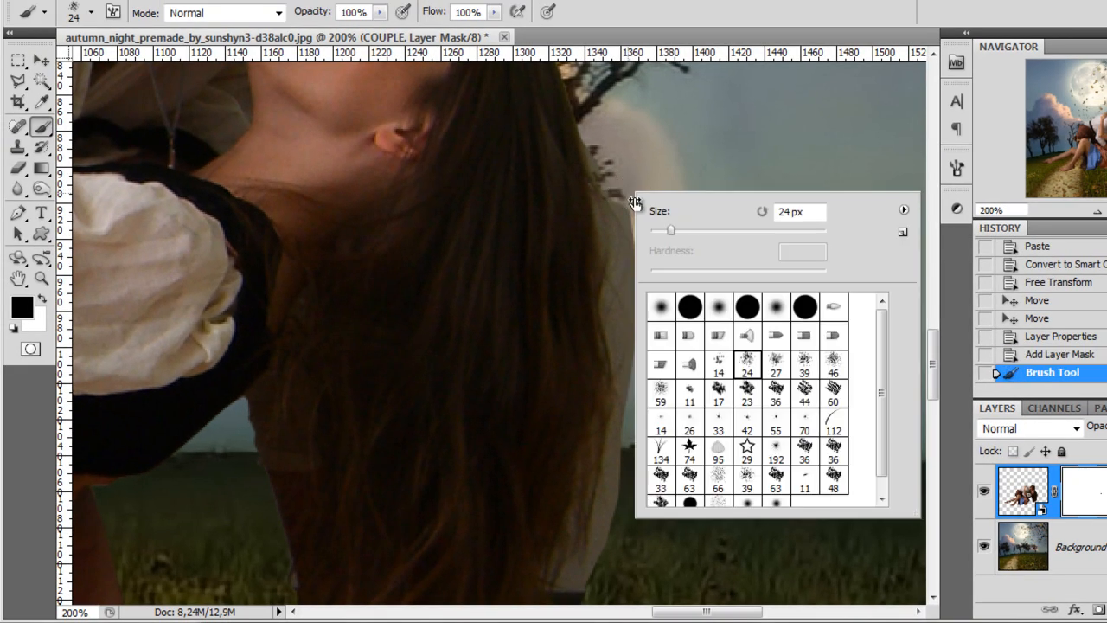
click(731, 231)
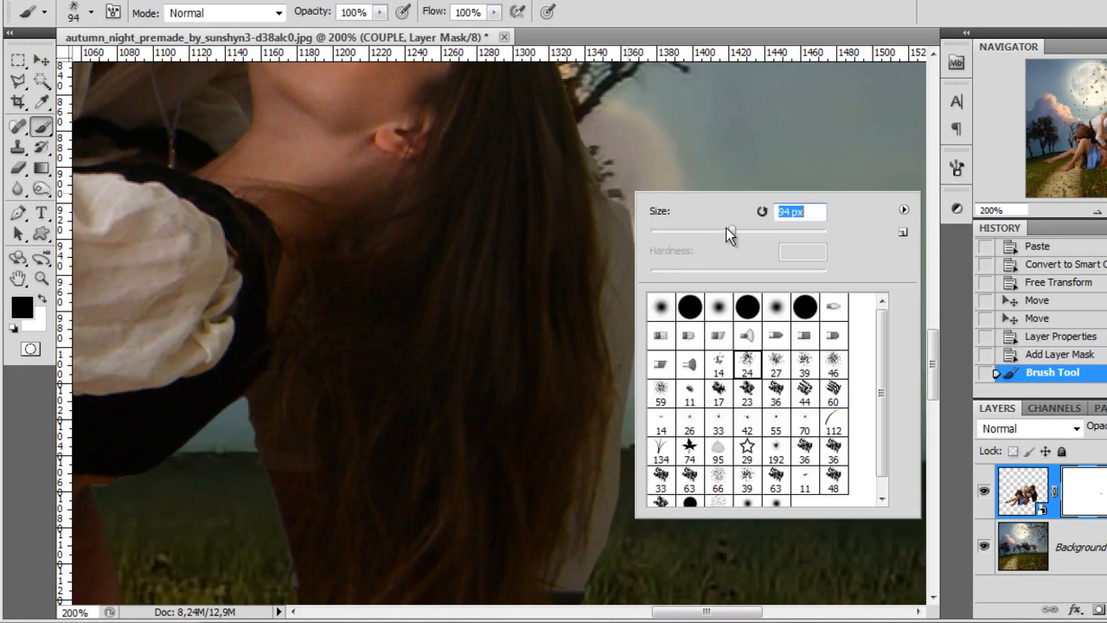
drag(720, 230, 705, 231)
Paint black on the mask along the hair's outer edge to hide the pale fringe, using 51% brush flow.
drag(654, 232, 651, 249)
mouse_move(661, 259)
mouse_down()
mouse_move(692, 253)
mouse_move(681, 300)
mouse_move(662, 262)
mouse_up()
drag(663, 316, 664, 350)
drag(450, 34, 449, 34)
mouse_move(666, 439)
mouse_down()
mouse_move(630, 550)
mouse_move(643, 396)
mouse_move(674, 469)
mouse_move(687, 383)
mouse_up()
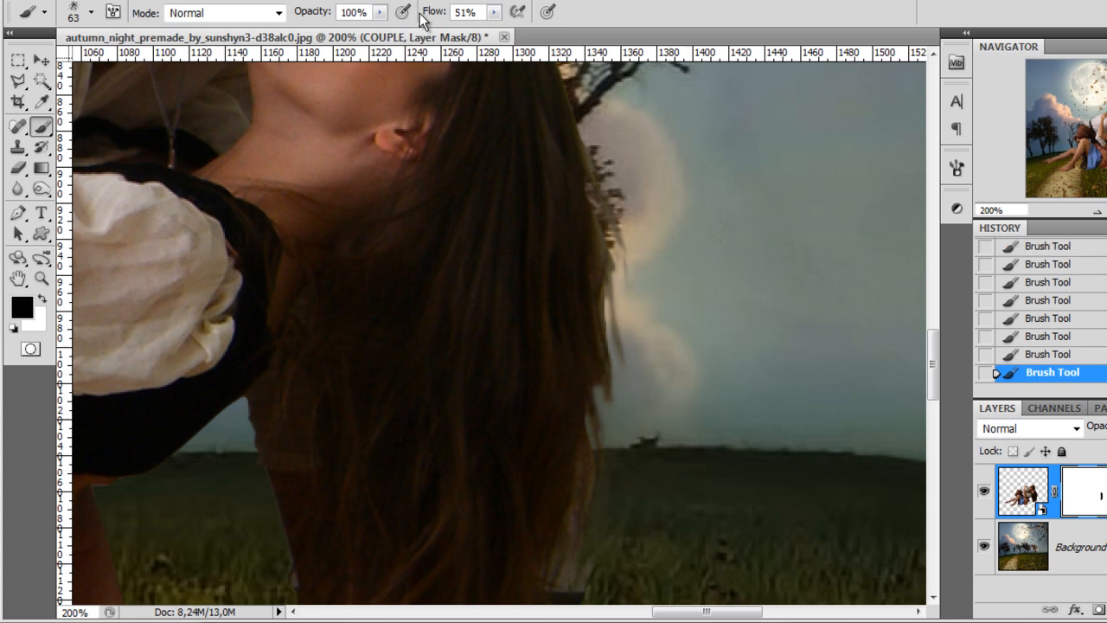
Soften the hair's outer edge on the mask with the brush at 39% opacity, and swap the painting color to white.
click(377, 13)
drag(329, 45, 326, 45)
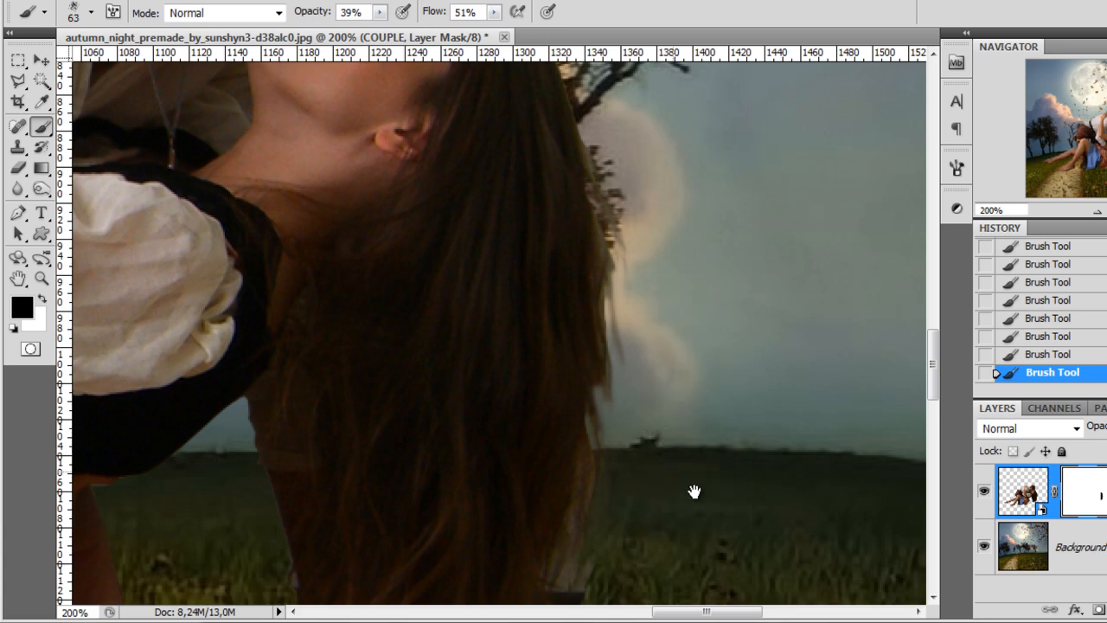
drag(696, 498, 711, 365)
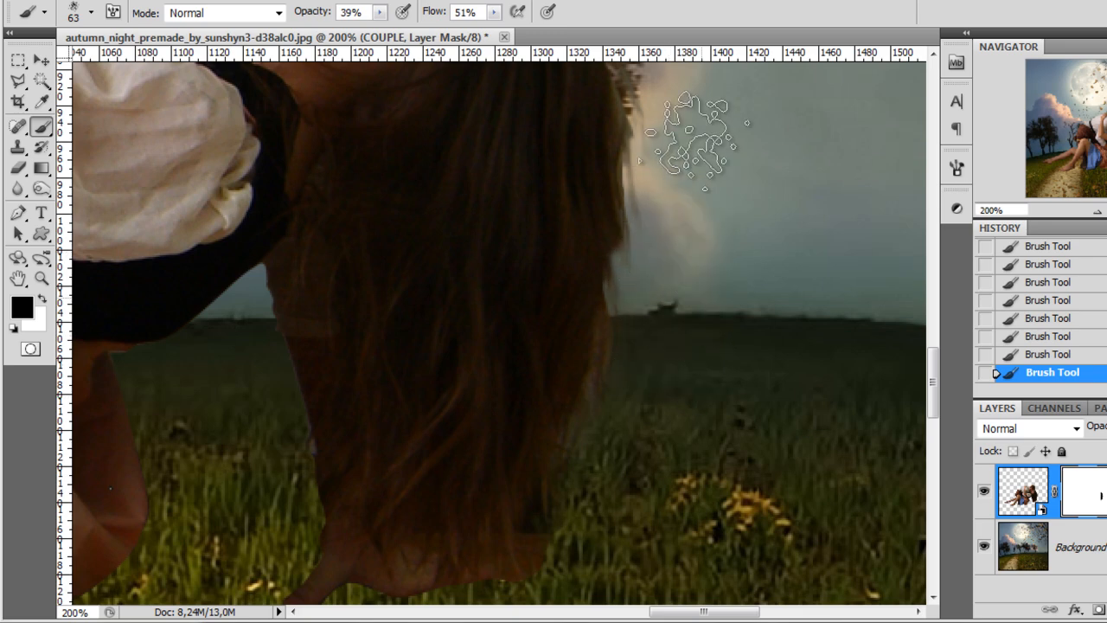
mouse_move(699, 118)
mouse_down()
mouse_move(746, 388)
mouse_move(741, 334)
mouse_up()
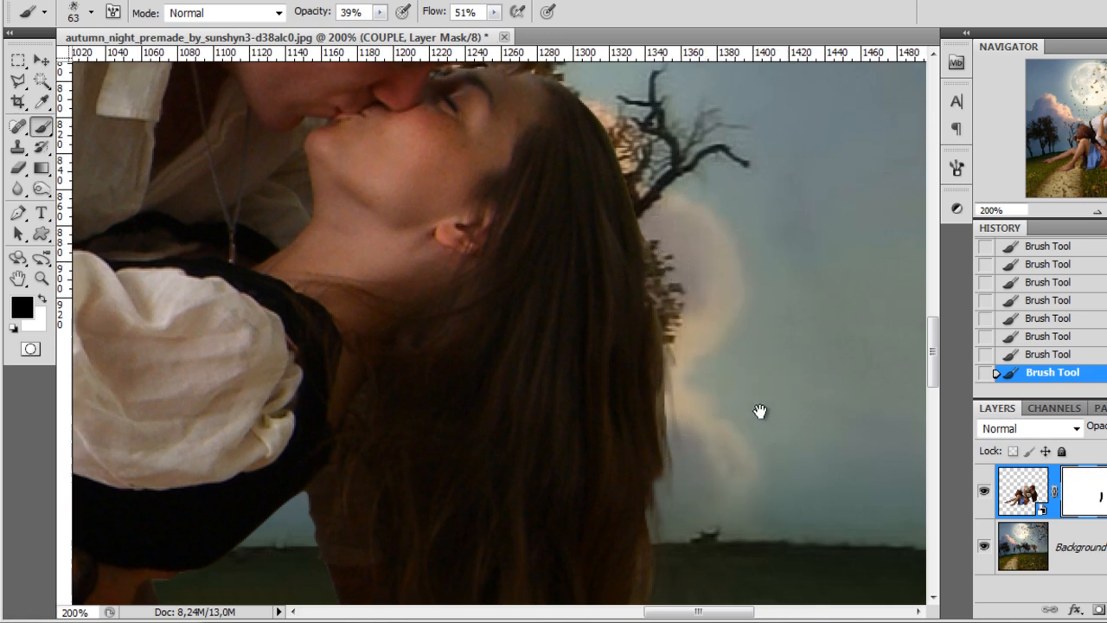
drag(769, 439, 741, 337)
drag(678, 303, 605, 148)
key(x)
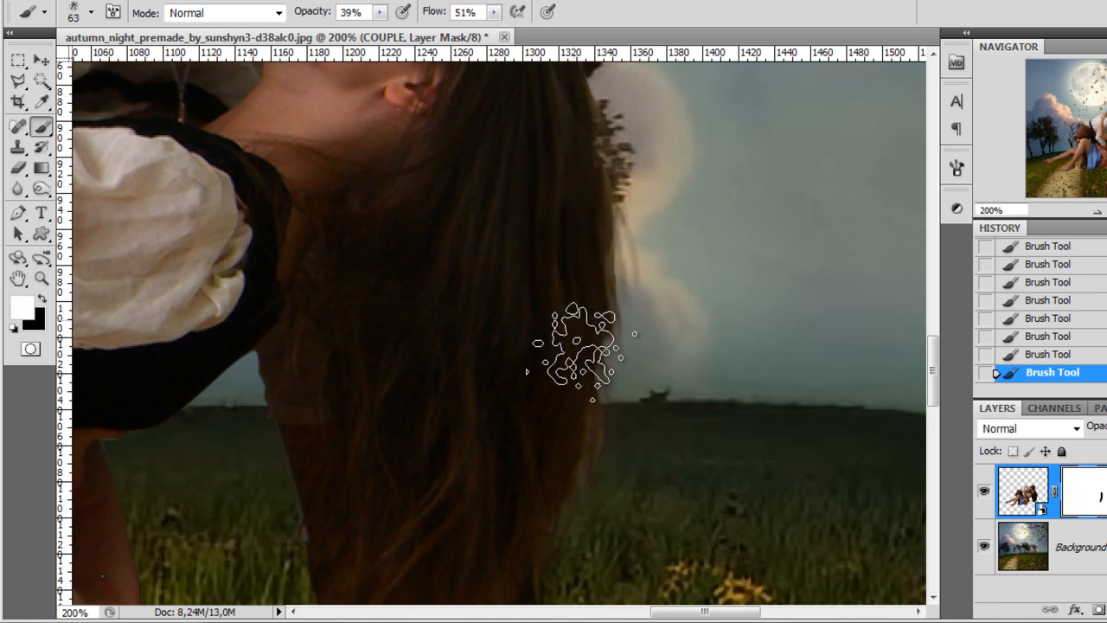
scroll(714, 383, down, 1)
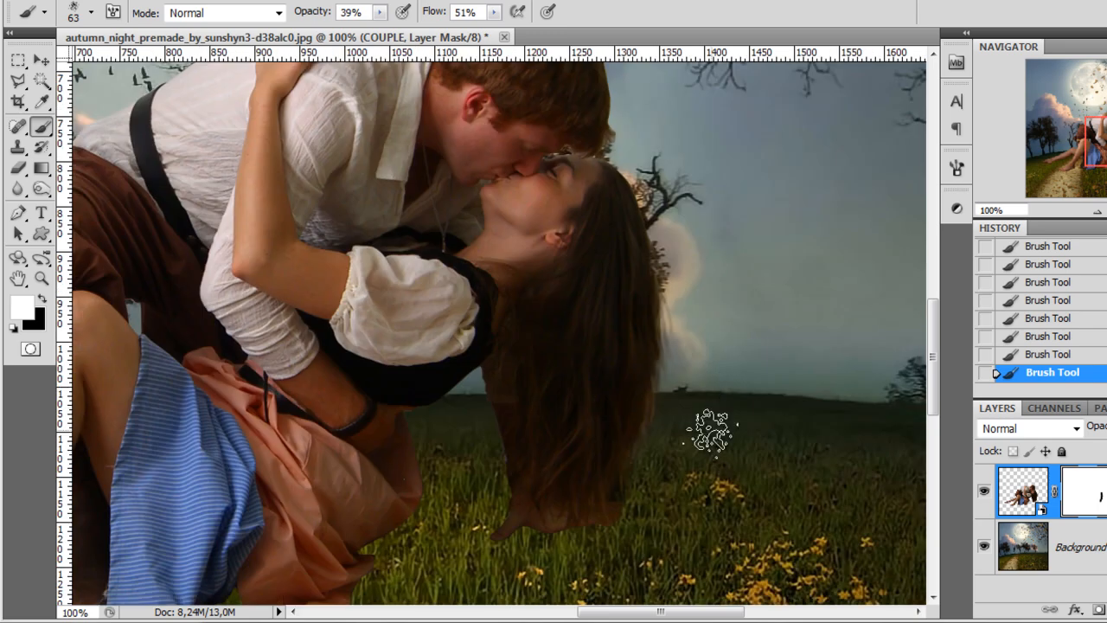
scroll(540, 543, up, 1)
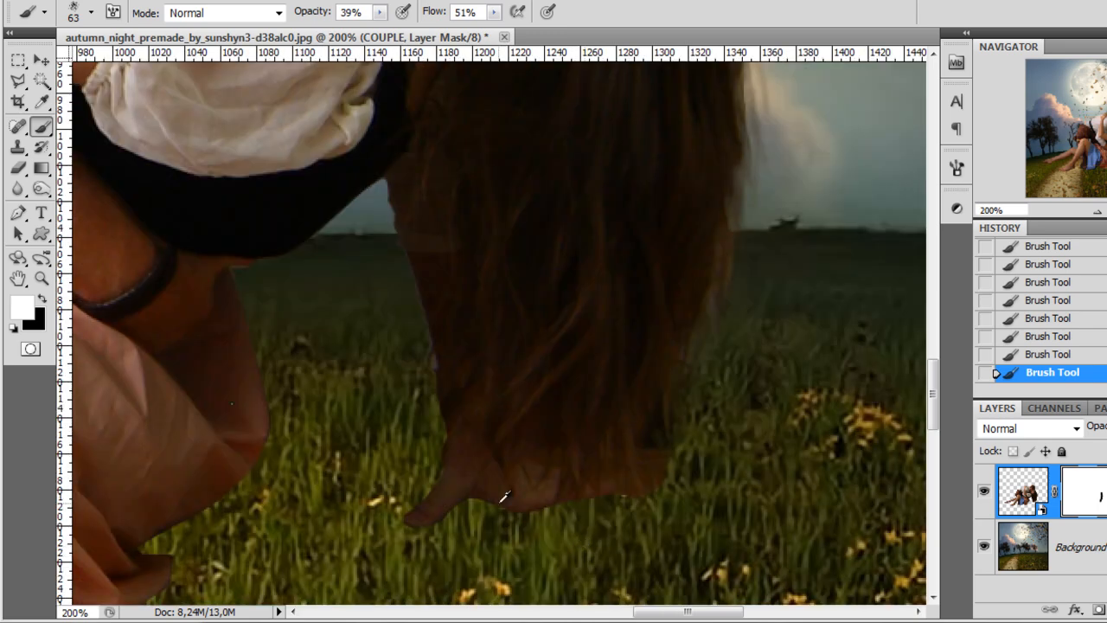
Switch to the Brush tool with the 134 px grass-blade tip.
scroll(732, 395, down, 2)
key(j)
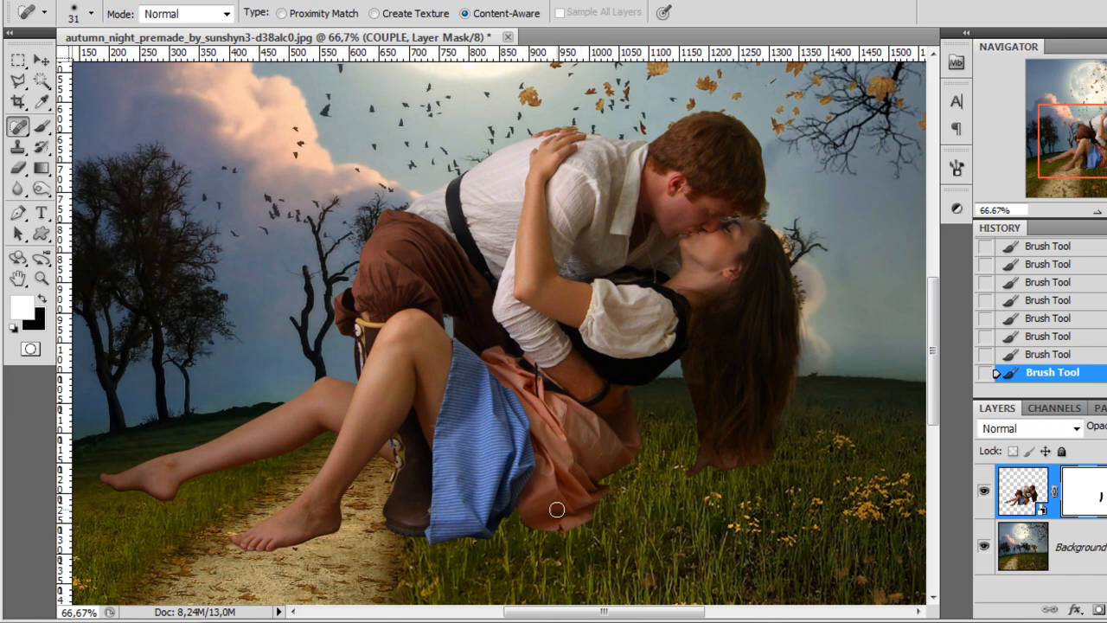
click(39, 130)
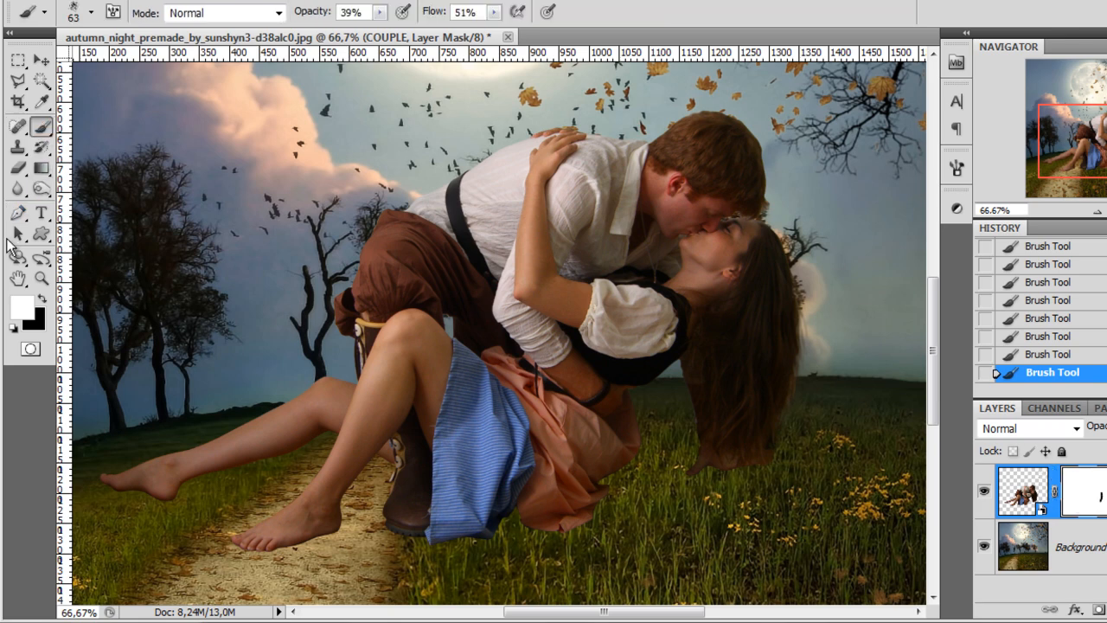
right_click(482, 378)
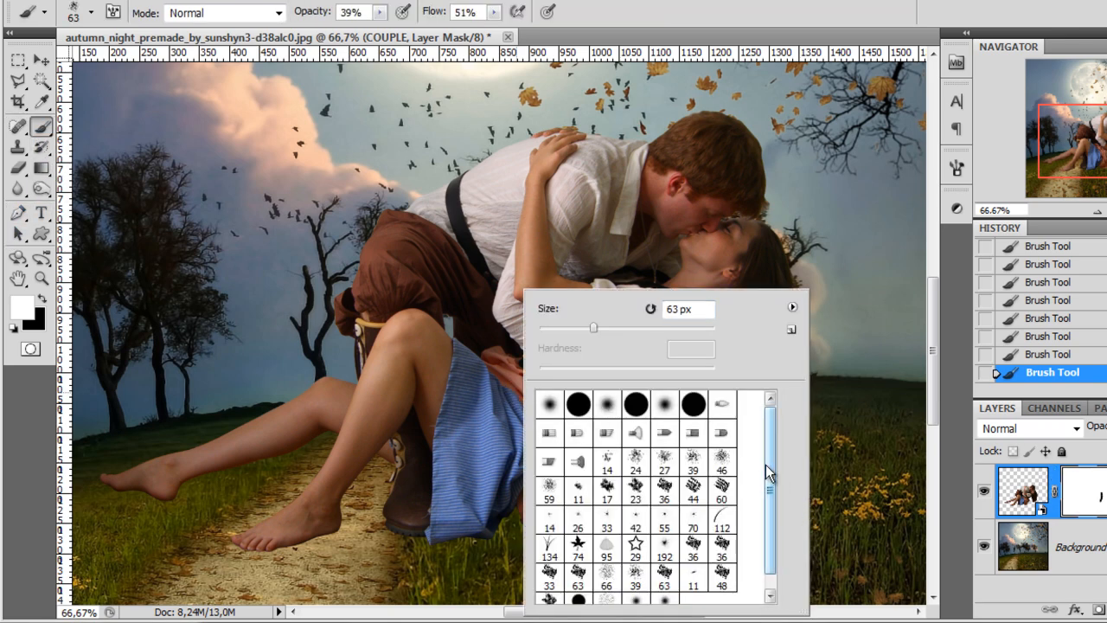
scroll(769, 501, down, 1)
click(548, 531)
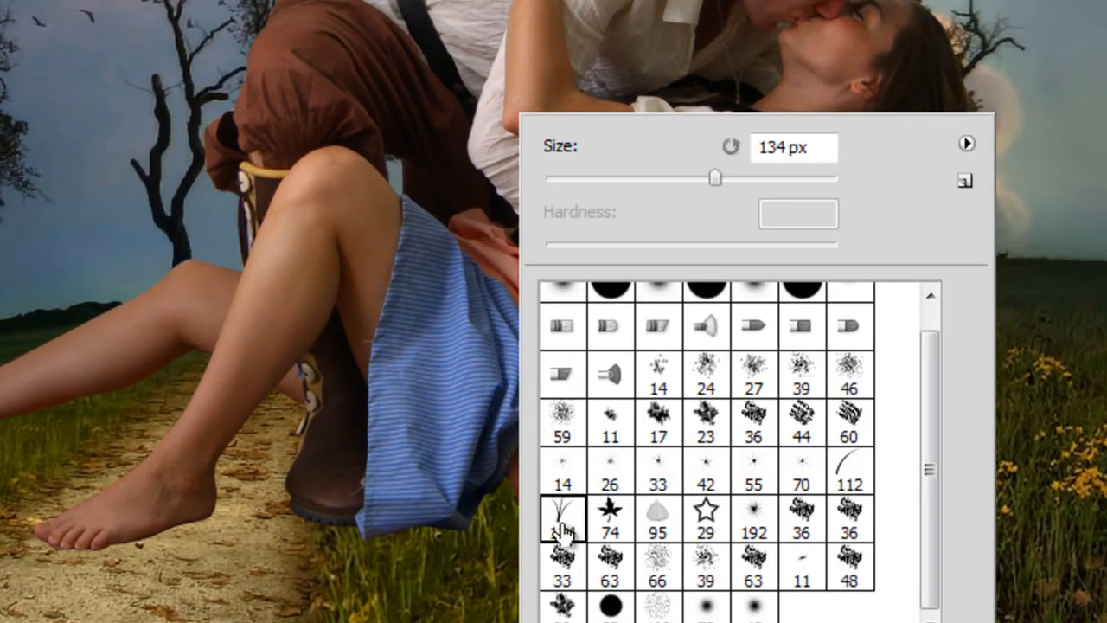
key(Return)
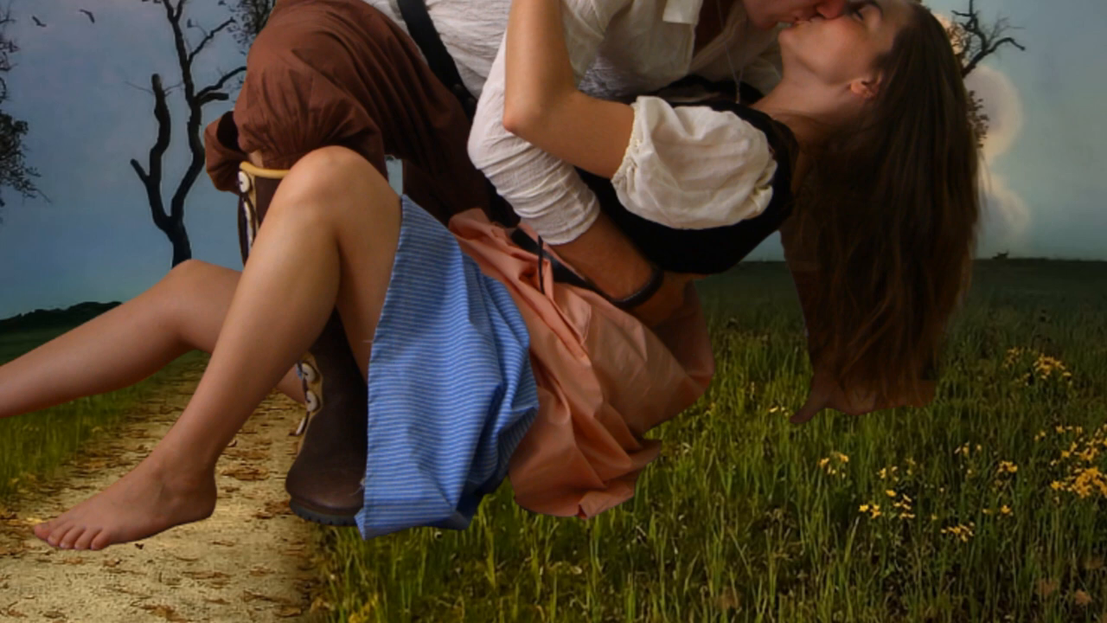
Turn off Color Dynamics for the grass brush.
key(F5)
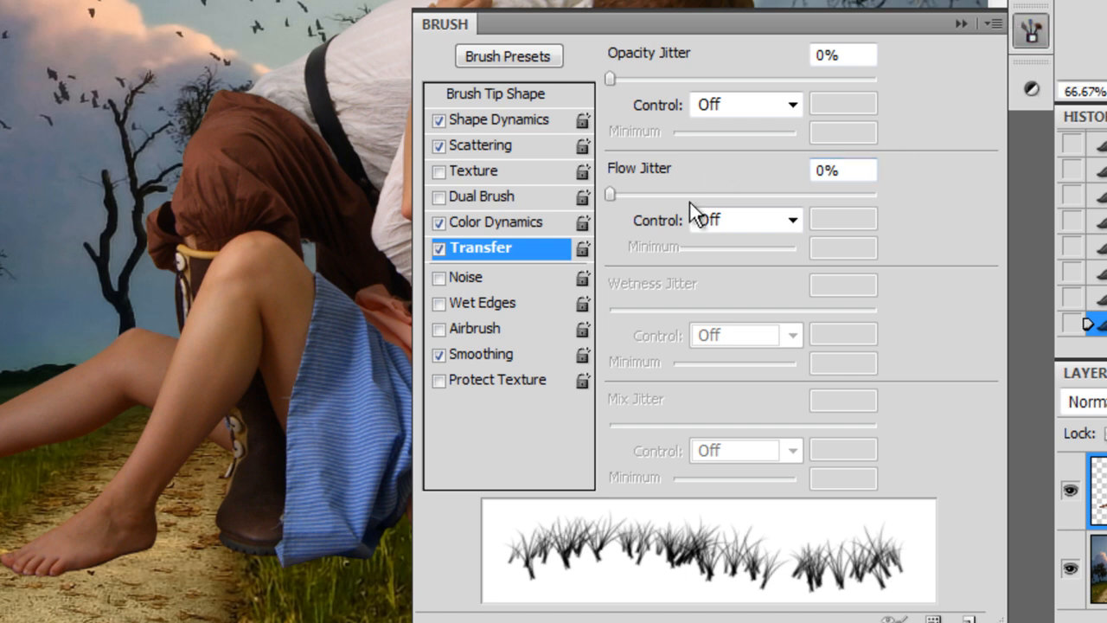
click(489, 224)
click(440, 223)
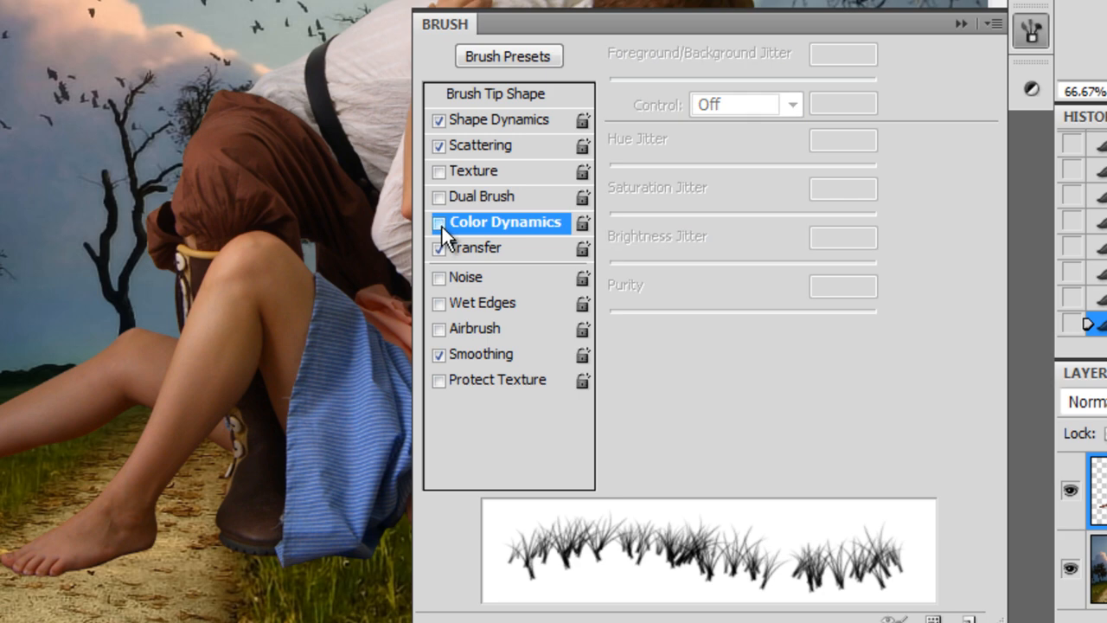
click(959, 25)
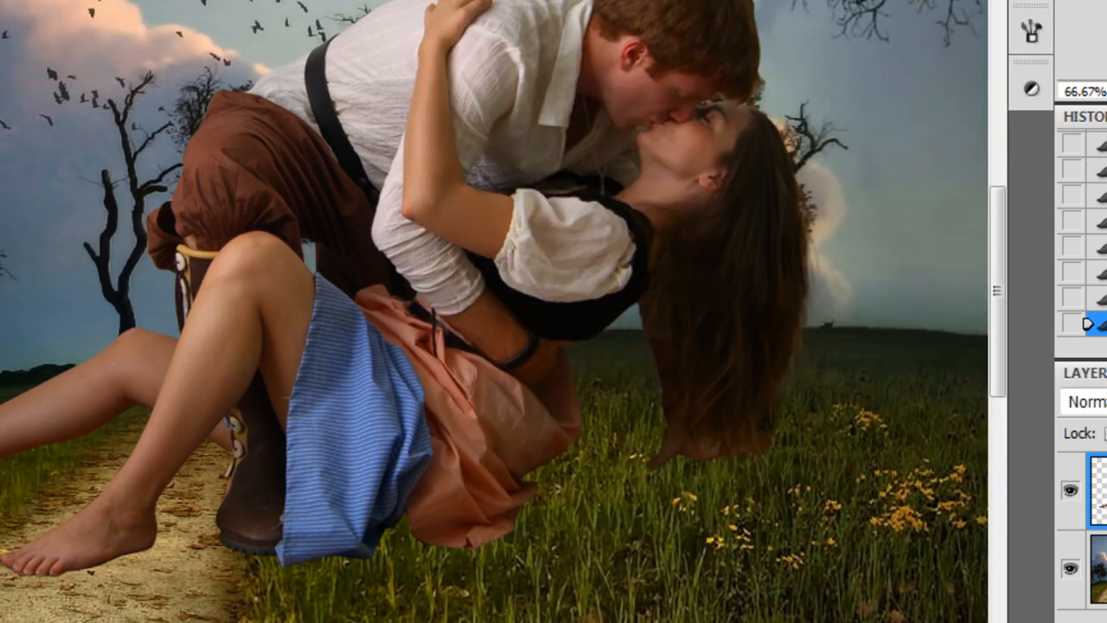
Shrink the grass brush and dab it on the COUPLE layer mask along the blue skirt's hem.
scroll(415, 547, up, 2)
mouse_move(520, 462)
mouse_down()
mouse_move(570, 281)
mouse_move(592, 251)
mouse_up()
right_click(740, 206)
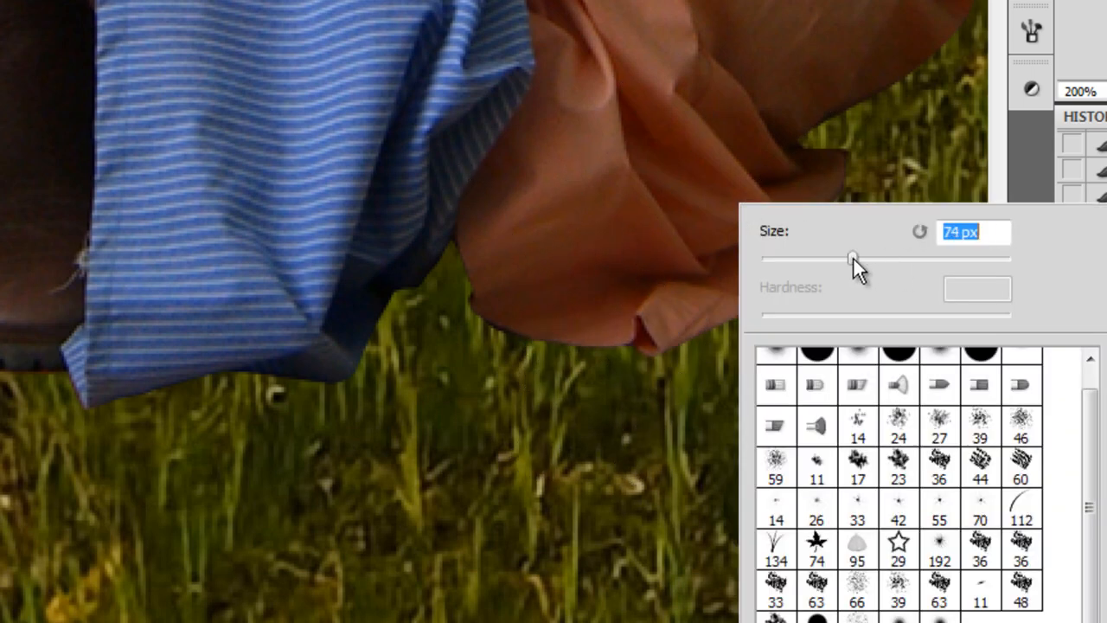
drag(852, 258, 854, 257)
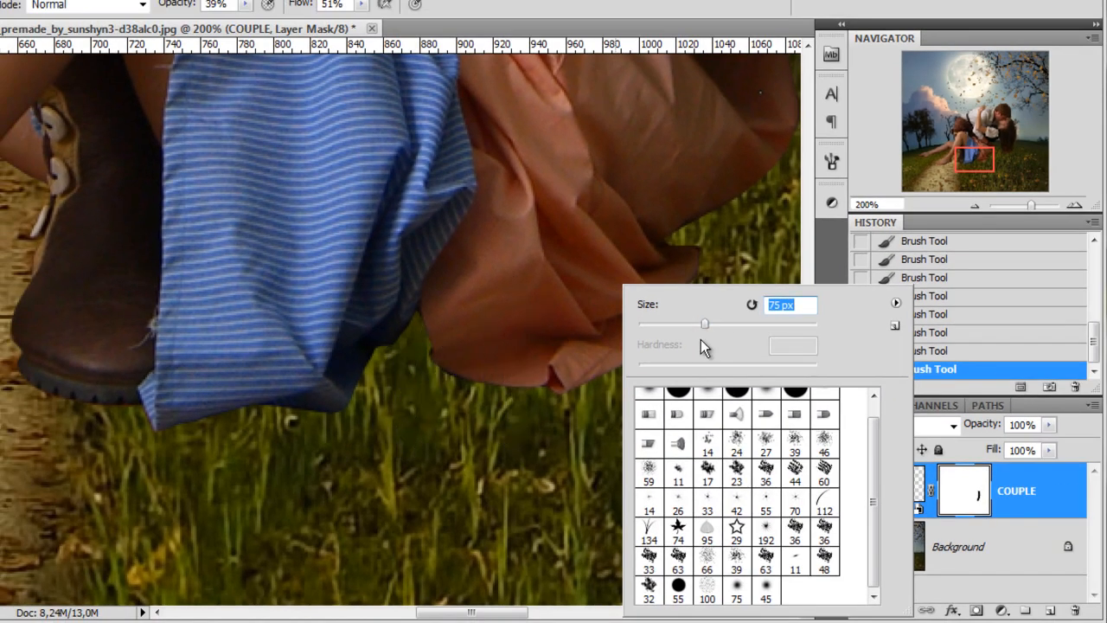
drag(704, 324, 710, 324)
click(954, 490)
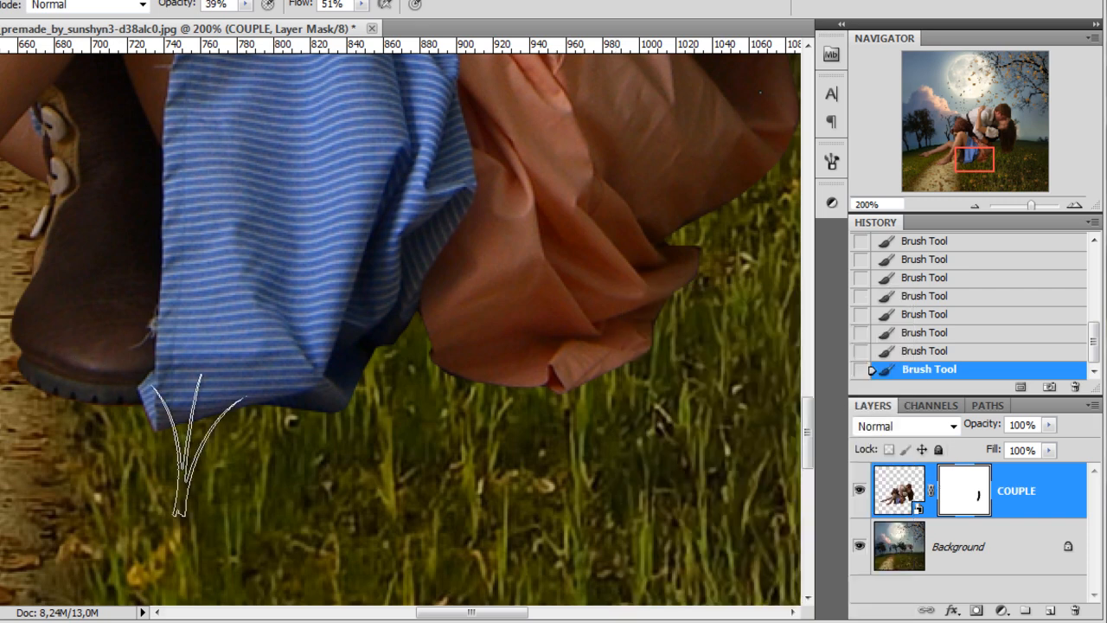
click(225, 423)
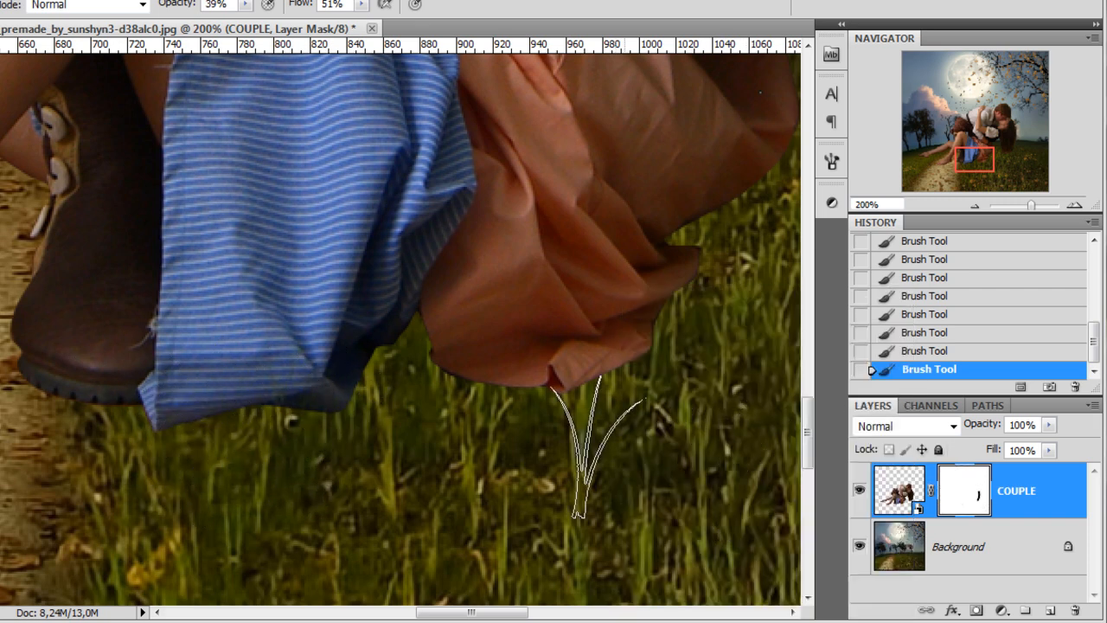
Set both the brush opacity and the brush flow to 100%.
drag(249, 7, 296, 31)
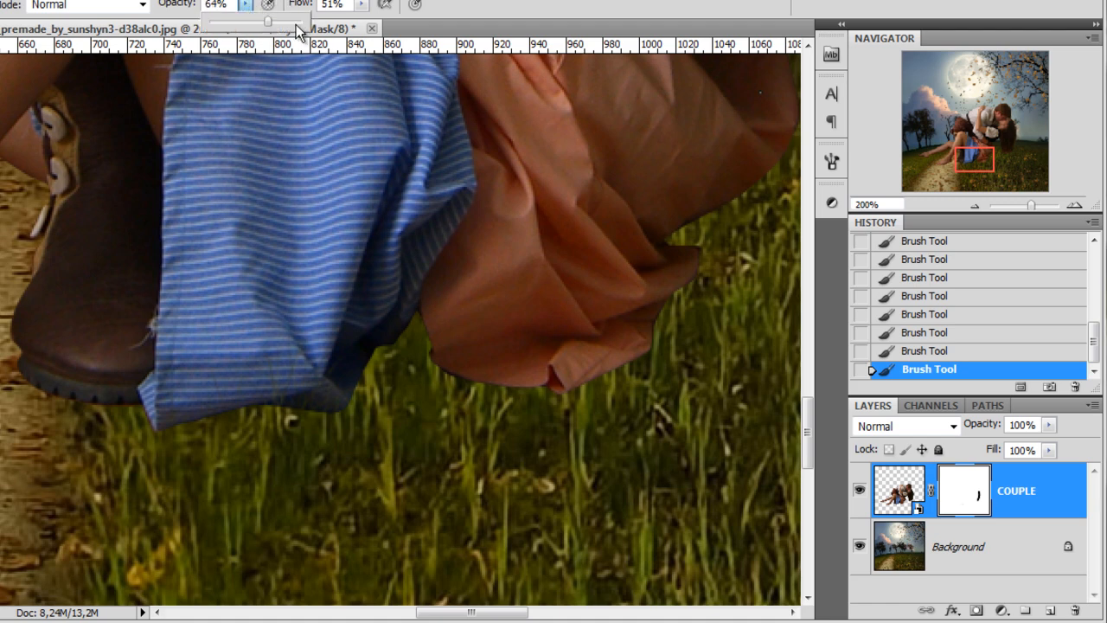
click(362, 5)
drag(363, 23, 424, 36)
Paint grass-blade strokes on the mask along the hems of the blue and peach skirts to blend them into the grass.
click(164, 432)
click(358, 442)
mouse_move(264, 412)
mouse_down()
mouse_move(355, 418)
mouse_move(155, 400)
mouse_up()
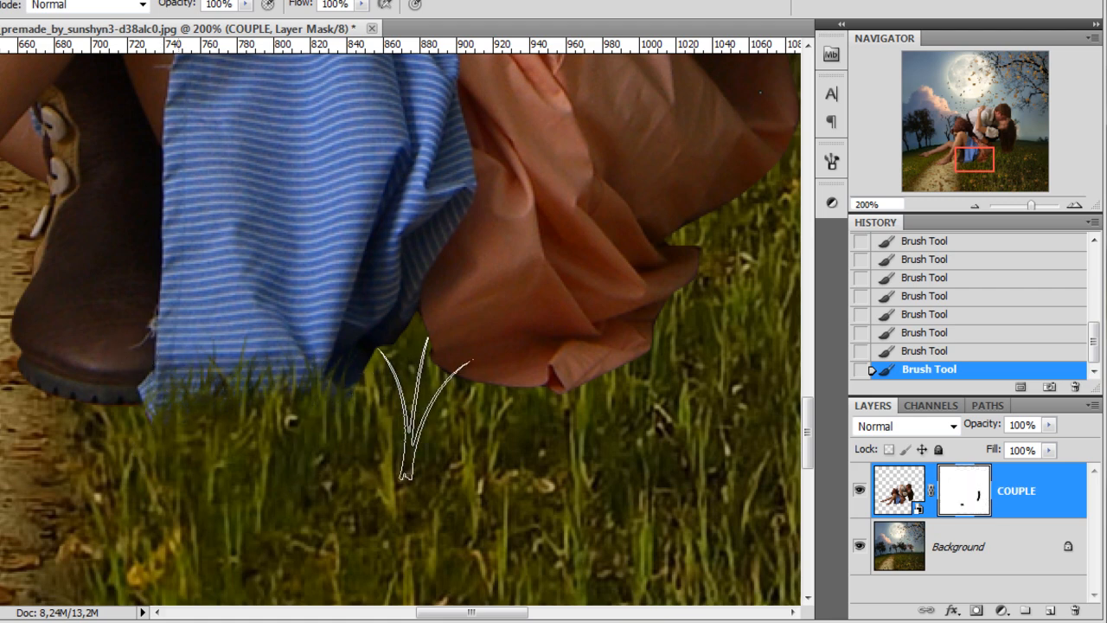
drag(389, 361, 461, 355)
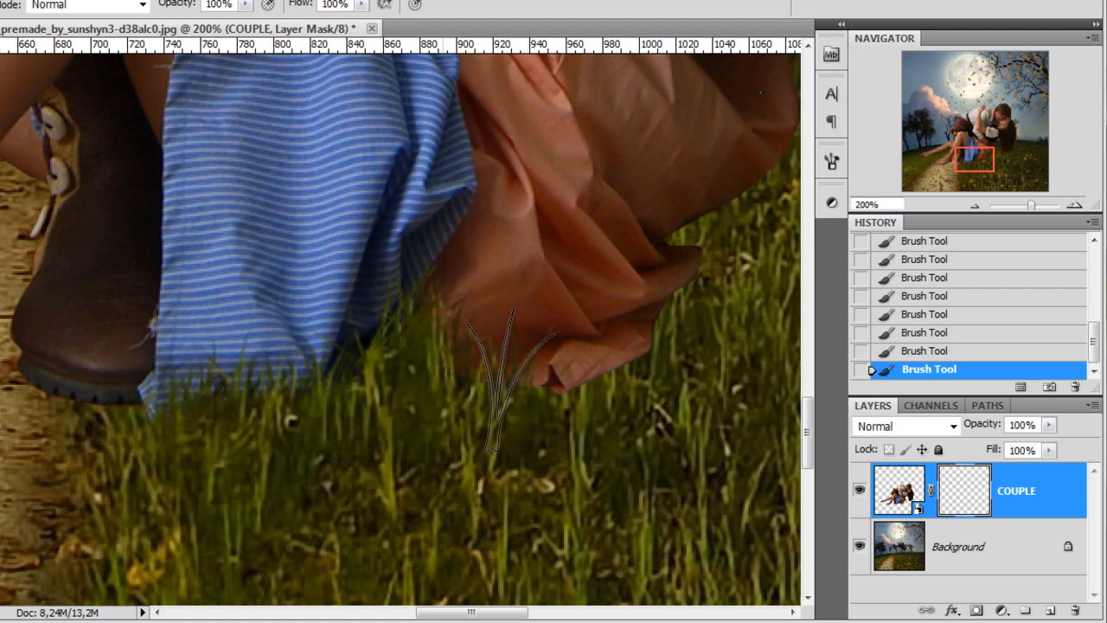
mouse_move(628, 421)
mouse_down()
mouse_move(513, 425)
mouse_move(387, 473)
mouse_up()
mouse_move(399, 436)
mouse_down()
mouse_move(442, 409)
mouse_move(430, 441)
mouse_up()
Rotate the grass brush tip to an angle of 32°.
click(831, 163)
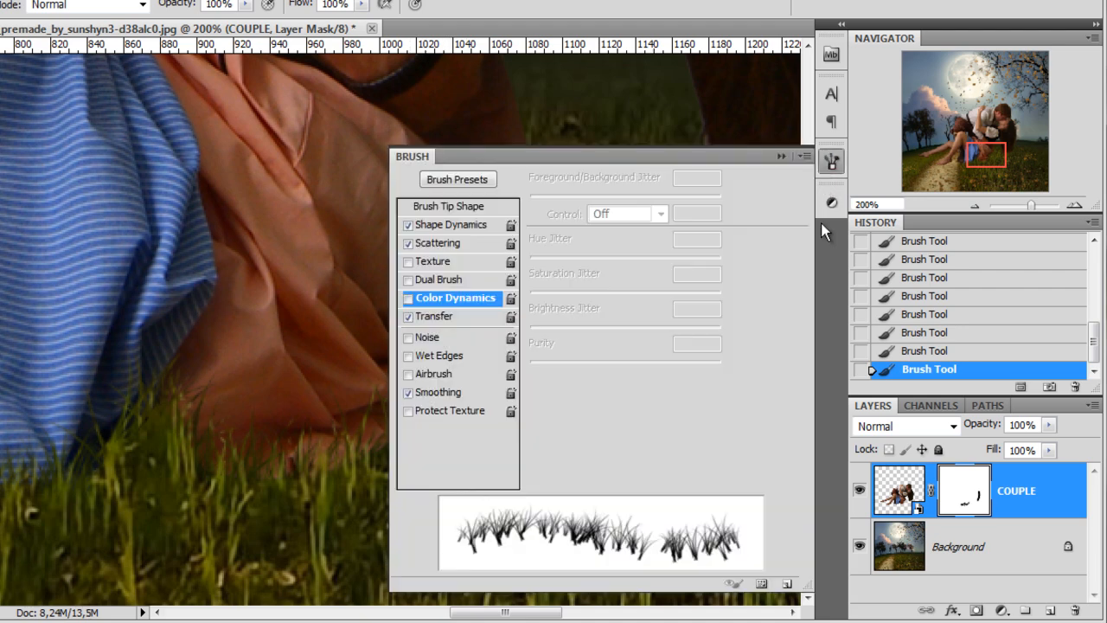
click(447, 205)
drag(699, 353, 710, 325)
click(782, 156)
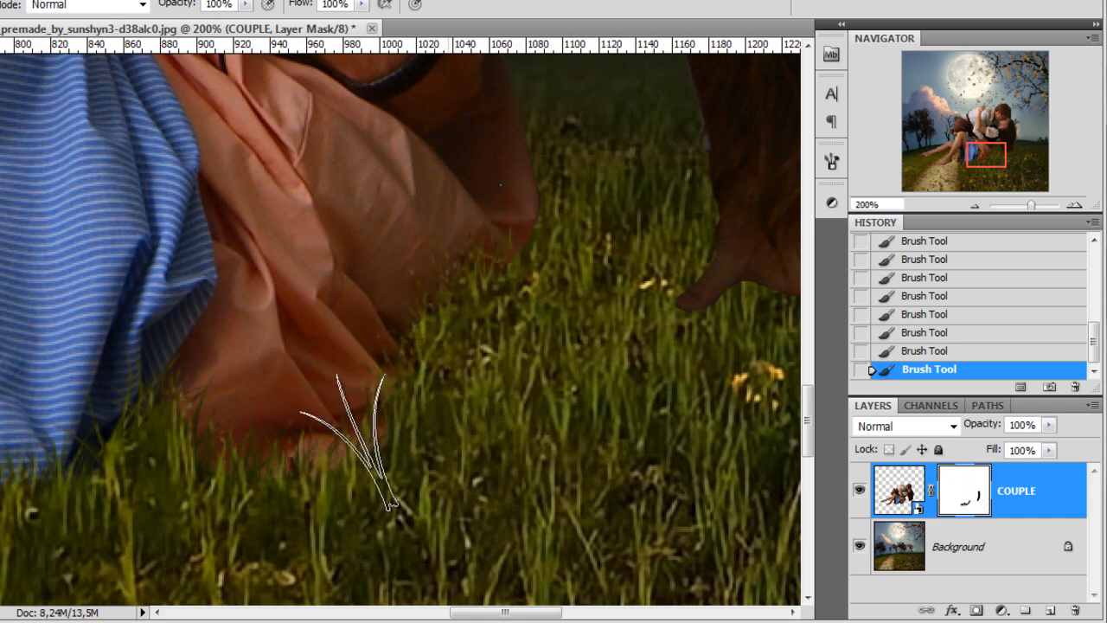
Enlarge the grass brush to 127 px and mask the peach skirt's lower edge with slanted grass blades.
right_click(391, 287)
drag(479, 322, 507, 321)
click(165, 474)
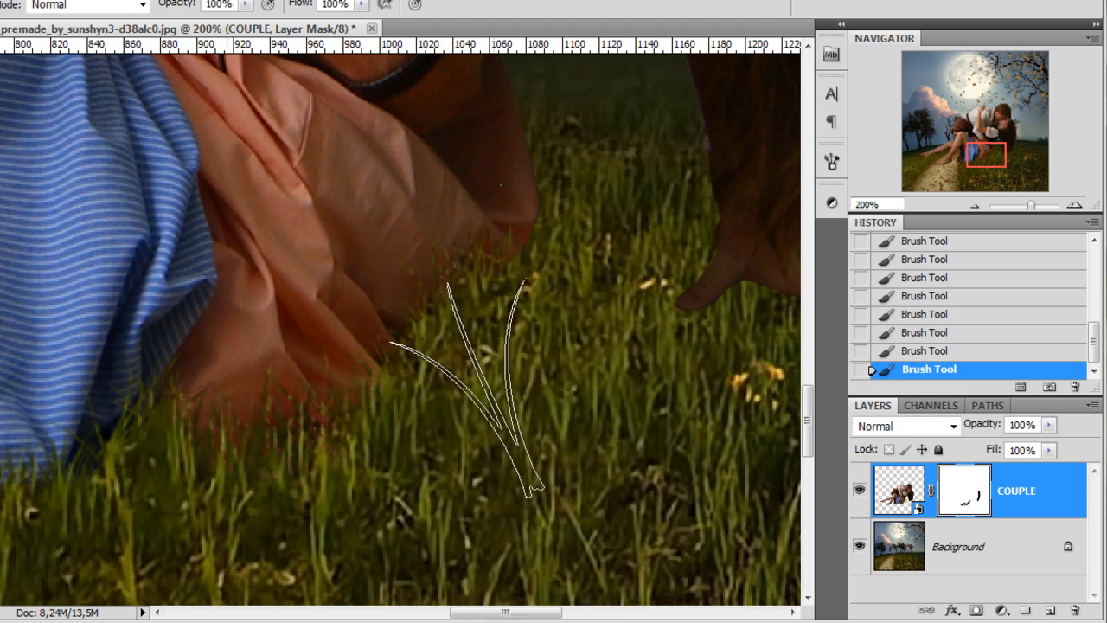
scroll(332, 424, down, 1)
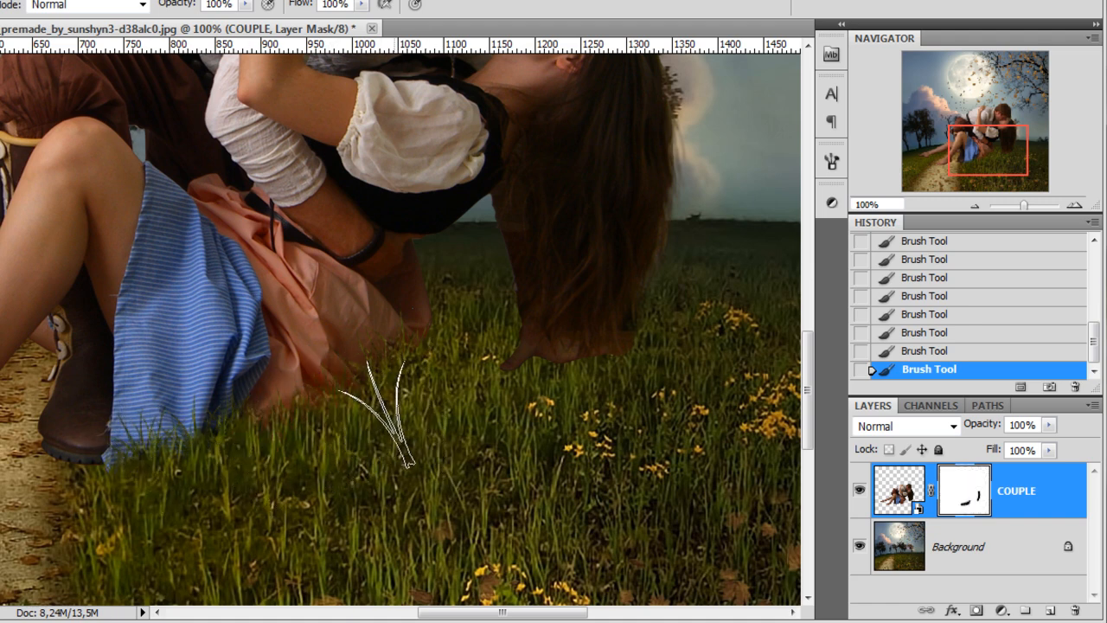
scroll(413, 436, down, 1)
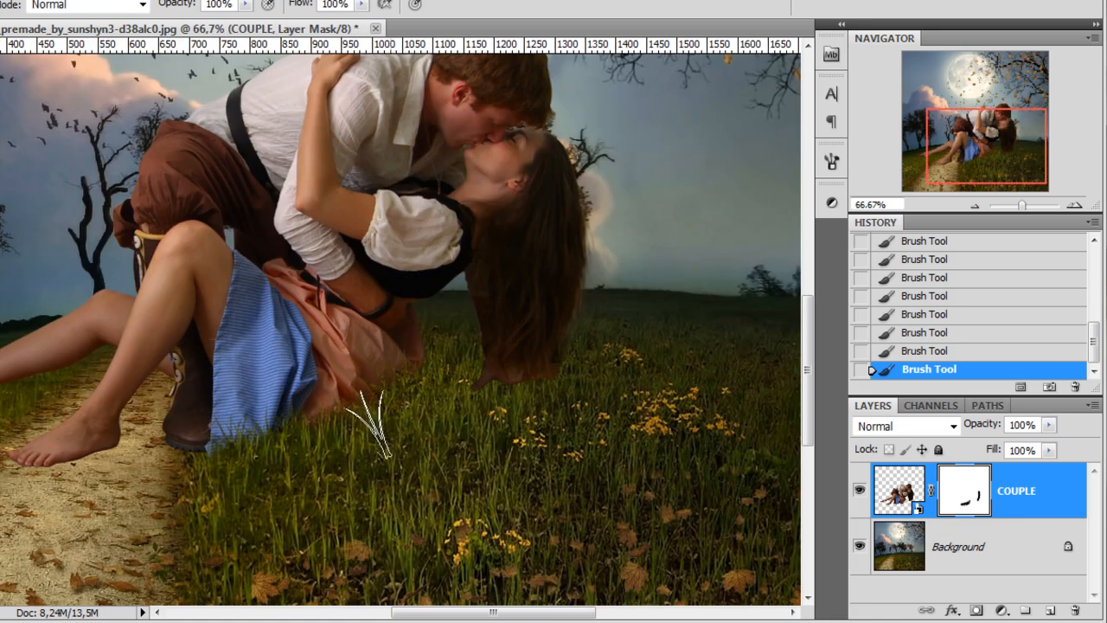
Reset the grass brush tip's angle to 0° for masking the ends of the woman's hair.
scroll(506, 436, up, 2)
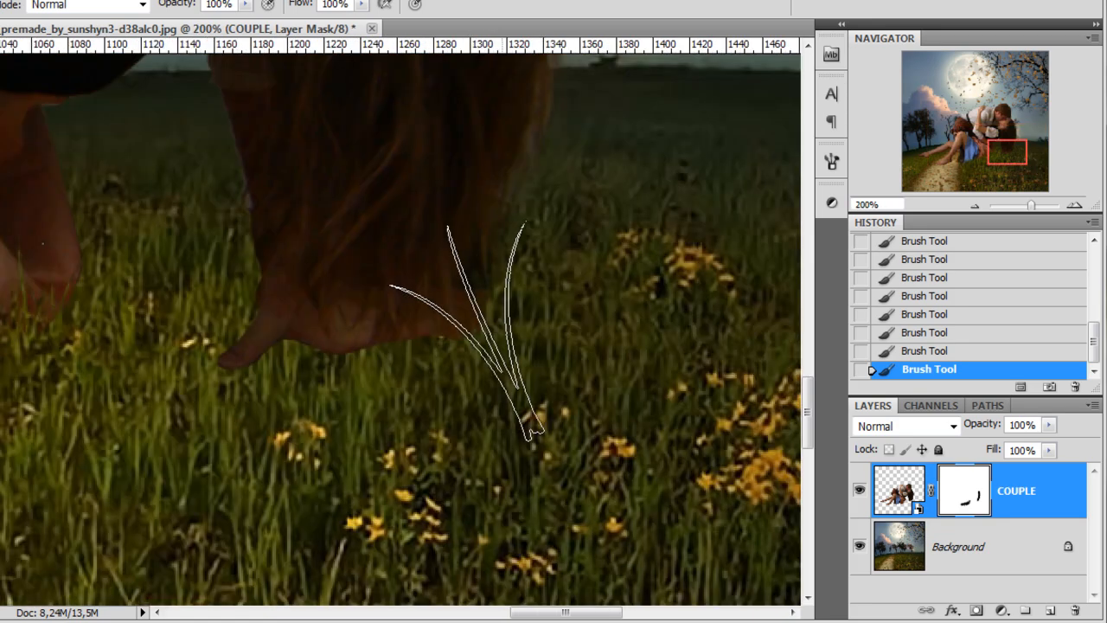
right_click(507, 333)
click(831, 161)
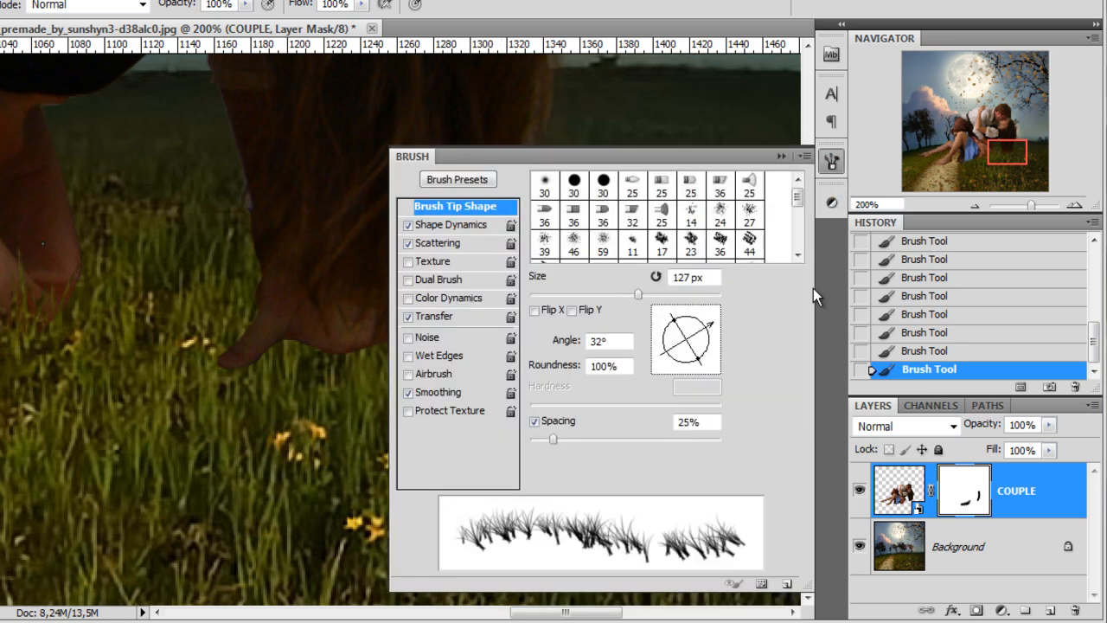
drag(718, 338, 721, 341)
scroll(783, 176, down, 2)
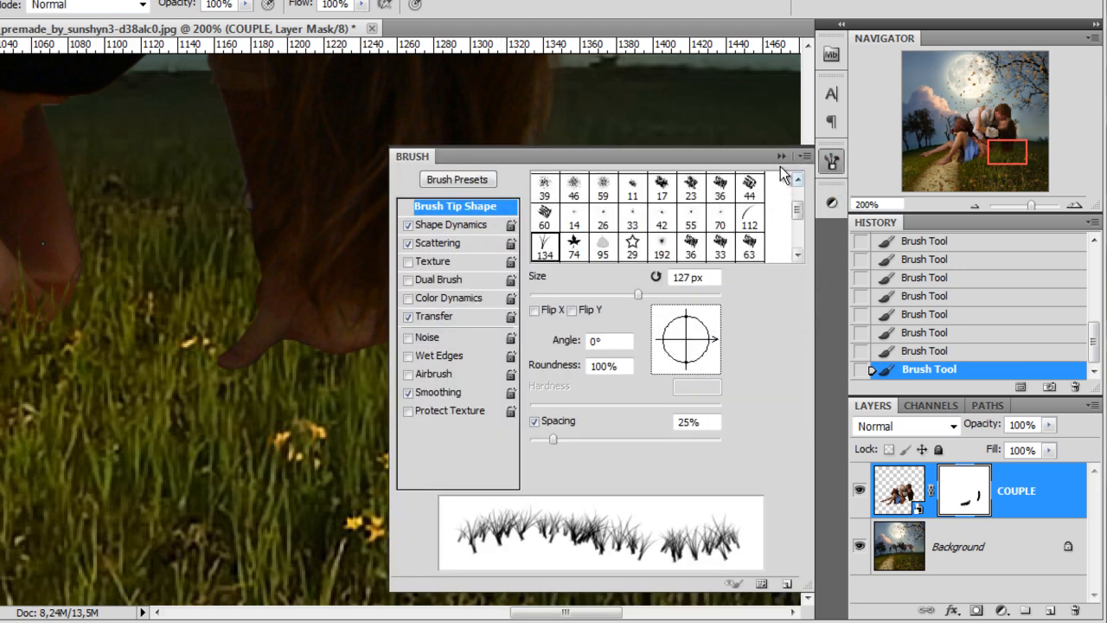
click(781, 156)
Resize the grass brush and mask the leftover hand and hair ends so they blend into the grass.
right_click(510, 287)
click(598, 323)
mouse_move(228, 368)
mouse_down()
mouse_move(443, 354)
mouse_move(262, 360)
mouse_up()
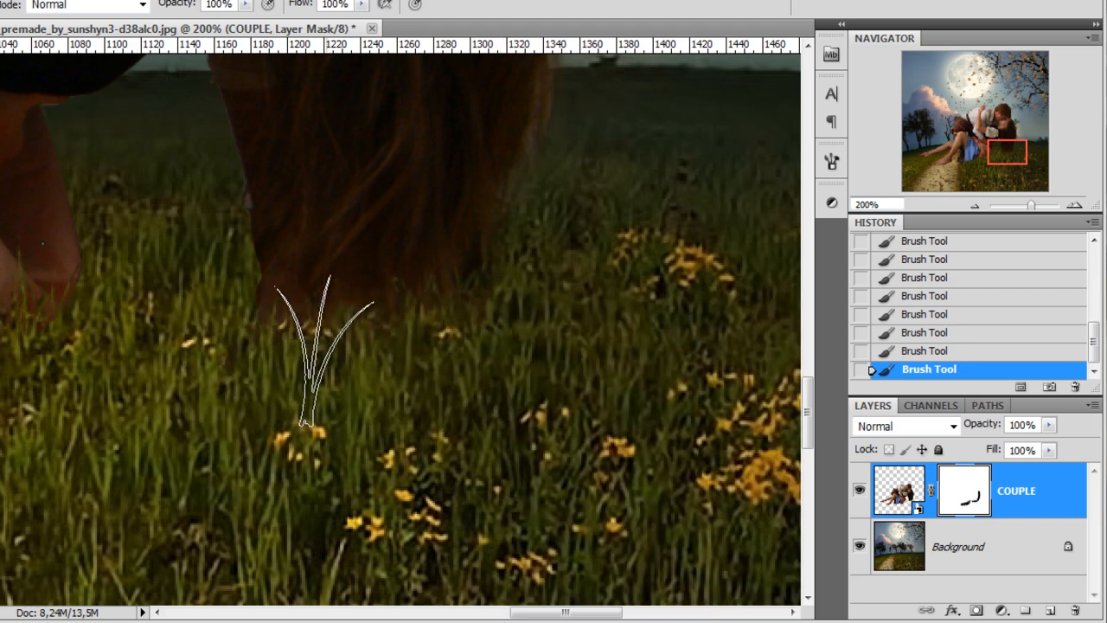
scroll(469, 364, down, 2)
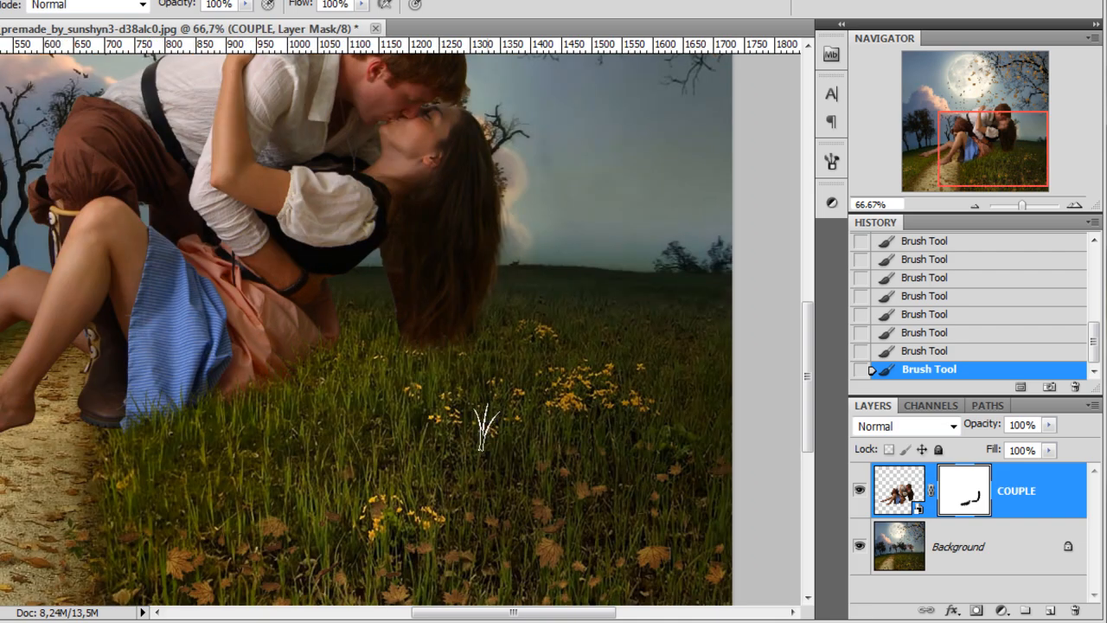
Reduce the grass brush to 30 px and mask the underside of the woman's rear foot near the toes.
drag(312, 465, 683, 462)
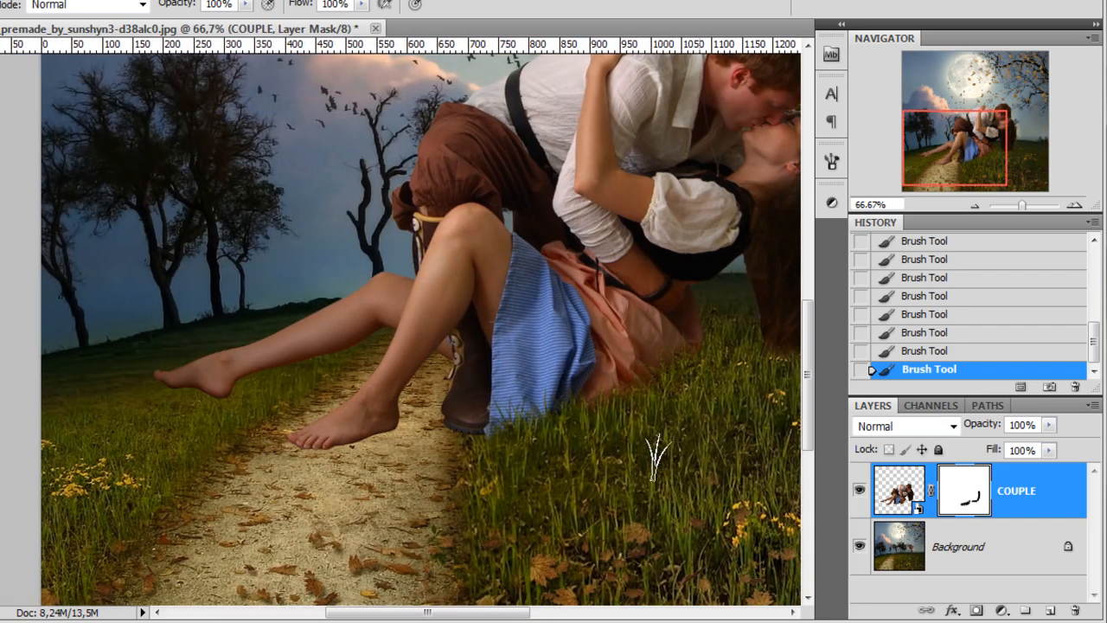
scroll(144, 386, up, 3)
scroll(438, 403, up, 1)
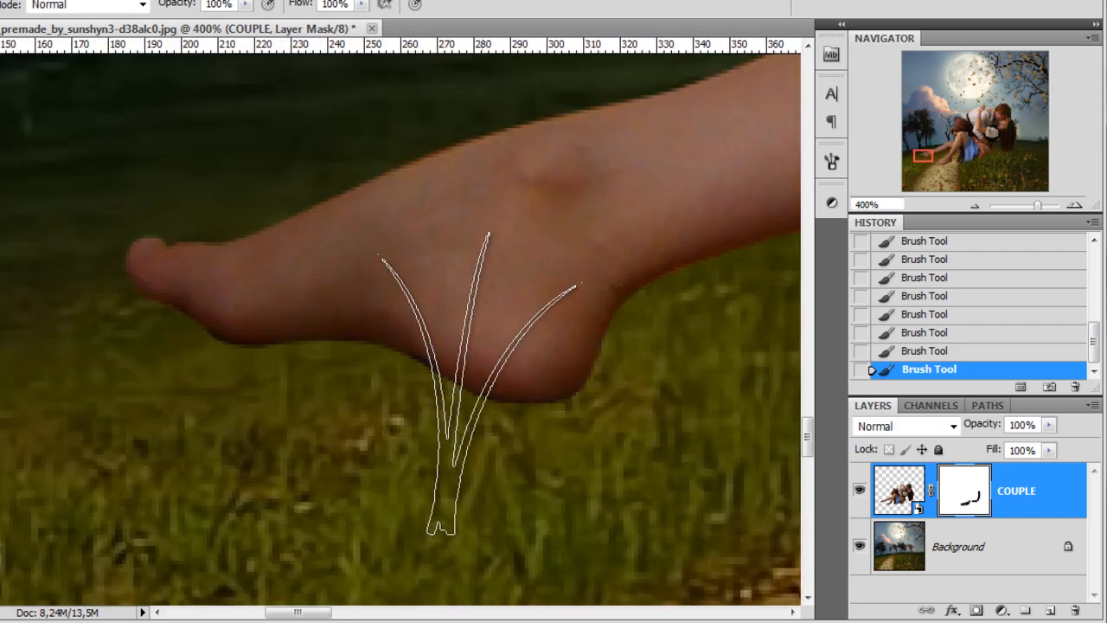
right_click(514, 289)
click(949, 491)
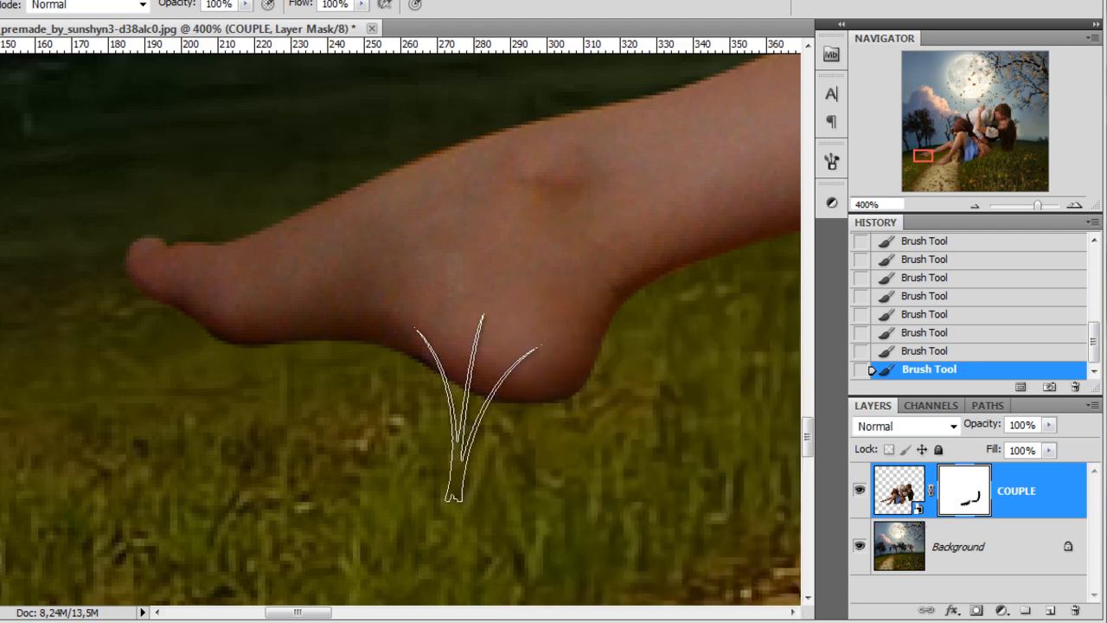
right_click(462, 333)
click(506, 322)
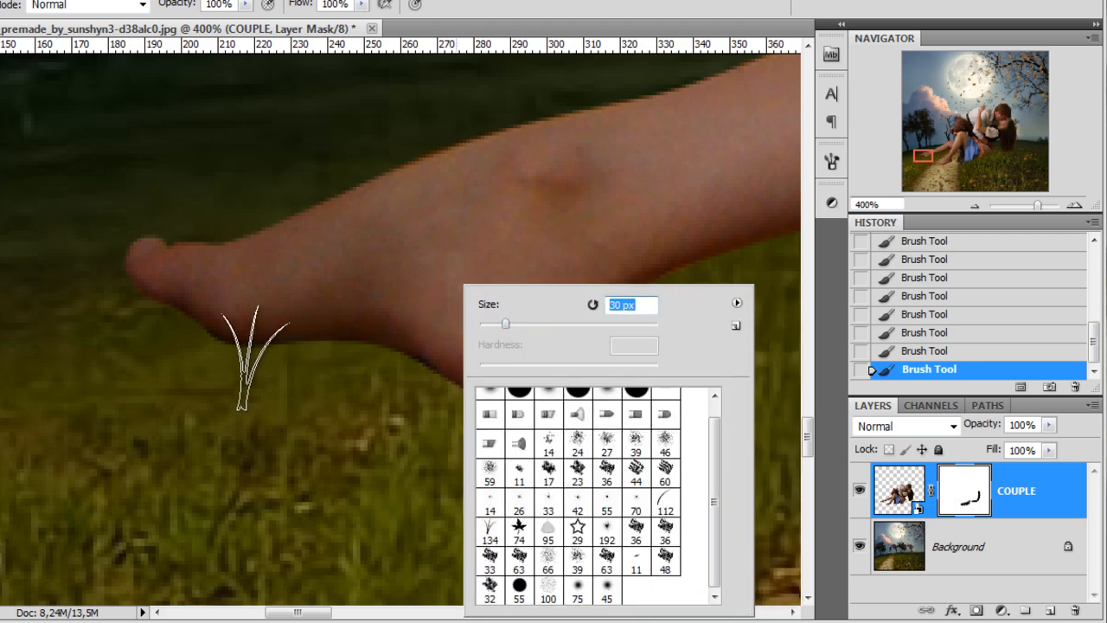
click(203, 357)
mouse_move(326, 381)
mouse_down()
mouse_move(326, 364)
mouse_move(245, 360)
mouse_up()
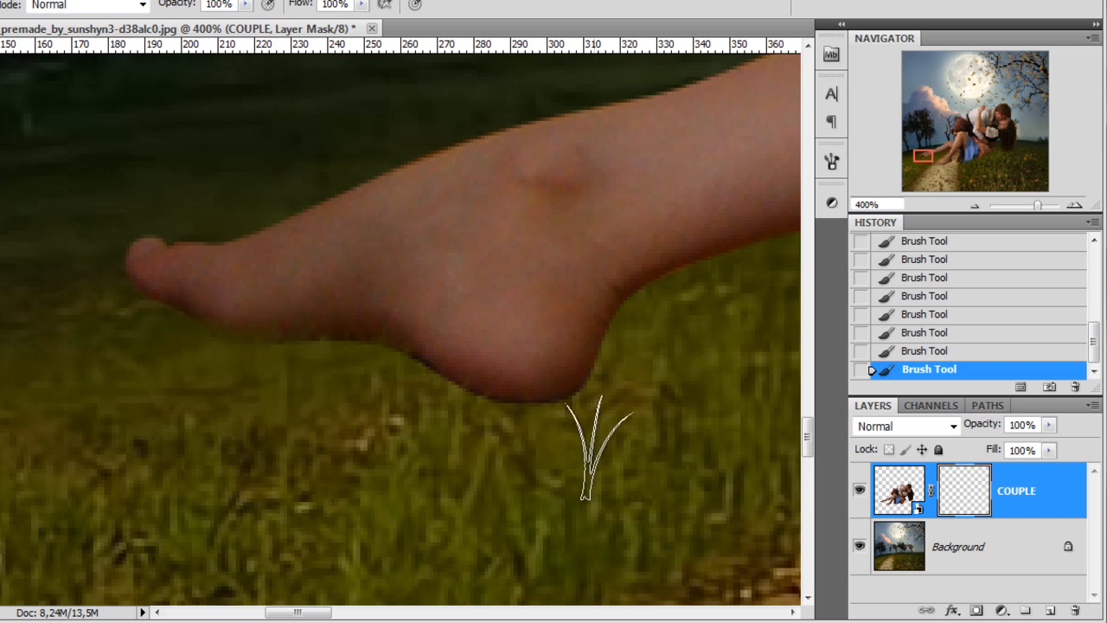
Enlarge the grass brush and paint grass blades on the mask over the rear foot's sole and heel.
right_click(527, 345)
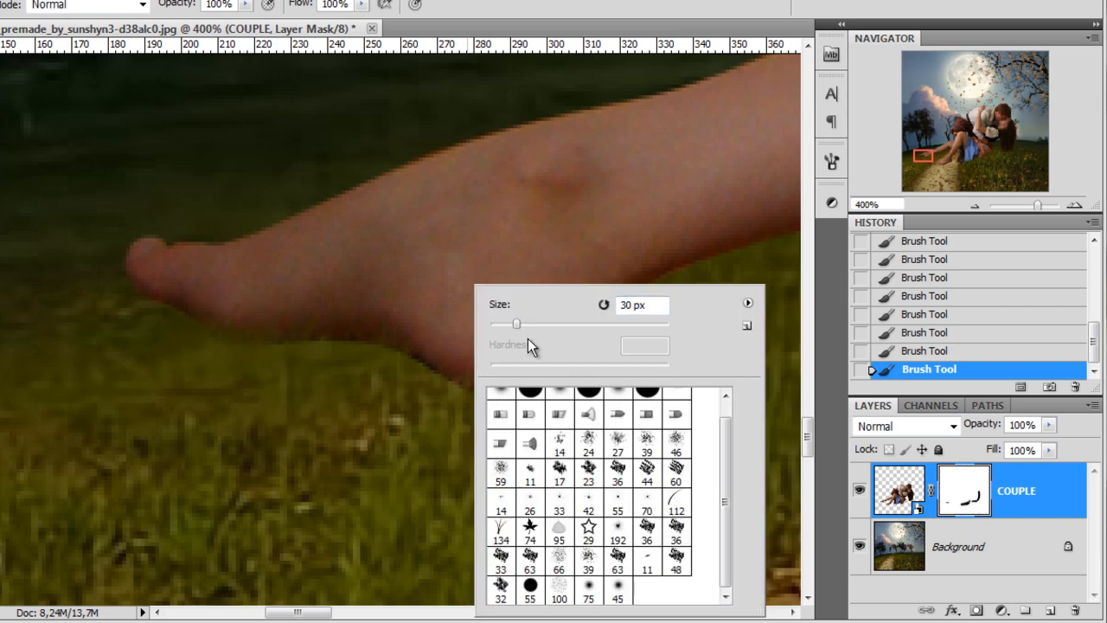
drag(526, 325, 540, 326)
click(344, 354)
click(521, 422)
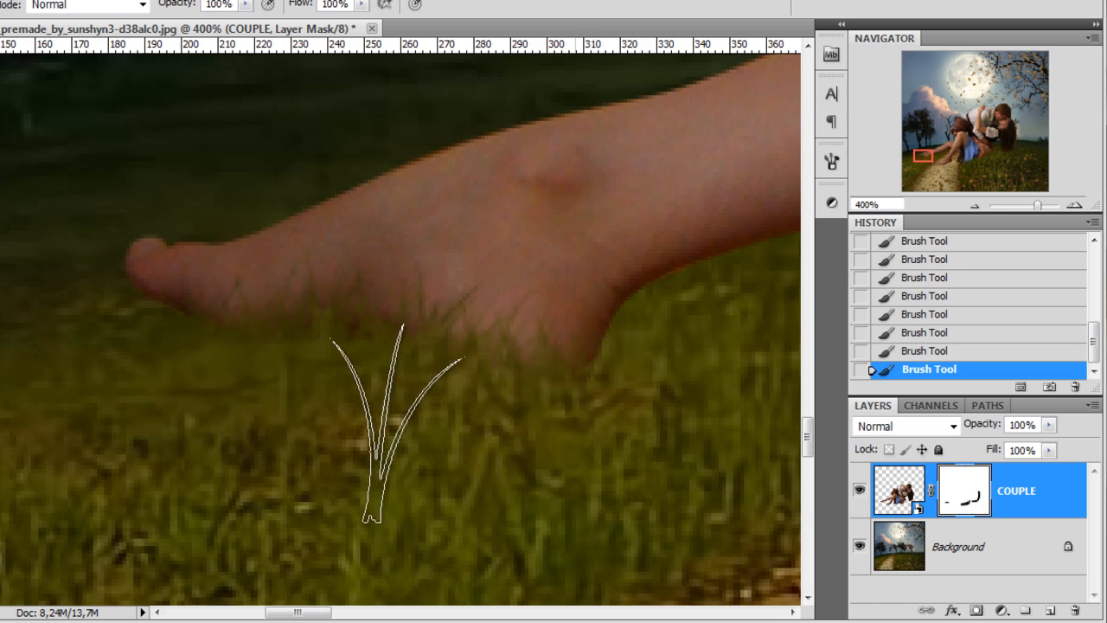
scroll(542, 434, down, 2)
scroll(542, 434, down, 1)
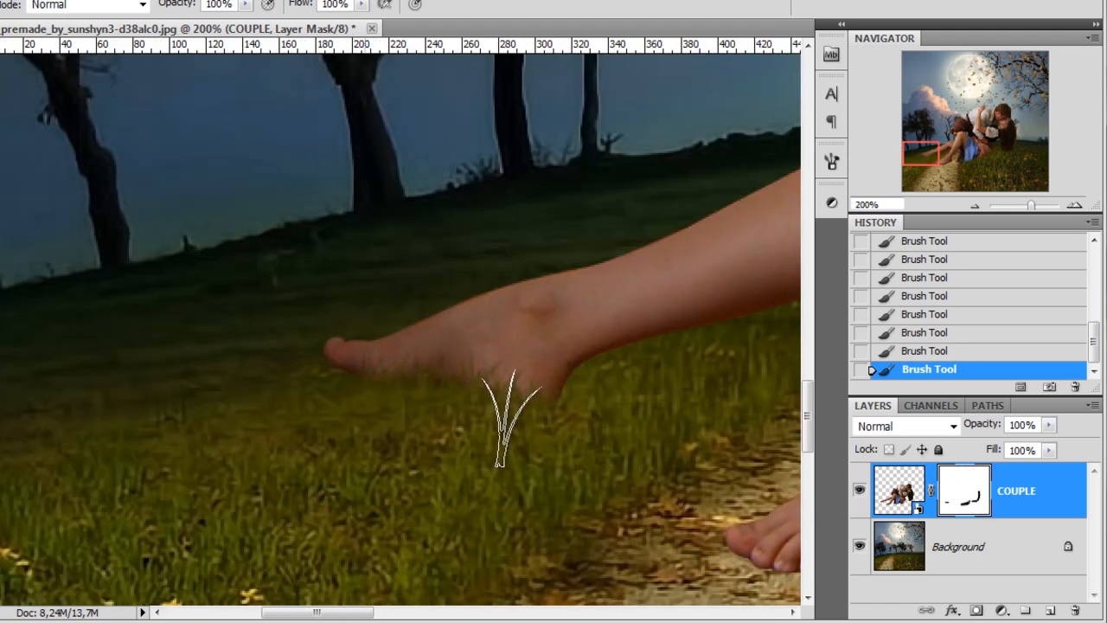
scroll(516, 454, down, 2)
drag(519, 469, 217, 458)
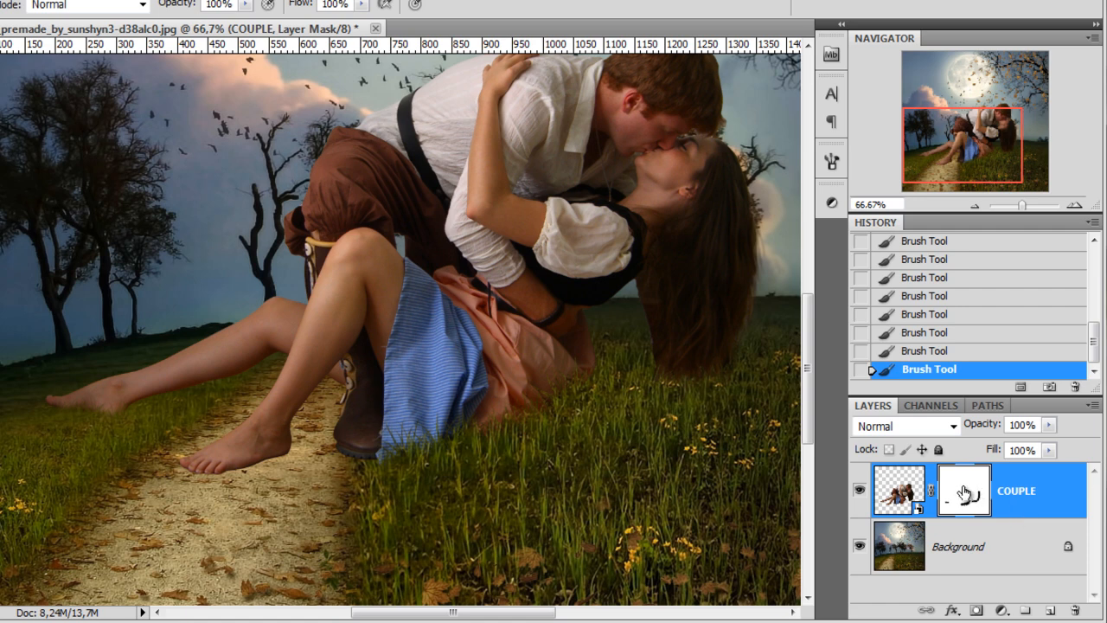
drag(557, 412, 530, 427)
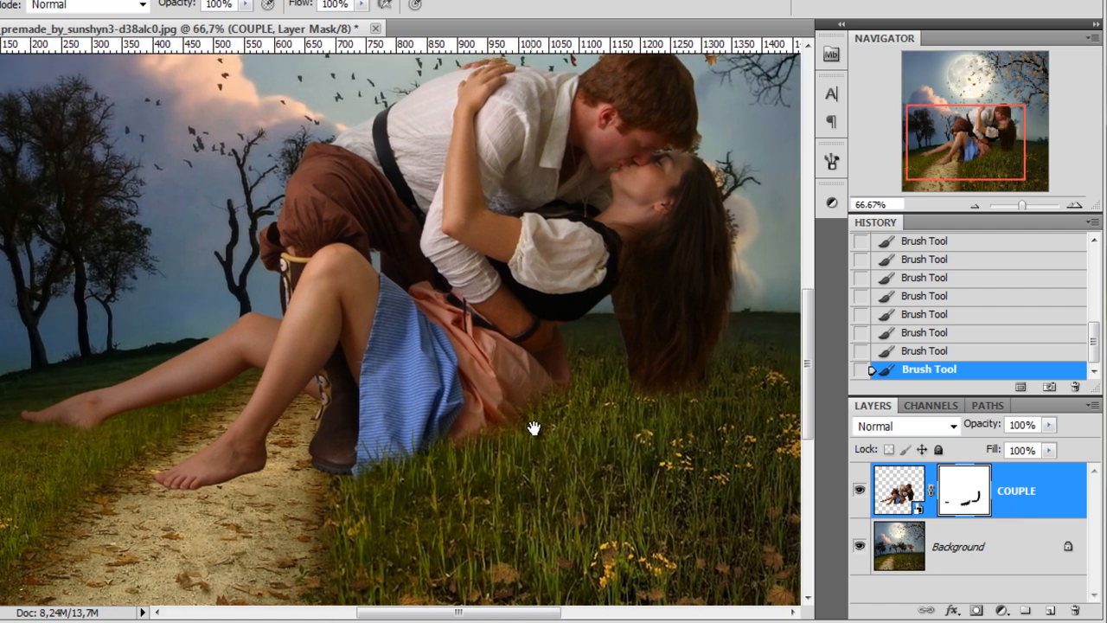
Compare the couple with the COUPLE layer mask disabled and enabled, checking the blended edges against the grass.
shift+click(970, 498)
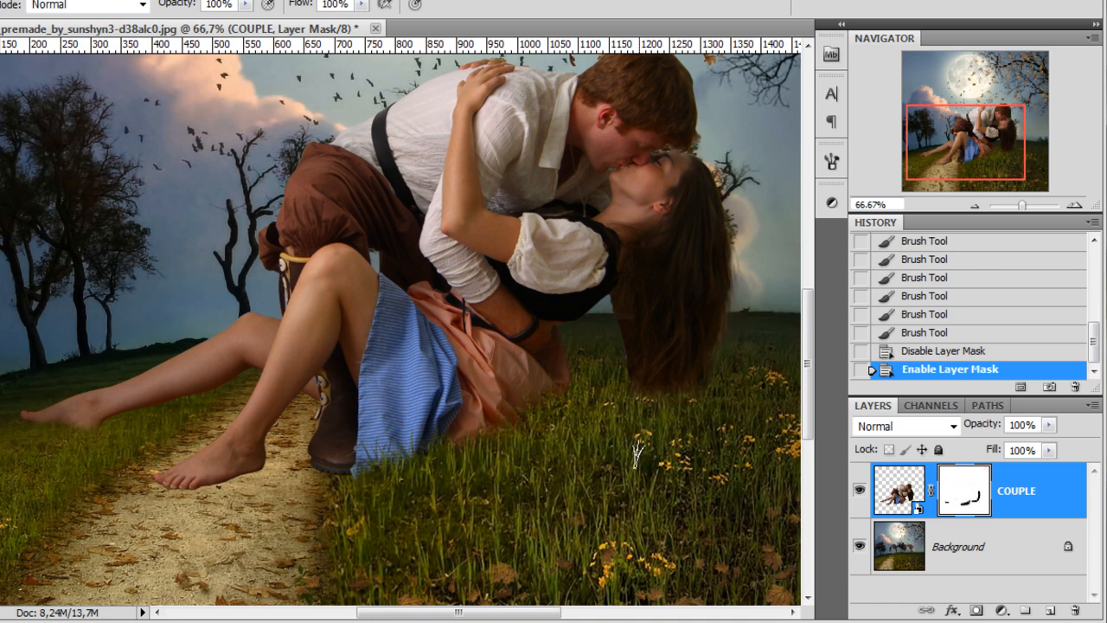
drag(614, 468, 597, 465)
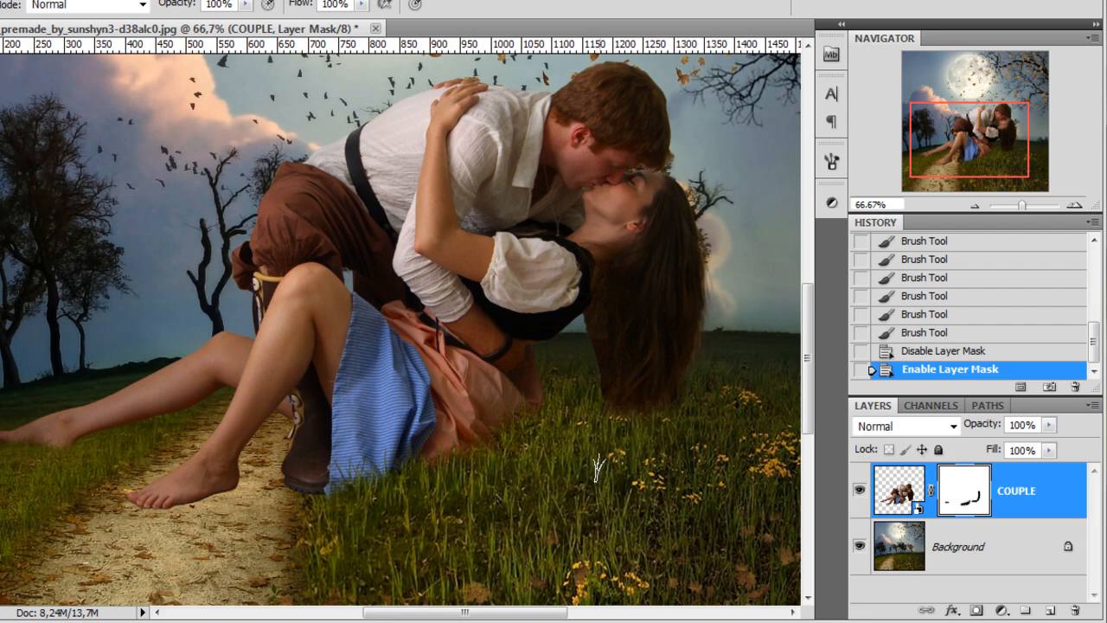
scroll(577, 415, down, 2)
scroll(552, 431, up, 1)
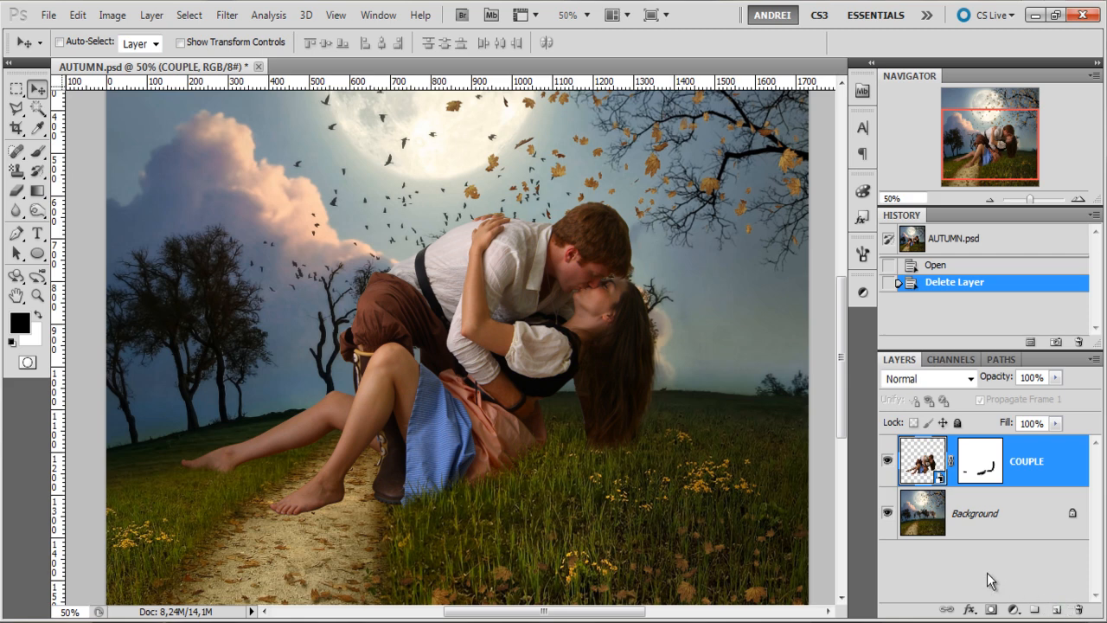
Create a layer named "couple shadows" beneath the COUPLE layer and choose the Brush tool with a soft tip for it.
ctrl+click(1055, 610)
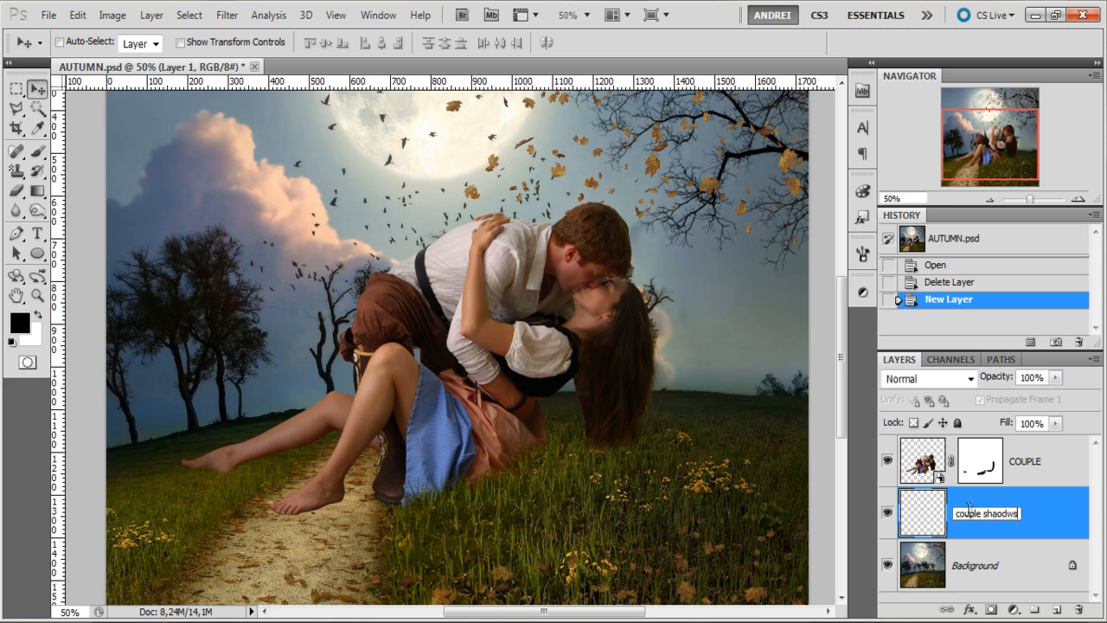
key(Return)
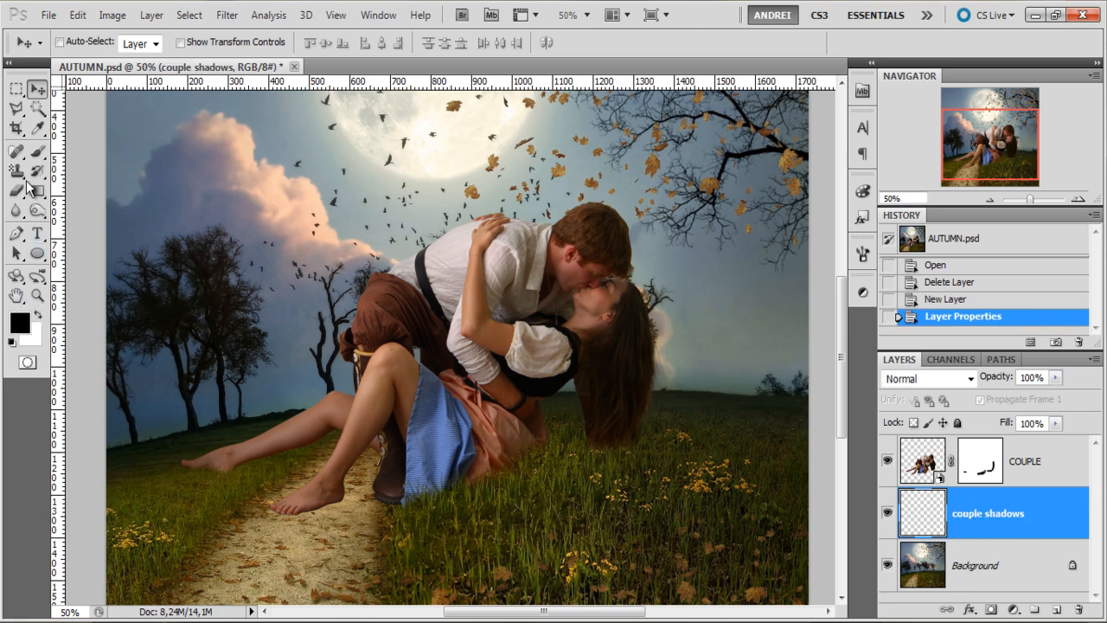
click(37, 150)
right_click(394, 352)
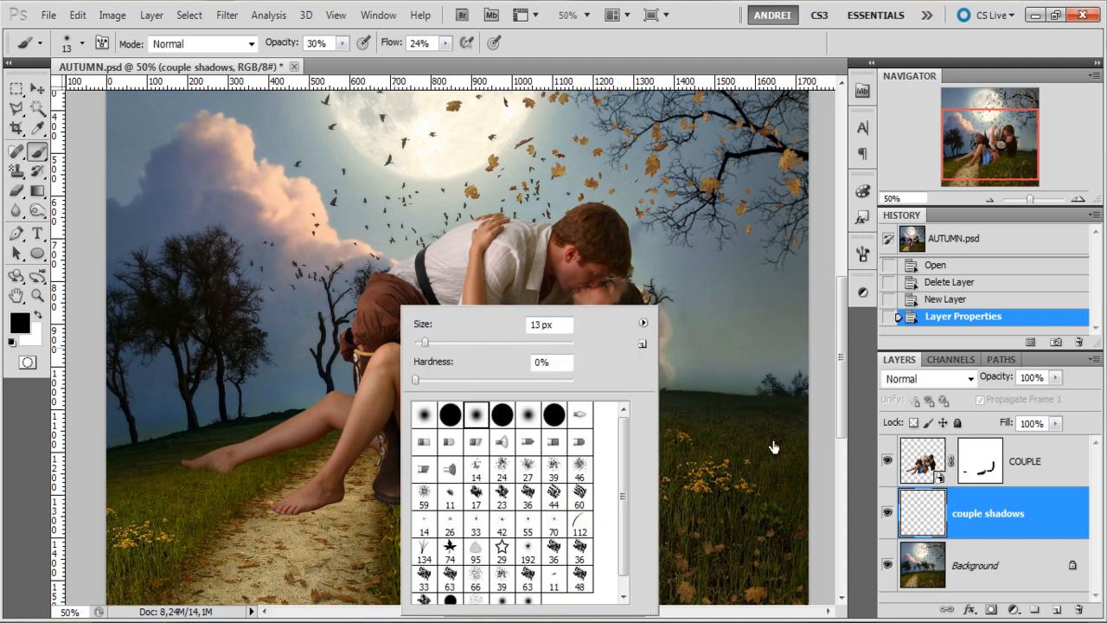
click(1019, 513)
Set the soft round brush's size to 40 px for shading under the woman's front foot.
scroll(294, 525, up, 4)
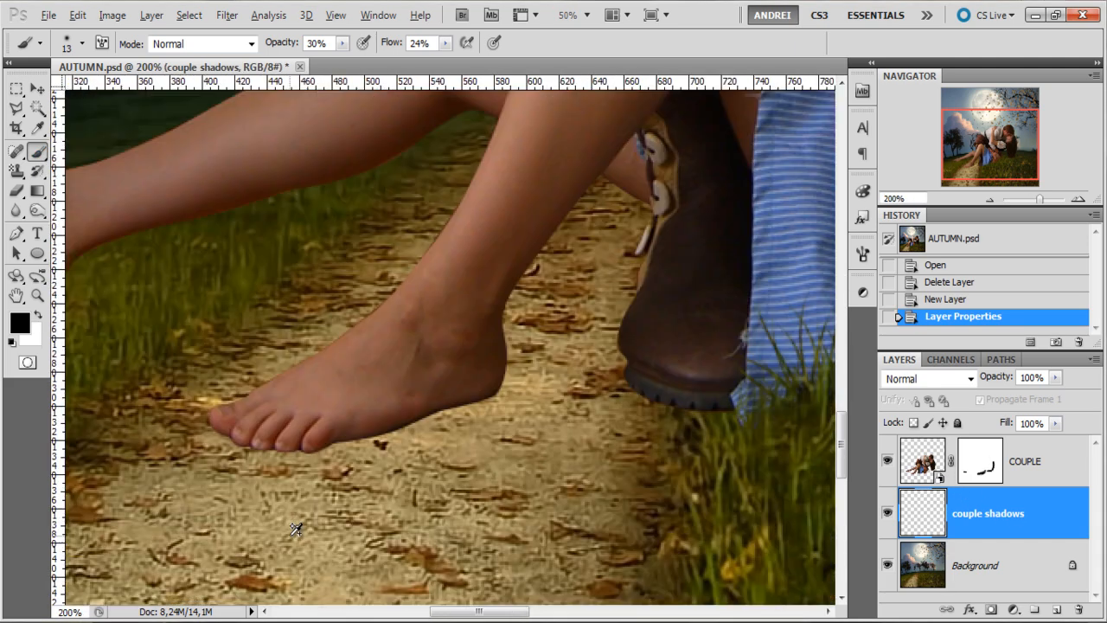
scroll(323, 521, down, 5)
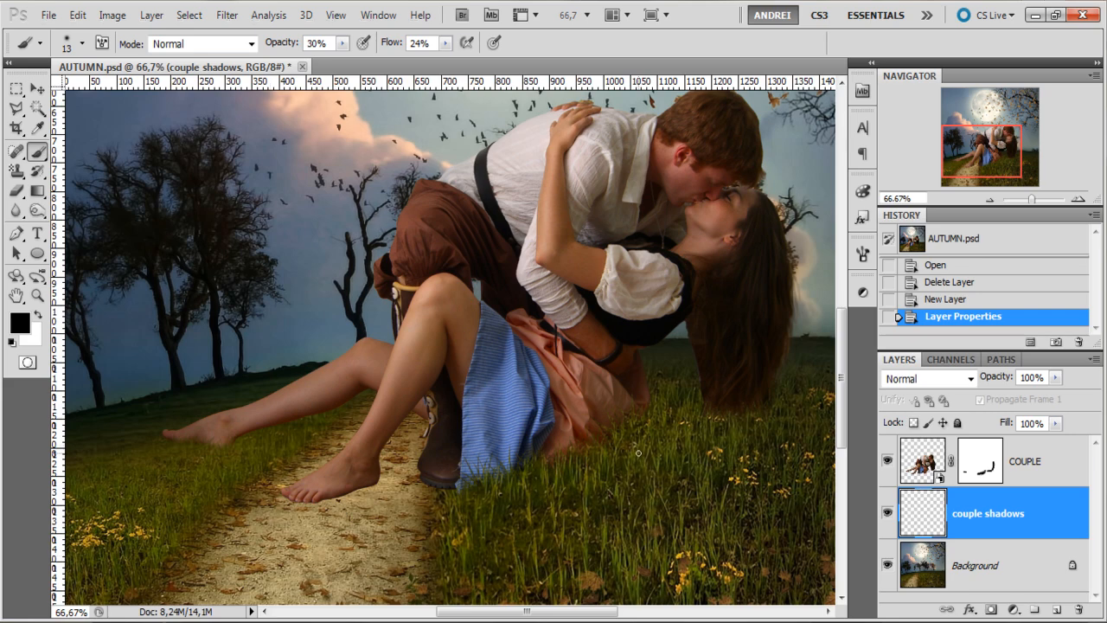
scroll(289, 536, up, 2)
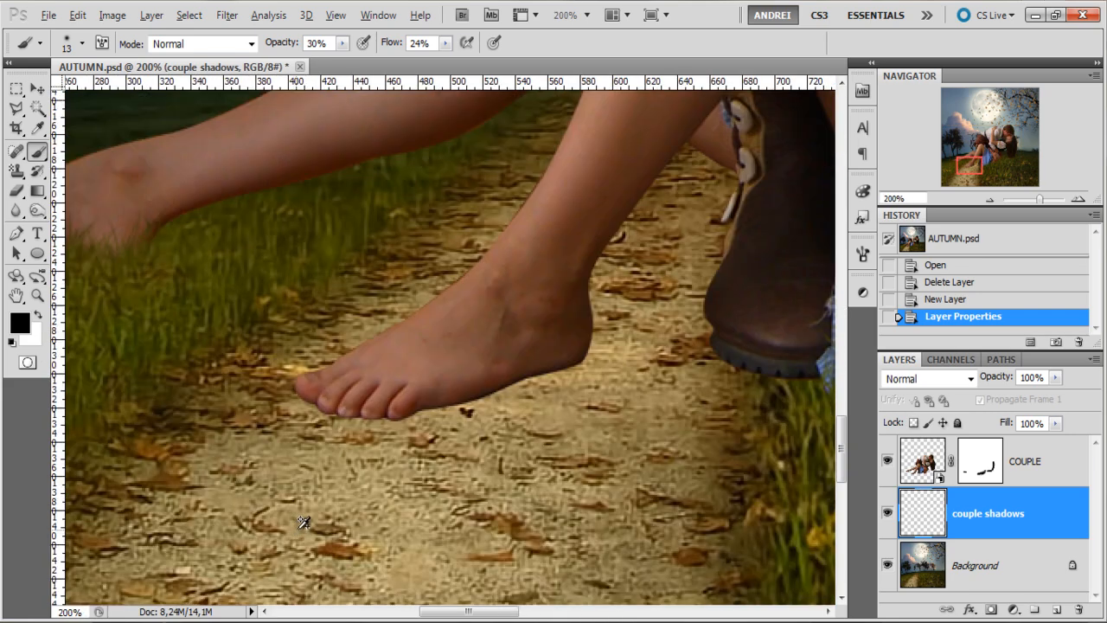
right_click(497, 399)
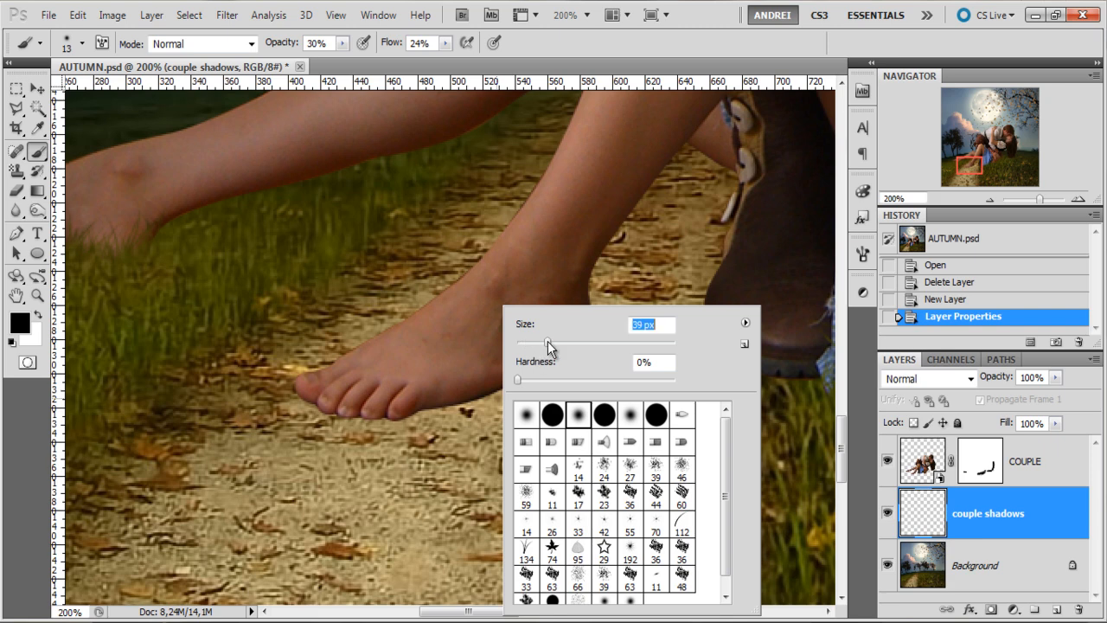
key(Return)
scroll(540, 382, up, 1)
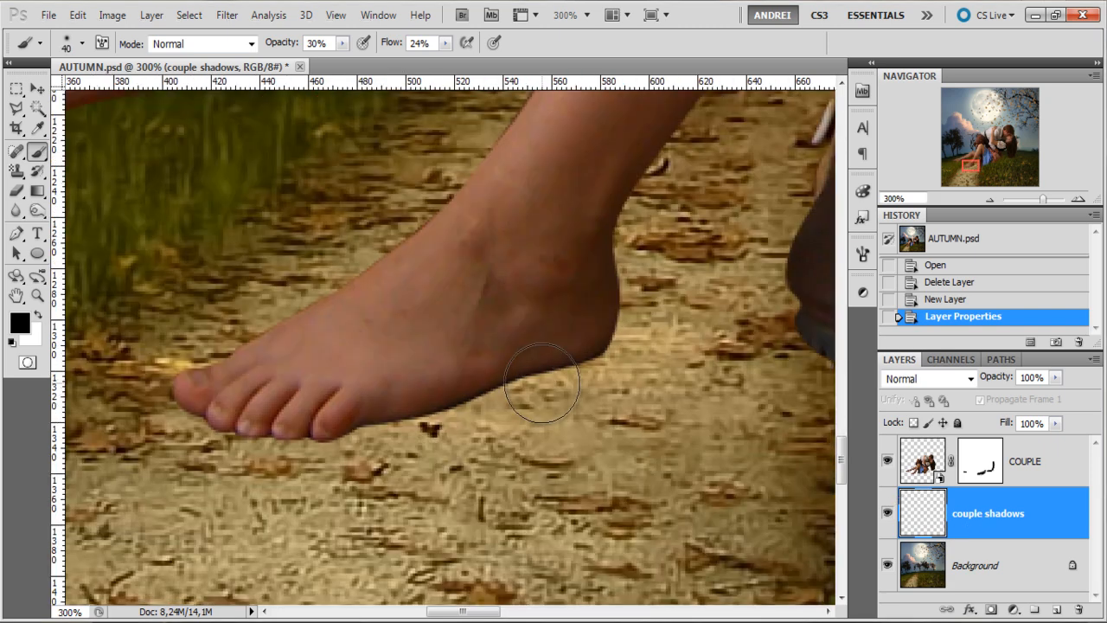
Set the shadow brush to 46% opacity, 46% flow, 23% hardness and a size of 23 px.
right_click(541, 263)
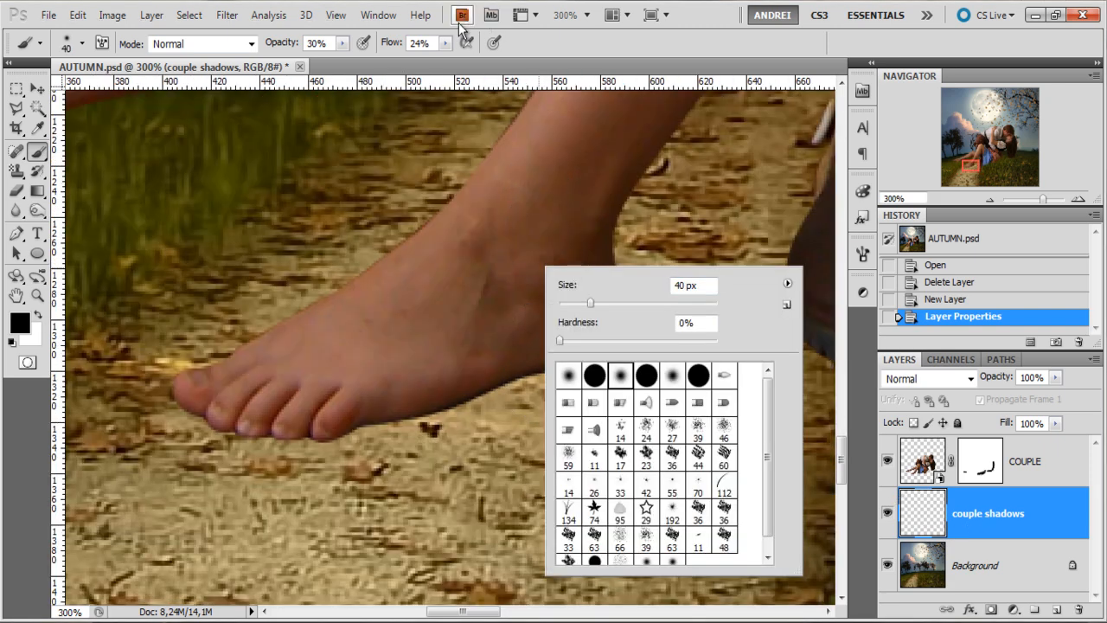
click(445, 44)
drag(459, 63, 462, 63)
click(342, 43)
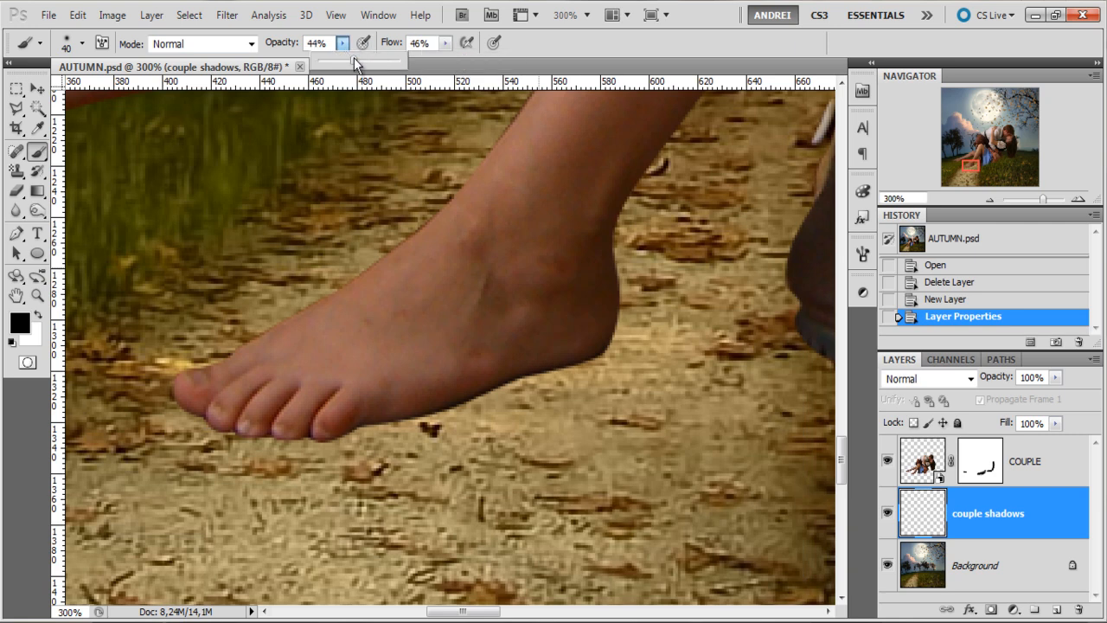
right_click(505, 405)
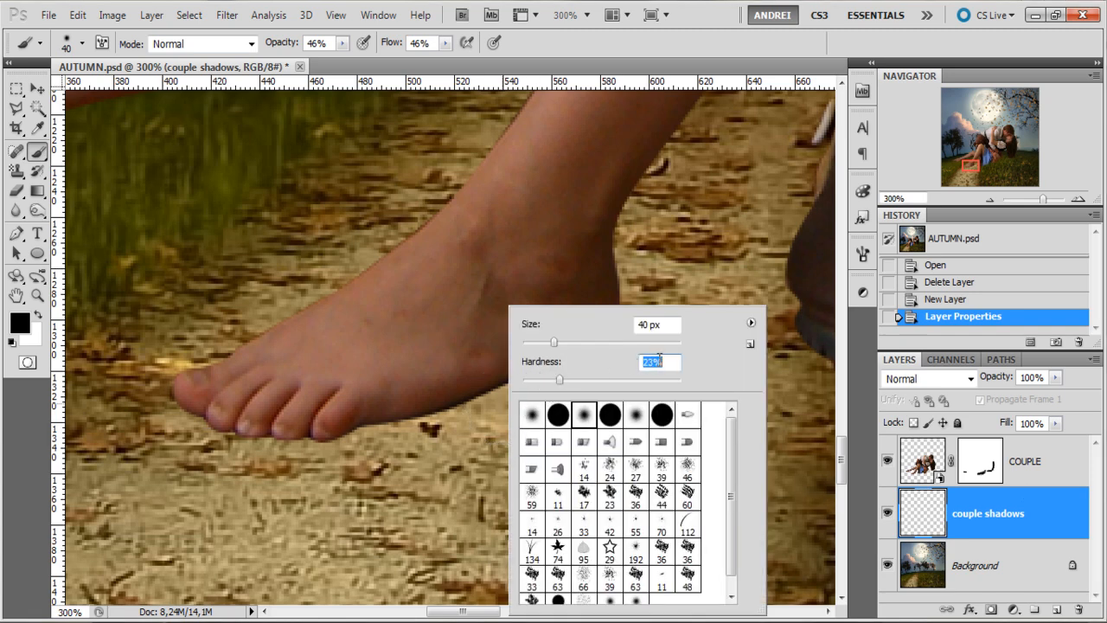
drag(554, 343, 540, 343)
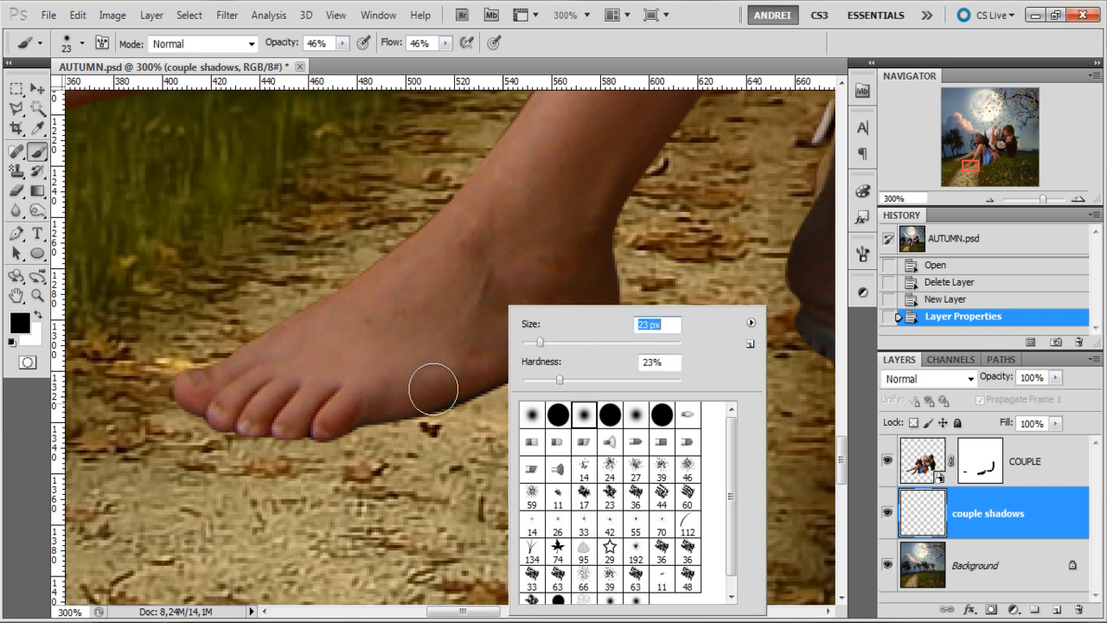
click(987, 513)
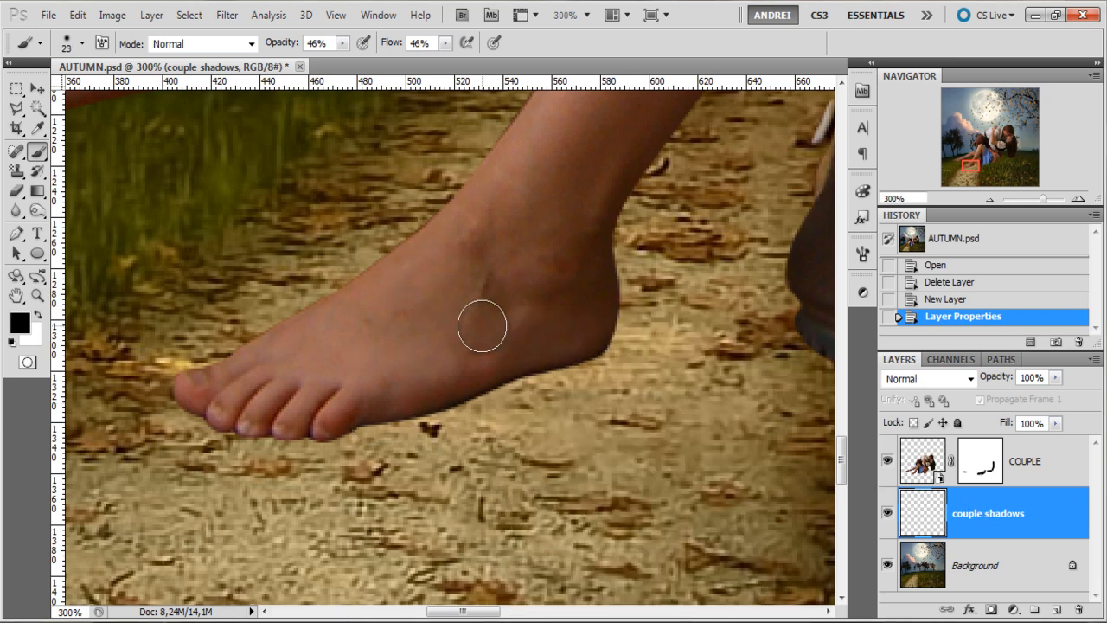
Paint a black contact shadow along the sole of the woman's front foot, from the heel towards the toes.
scroll(512, 338, up, 1)
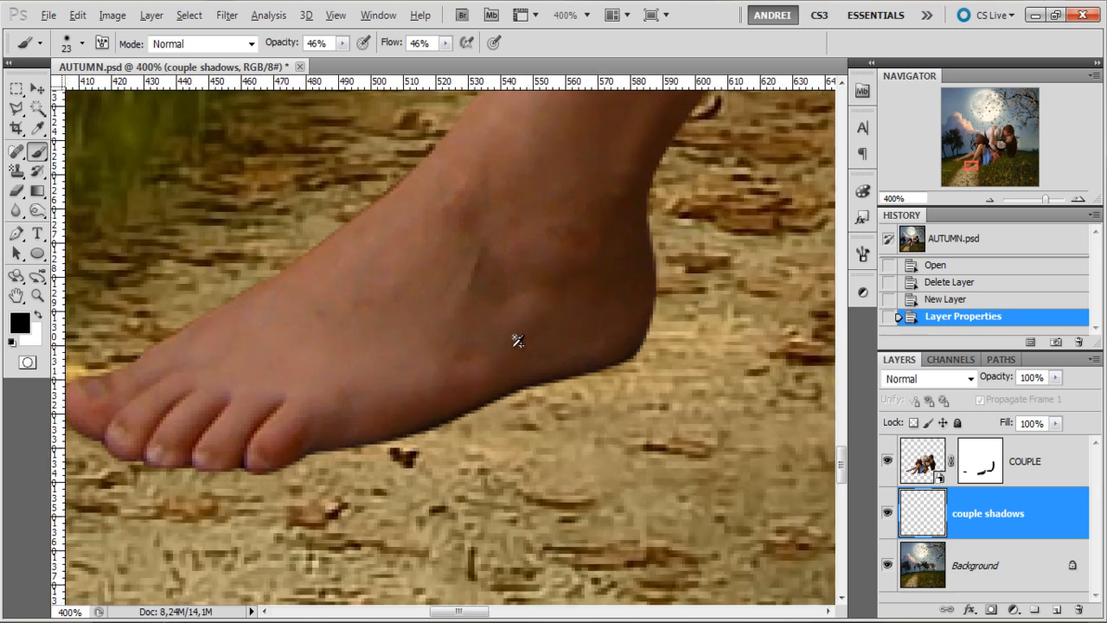
drag(400, 383, 387, 377)
drag(599, 338, 417, 397)
drag(554, 341, 432, 396)
Reduce the brush to 10 px and darken the thin contact shadow along the front foot's sole and beneath its toes.
right_click(581, 343)
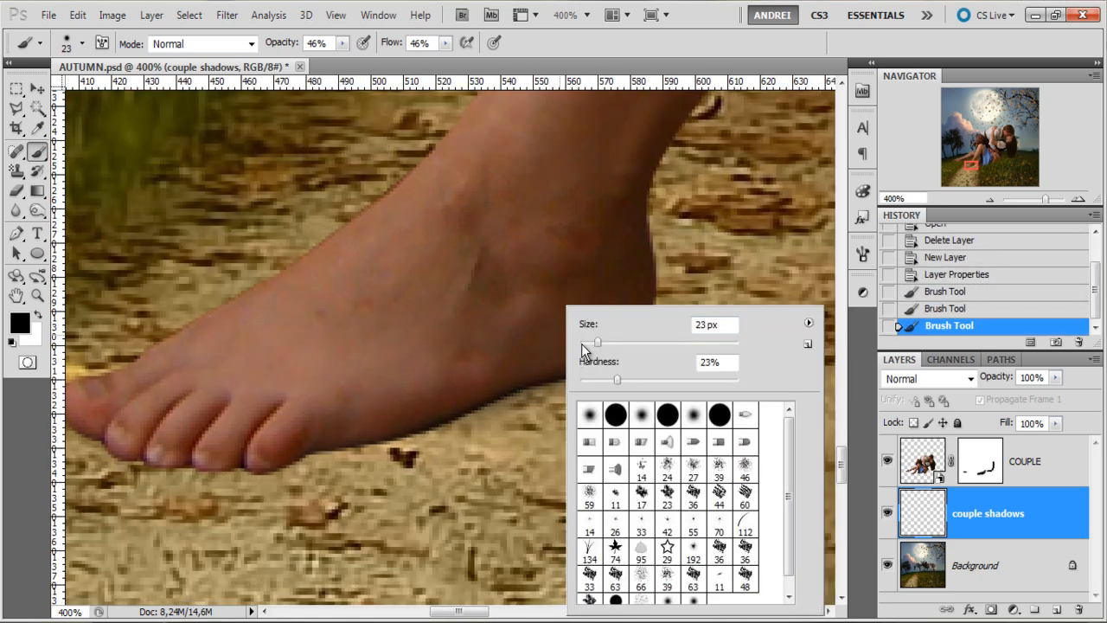
drag(589, 341, 551, 344)
key(Return)
drag(530, 382, 512, 395)
drag(641, 344, 389, 416)
mouse_move(328, 435)
mouse_down()
mouse_move(462, 395)
mouse_move(324, 437)
mouse_move(425, 410)
mouse_move(473, 379)
mouse_move(270, 455)
mouse_move(405, 422)
mouse_up()
mouse_move(285, 441)
mouse_down()
mouse_move(489, 414)
mouse_move(398, 435)
mouse_up()
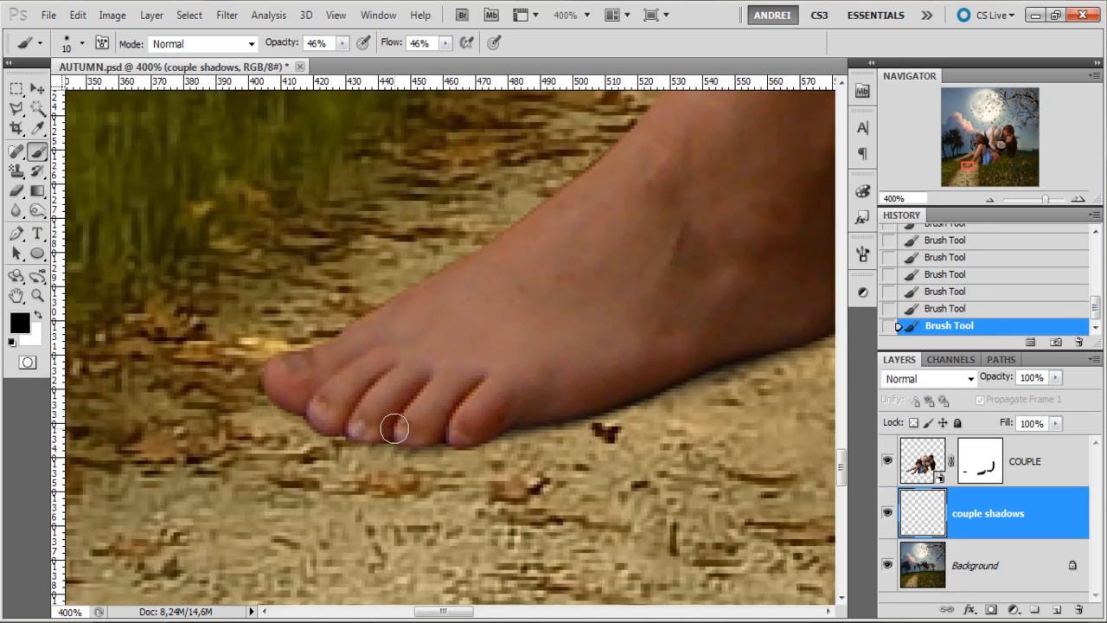
mouse_move(325, 417)
mouse_down()
mouse_move(286, 390)
mouse_move(447, 421)
mouse_move(410, 432)
mouse_move(425, 435)
mouse_up()
scroll(428, 398, down, 2)
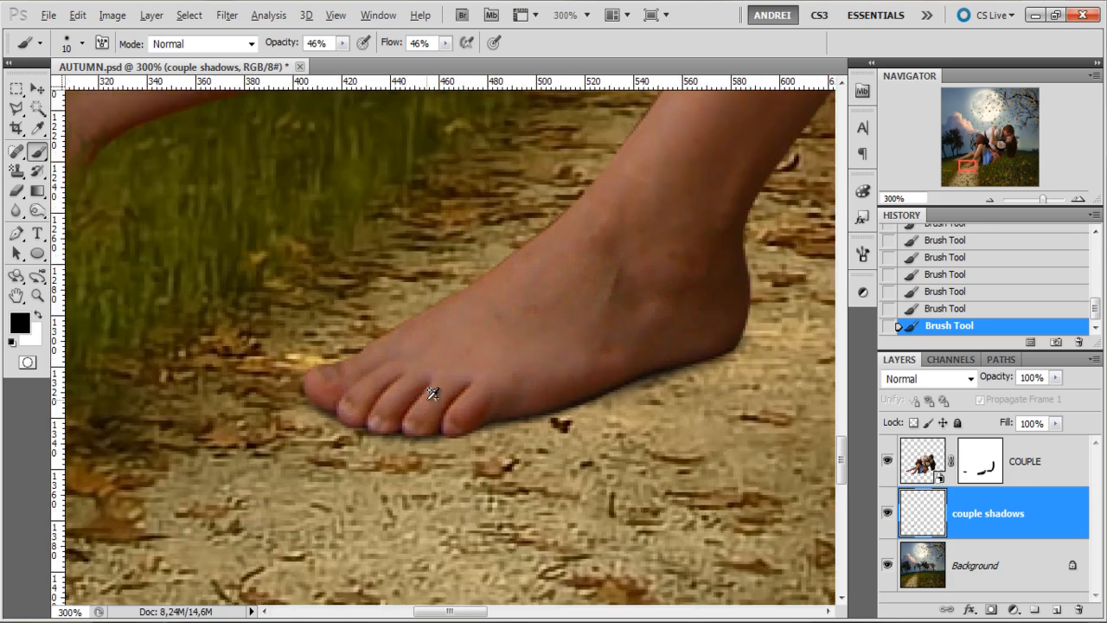
Enlarge the brush to 16 px and paint a contact shadow along the underside of the man's boot.
drag(648, 410, 420, 432)
scroll(554, 378, up, 3)
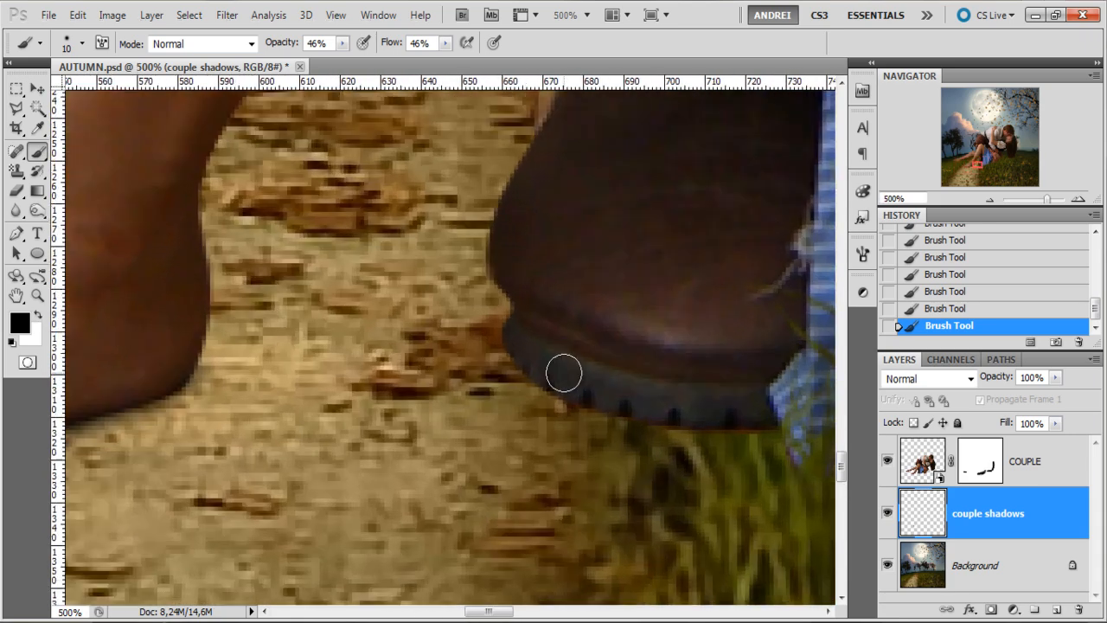
right_click(563, 373)
click(597, 344)
mouse_move(525, 323)
mouse_down()
mouse_move(566, 373)
mouse_move(547, 353)
mouse_move(612, 393)
mouse_move(551, 370)
mouse_move(542, 318)
mouse_move(570, 386)
mouse_move(526, 335)
mouse_move(552, 267)
mouse_move(525, 302)
mouse_move(550, 349)
mouse_up()
scroll(574, 328, down, 2)
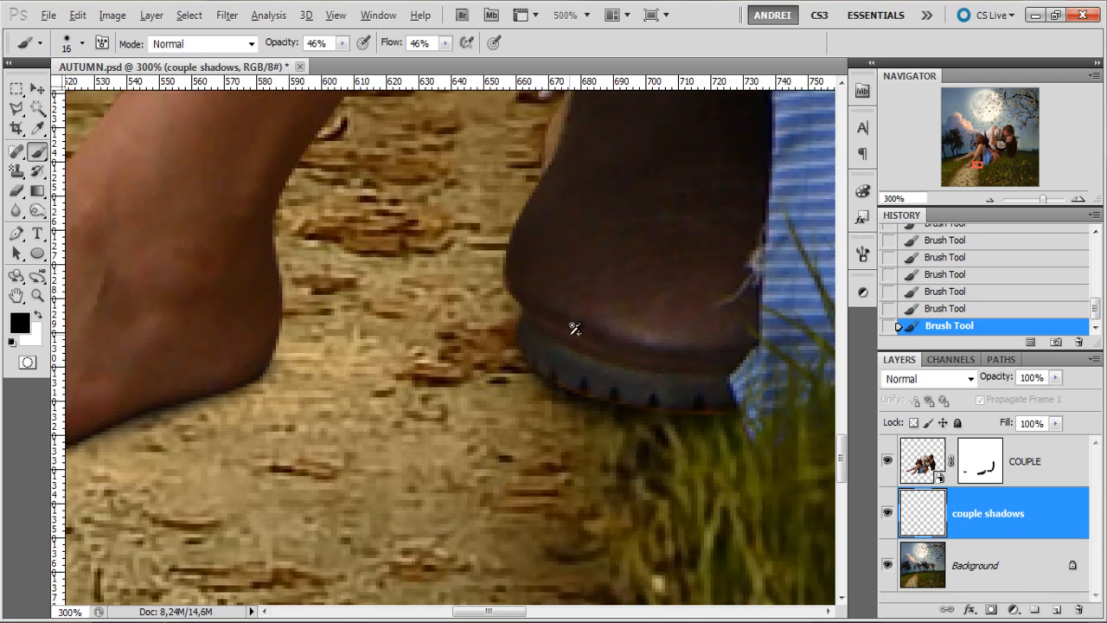
Set the brush to 63 px with 18% opacity and 18% flow for softer, wider shadows.
scroll(574, 329, down, 2)
scroll(511, 344, up, 1)
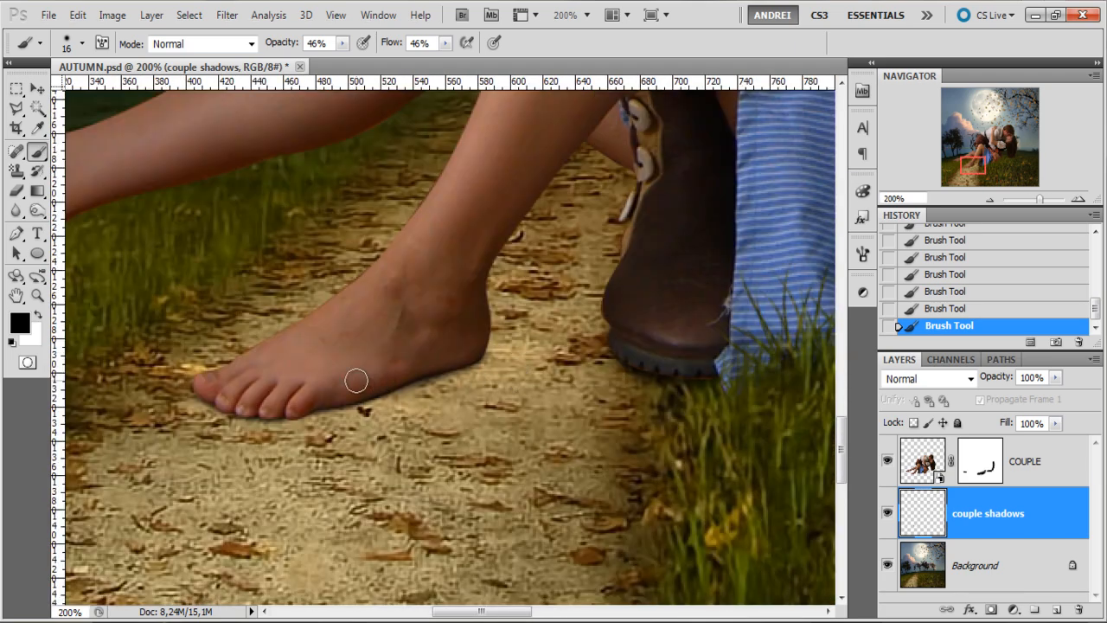
right_click(395, 277)
drag(475, 304, 473, 304)
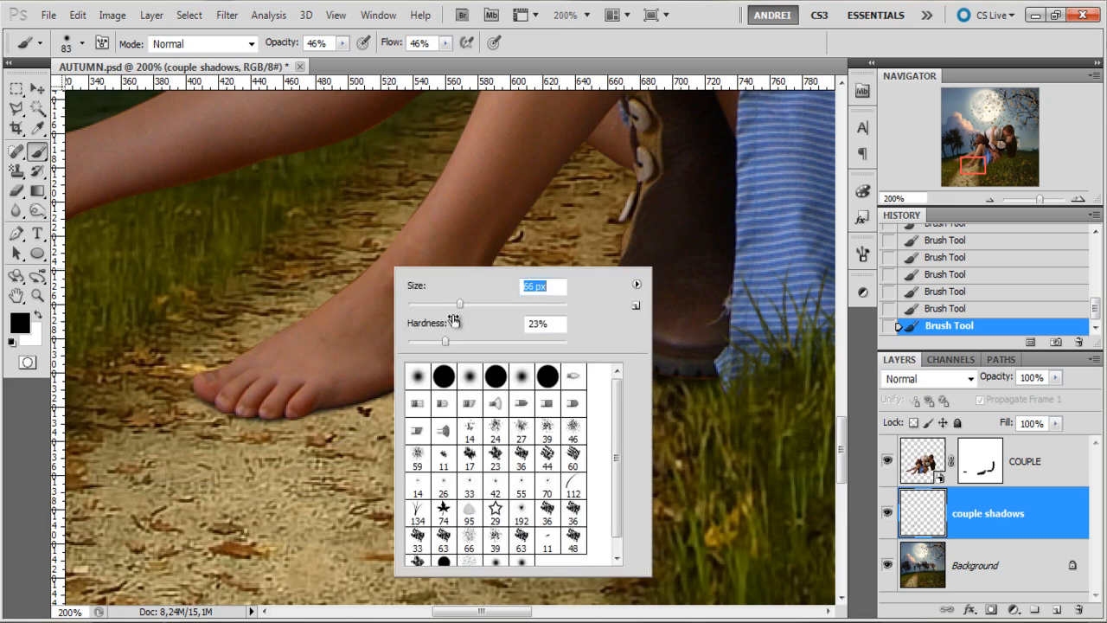
click(1055, 524)
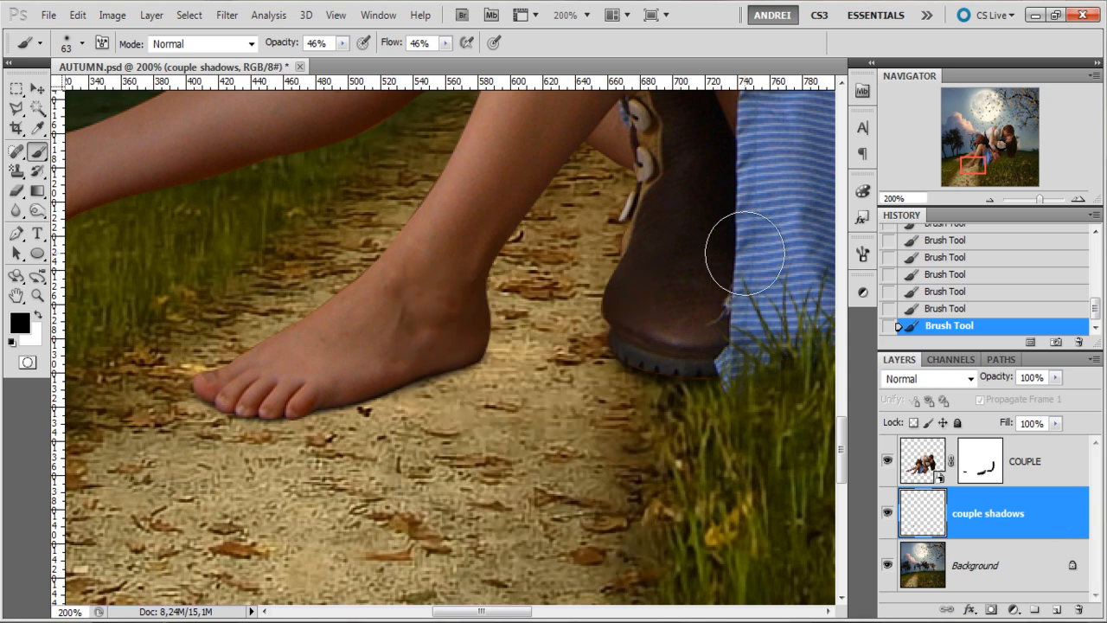
click(344, 43)
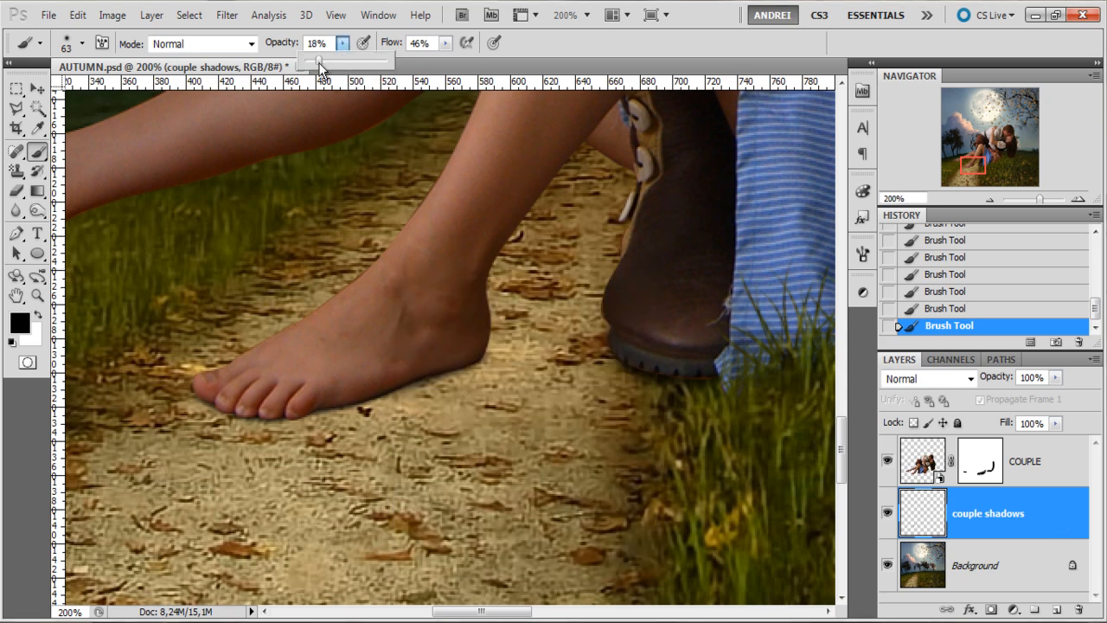
drag(447, 42, 437, 60)
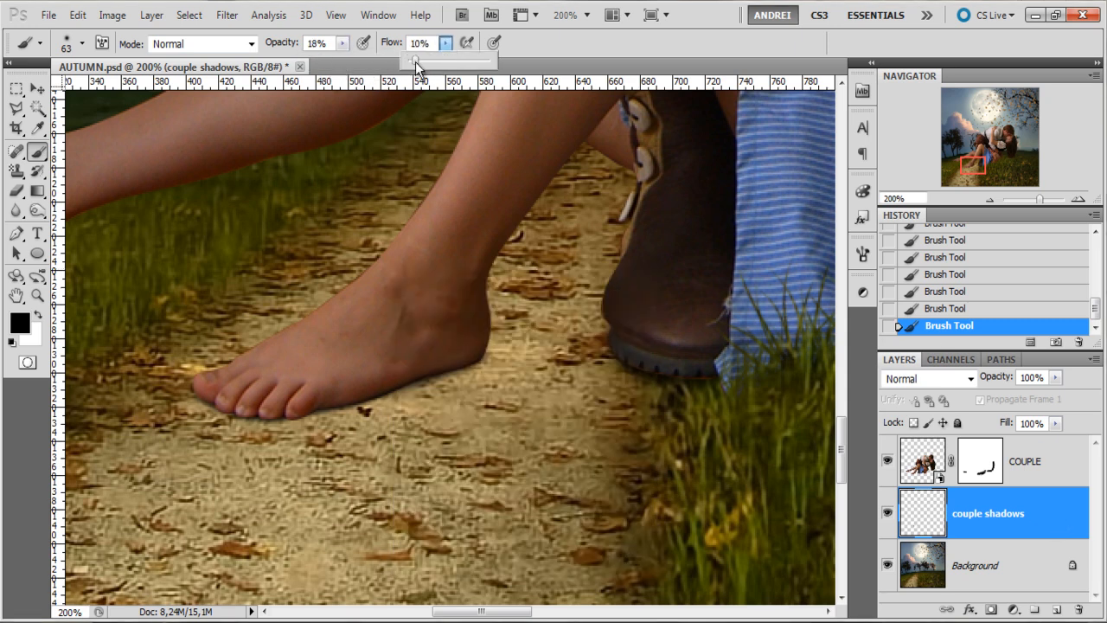
click(1016, 506)
Paint a faint, wide shadow on the path around the woman's front foot.
key(ctrl+minus)
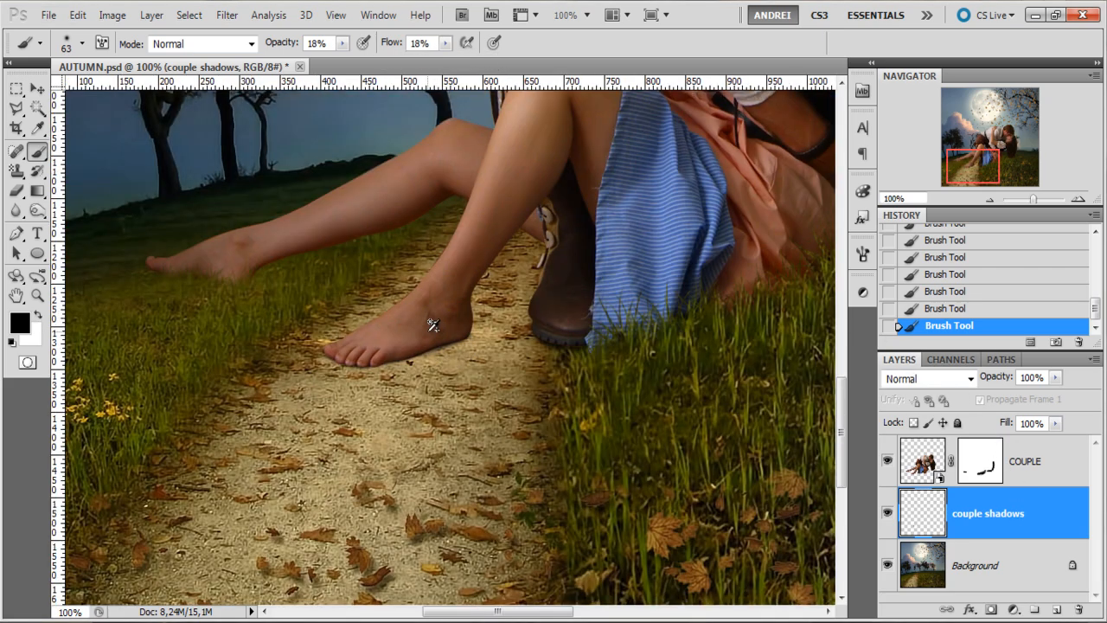
key(ctrl+plus)
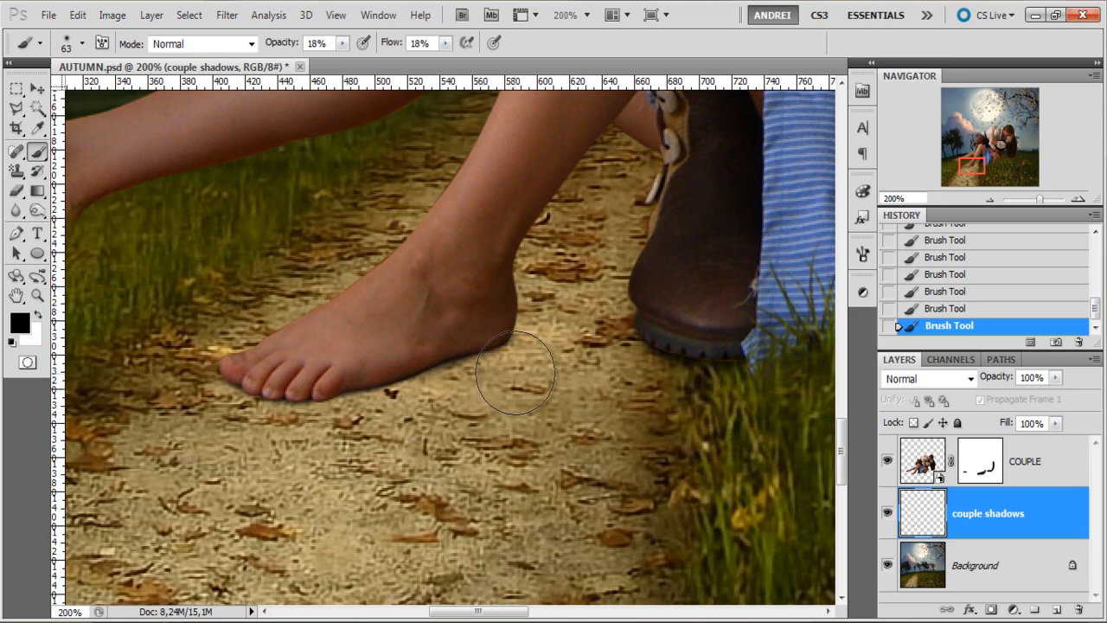
key(ctrl+minus)
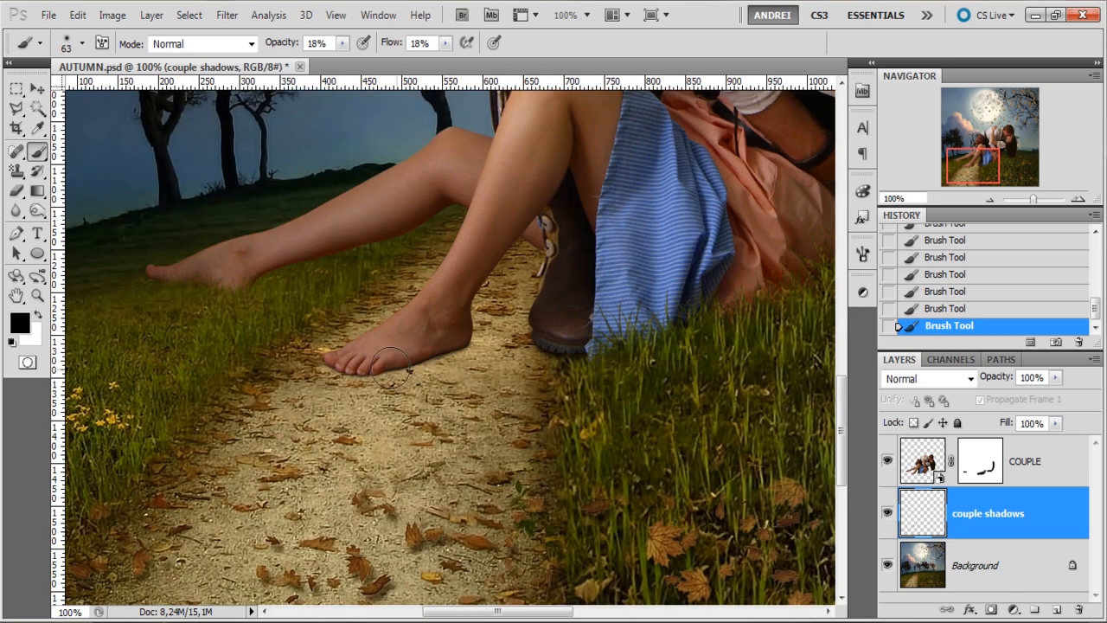
key(ctrl+plus)
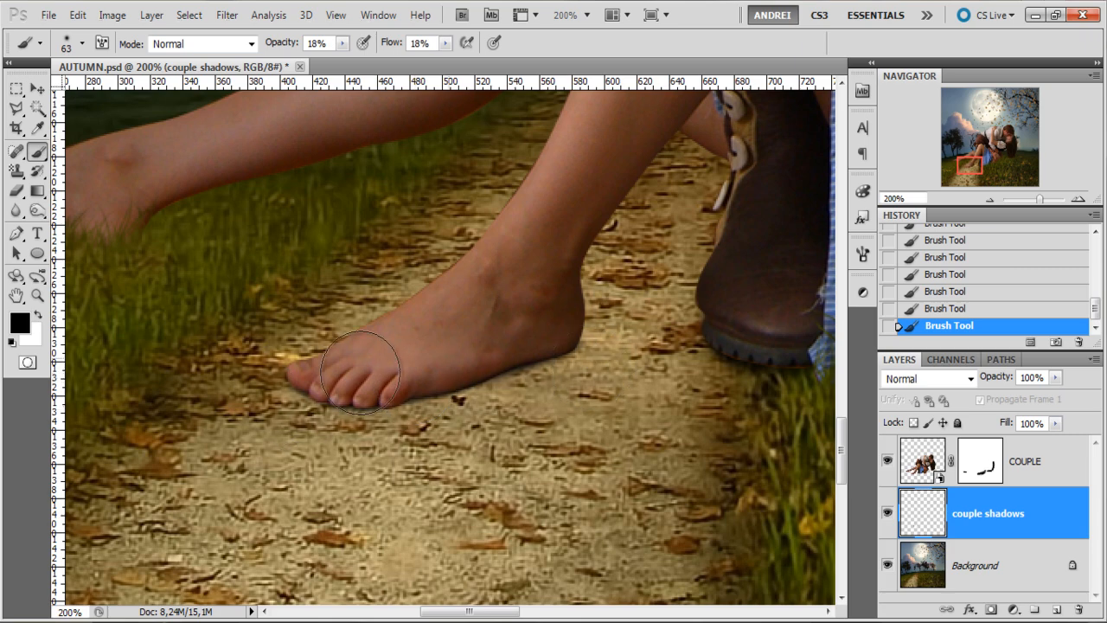
key(ctrl+alt+0)
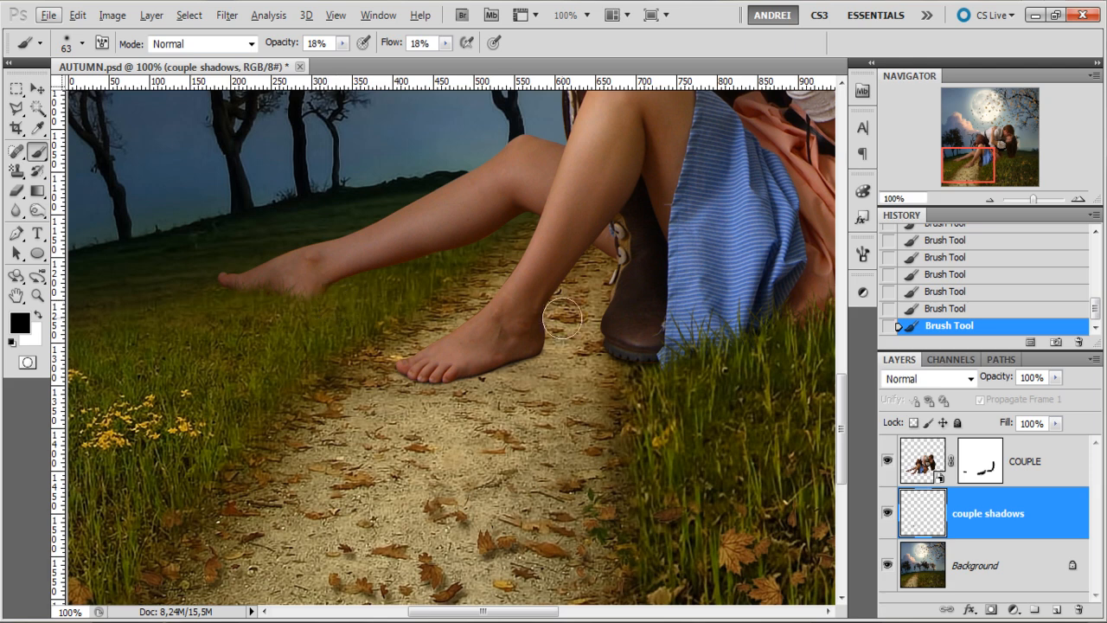
Reduce the brush to 38 px and paint a faint shadow in the grass beneath the woman's rear foot.
right_click(338, 292)
drag(405, 328, 388, 328)
key(Return)
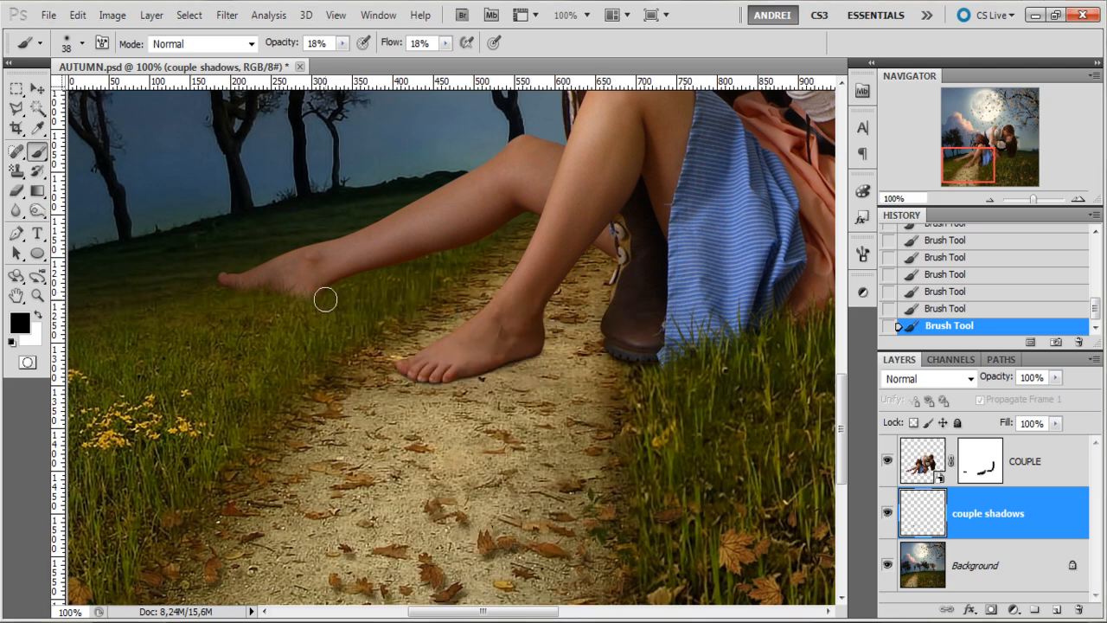
Enlarge the brush to 61 px and build up the soft shadow on the path below the boot and the front foot.
right_click(630, 326)
drag(678, 342, 681, 342)
key(Return)
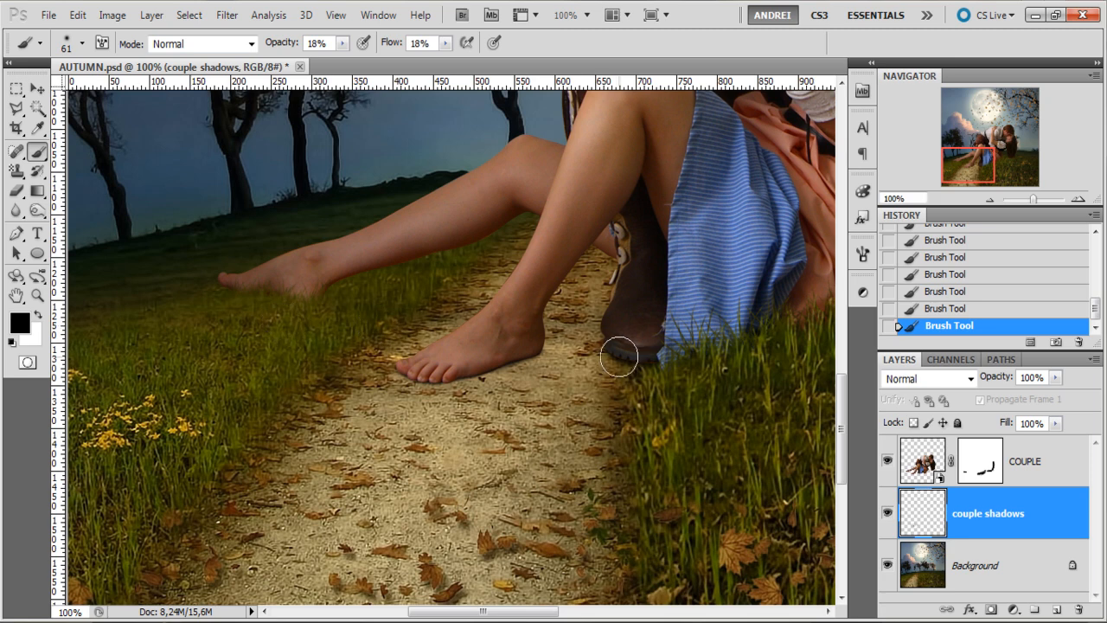
mouse_move(572, 365)
mouse_down()
mouse_move(637, 320)
mouse_move(565, 370)
mouse_move(686, 354)
mouse_move(492, 369)
mouse_move(526, 382)
mouse_move(566, 340)
mouse_move(633, 308)
mouse_move(501, 353)
mouse_move(595, 363)
mouse_move(415, 390)
mouse_up()
drag(573, 348, 390, 373)
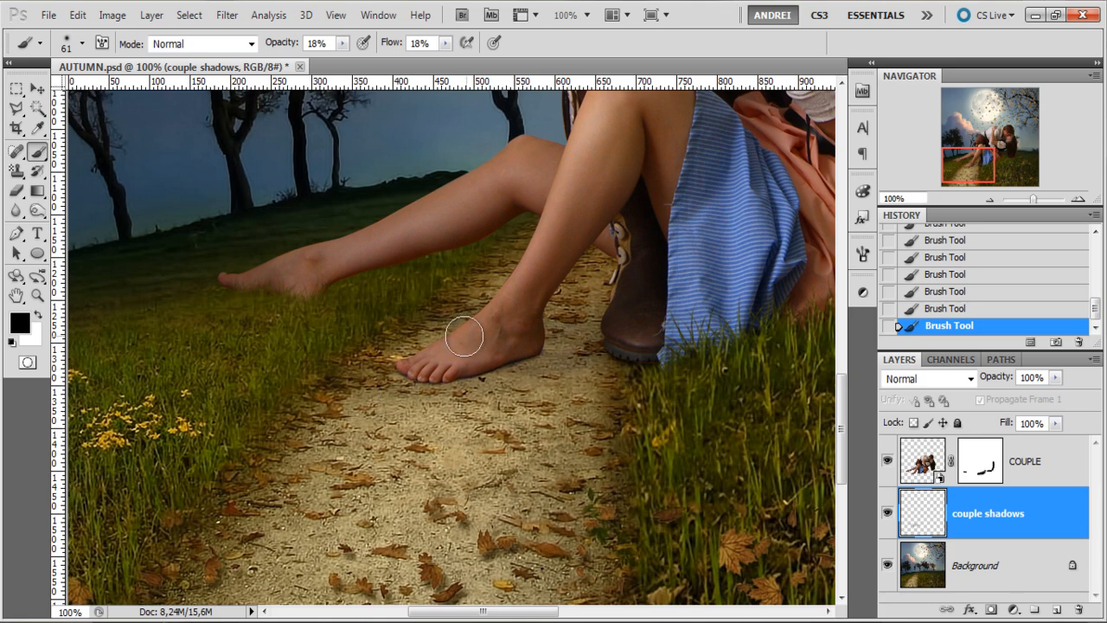
Enlarge the brush to 98 px and paint a soft, wide shadow in the grass beneath the skirt and the woman's hair.
key(ctrl+minus)
key(ctrl+minus)
key(ctrl+plus)
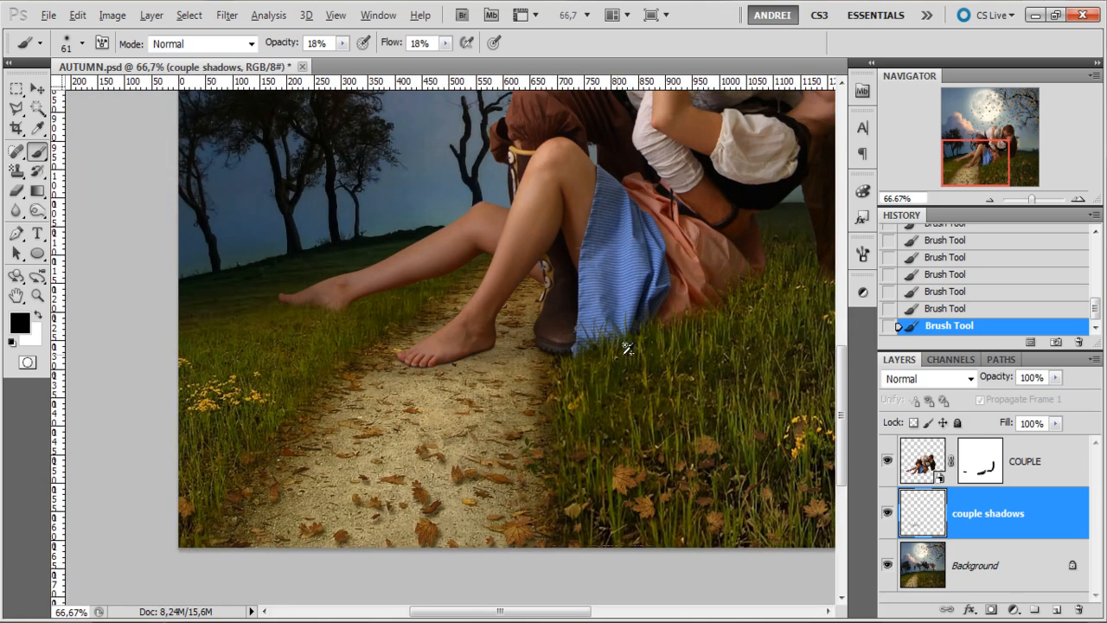
scroll(605, 350, up, 1)
drag(691, 363, 386, 442)
scroll(453, 388, down, 1)
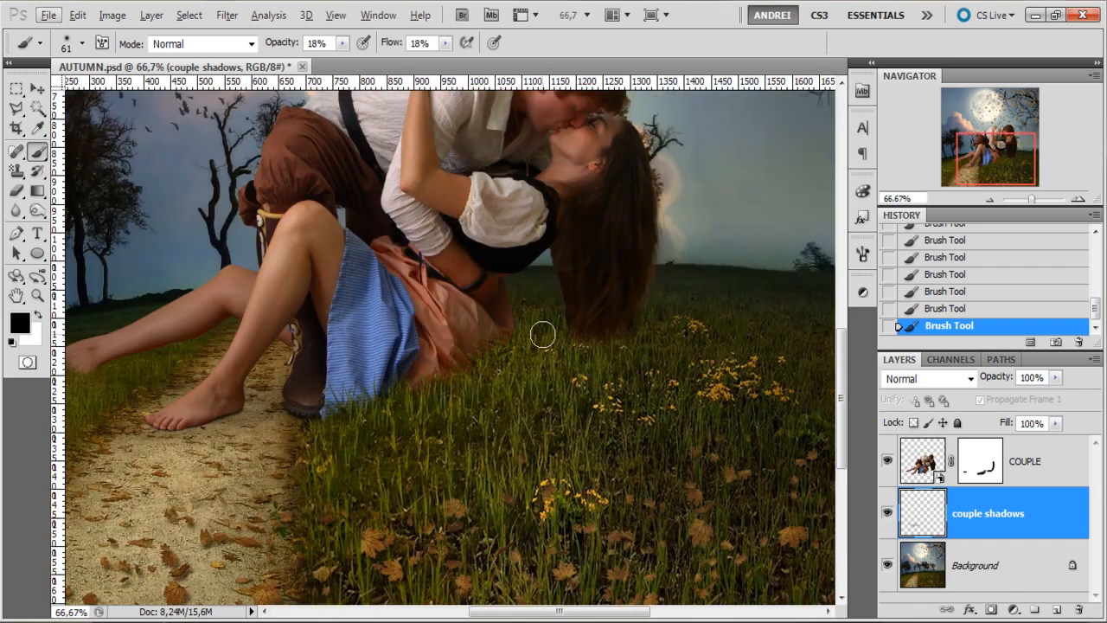
right_click(590, 347)
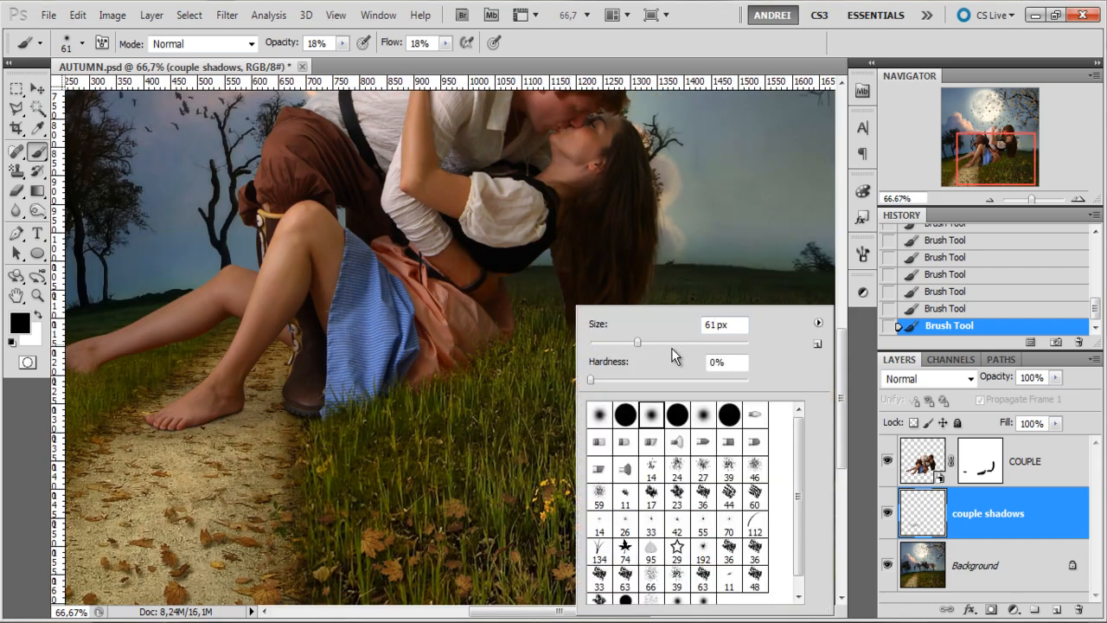
drag(525, 333, 346, 411)
drag(420, 402, 487, 340)
mouse_move(546, 363)
mouse_down()
mouse_move(453, 364)
mouse_move(576, 348)
mouse_move(544, 351)
mouse_move(457, 395)
mouse_up()
mouse_move(628, 363)
mouse_down()
mouse_move(547, 325)
mouse_move(603, 348)
mouse_move(601, 338)
mouse_move(504, 328)
mouse_move(601, 331)
mouse_move(496, 394)
mouse_move(561, 336)
mouse_move(415, 411)
mouse_move(472, 397)
mouse_move(345, 432)
mouse_up()
scroll(362, 423, down, 1)
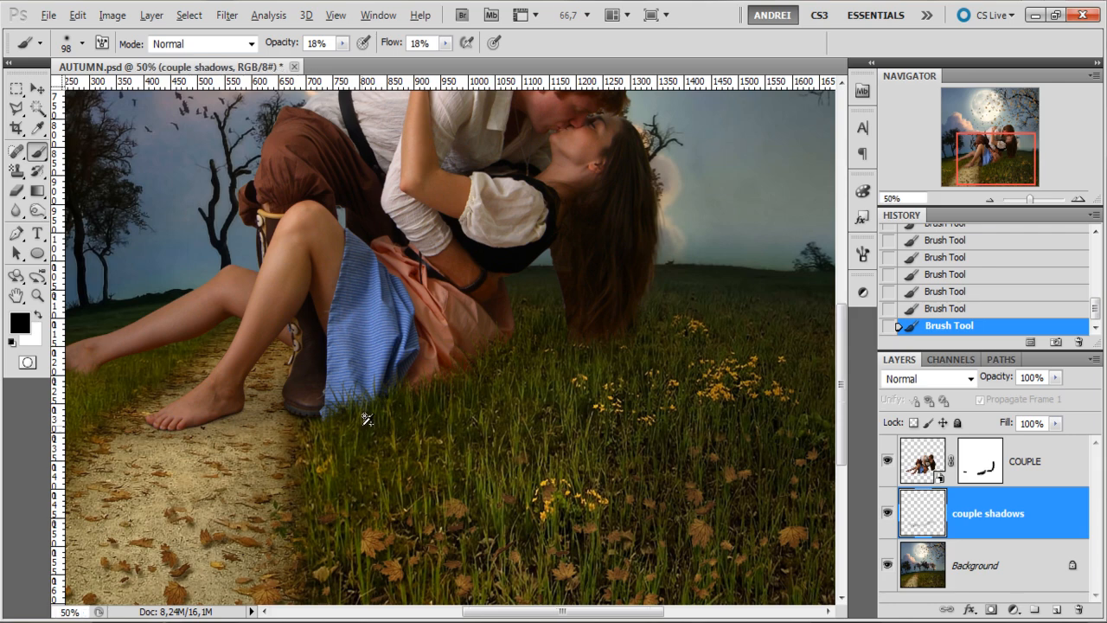
Build up the faint shadow on the ground beneath the boot and the blue skirt's hem.
scroll(164, 398, up, 1)
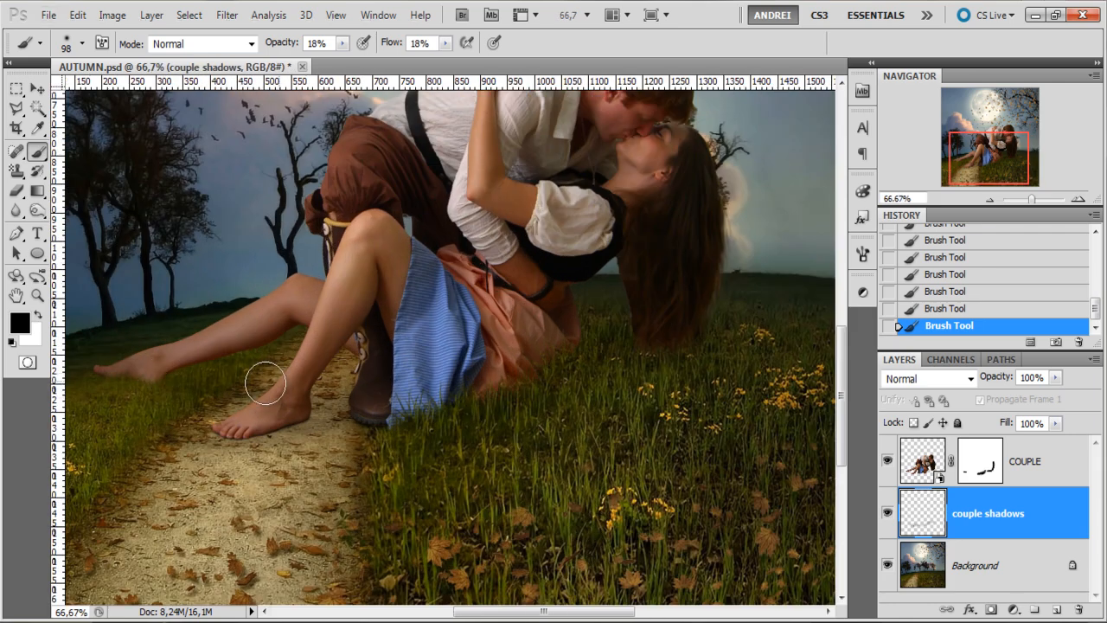
mouse_move(380, 410)
mouse_down()
mouse_move(311, 410)
mouse_move(392, 396)
mouse_move(316, 394)
mouse_move(409, 417)
mouse_move(289, 434)
mouse_move(428, 421)
mouse_up()
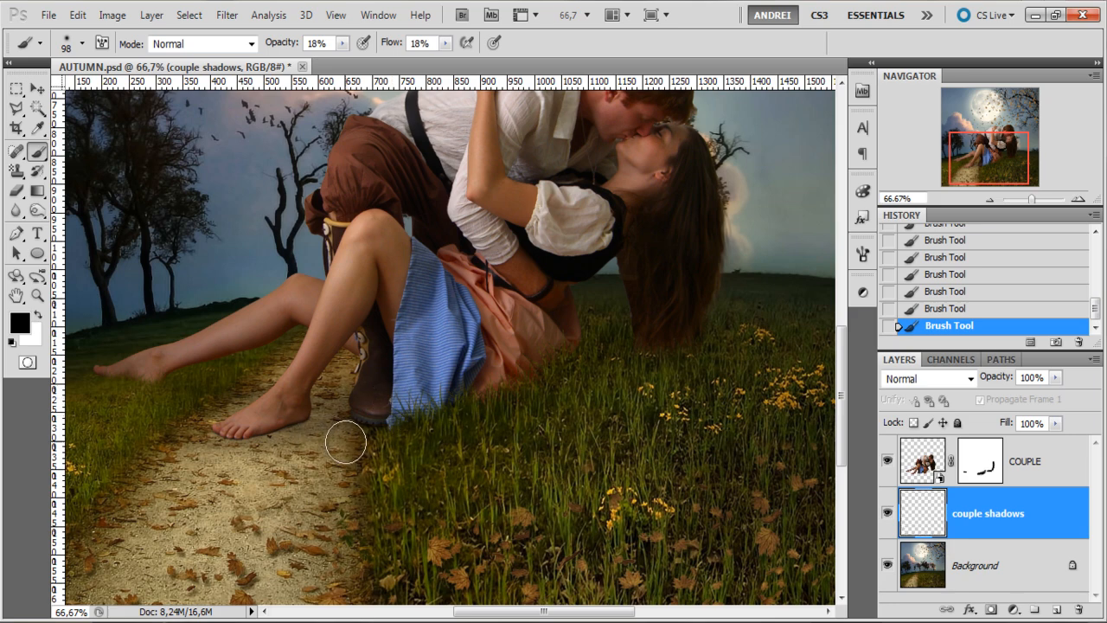
scroll(464, 476, down, 1)
scroll(413, 511, up, 1)
scroll(441, 471, down, 1)
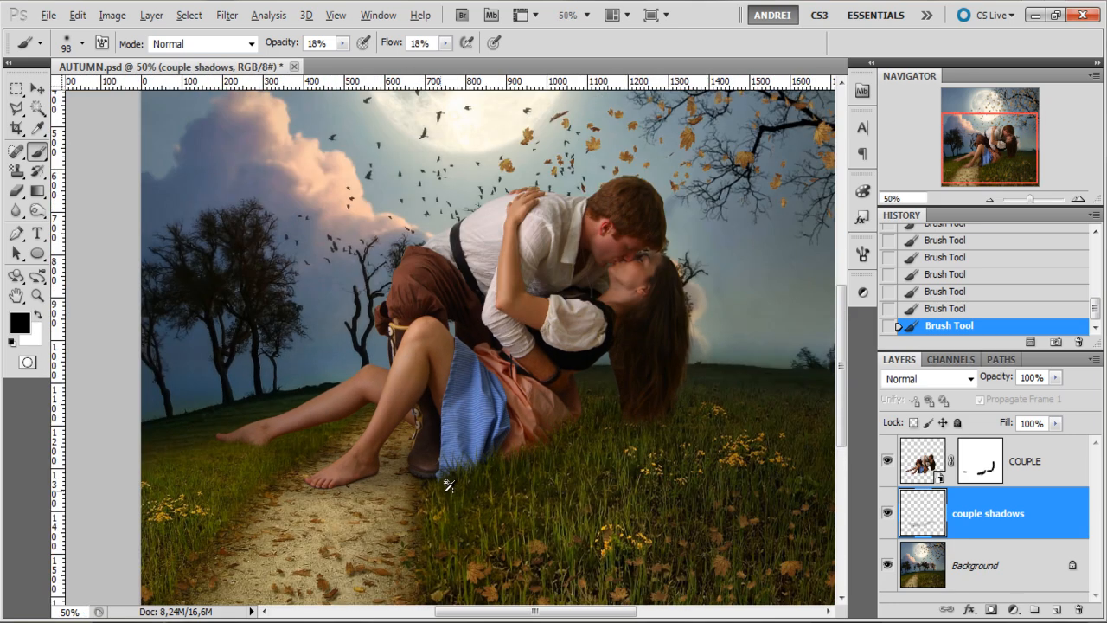
scroll(425, 481, up, 1)
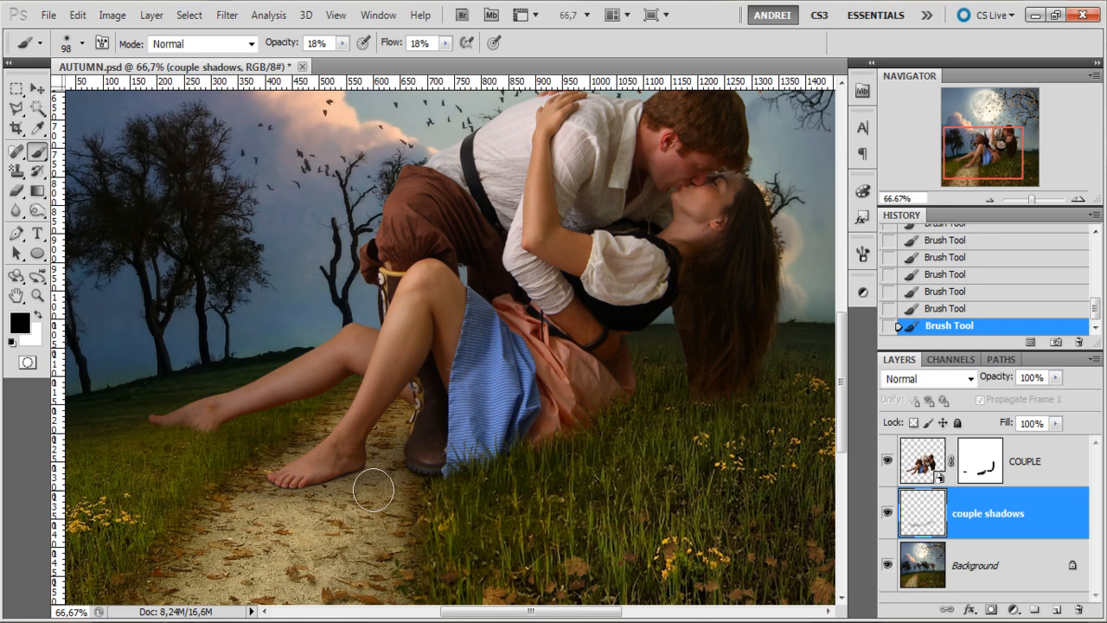
Compare the image with and without the last brush stroke and the whole couple shadows layer.
key(ctrl+z)
key(ctrl+z)
click(892, 515)
click(888, 515)
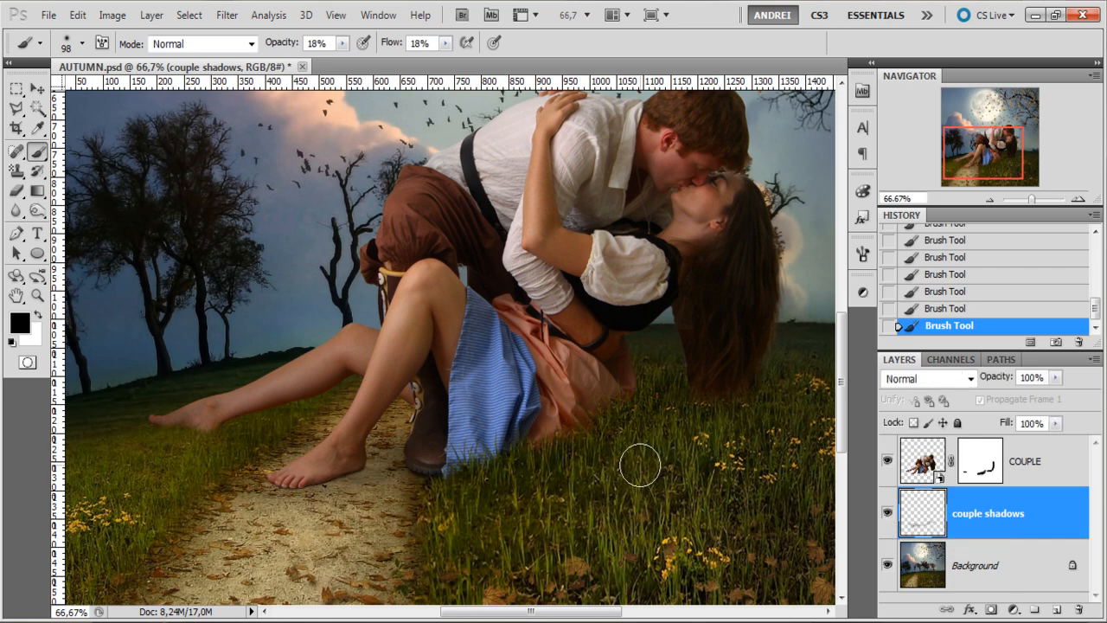
Extend the soft shadow into the grass in front of the blue skirt.
scroll(556, 464, down, 2)
scroll(424, 493, up, 2)
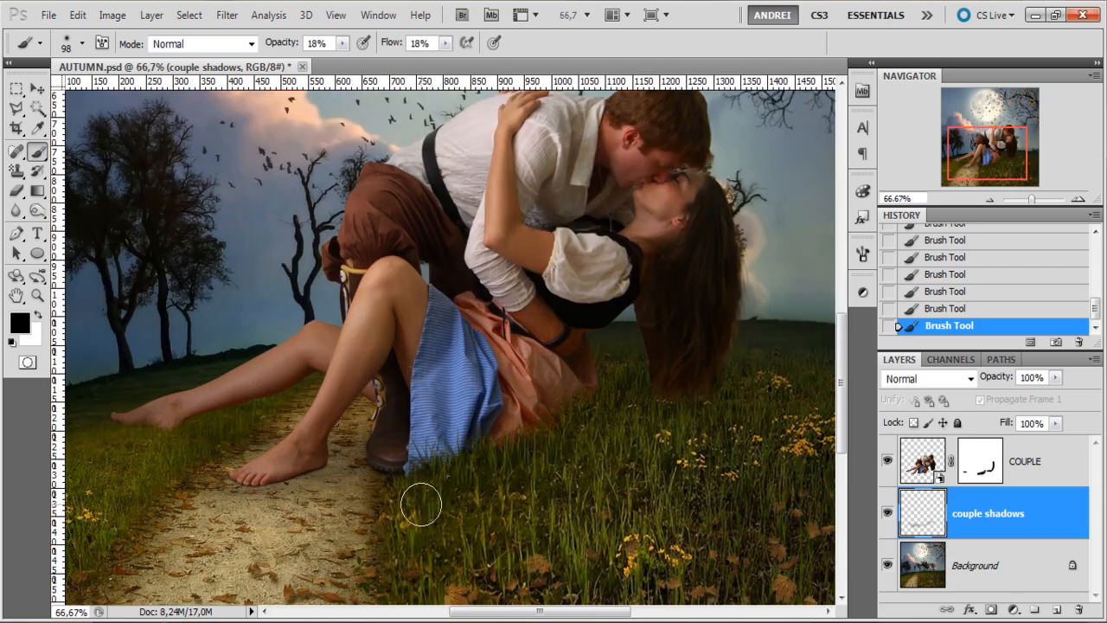
drag(434, 512, 468, 525)
scroll(468, 526, down, 1)
Add a Levels adjustment layer above the COUPLE layer and clip it to the couple.
click(1028, 465)
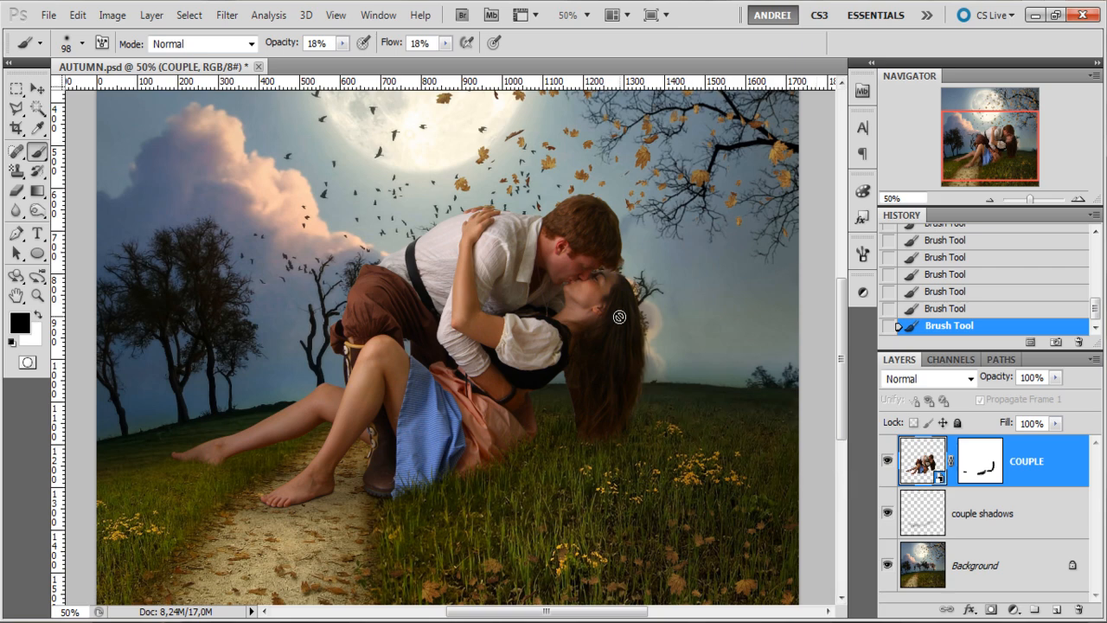
click(1013, 610)
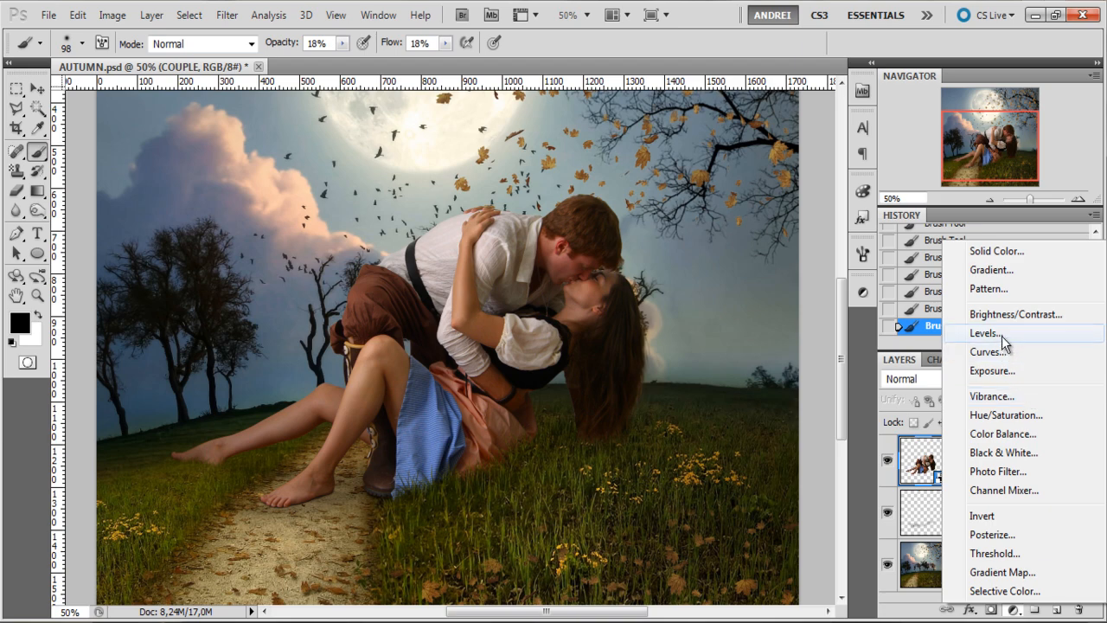
click(986, 333)
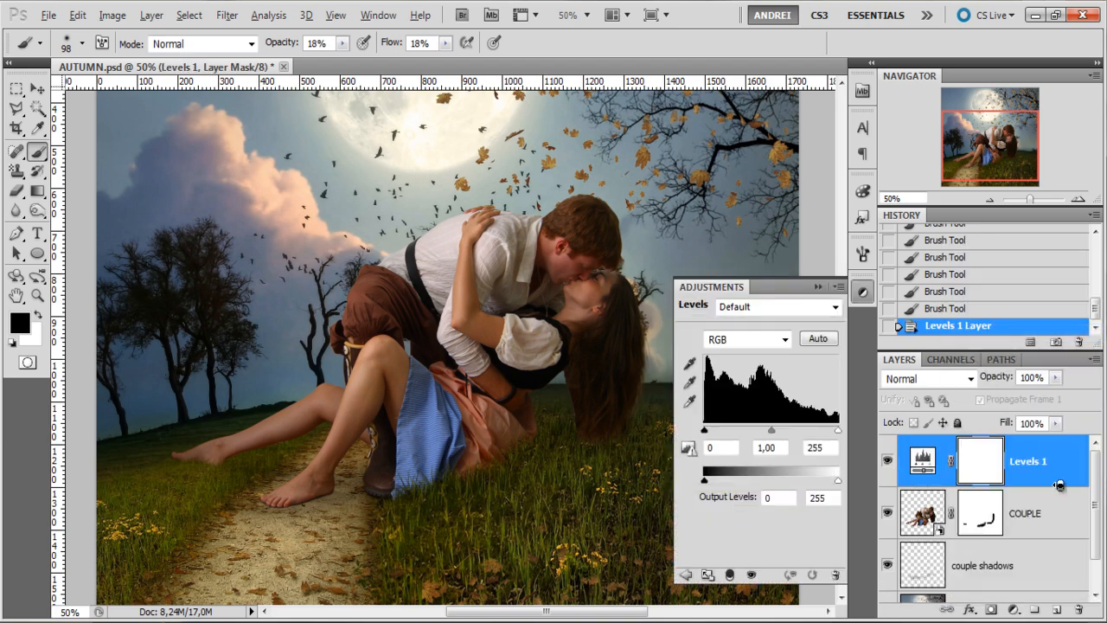
alt+click(1060, 485)
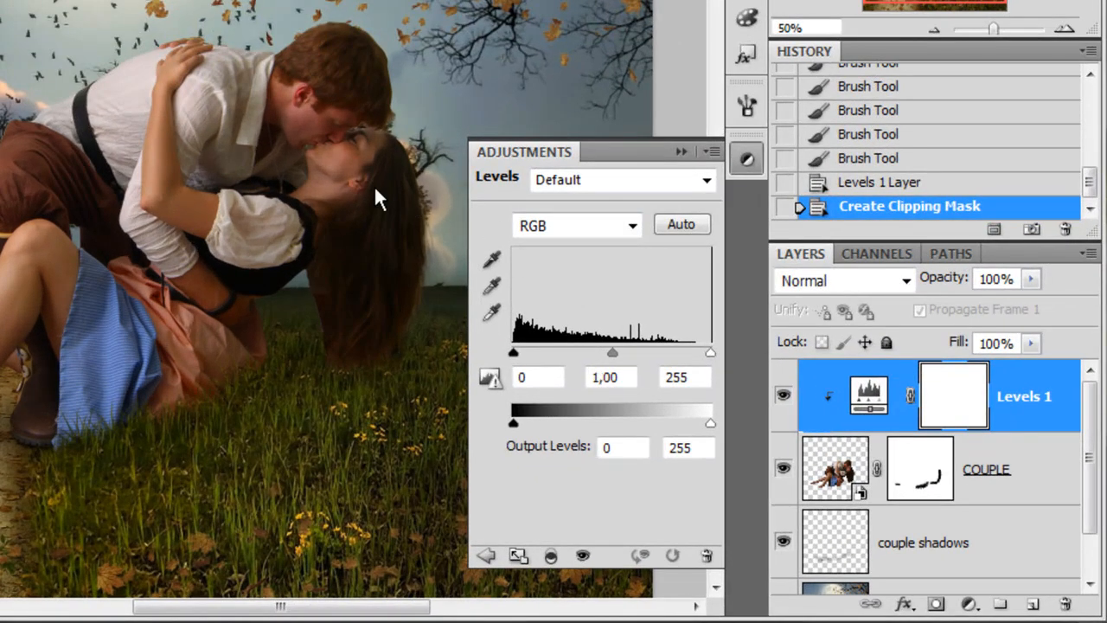
Set the Levels input values to 8, 1,06 and 236, and compare the couple with and without the adjustment.
drag(716, 355, 696, 354)
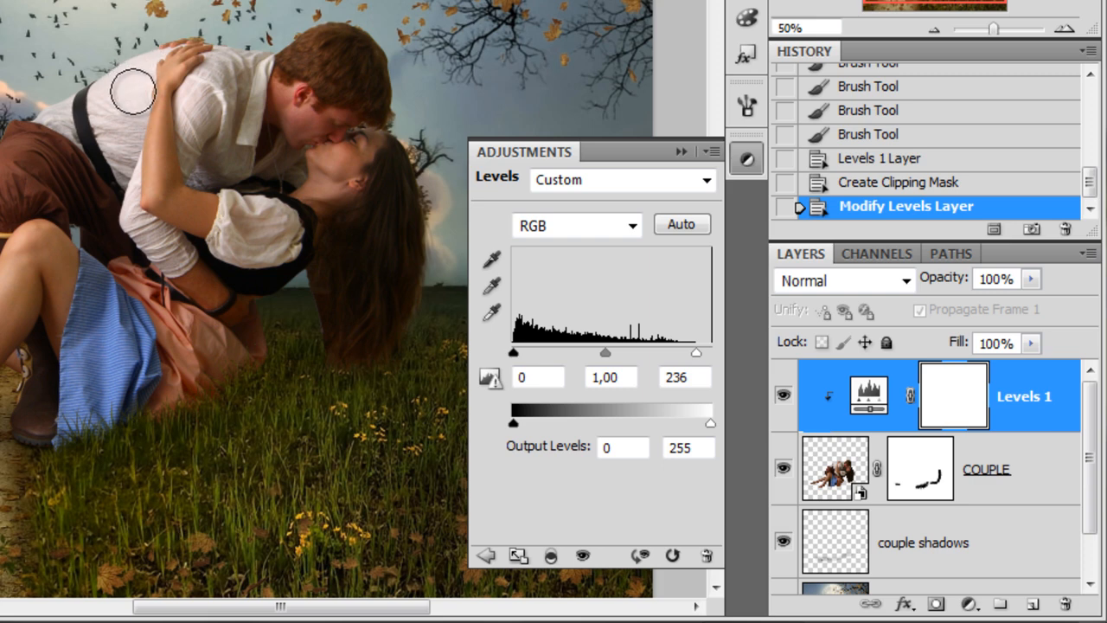
scroll(129, 86, up, 1)
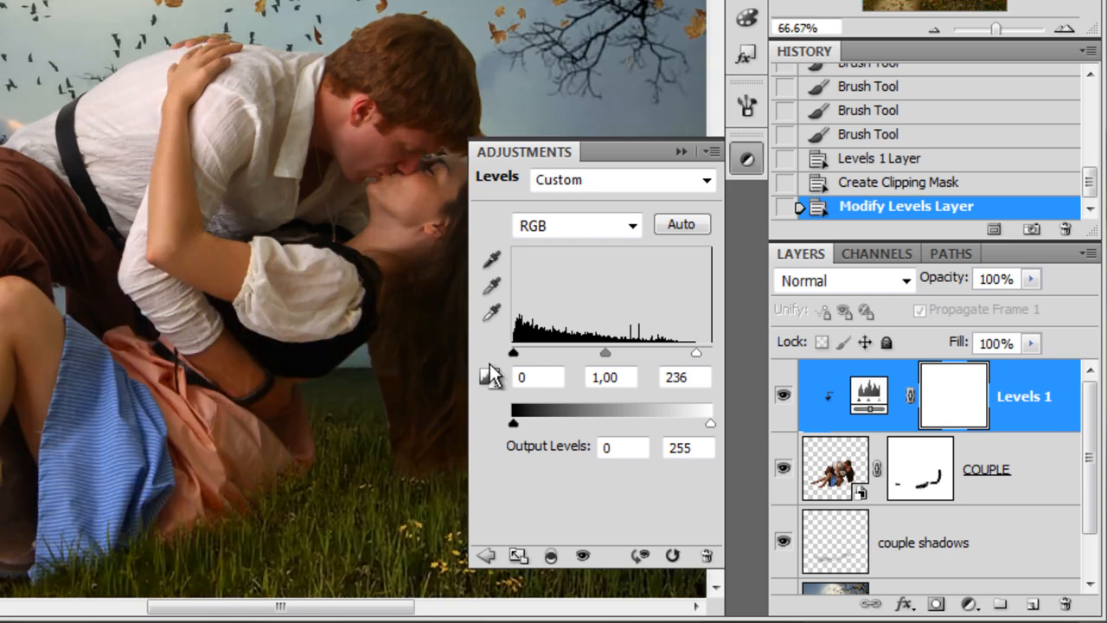
drag(512, 352, 519, 353)
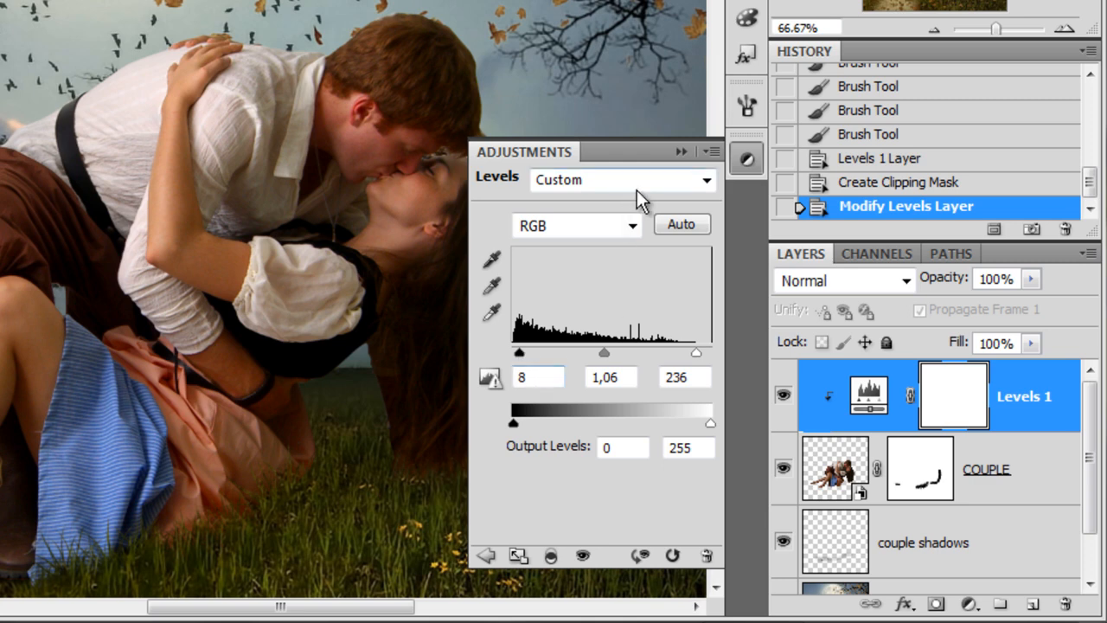
click(681, 151)
key(ctrl+minus)
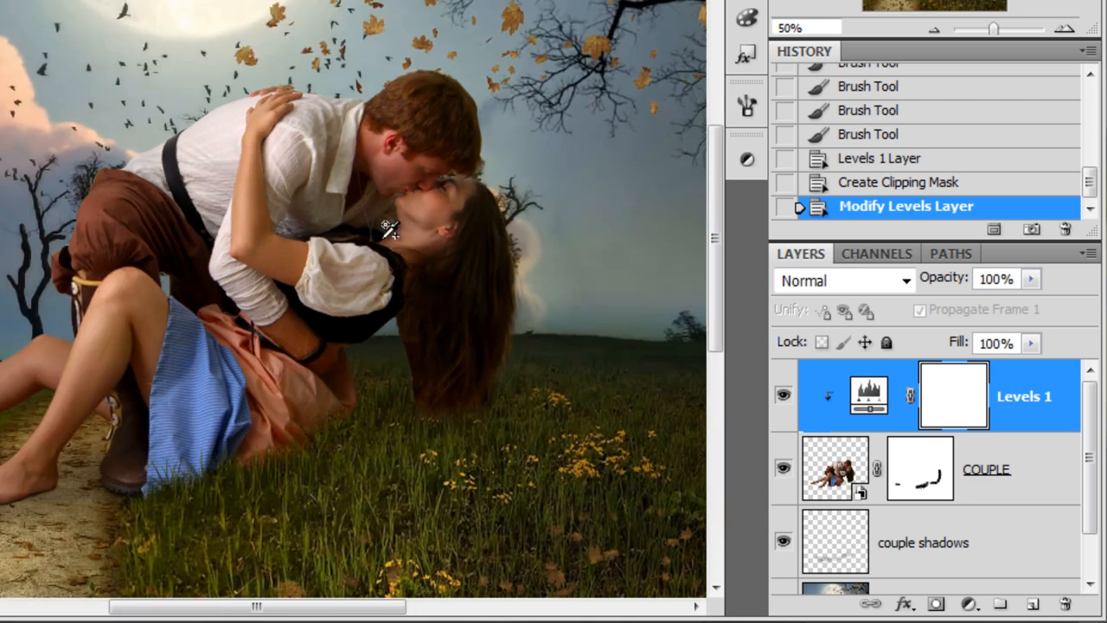
click(783, 399)
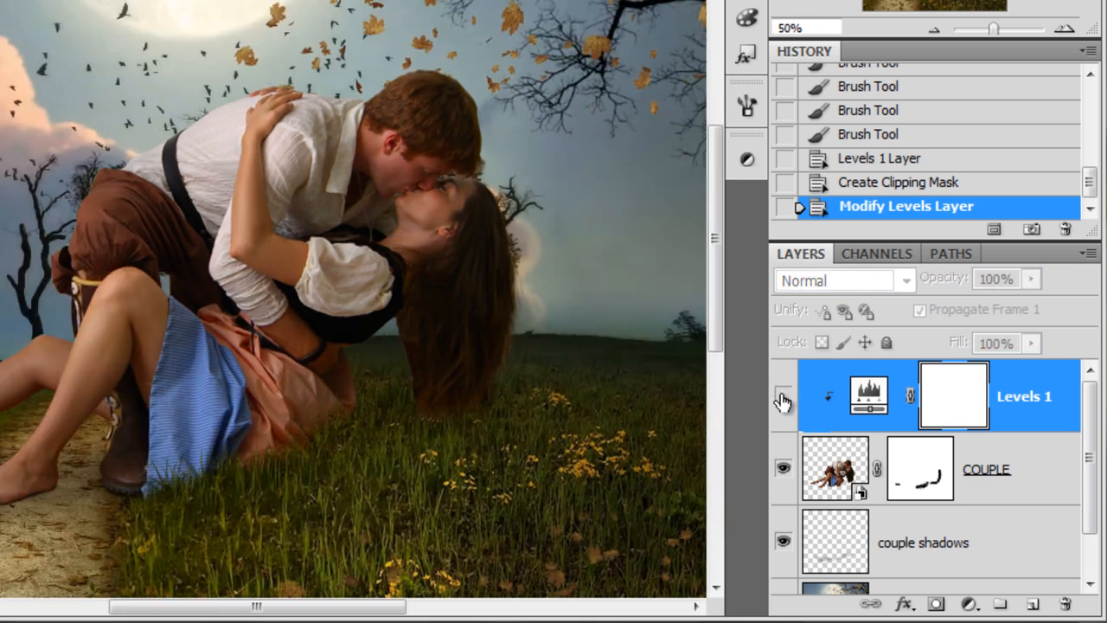
click(783, 398)
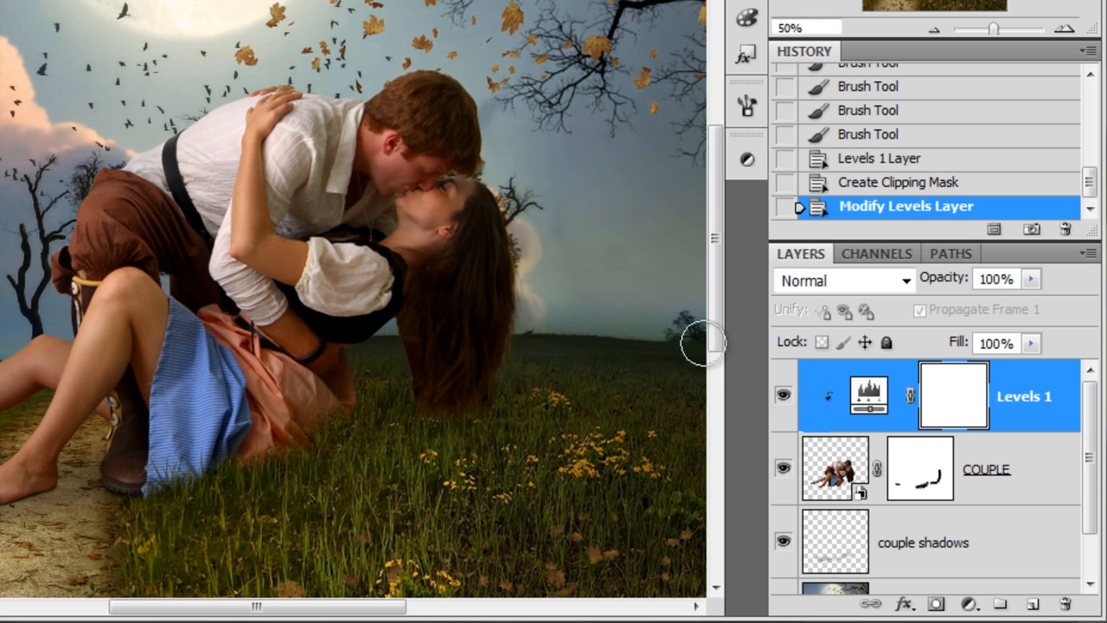
Add a Gradient Map adjustment layer on top using the violet-to-orange preset gradient.
click(969, 604)
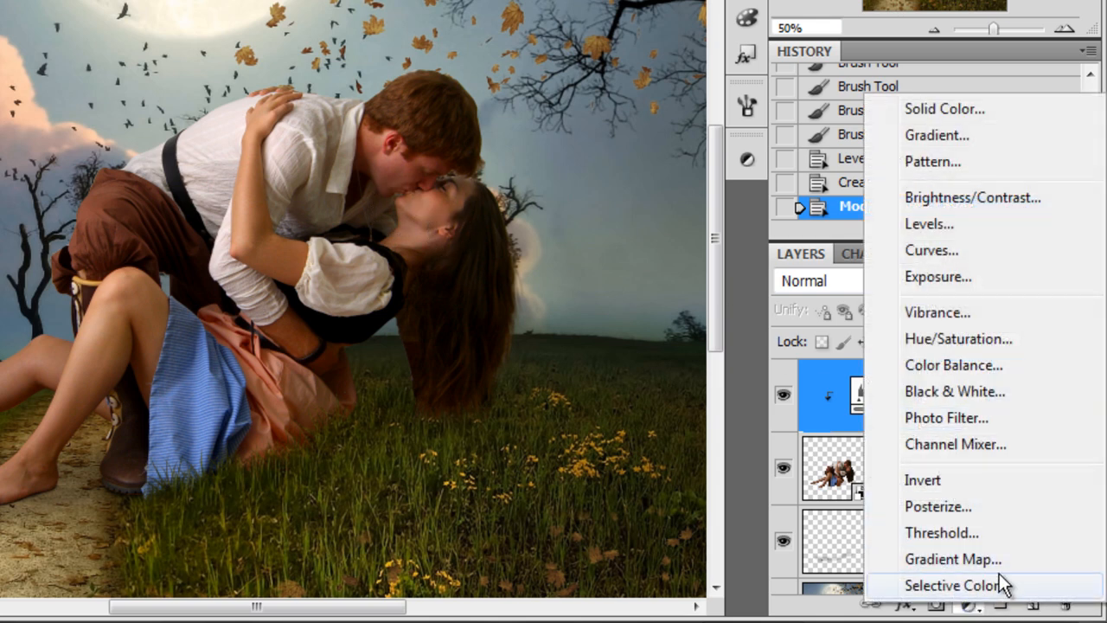
click(982, 564)
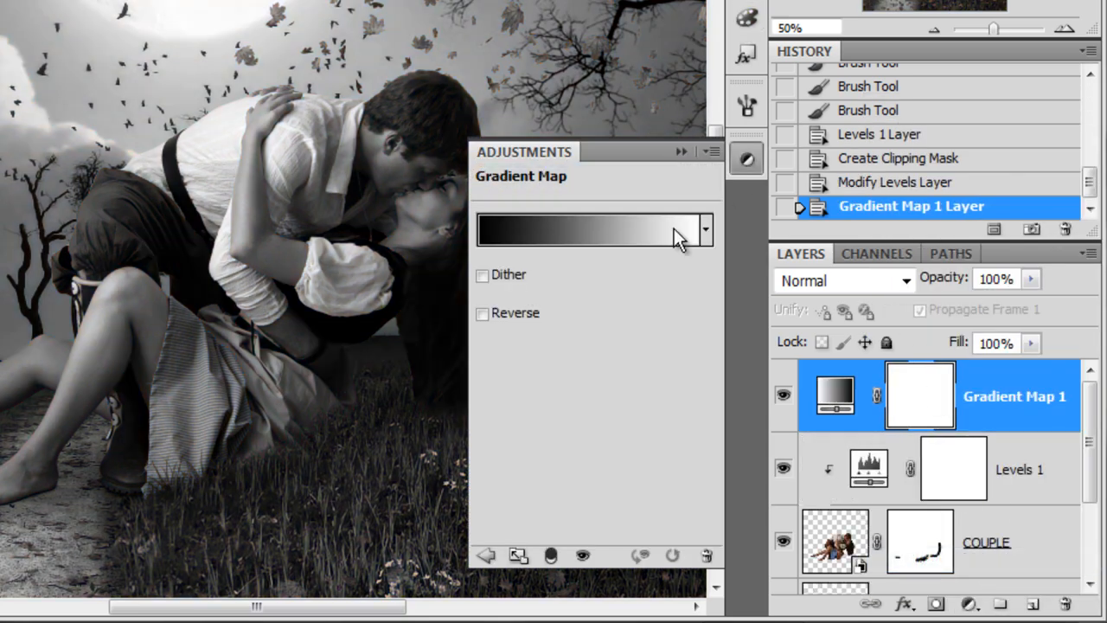
click(637, 230)
drag(744, 0, 687, 0)
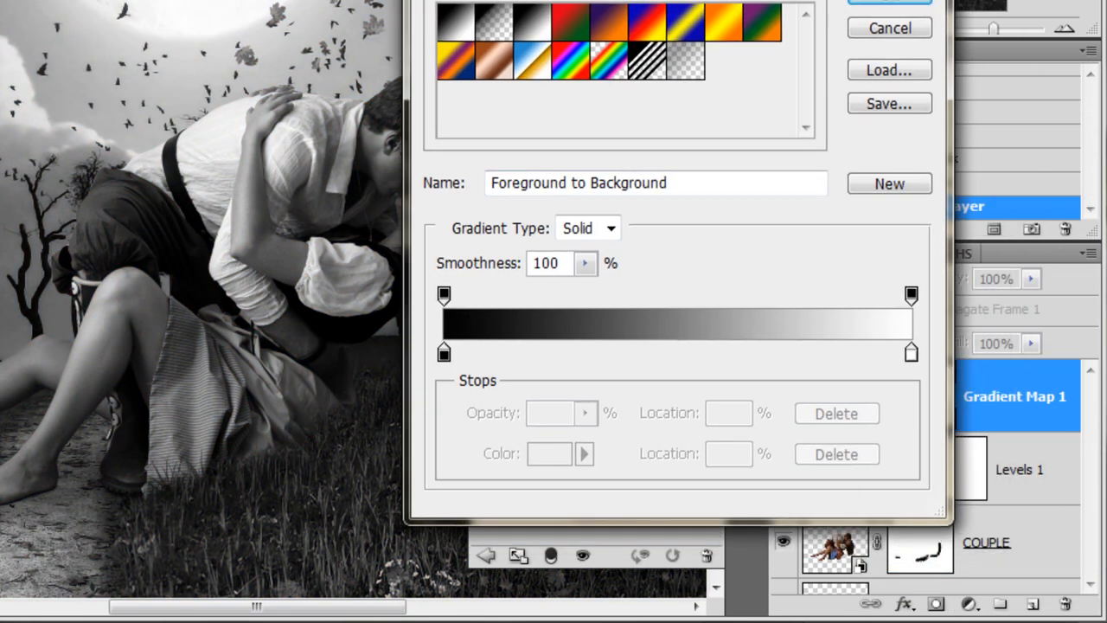
click(610, 31)
click(879, 8)
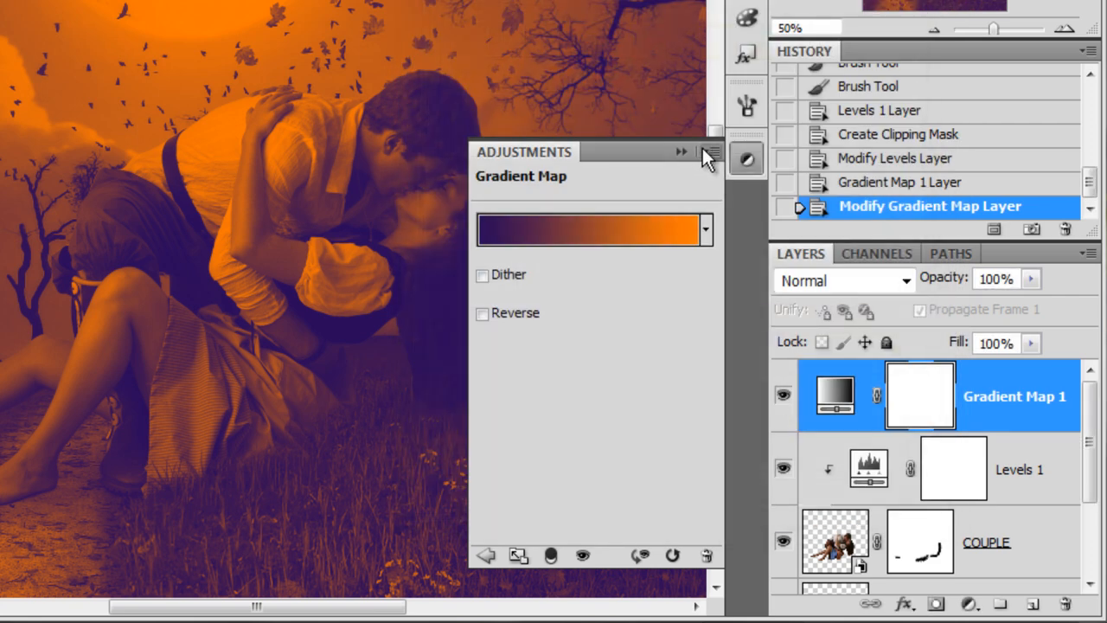
click(702, 149)
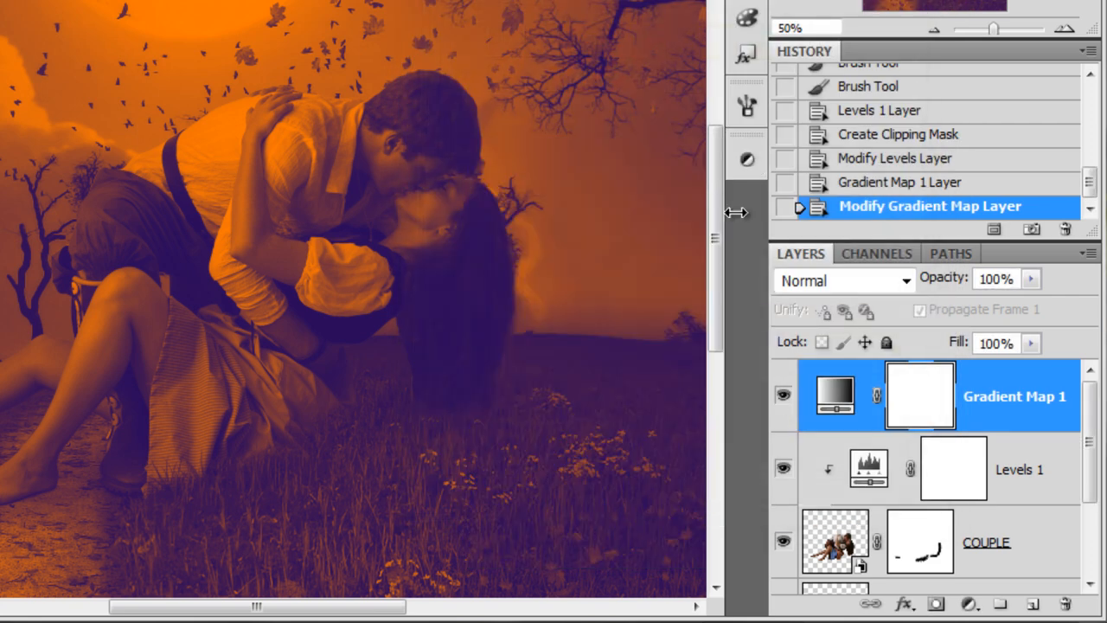
Clip the Gradient Map layer so that it affects only the couple.
alt+click(1024, 434)
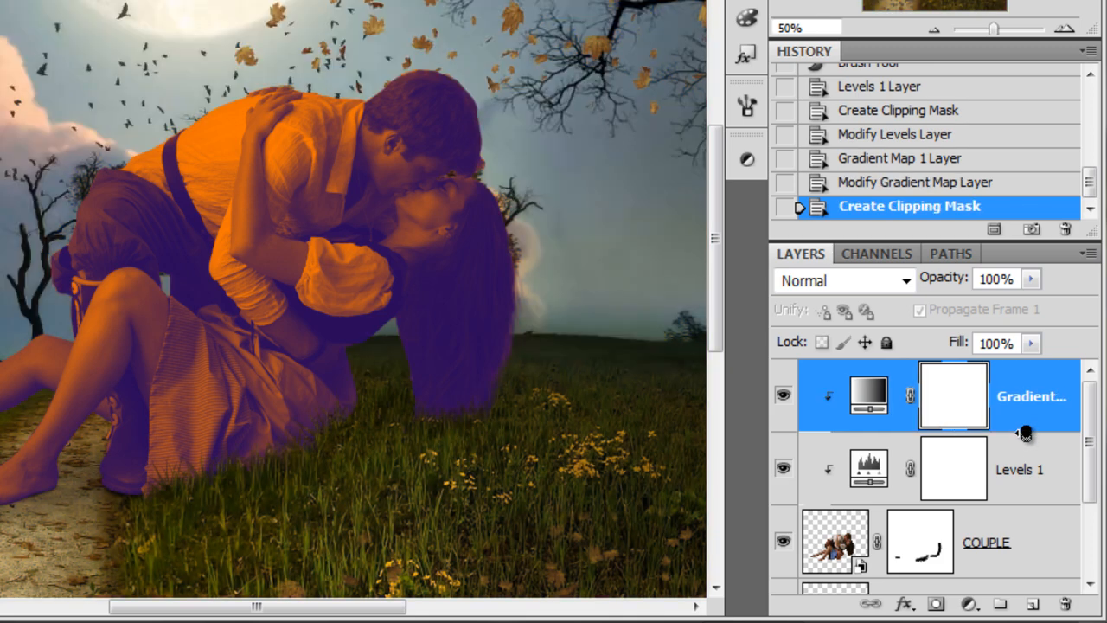
click(948, 419)
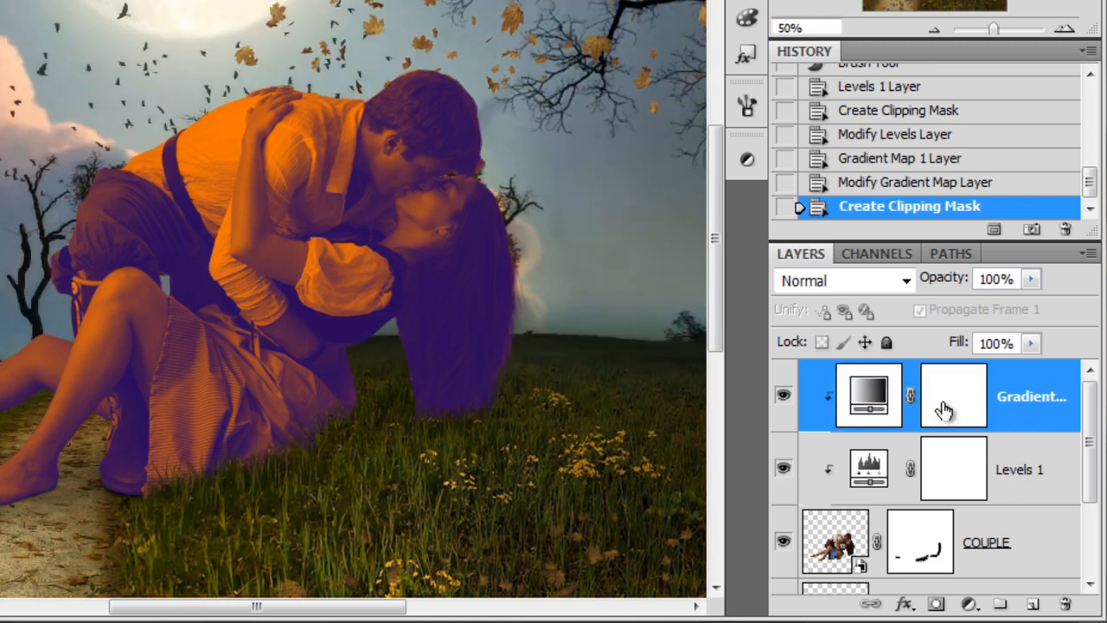
right_click(1017, 421)
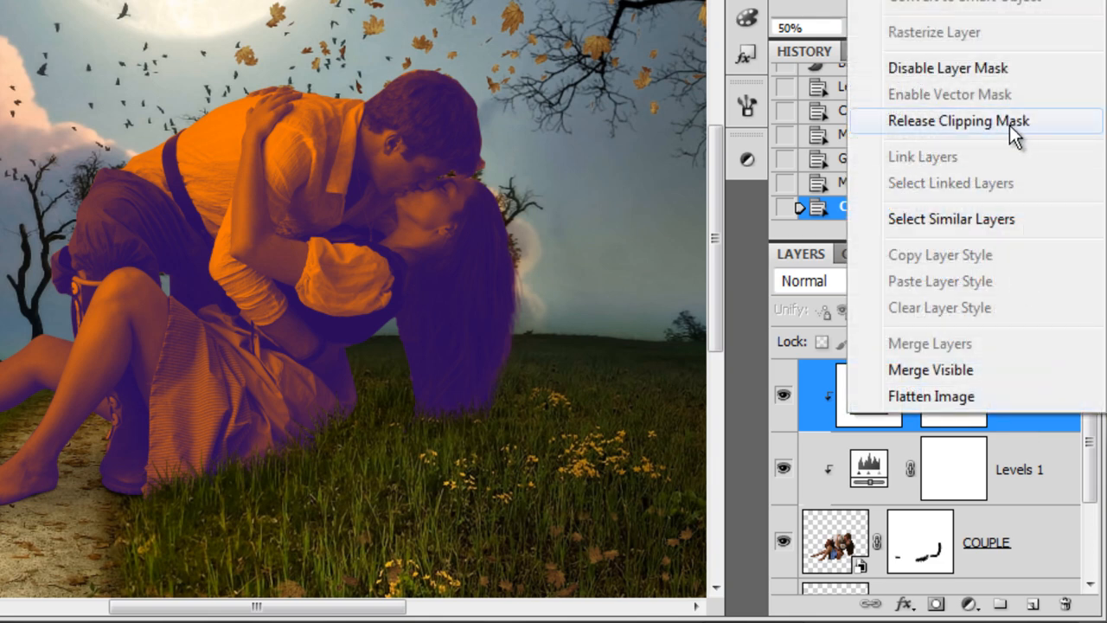
click(1053, 435)
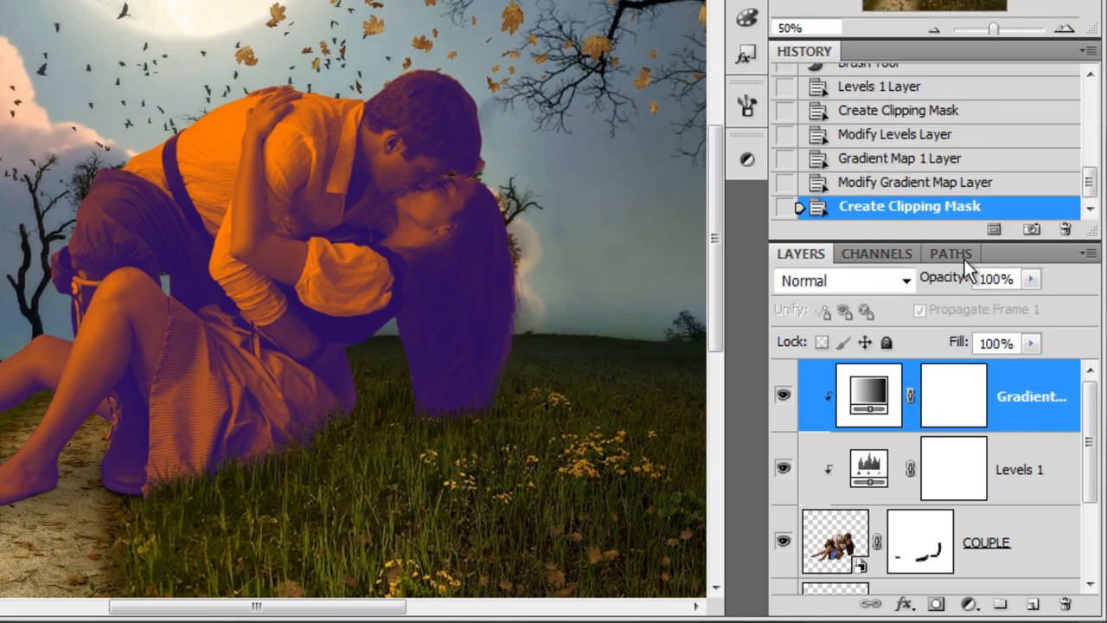
Set the Gradient Map layer's blend mode to Soft Light and its opacity to 16%.
click(864, 279)
scroll(865, 281, down, 5)
click(838, 70)
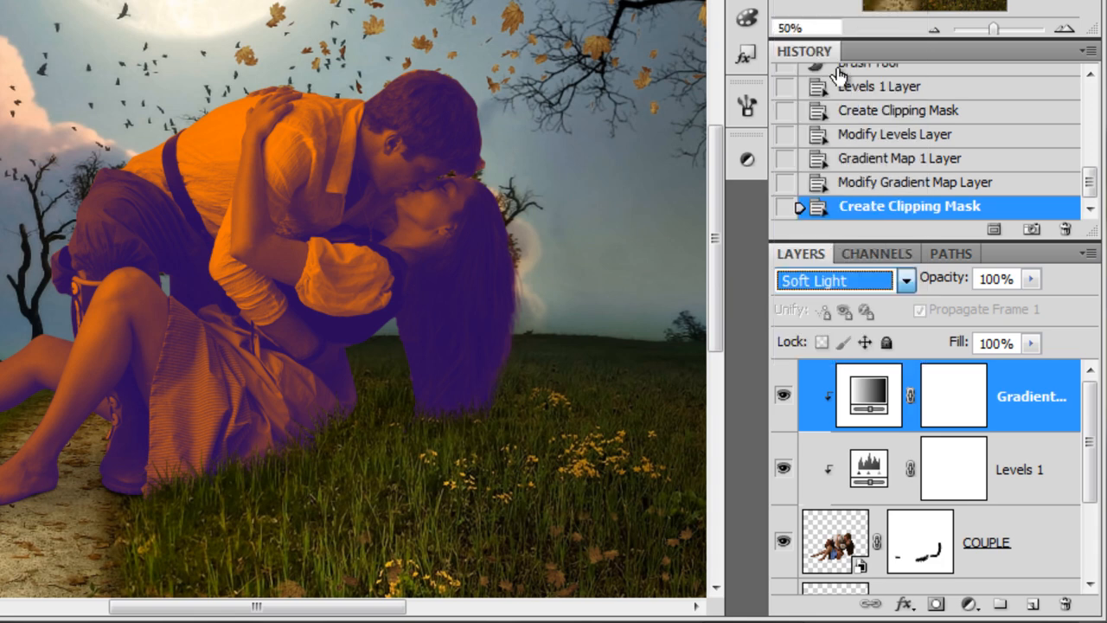
click(1017, 278)
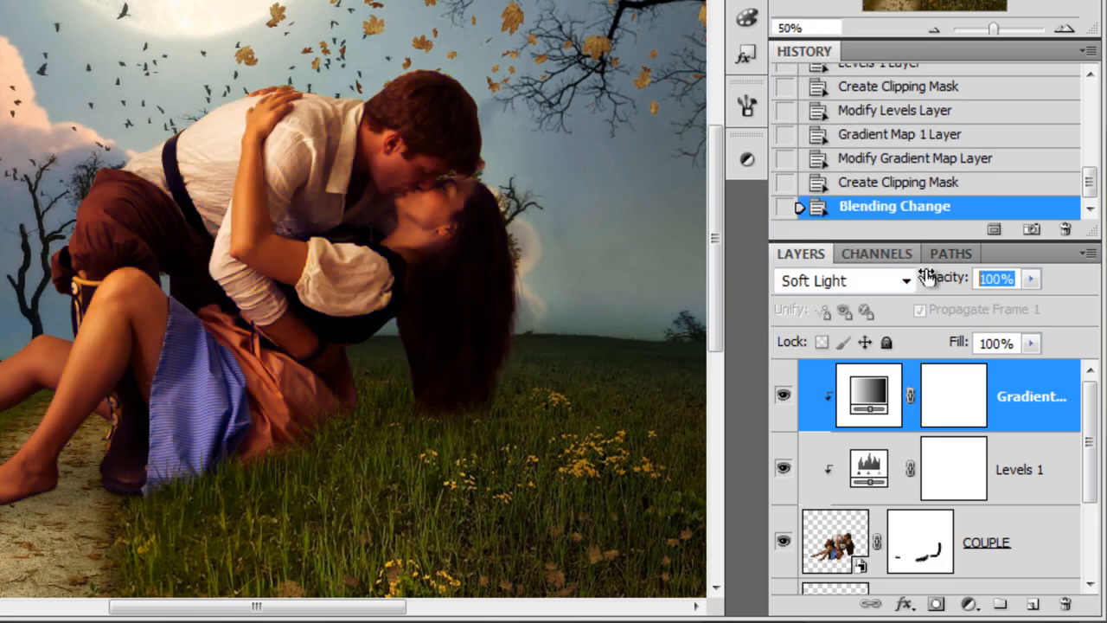
text(20)
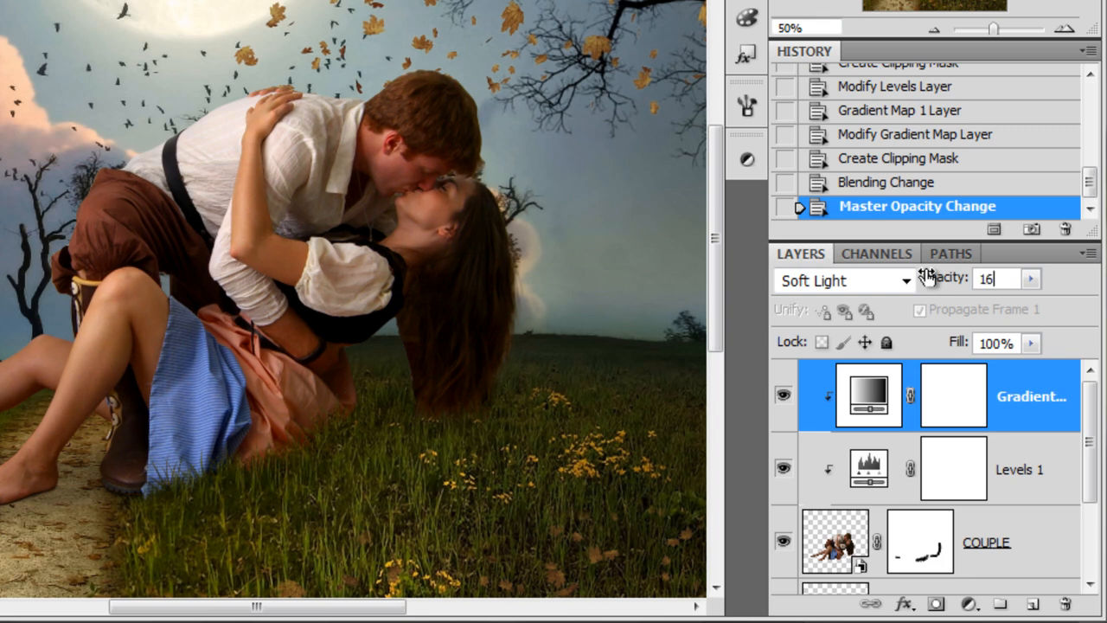
click(1065, 444)
click(1072, 408)
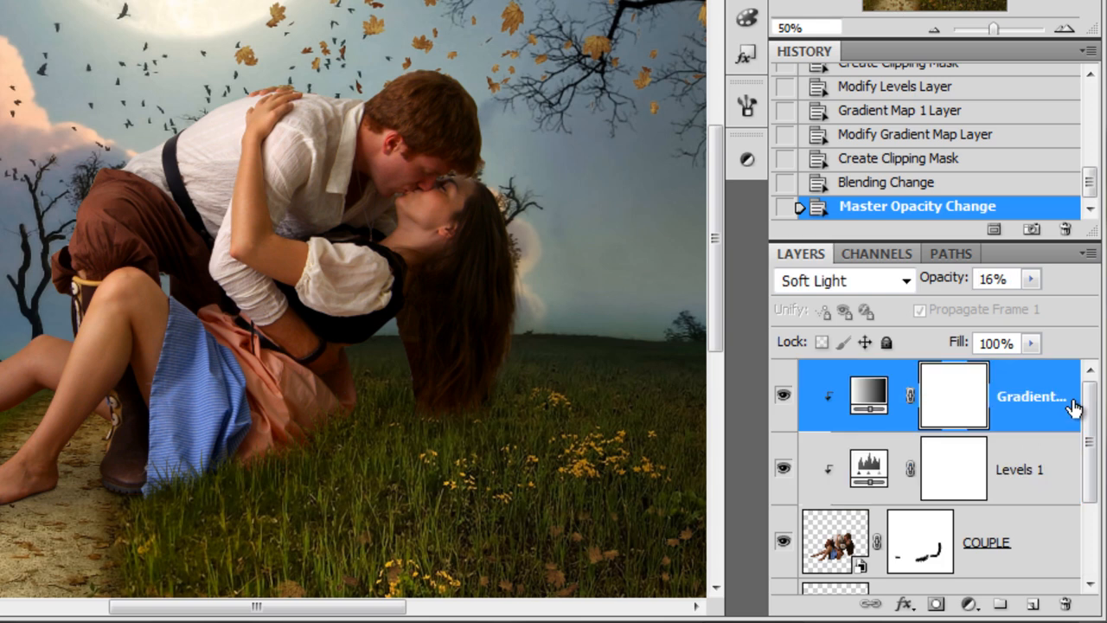
Compare the couple's colours with the Gradient Map layer hidden and shown.
click(784, 399)
click(783, 400)
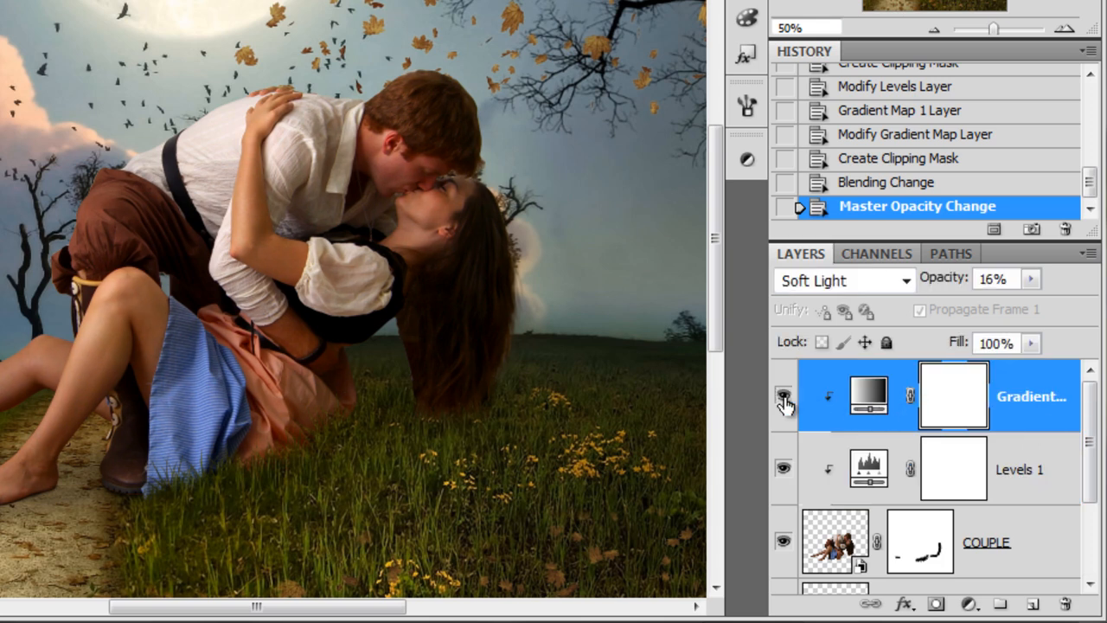
click(783, 399)
click(784, 401)
scroll(464, 330, right, 3)
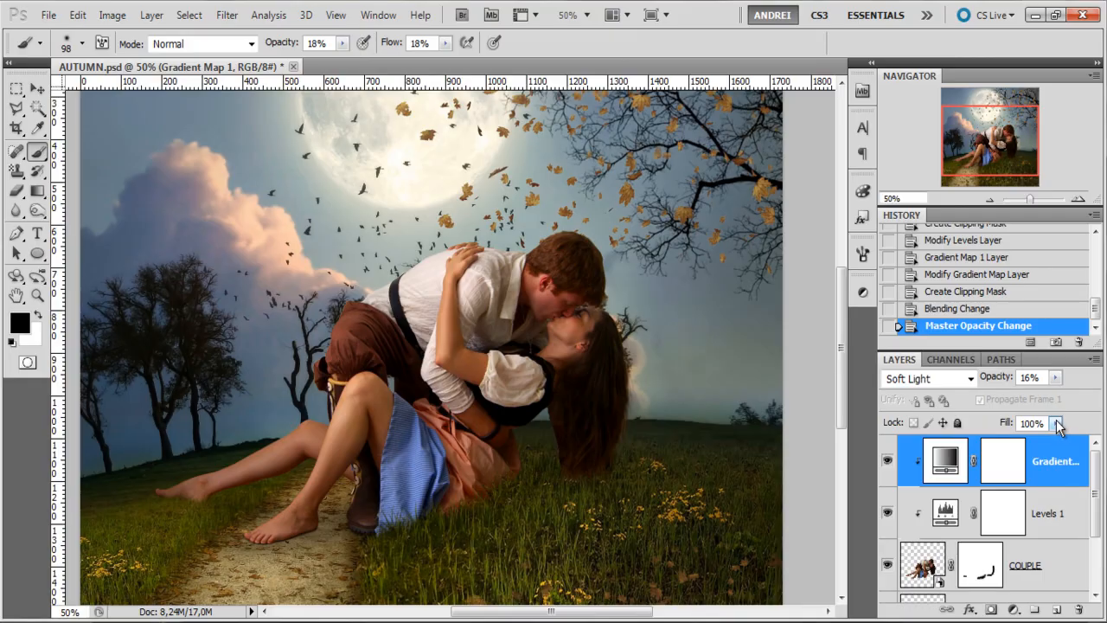
Open the stock photo of the apples and overturned basket, apples_3_by_twilitesmuse-d4j09no.jpg, from the photoshop folder.
drag(363, 461, 386, 378)
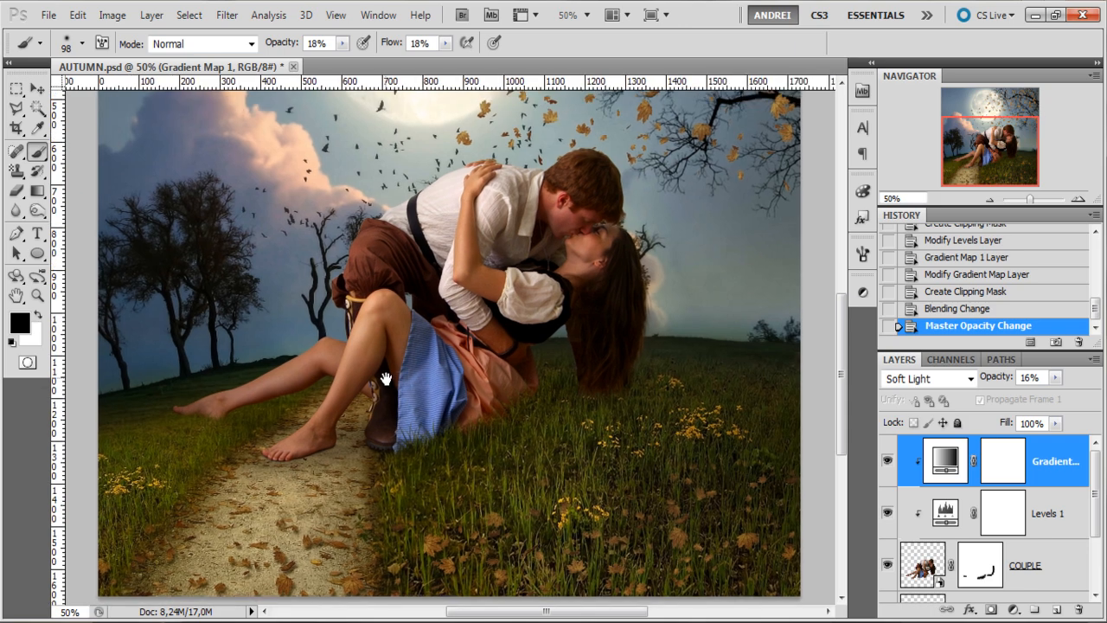
click(48, 15)
click(64, 48)
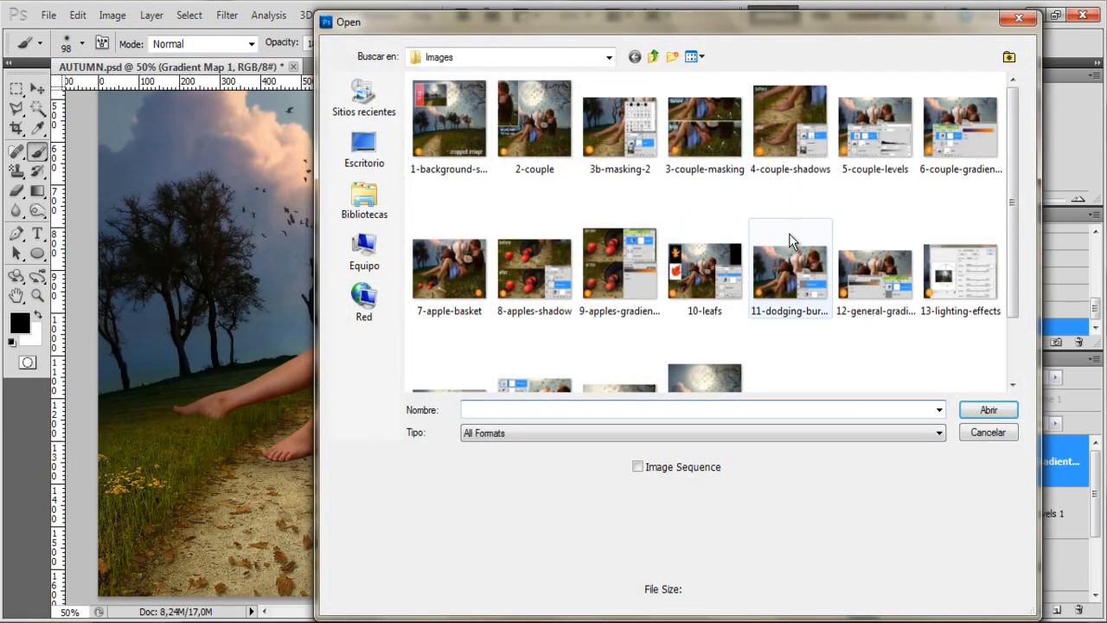
click(654, 59)
click(655, 58)
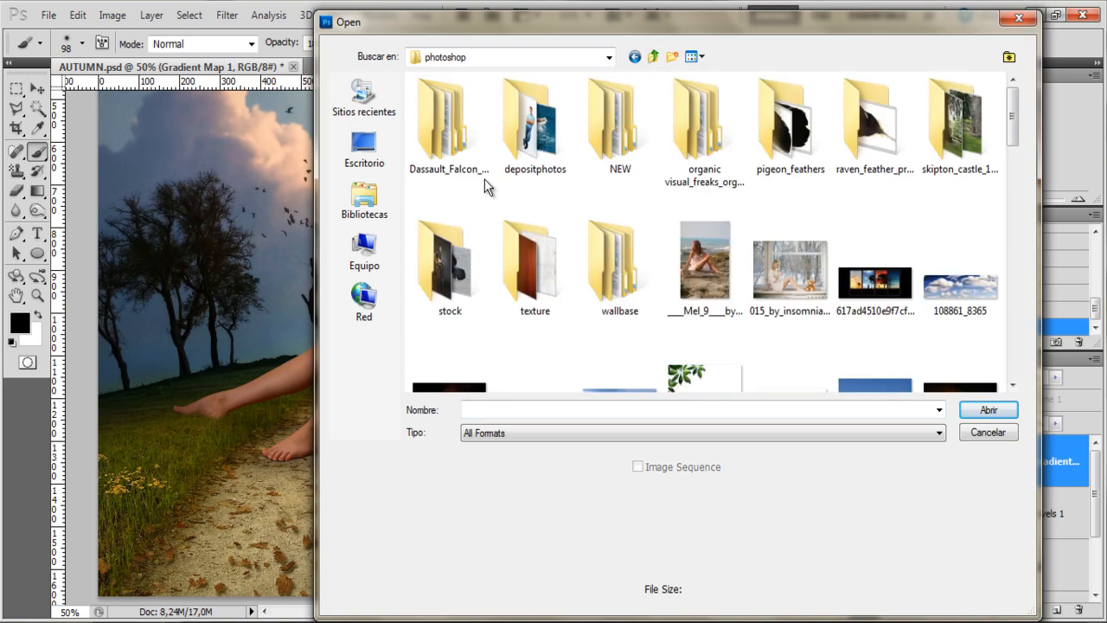
click(485, 179)
text(ap)
click(988, 410)
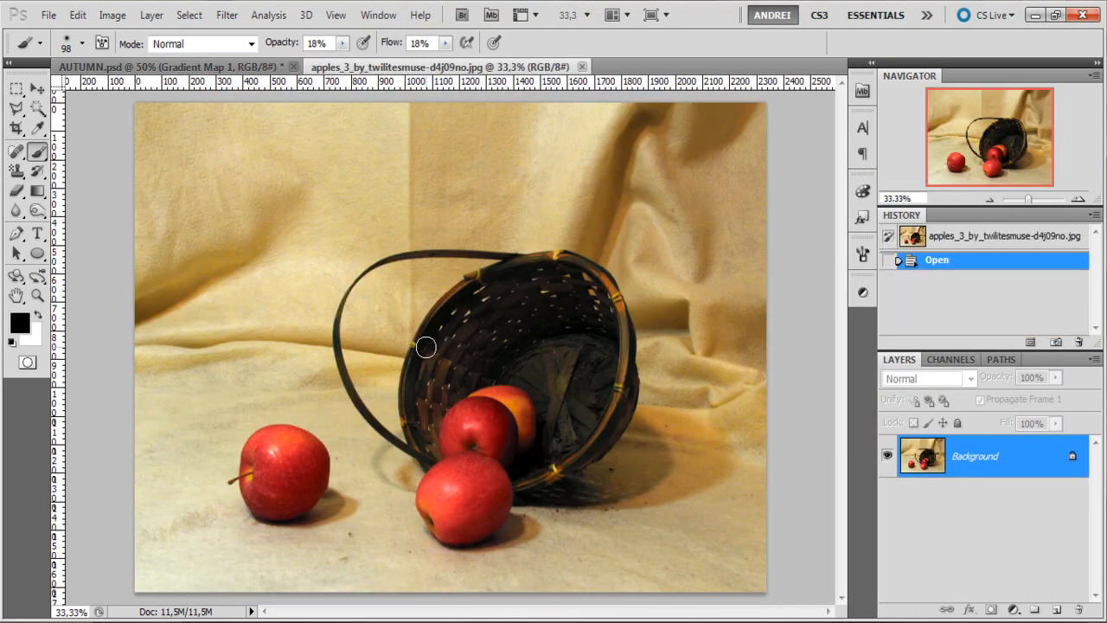
Convert the apple photo's Background into a normal layer and add an empty white layer mask to it.
scroll(603, 473, up, 1)
drag(1071, 459, 1077, 608)
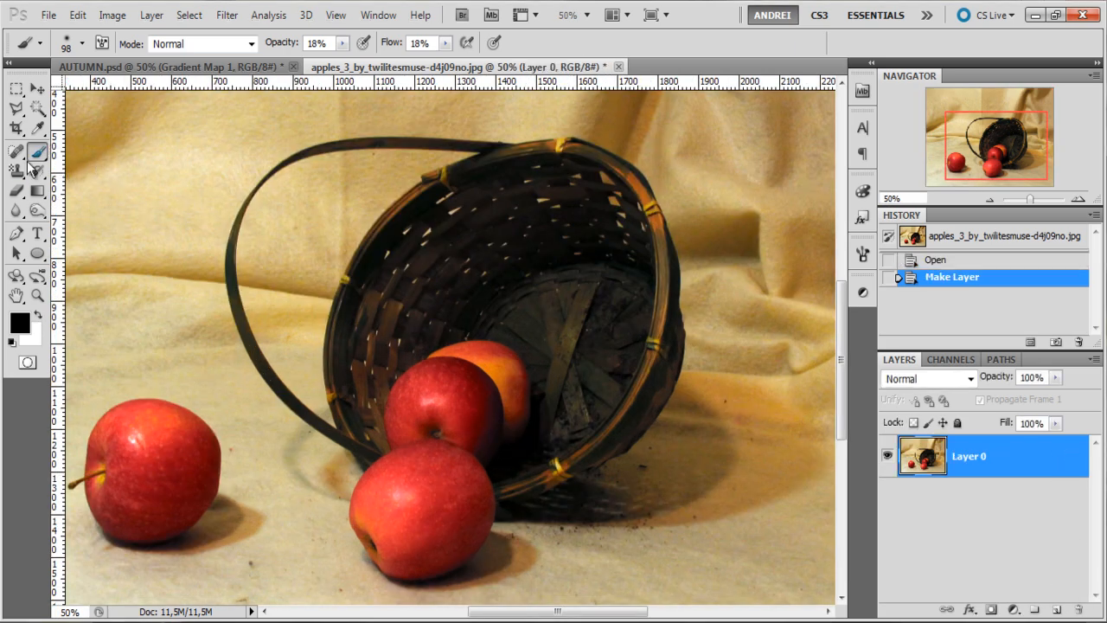
click(15, 234)
scroll(695, 271, up, 1)
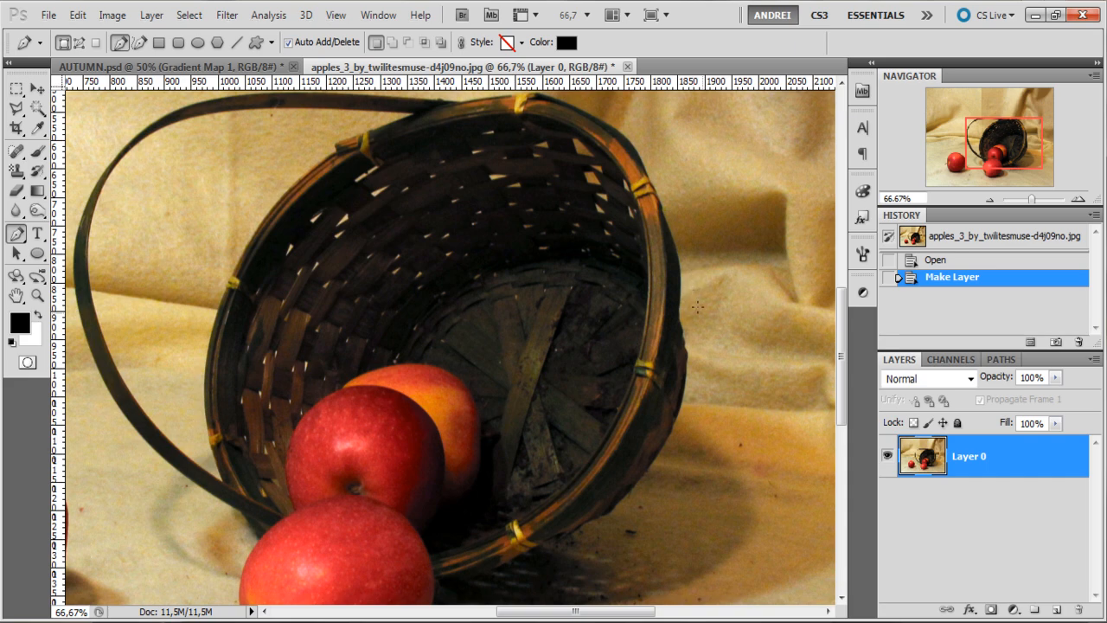
click(988, 610)
Set the Pen tool to draw paths and begin a work path along the basket's outer right edge.
scroll(681, 253, up, 2)
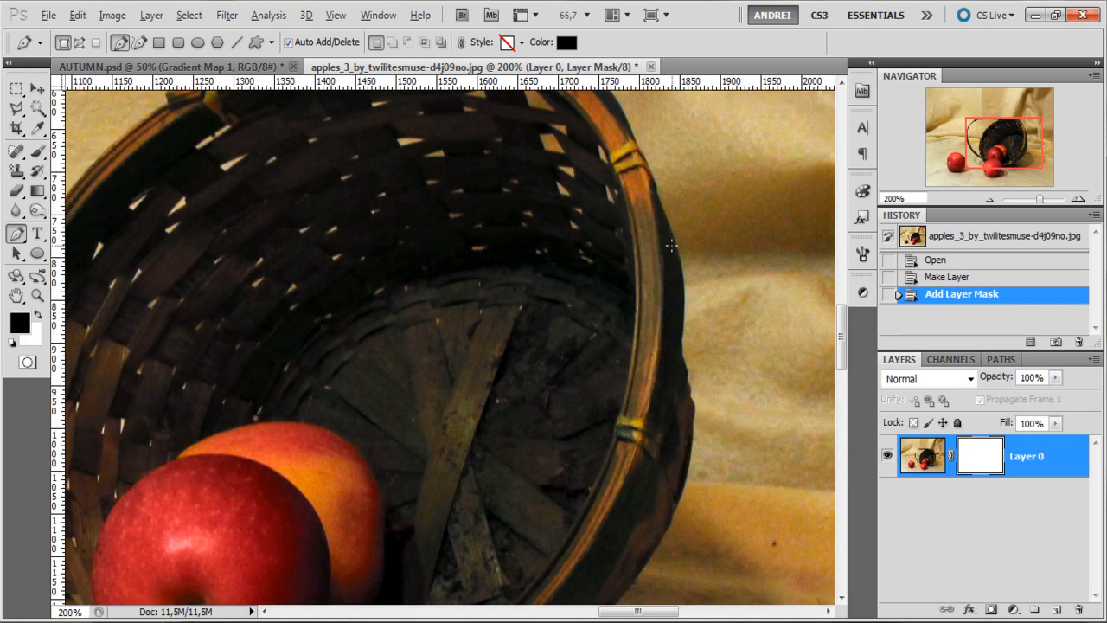
drag(650, 360, 587, 419)
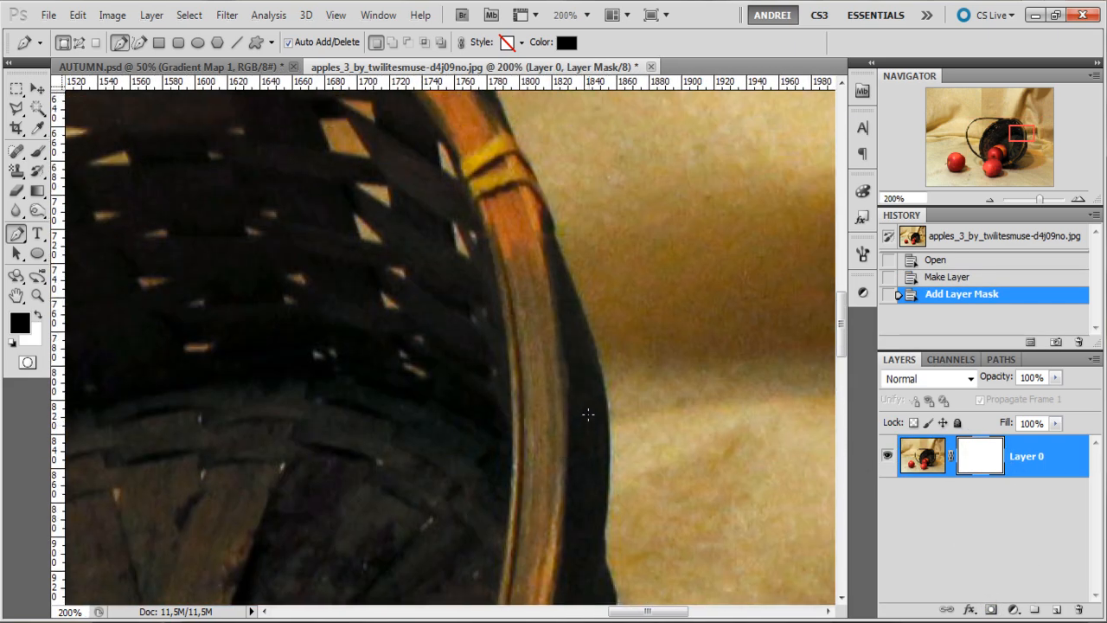
click(79, 41)
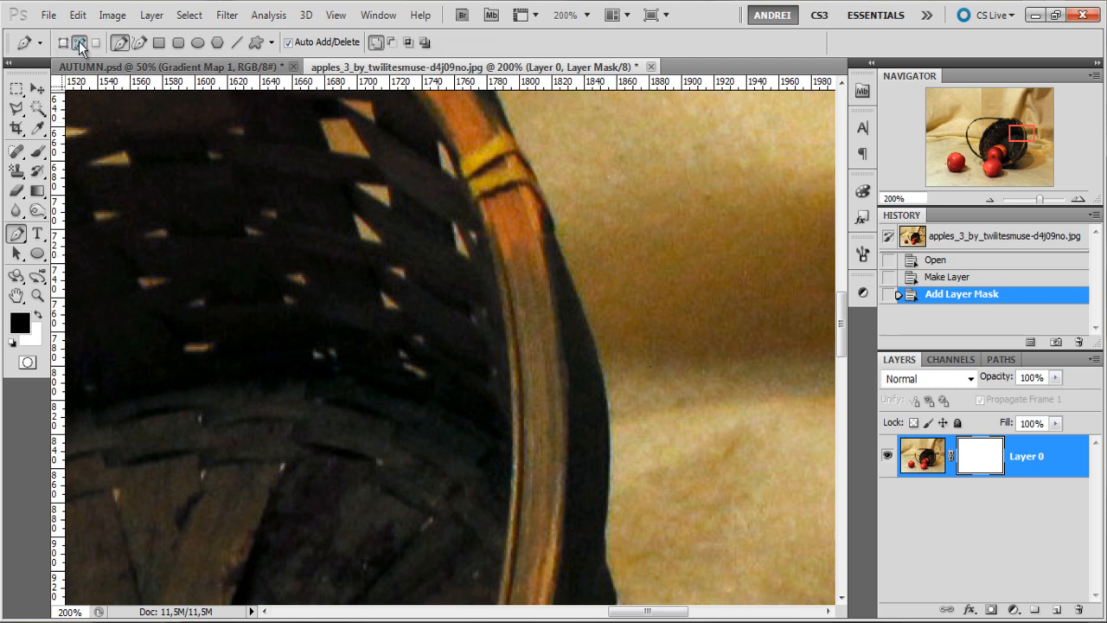
scroll(600, 331, up, 1)
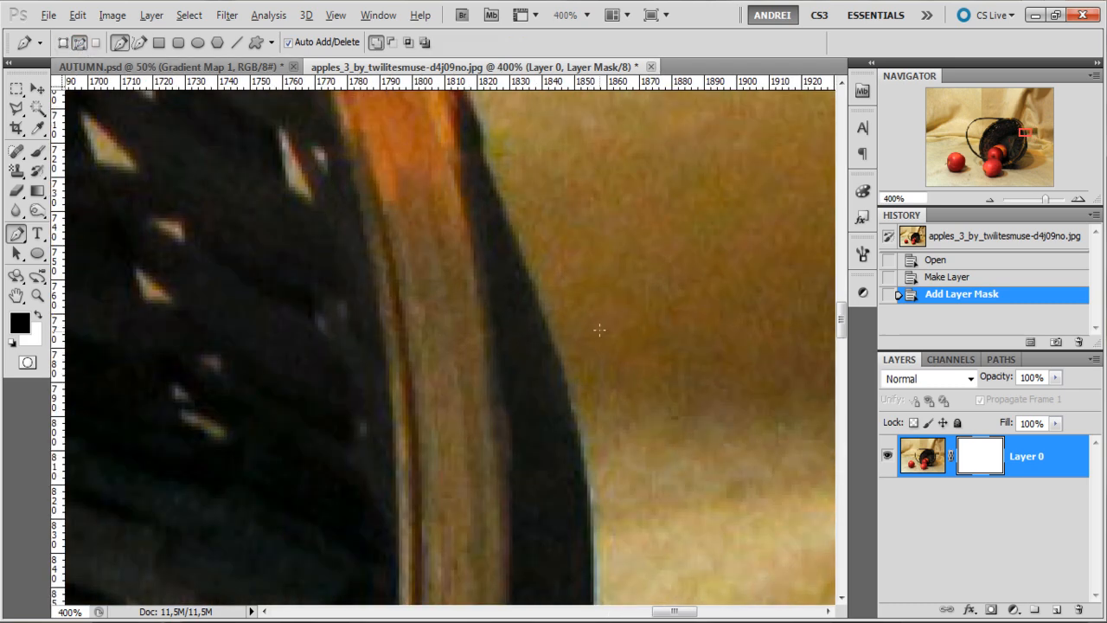
click(588, 483)
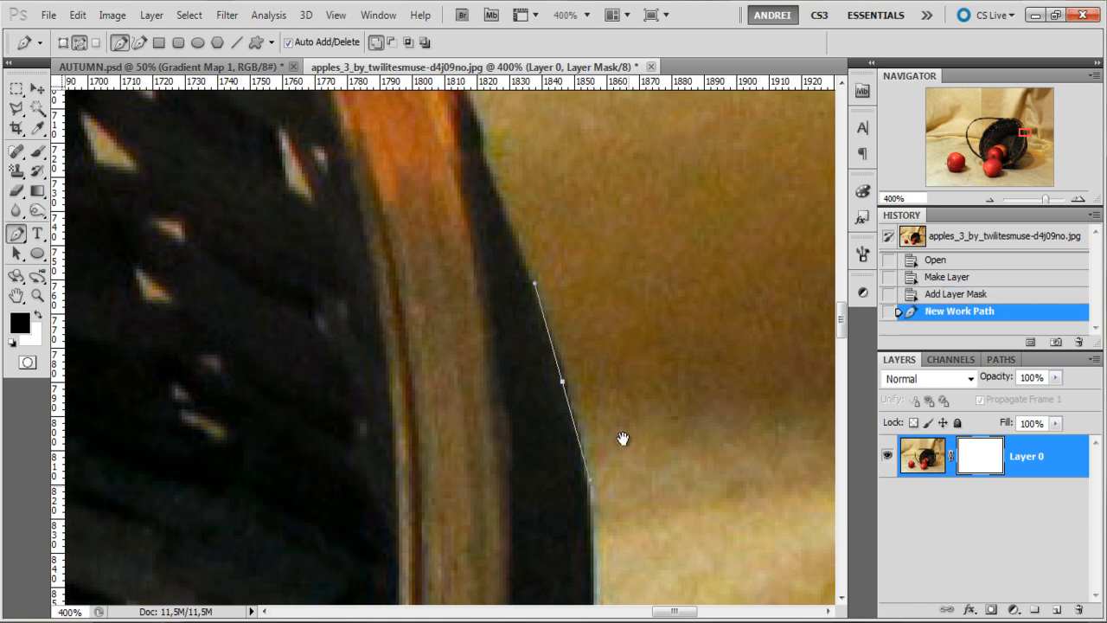
drag(628, 545, 592, 288)
drag(548, 529, 545, 551)
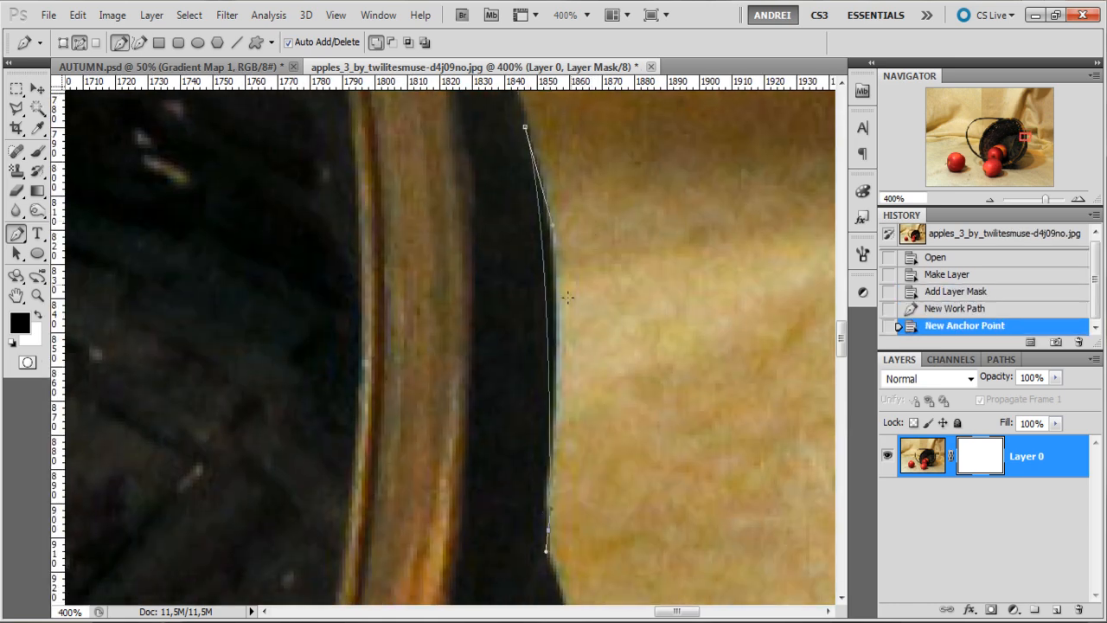
Continue the path down the basket's right edge with closely spaced anchor points around the uneven bulge.
drag(553, 226, 575, 241)
drag(547, 227, 506, 78)
drag(518, 330, 504, 419)
key(ctrl+z)
drag(505, 430, 510, 453)
drag(514, 465, 520, 473)
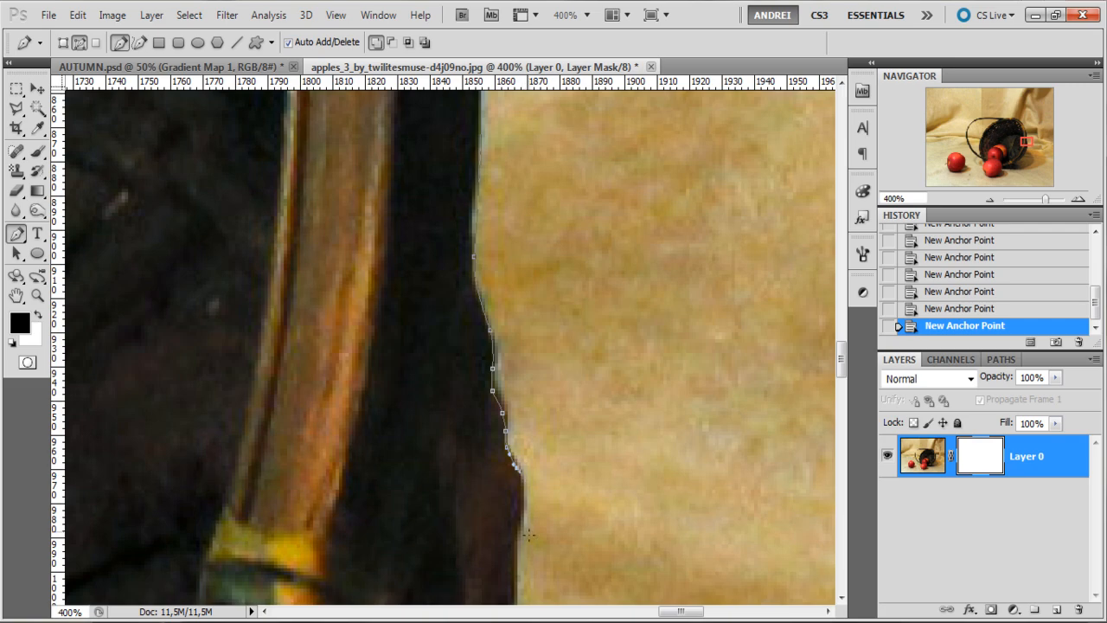
Extend the path around the basket's lower right side and under its rim to the front apple.
drag(523, 514, 541, 257)
drag(489, 538, 471, 590)
drag(529, 488, 661, 137)
drag(454, 514, 393, 600)
drag(259, 553, 717, 164)
drag(516, 438, 472, 462)
drag(216, 519, 778, 259)
drag(271, 509, 233, 498)
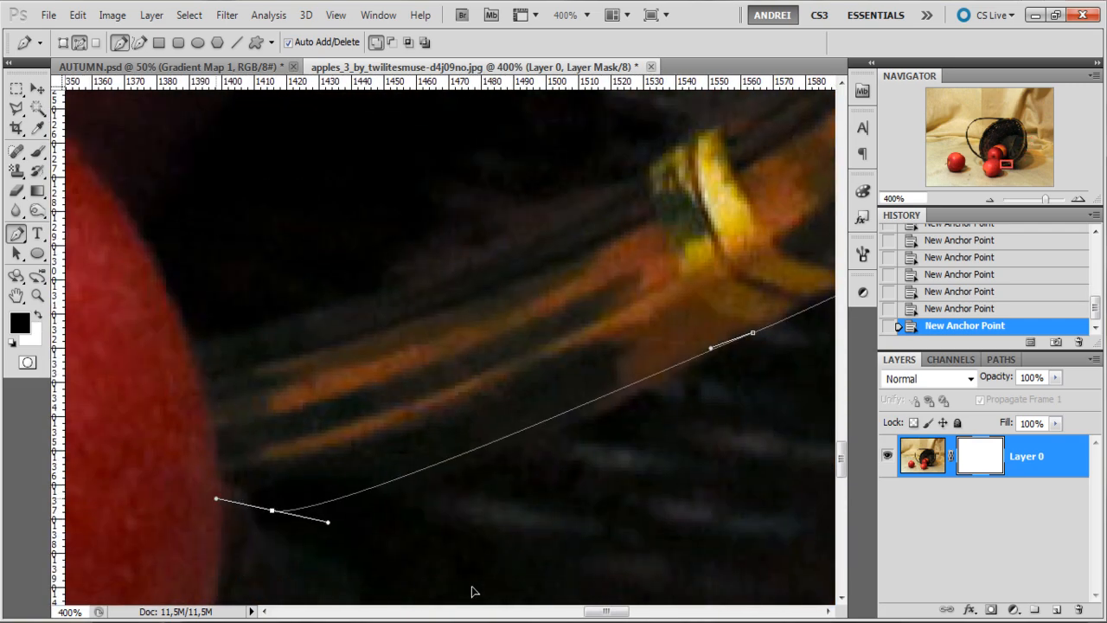
click(227, 505)
Trace the path around the underside of the front apple and past its hollow.
key(ctrl+minus)
drag(337, 553, 628, 314)
drag(349, 432, 159, 415)
drag(356, 183, 642, 267)
drag(444, 499, 539, 505)
drag(489, 444, 394, 325)
drag(351, 271, 326, 236)
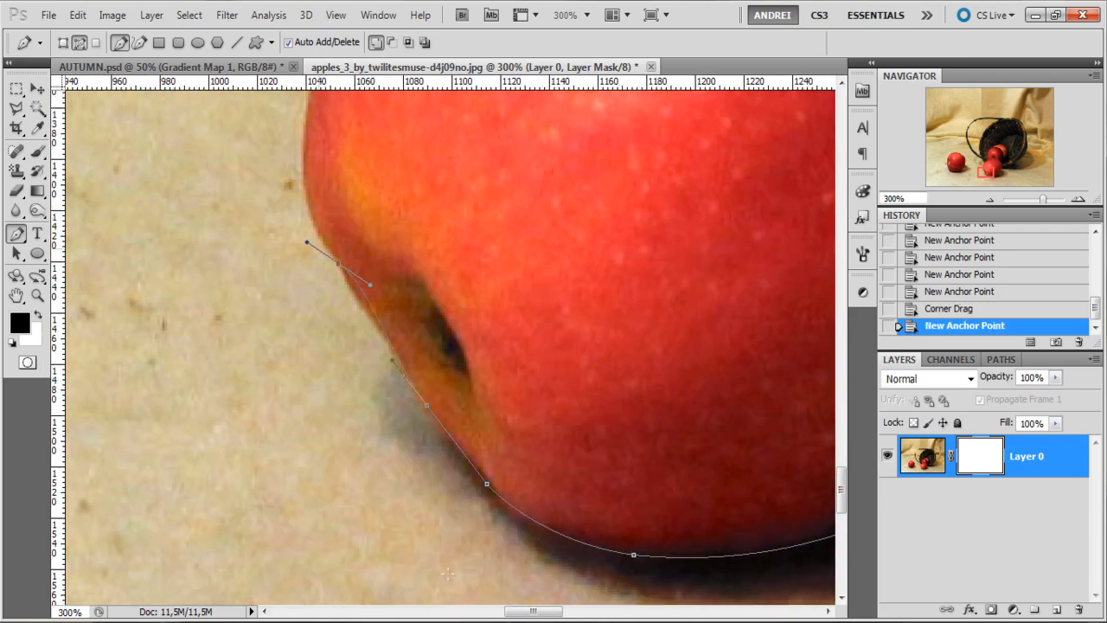
Carry the path up the front apple's left side and onto the lower part of the basket handle.
drag(480, 363, 454, 565)
drag(303, 270, 333, 127)
drag(497, 340, 437, 590)
drag(383, 306, 450, 251)
drag(250, 557, 399, 607)
drag(531, 356, 469, 405)
drag(421, 440, 408, 497)
click(384, 325)
drag(73, 391, 398, 607)
drag(313, 254, 218, 143)
Trace the path up the outer left edge of the basket handle.
key(ctrl+minus)
drag(281, 409, 397, 606)
drag(275, 151, 229, 18)
drag(479, 245, 524, 556)
drag(288, 147, 321, 10)
drag(742, 97, 711, 257)
key(ctrl+plus)
drag(378, 157, 496, 49)
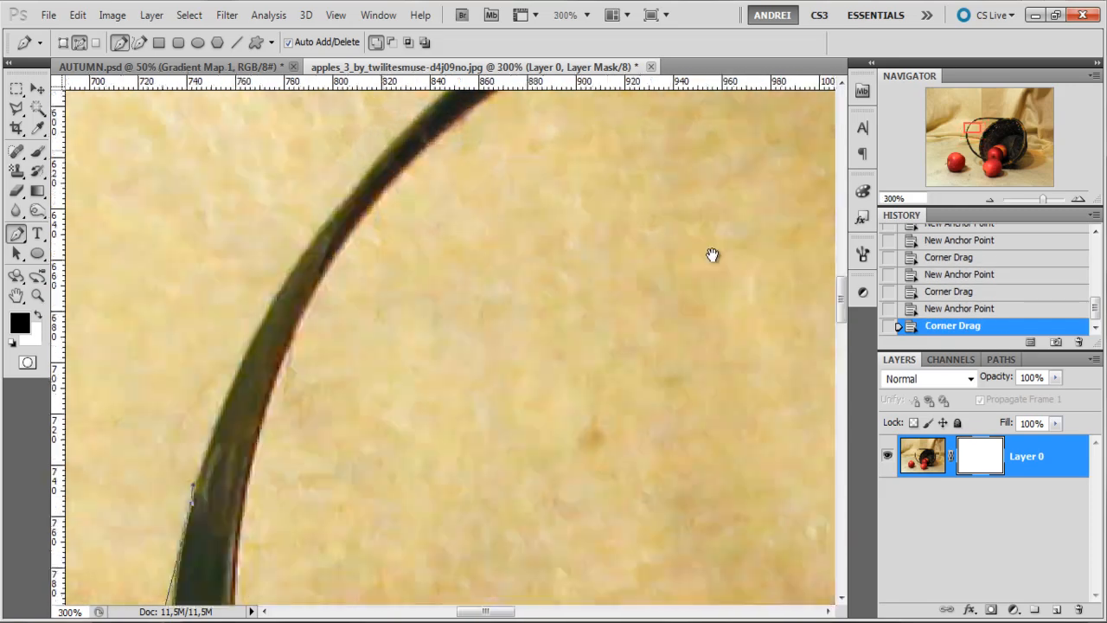
Trace the path over the top of the handle and the basket's upper rim, and close it at its start.
drag(702, 251, 488, 455)
key(ctrl+minus)
mouse_move(527, 200)
mouse_down()
mouse_move(701, 157)
mouse_move(593, 181)
mouse_up()
drag(692, 363, 326, 447)
drag(790, 283, 825, 289)
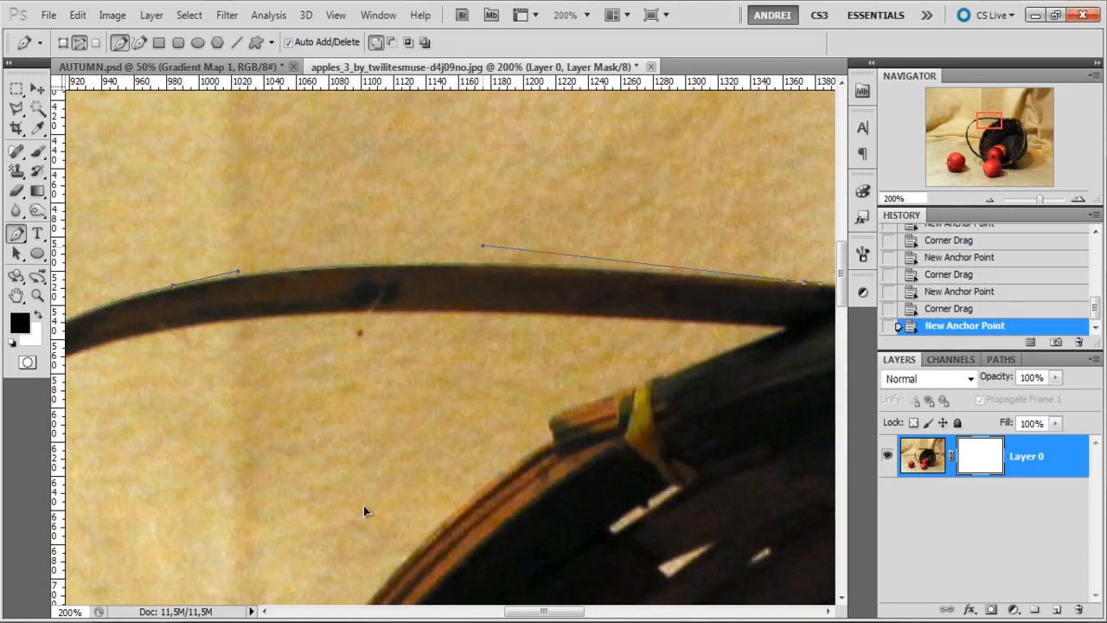
drag(735, 458, 389, 471)
click(553, 307)
drag(640, 422, 350, 332)
click(570, 487)
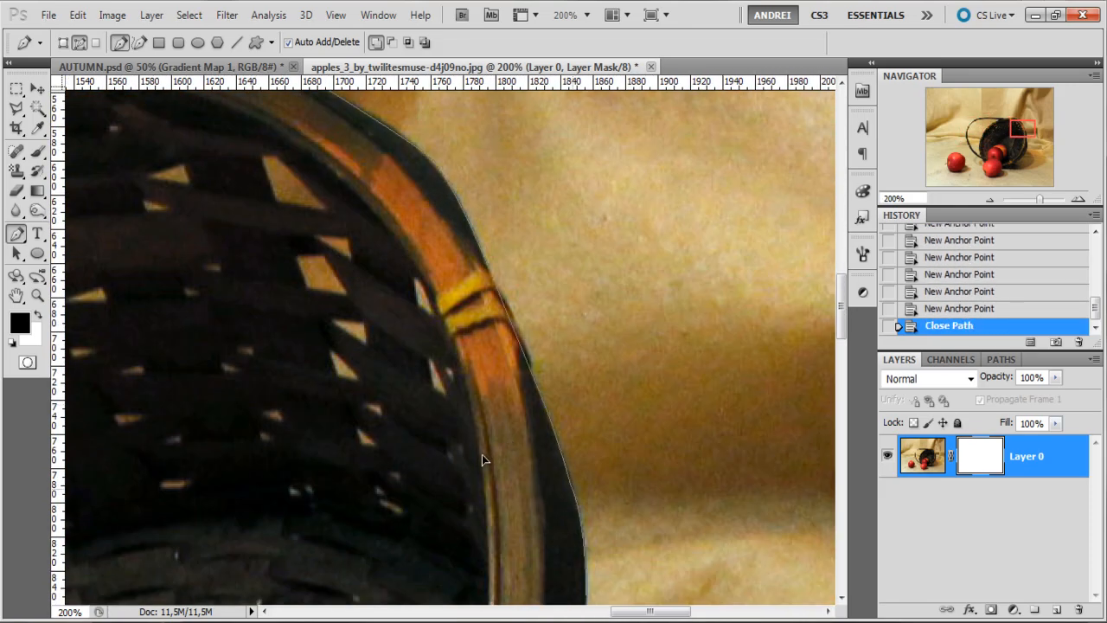
Turn the path into a selection, invert it, fill the layer mask with black outside the basket, and deselect.
key(ctrl+minus)
key(ctrl+minus)
key(ctrl+minus)
right_click(415, 432)
click(454, 481)
key(Return)
key(ctrl+shift+i)
key(alt+BackSpace)
key(ctrl+d)
Start a new path along the inner edge of the basket handle, down to where it meets the basket.
key(ctrl+plus)
key(ctrl+plus)
key(ctrl+plus)
key(ctrl+plus)
key(ctrl+plus)
click(692, 259)
key(ctrl+minus)
key(ctrl+minus)
drag(484, 199, 271, 229)
key(ctrl+minus)
drag(355, 523, 194, 269)
drag(286, 116, 268, 166)
drag(410, 496, 460, 555)
drag(714, 375, 643, 207)
key(ctrl+plus)
alt+click(236, 331)
click(361, 400)
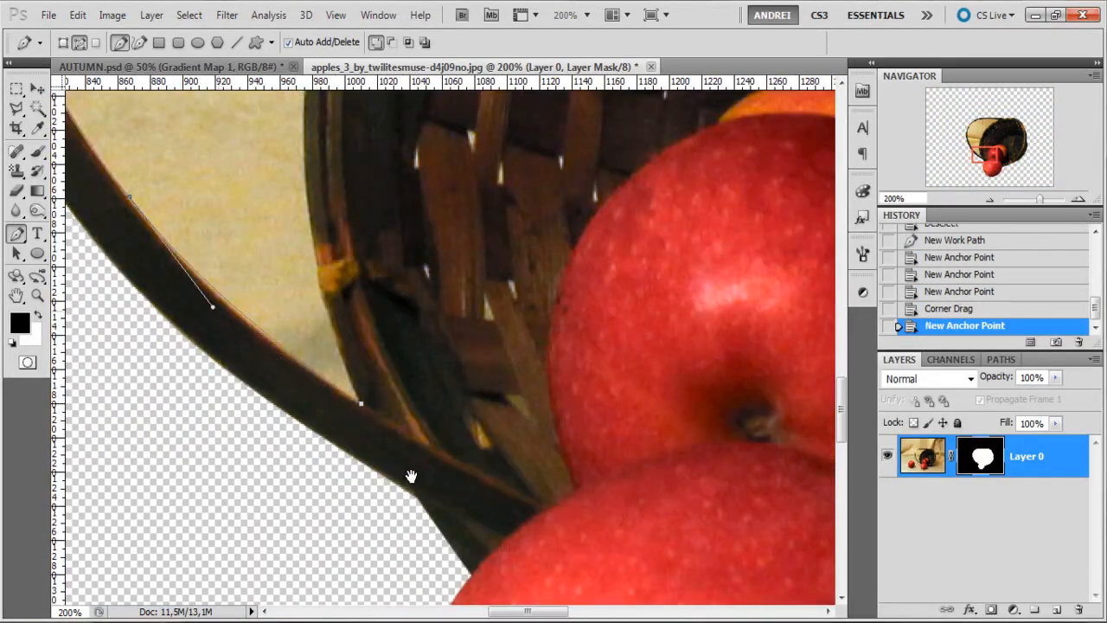
Trace the path up the basket's left rim and close it around the background area inside the handle.
drag(437, 469, 452, 543)
drag(321, 283, 321, 146)
drag(278, 104, 256, 504)
click(368, 328)
key(ctrl+minus)
key(ctrl+plus)
drag(285, 161, 132, 508)
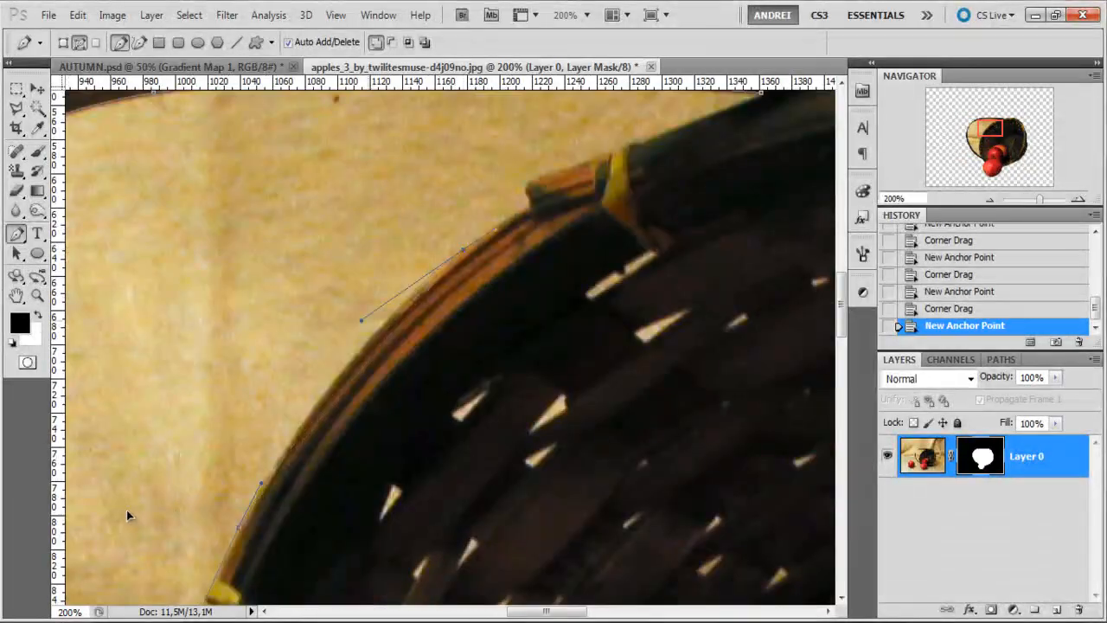
drag(273, 348, 113, 518)
click(605, 261)
Convert the handle-opening path to a selection, fill it with black on the layer mask, and deselect.
right_click(187, 472)
click(226, 521)
key(Return)
key(alt+BackSpace)
key(ctrl+d)
Outline the light background gaps in the basket's weave with small closed paths.
key(ctrl+plus)
drag(744, 562, 224, 508)
click(461, 257)
click(513, 412)
click(533, 457)
click(591, 465)
click(343, 271)
drag(629, 388, 557, 258)
click(498, 373)
click(545, 375)
click(548, 408)
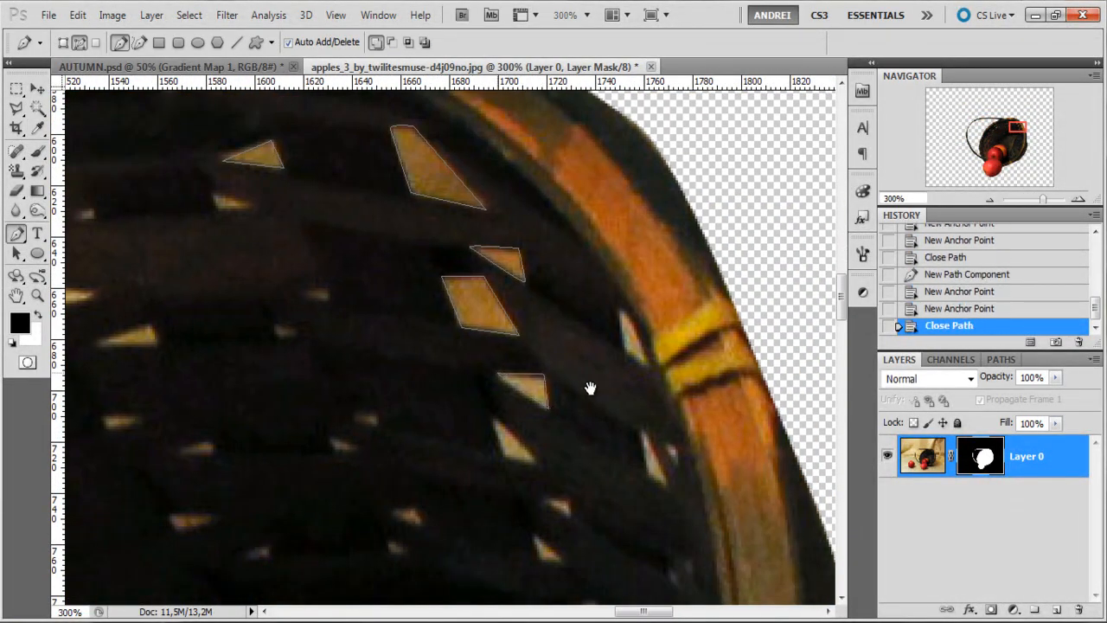
click(210, 360)
Convert the weave-gap paths to a selection, fill it with black on the layer mask, and deselect.
key(ctrl+minus)
right_click(330, 326)
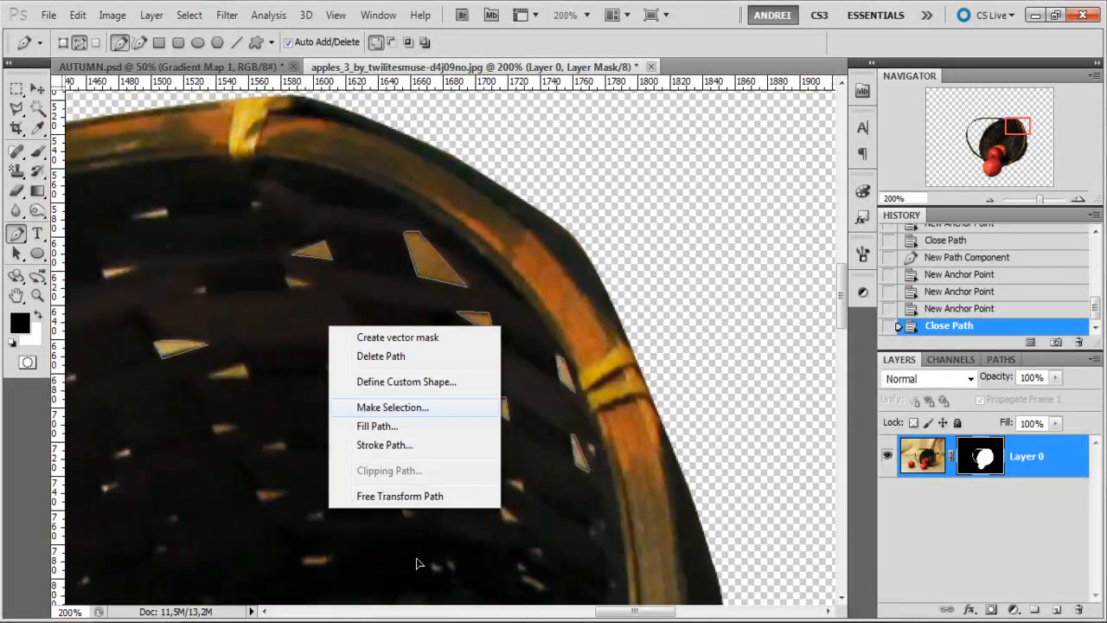
click(391, 407)
key(Return)
key(alt+BackSpace)
key(ctrl+d)
Disable the layer mask and begin a new path at the top of the loose apple beside the basket.
right_click(980, 456)
click(974, 287)
key(ctrl+plus)
key(ctrl+plus)
key(ctrl+plus)
key(ctrl+plus)
drag(329, 286, 479, 265)
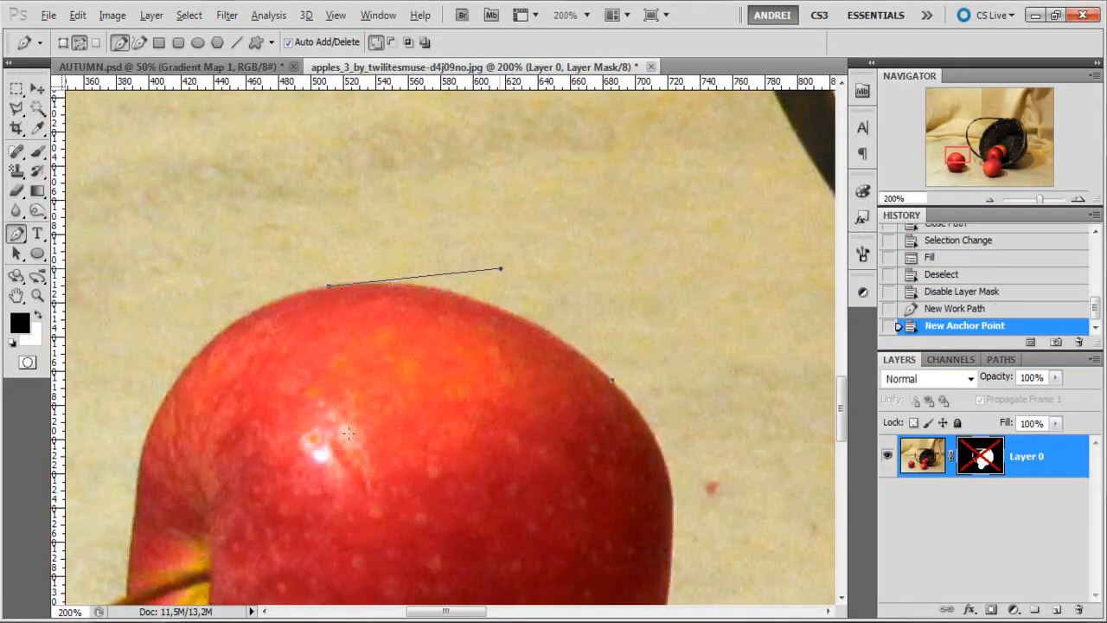
Continue the path down the loose apple's right side and around its underside.
drag(346, 437, 217, 267)
drag(549, 327, 563, 409)
drag(210, 420, 331, 232)
click(656, 295)
drag(511, 464, 417, 509)
drag(213, 462, 122, 402)
Trace the path up the loose apple's lower left side and around its stem.
key(ctrl+plus)
drag(108, 464, 439, 462)
click(297, 288)
drag(289, 427, 306, 413)
drag(369, 255, 374, 229)
click(318, 282)
drag(288, 306, 265, 316)
click(373, 232)
drag(534, 255, 490, 453)
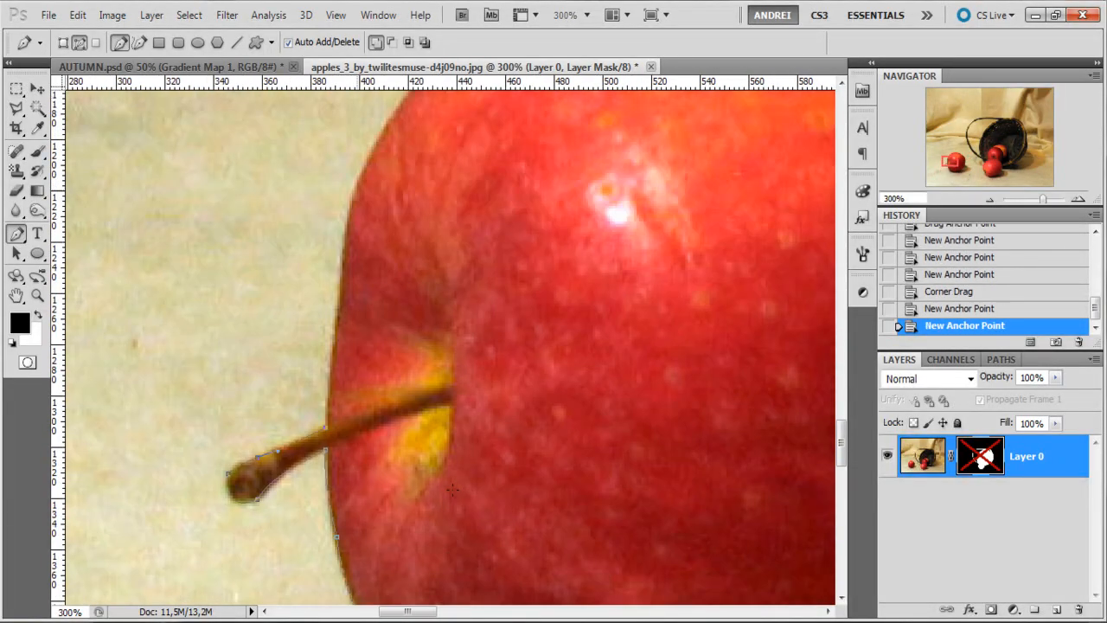
Trace the path up the loose apple's upper left side and close it at its starting point.
drag(348, 230, 362, 169)
drag(490, 337, 444, 501)
drag(407, 199, 467, 132)
click(381, 243)
drag(180, 262, 326, 248)
drag(266, 250, 246, 279)
Load the loose apple's path as a selection and re-enable the layer mask.
key(ctrl+minus)
key(ctrl+minus)
key(ctrl+minus)
key(ctrl+Return)
shift+click(980, 456)
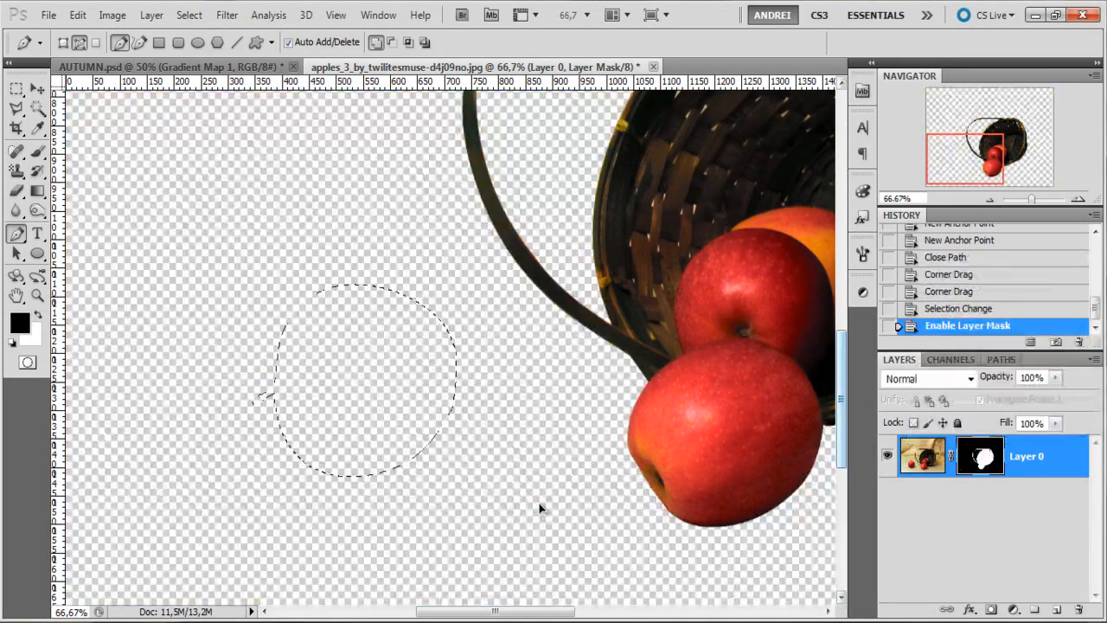
Fill the loose apple's selection with white on the mask, deselect, and apply the layer mask.
key(x)
key(alt+BackSpace)
key(ctrl+d)
key(ctrl+minus)
key(ctrl+minus)
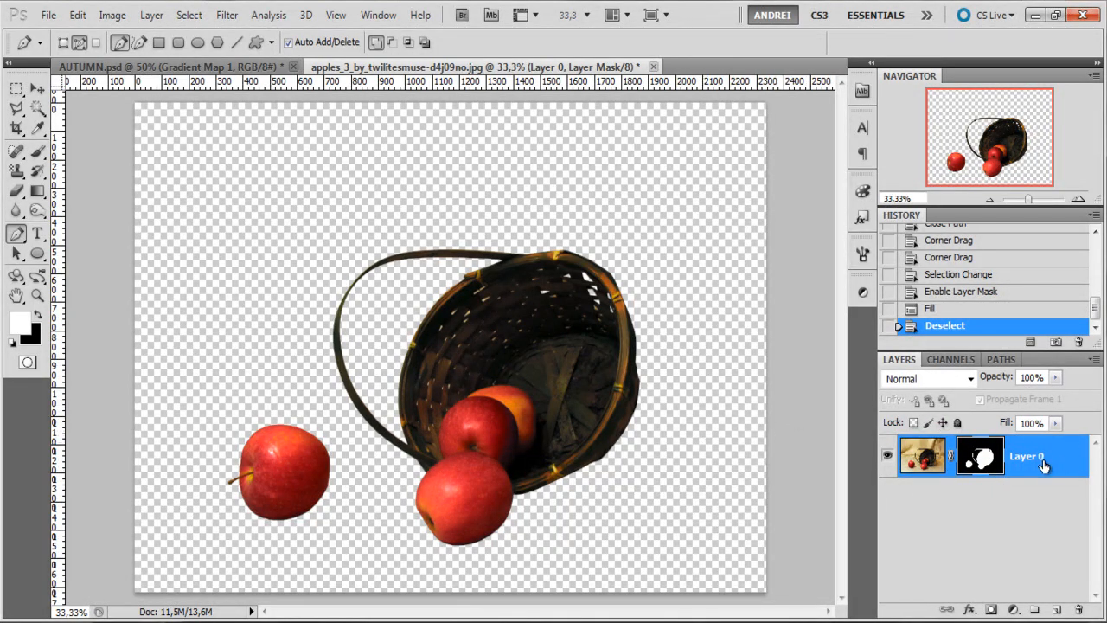
right_click(982, 458)
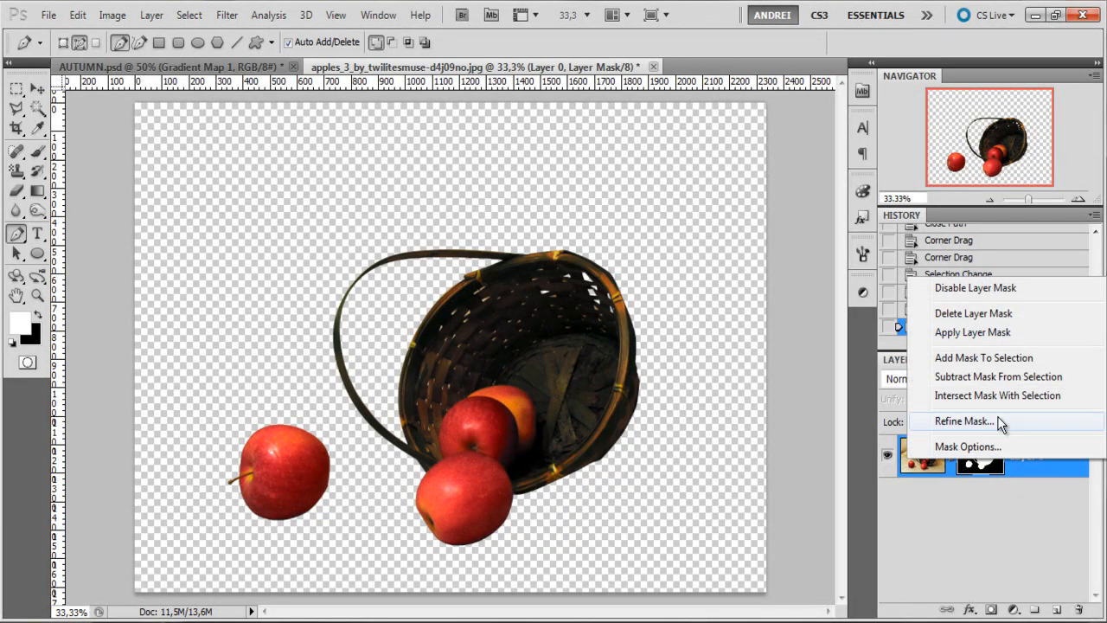
click(1001, 334)
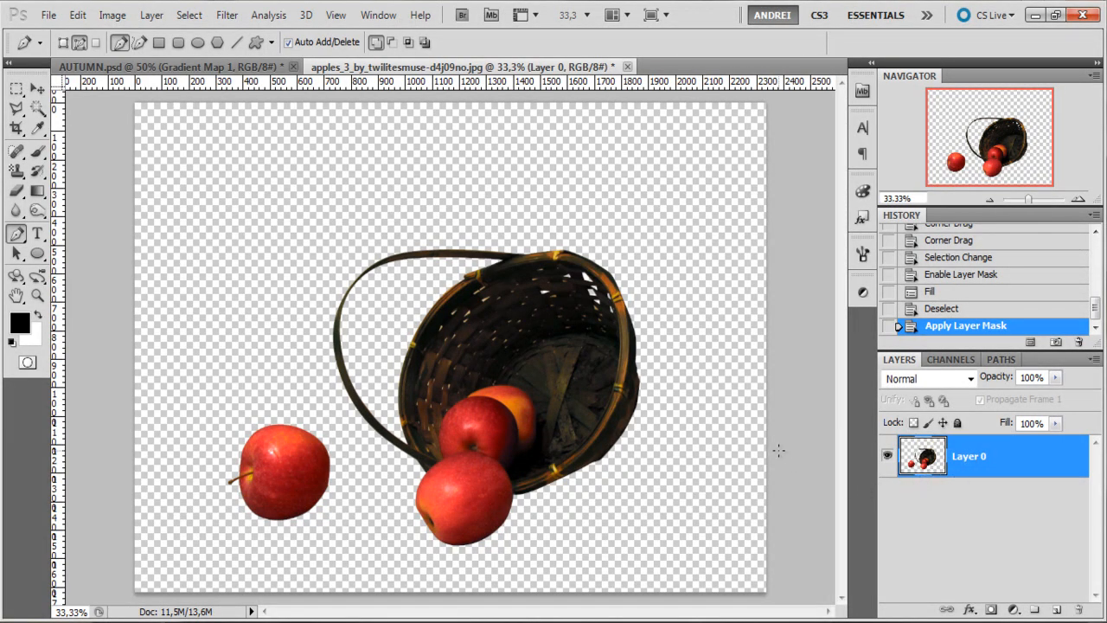
Cut the entire basket and apples cut-out and paste it into AUTUMN.psd above the Gradient Map layer.
key(ctrl+a)
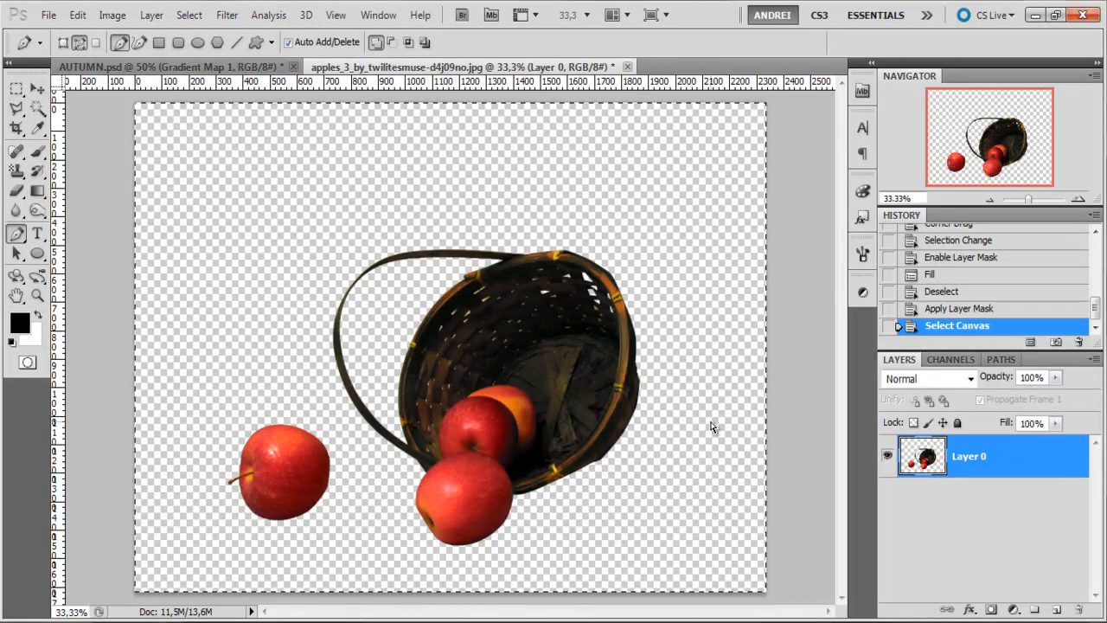
key(ctrl+x)
click(154, 65)
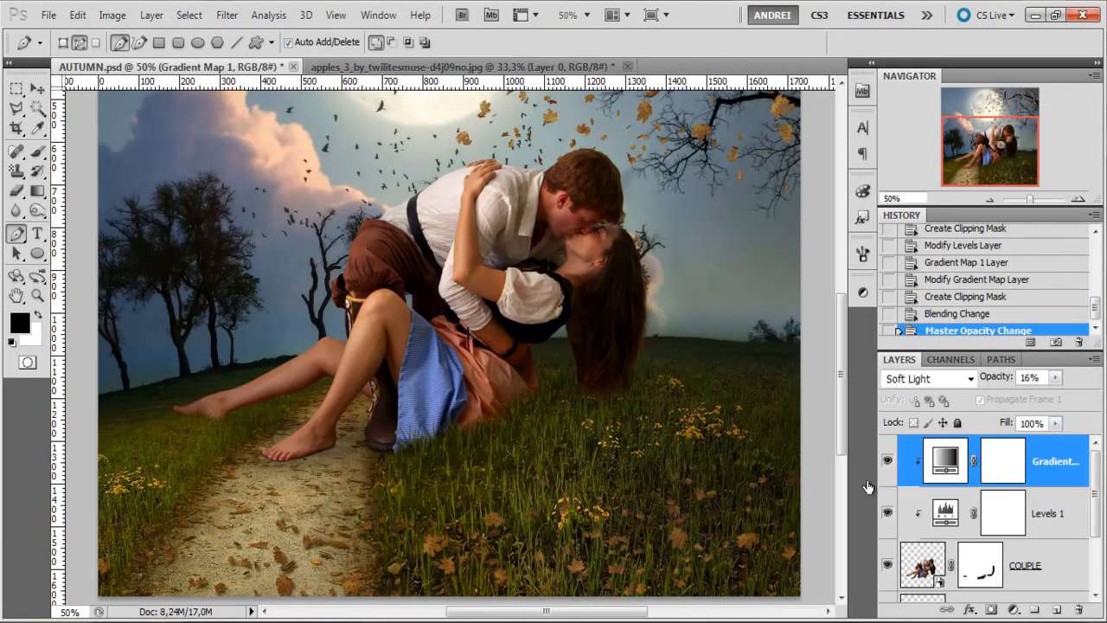
key(ctrl+v)
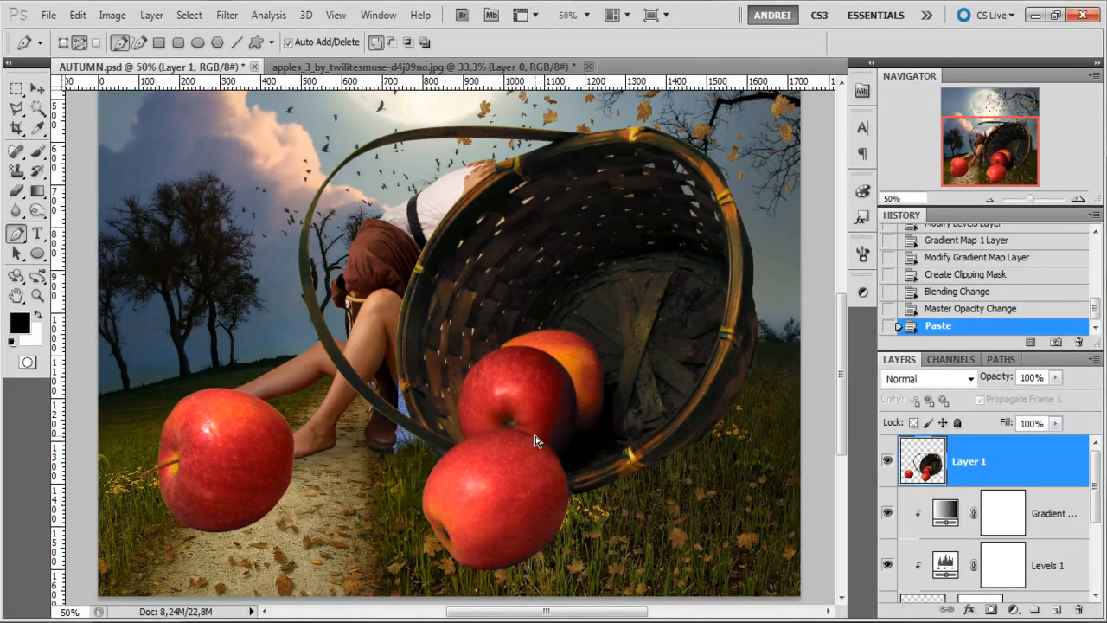
Rename the pasted layer APPLE BASKET and convert it to a smart object.
double_click(968, 461)
text(APPLE BASKET)
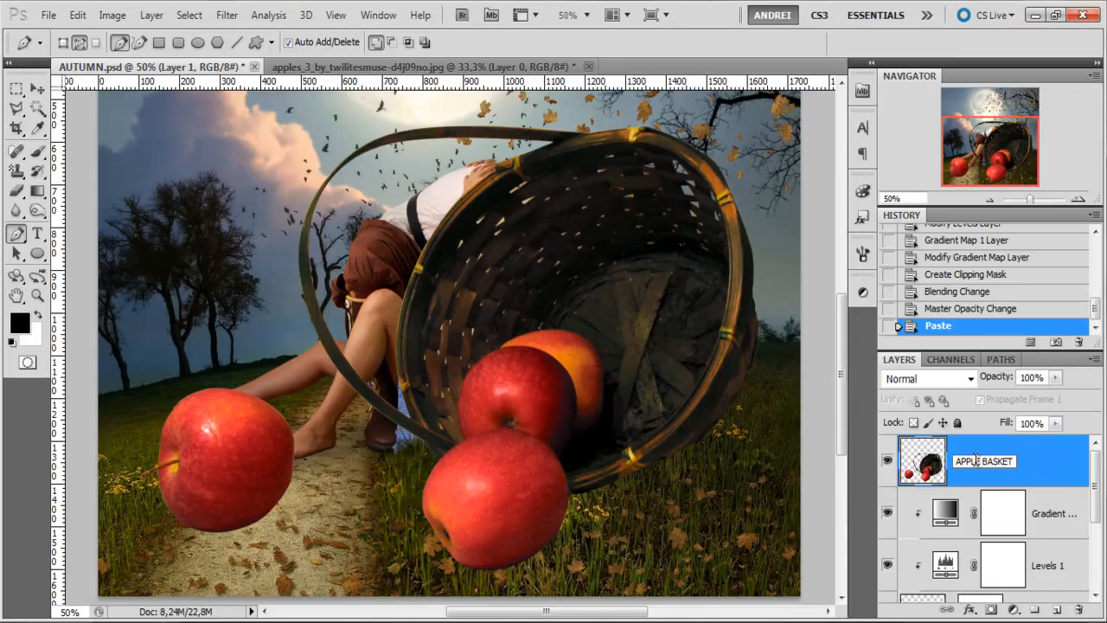
key(Return)
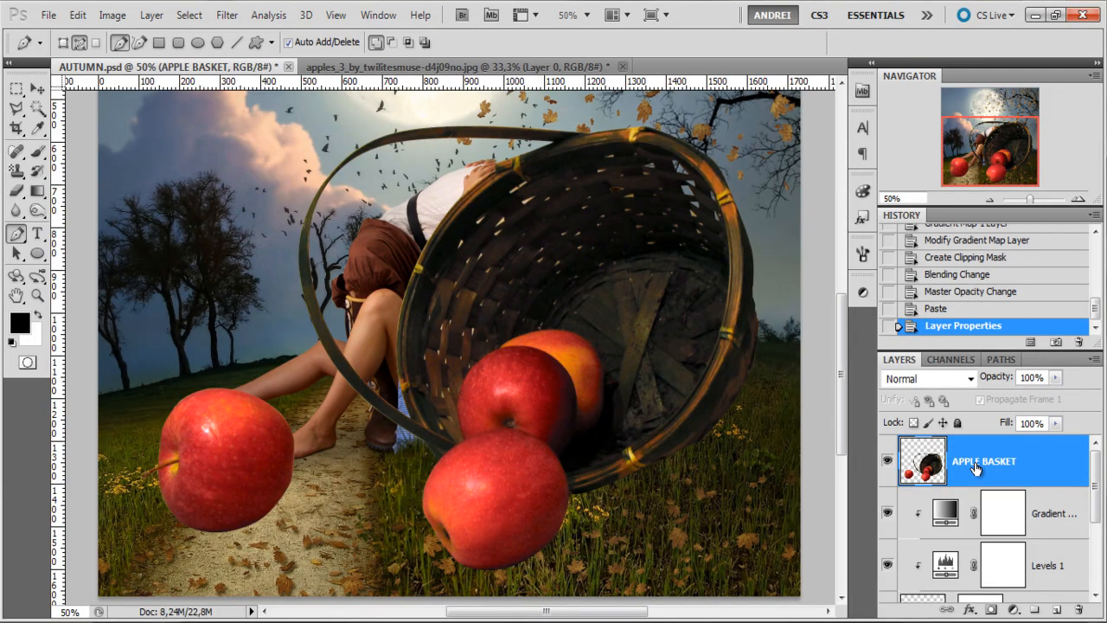
right_click(1053, 464)
click(966, 156)
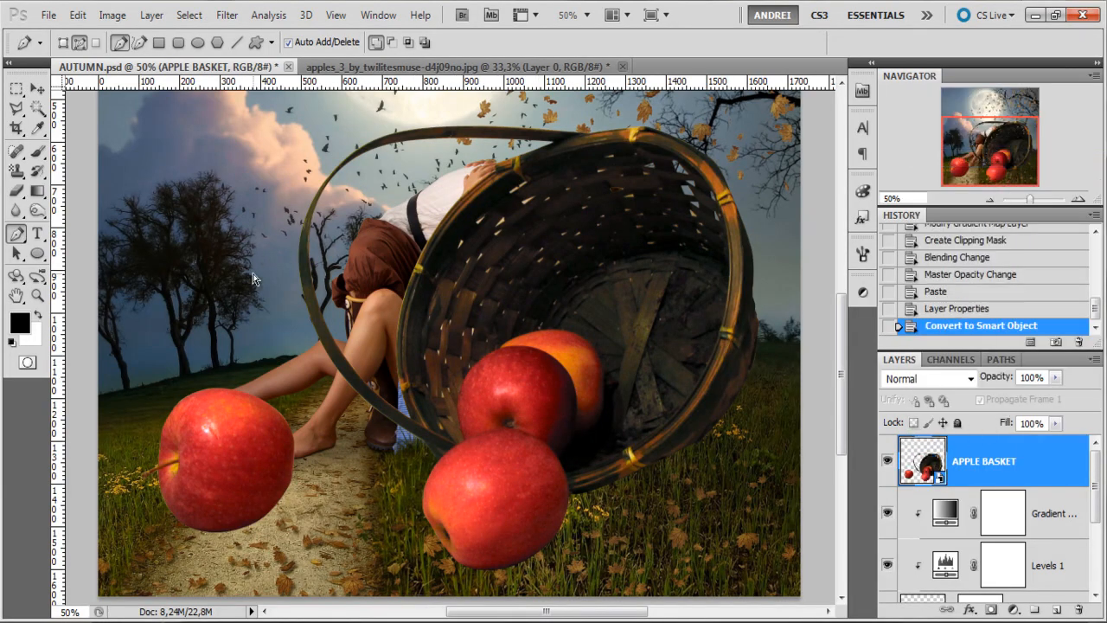
Scale the apple basket proportionally to about 26% and place it on the path beside the woman's foot.
key(ctrl+t)
drag(760, 126, 304, 453)
drag(283, 530, 302, 494)
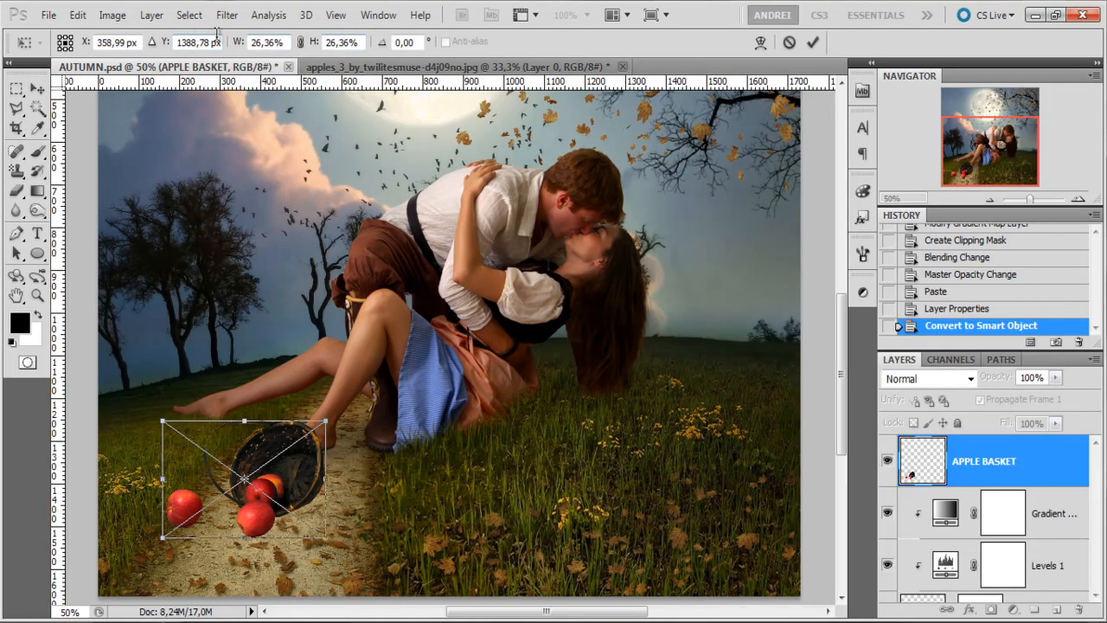
key(Return)
key(p)
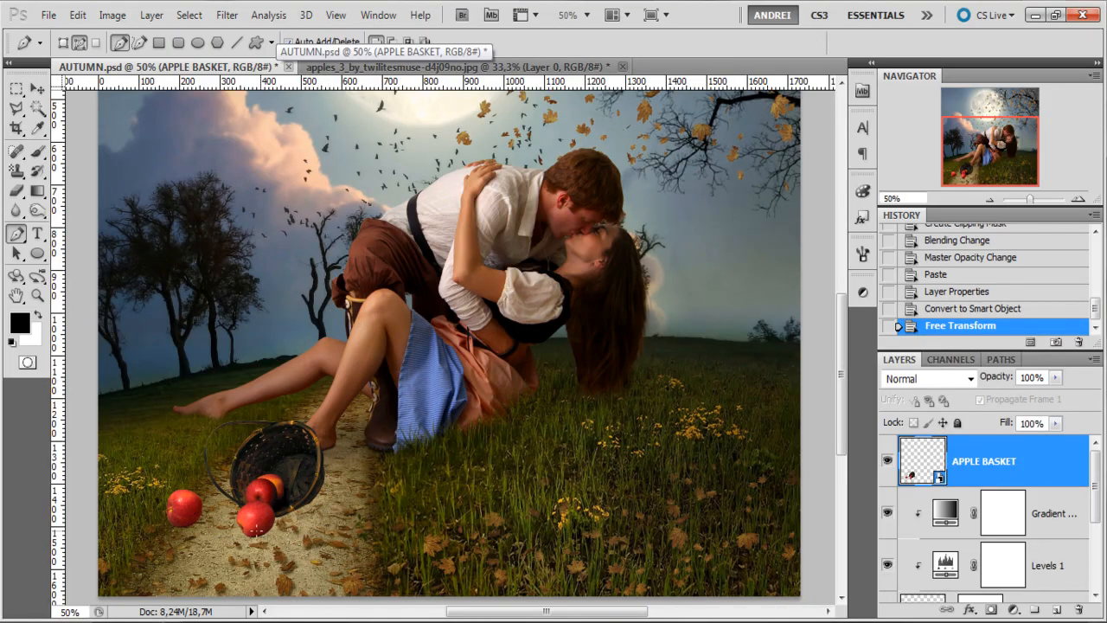
Examine how the scaled basket and apples sit on the path, both close up and against the couple.
key(ctrl+plus)
key(ctrl+plus)
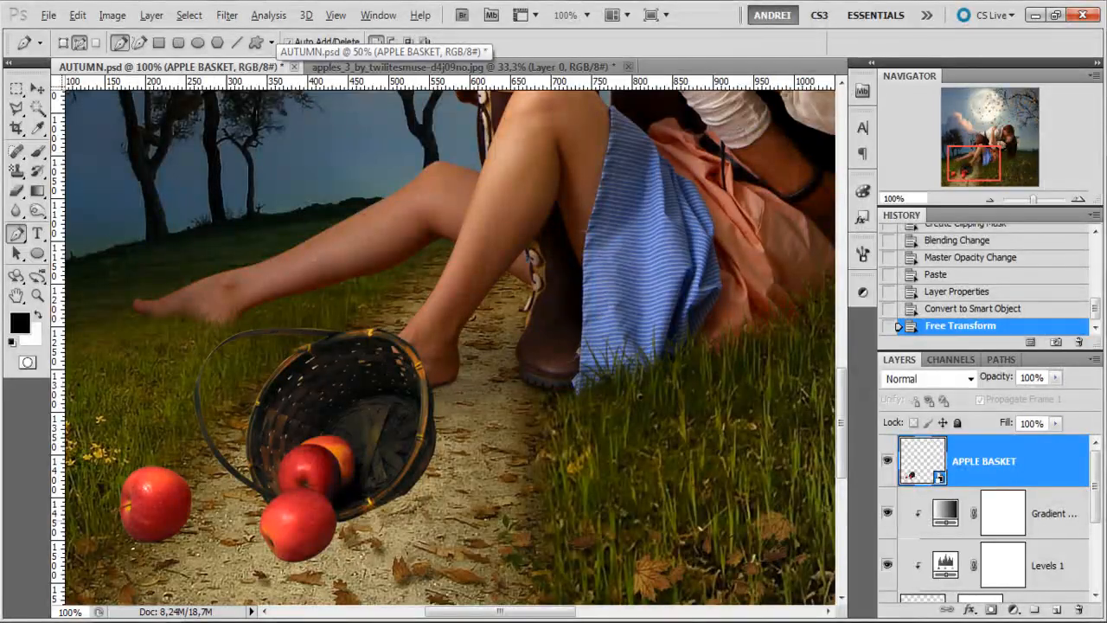
drag(371, 481, 420, 383)
key(ctrl+minus)
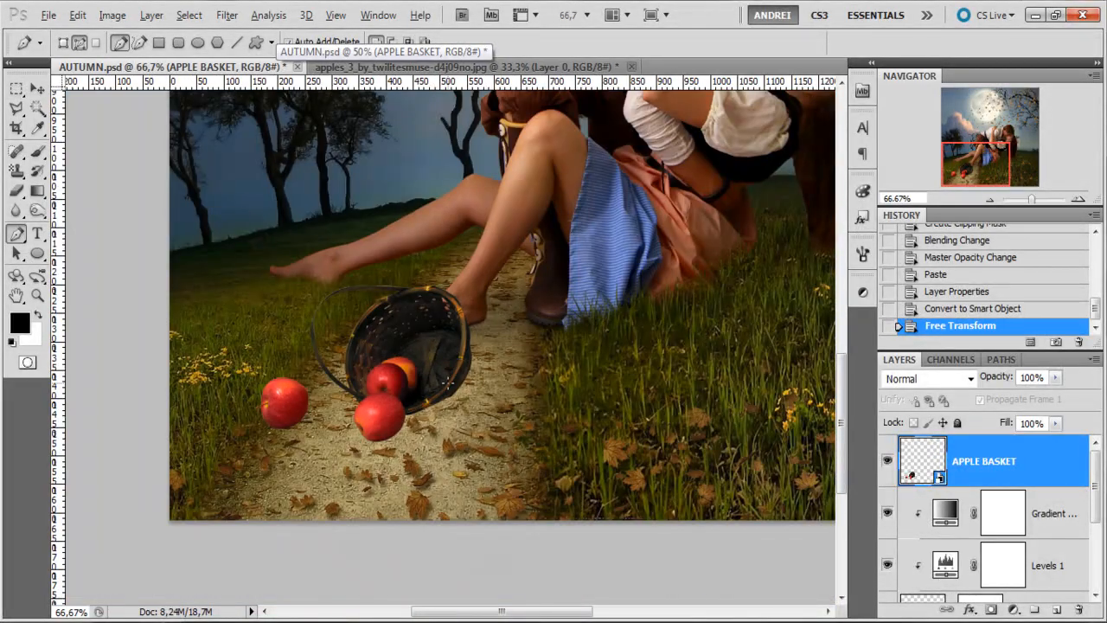
key(ctrl+minus)
drag(573, 347, 516, 411)
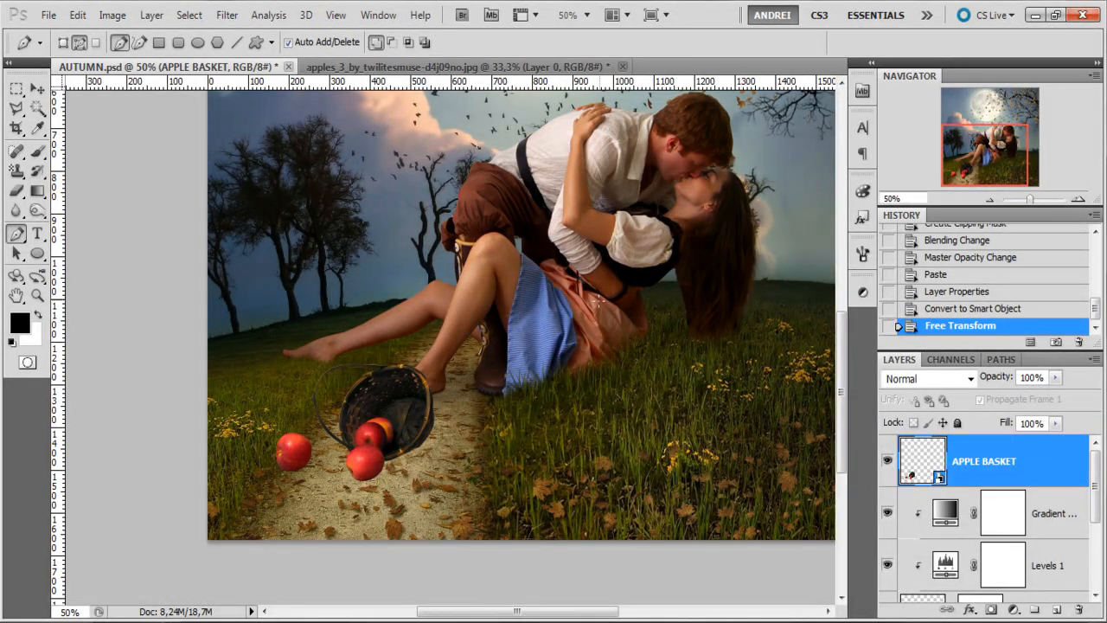
scroll(394, 415, up, 2)
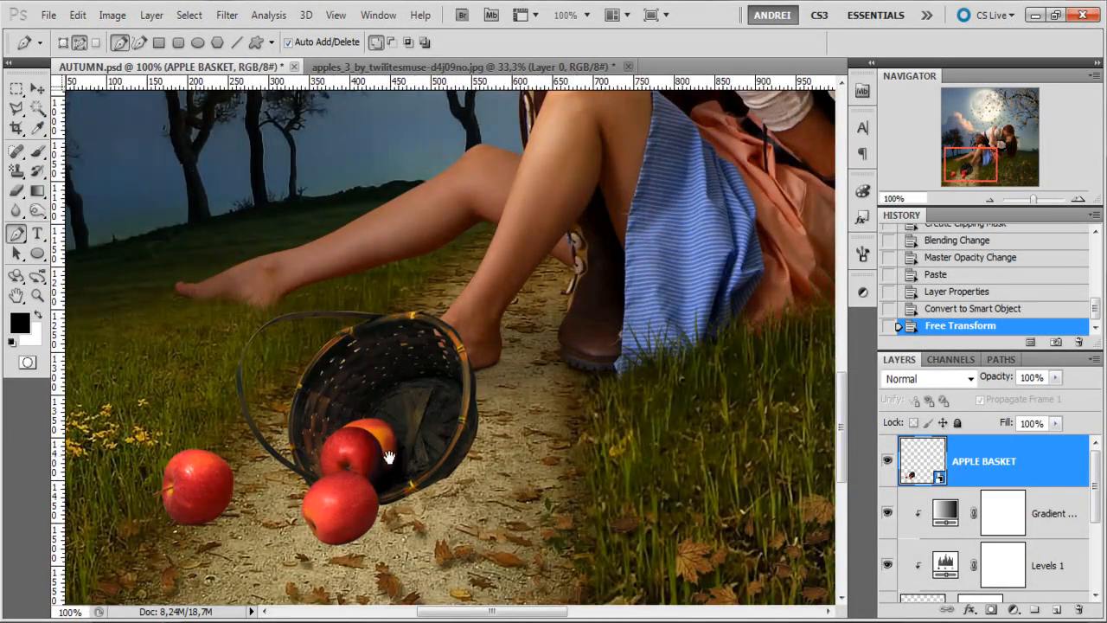
drag(389, 457, 419, 359)
scroll(300, 389, up, 1)
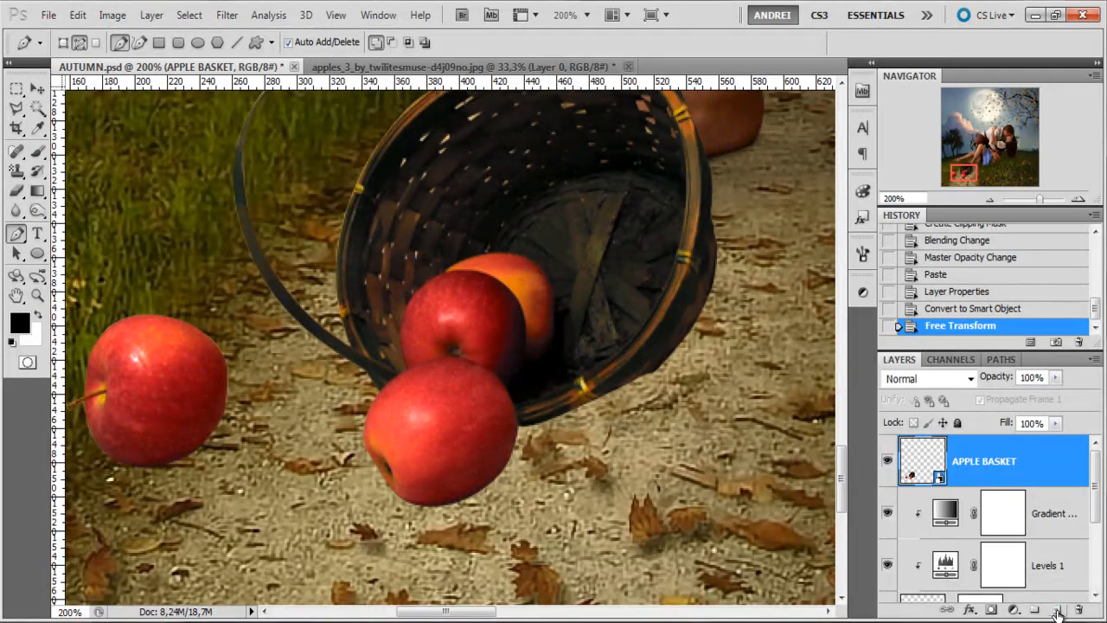
Add a new layer directly beneath APPLE BASKET and name it SHADOWS.
ctrl+click(1055, 611)
double_click(975, 514)
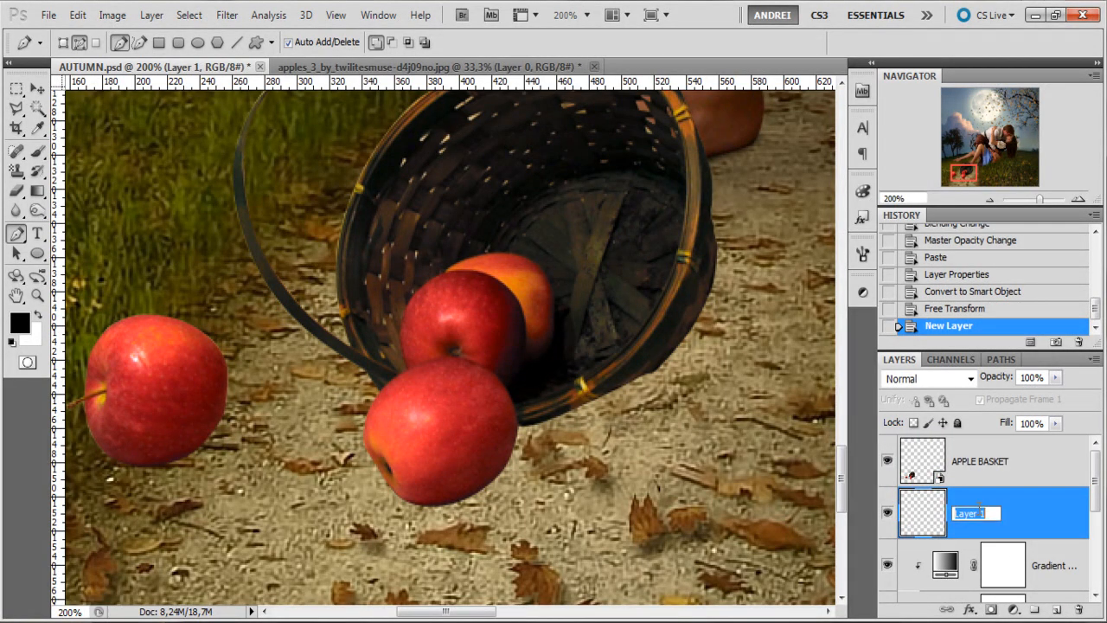
text(SHADOWS)
key(Return)
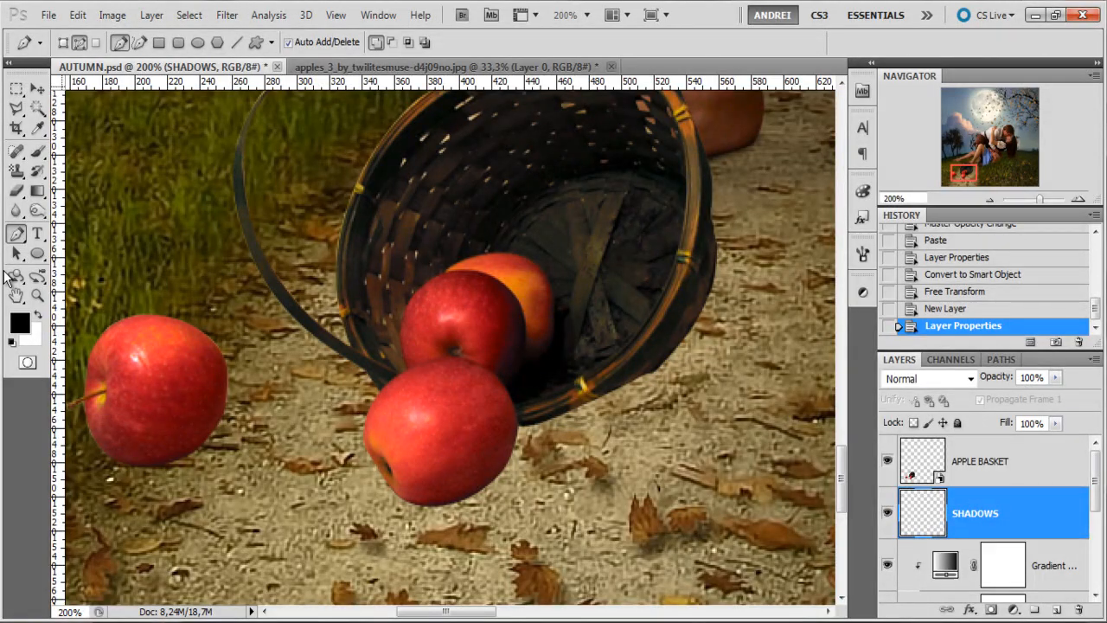
Set up a soft round black brush at 44 px with 25% hardness, 45% opacity and 42% flow.
click(37, 151)
right_click(518, 206)
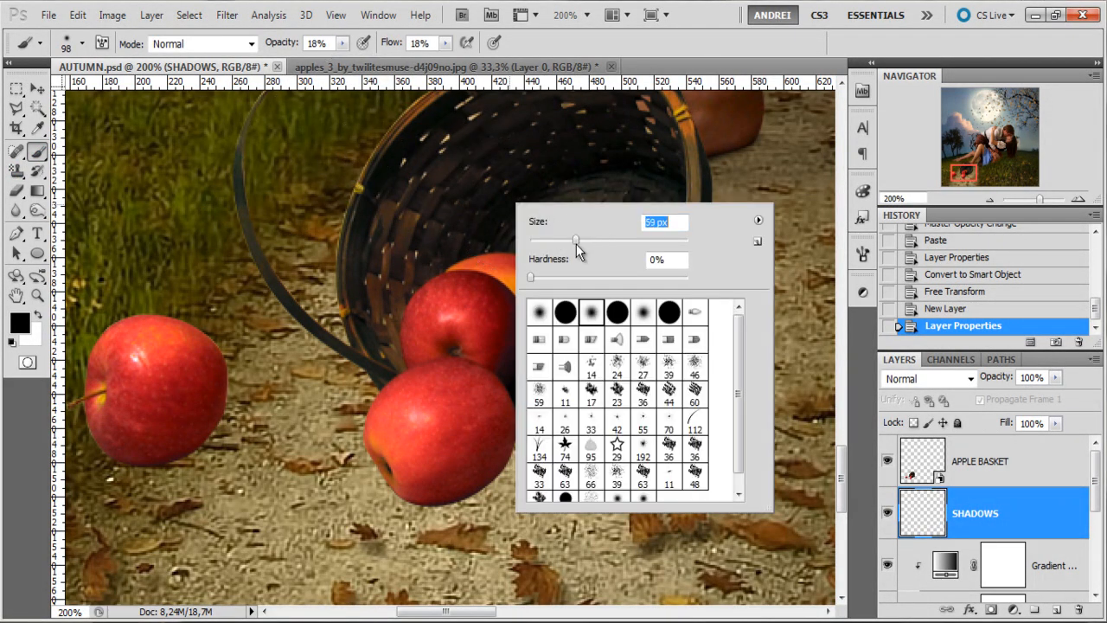
click(444, 42)
drag(443, 62, 466, 61)
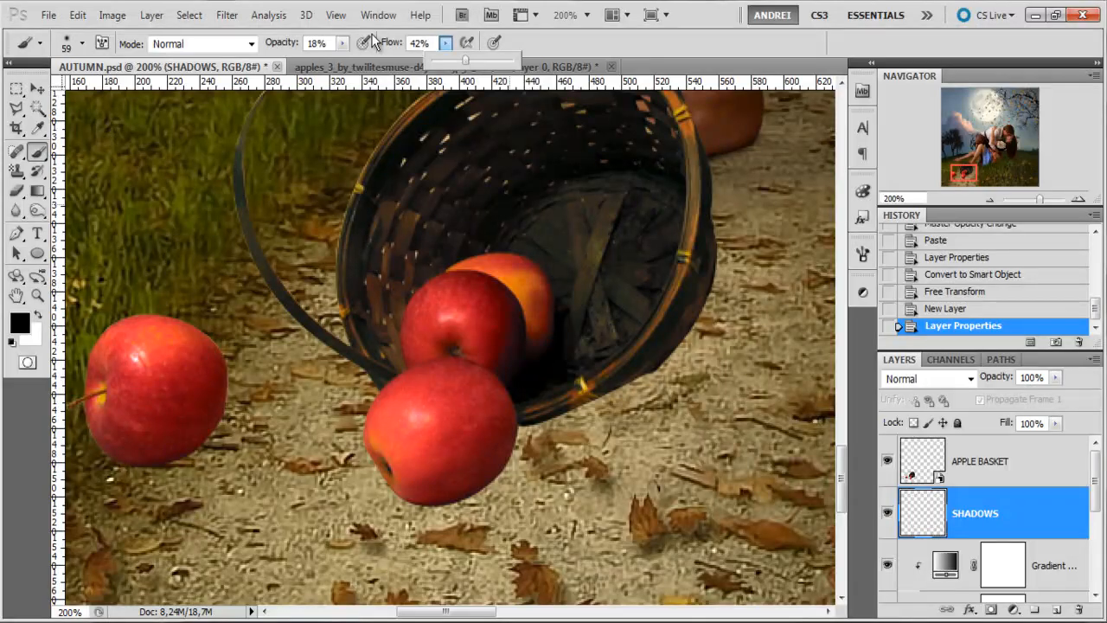
click(342, 42)
drag(340, 61, 365, 61)
right_click(670, 404)
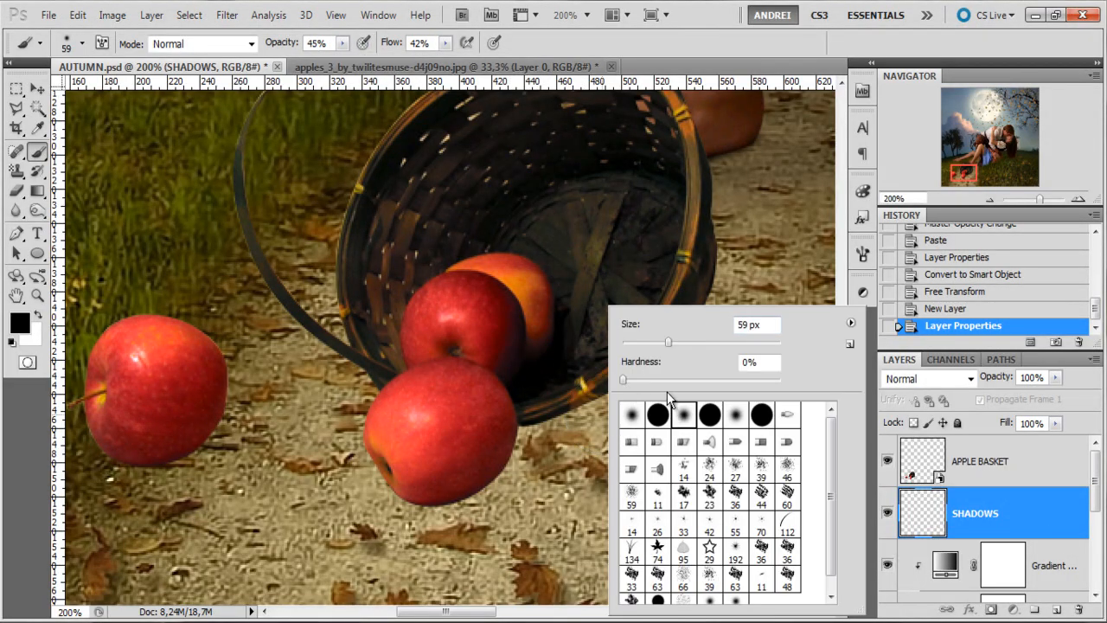
click(657, 342)
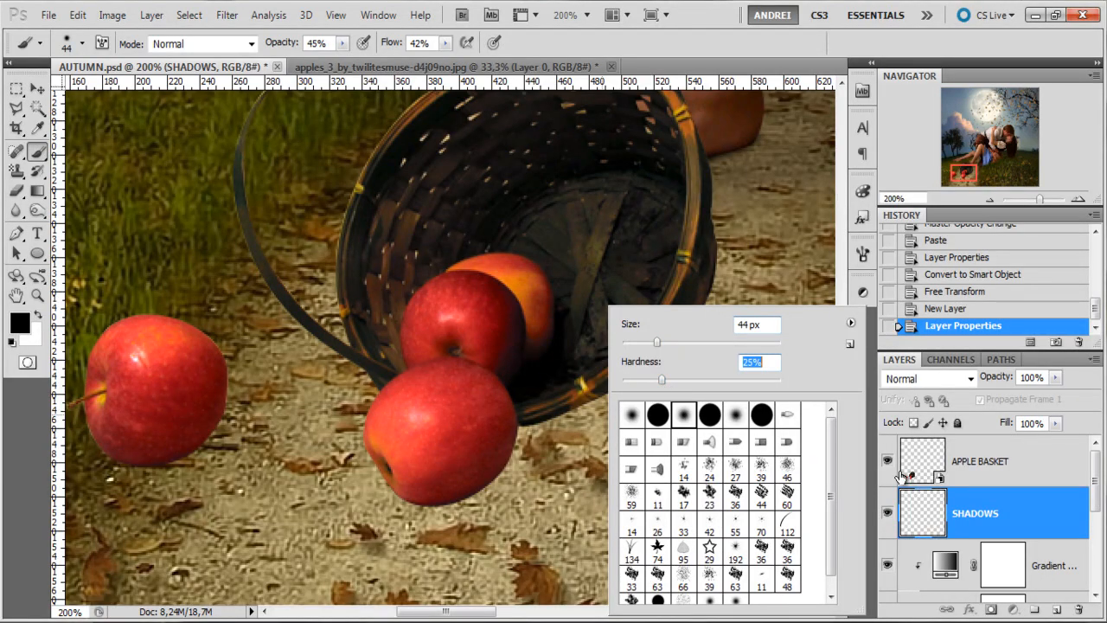
click(1040, 517)
Reduce the brush to 15 px and paint a thin contact shadow along the underside of the basket's rim.
scroll(469, 468, up, 1)
drag(583, 439, 477, 452)
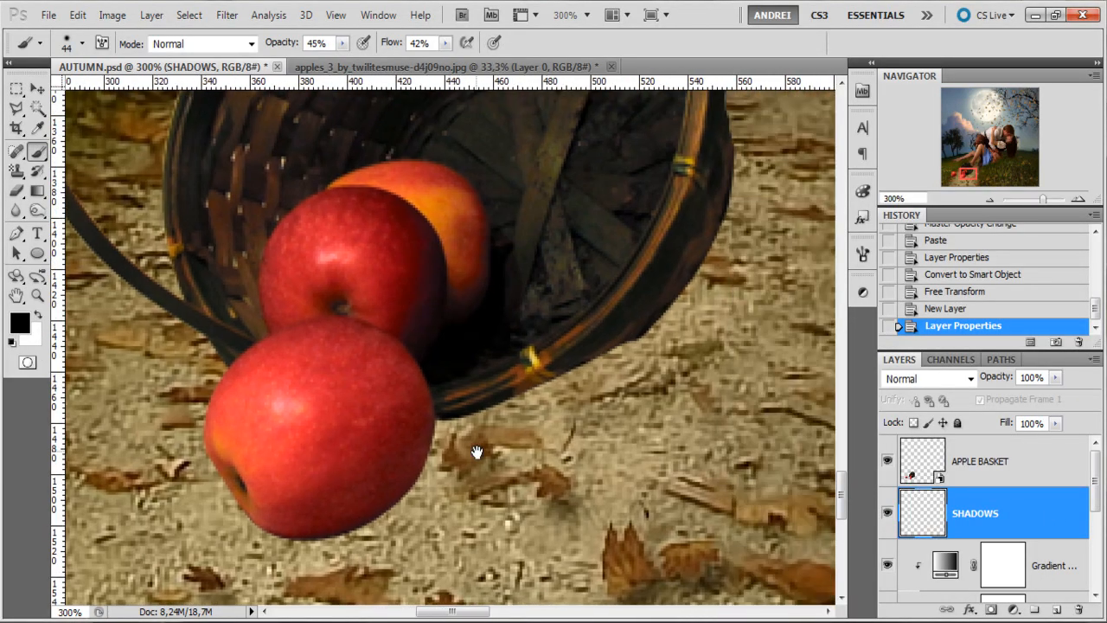
right_click(576, 372)
drag(538, 348, 537, 348)
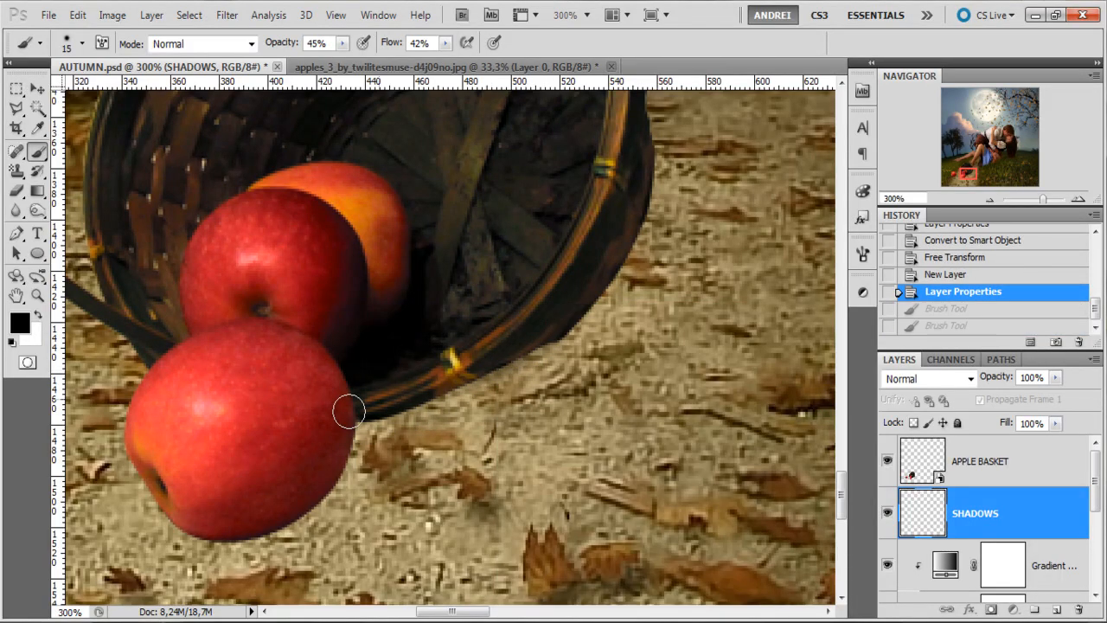
drag(348, 411, 536, 335)
drag(407, 389, 548, 341)
mouse_move(452, 385)
mouse_down()
mouse_move(548, 338)
mouse_move(420, 390)
mouse_up()
mouse_move(474, 363)
mouse_down()
mouse_move(358, 420)
mouse_move(375, 395)
mouse_move(390, 412)
mouse_move(535, 333)
mouse_up()
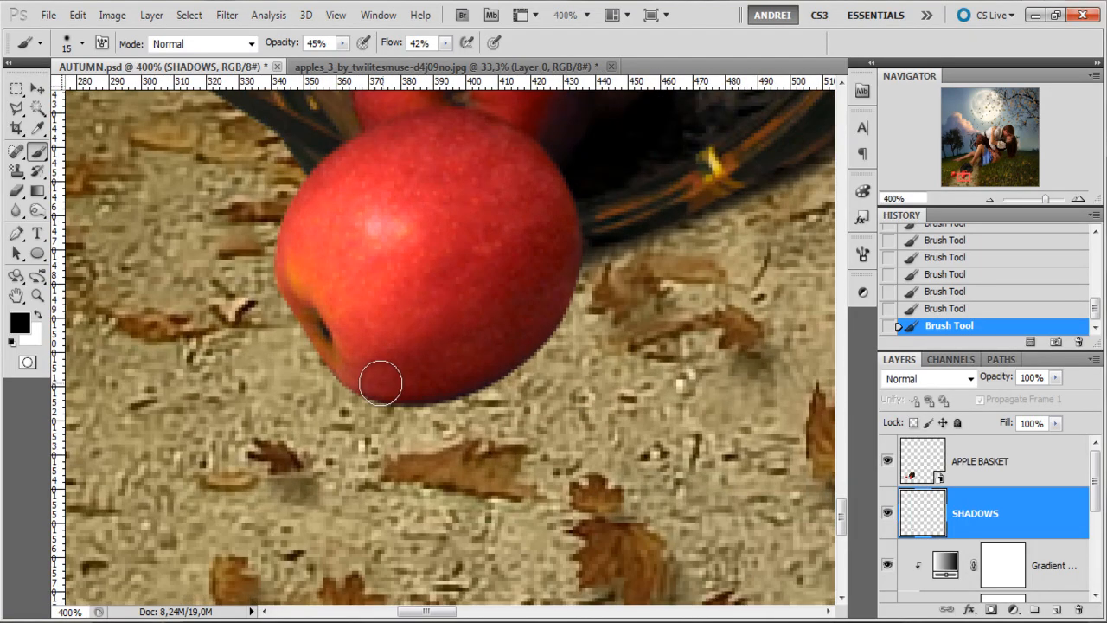
Paint thin contact shadows on the ground beneath the front apple and the loose apple.
mouse_move(377, 378)
mouse_down()
mouse_move(462, 375)
mouse_move(390, 383)
mouse_move(385, 395)
mouse_move(492, 368)
mouse_up()
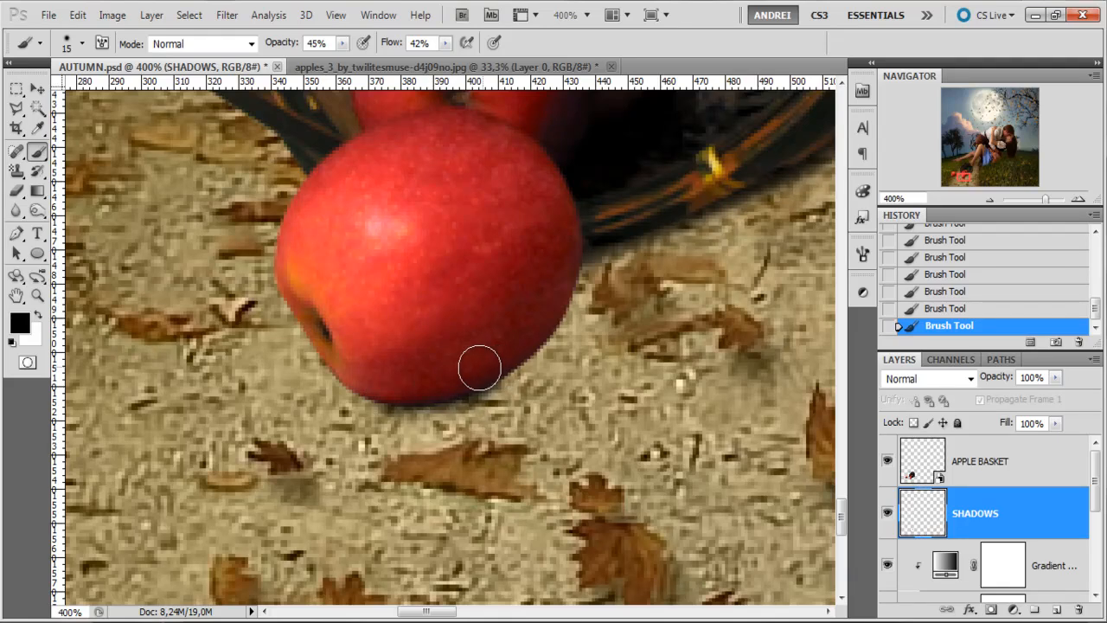
mouse_move(193, 425)
mouse_down()
mouse_move(662, 411)
mouse_move(710, 512)
mouse_up()
mouse_move(350, 404)
mouse_down()
mouse_move(432, 383)
mouse_move(284, 403)
mouse_move(452, 383)
mouse_move(337, 416)
mouse_up()
key(ctrl+minus)
key(ctrl+minus)
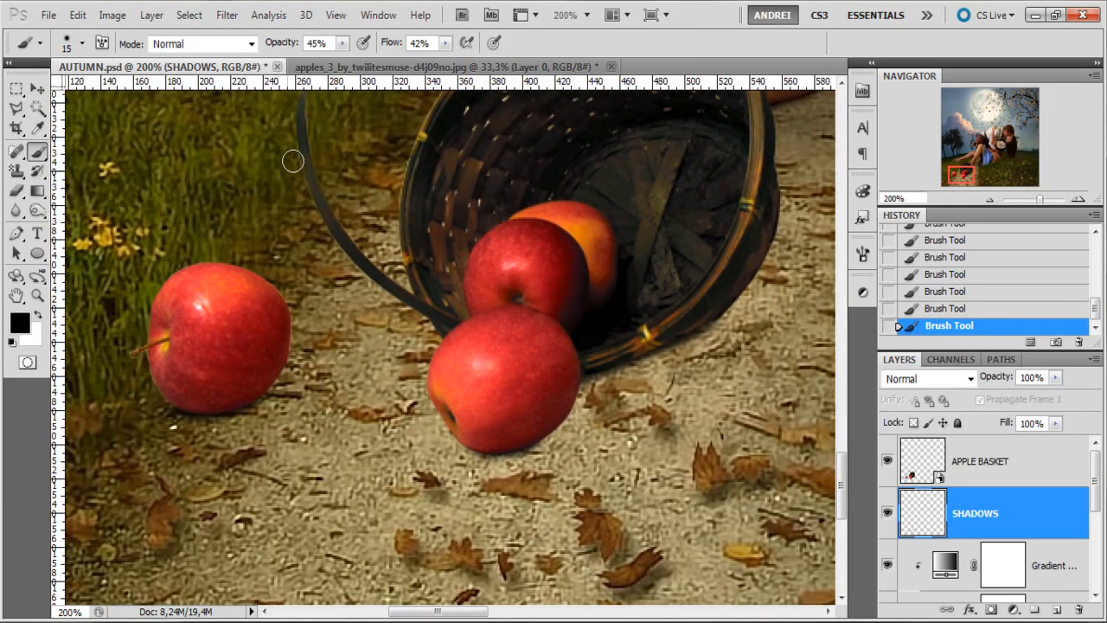
Soften the brush for wider shadows: 16% opacity, 16% flow, 59 px size and minimum hardness.
click(343, 43)
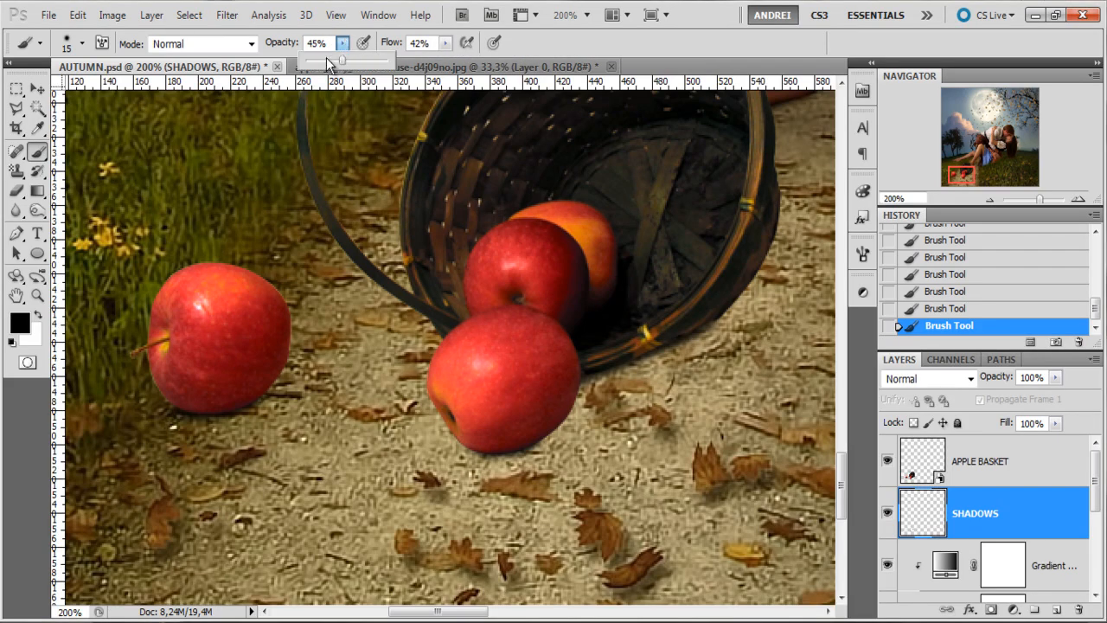
click(444, 45)
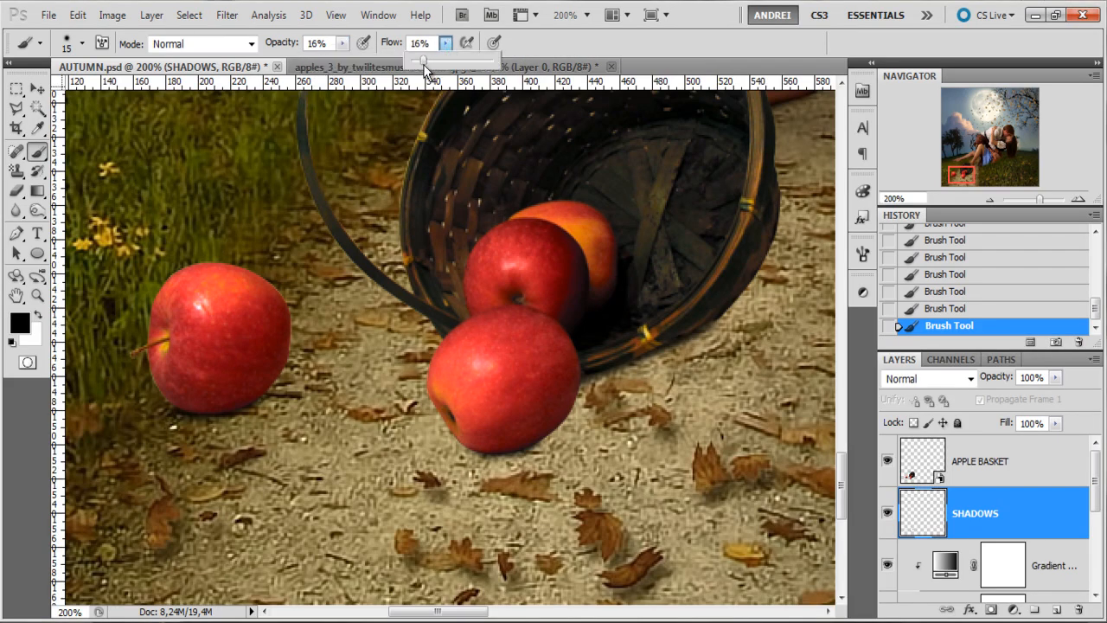
click(1030, 494)
right_click(511, 423)
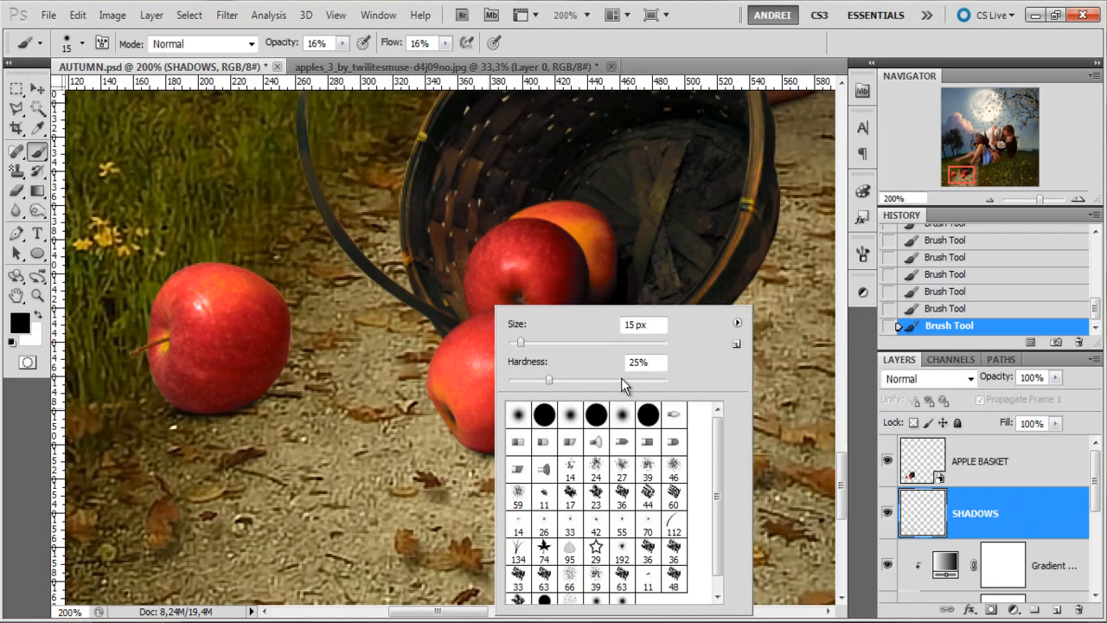
click(554, 342)
drag(531, 378, 508, 381)
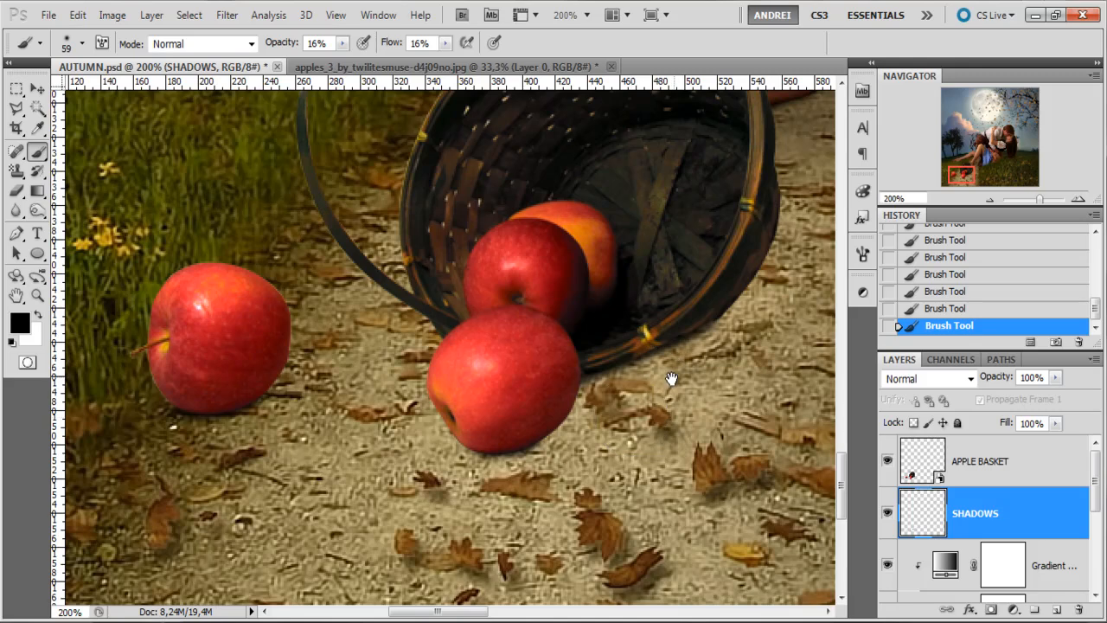
drag(675, 377, 596, 377)
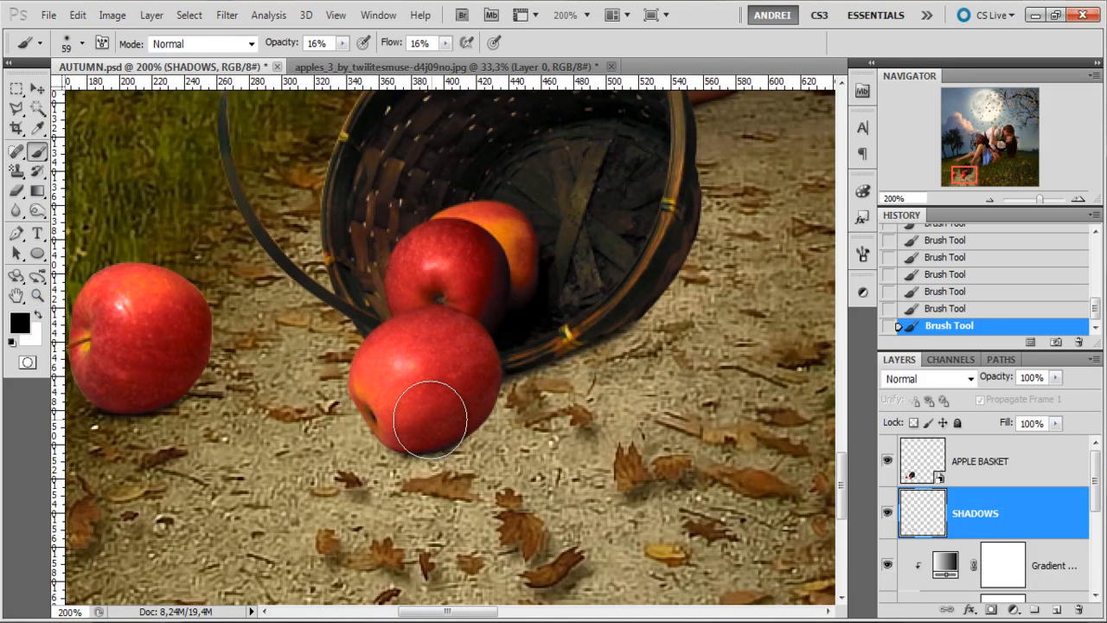
Paint soft black shadows on the SHADOWS layer below the basket rim and beneath the front apple, reducing the brush to 35 px.
mouse_move(546, 394)
mouse_down()
mouse_move(603, 341)
mouse_move(432, 431)
mouse_move(489, 417)
mouse_move(468, 432)
mouse_move(397, 442)
mouse_move(492, 424)
mouse_move(405, 448)
mouse_up()
right_click(536, 411)
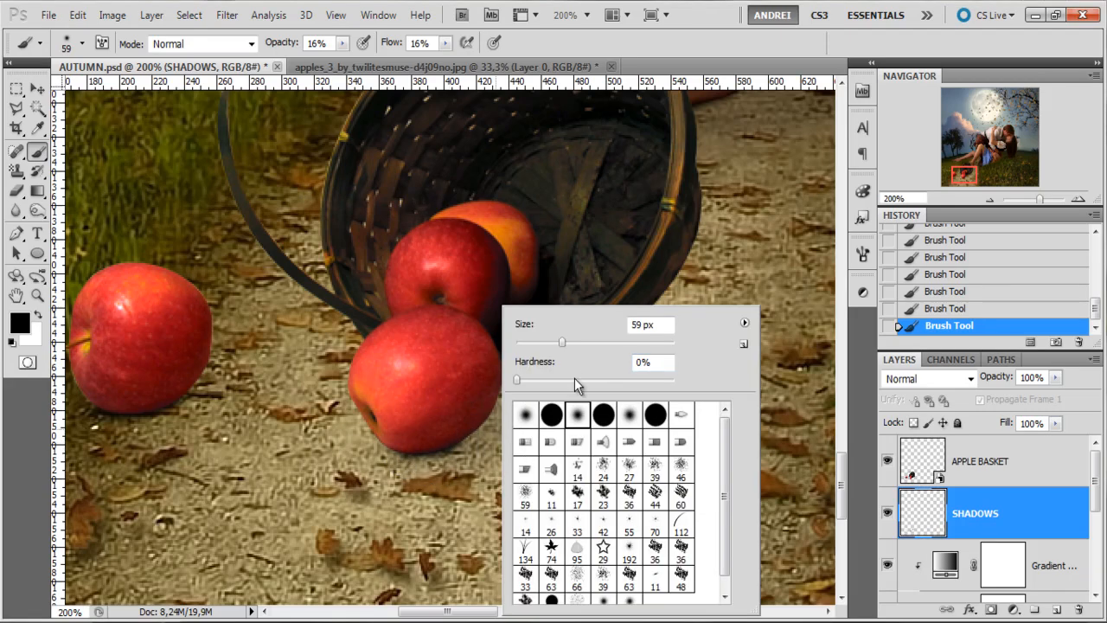
drag(558, 348, 563, 344)
key(Return)
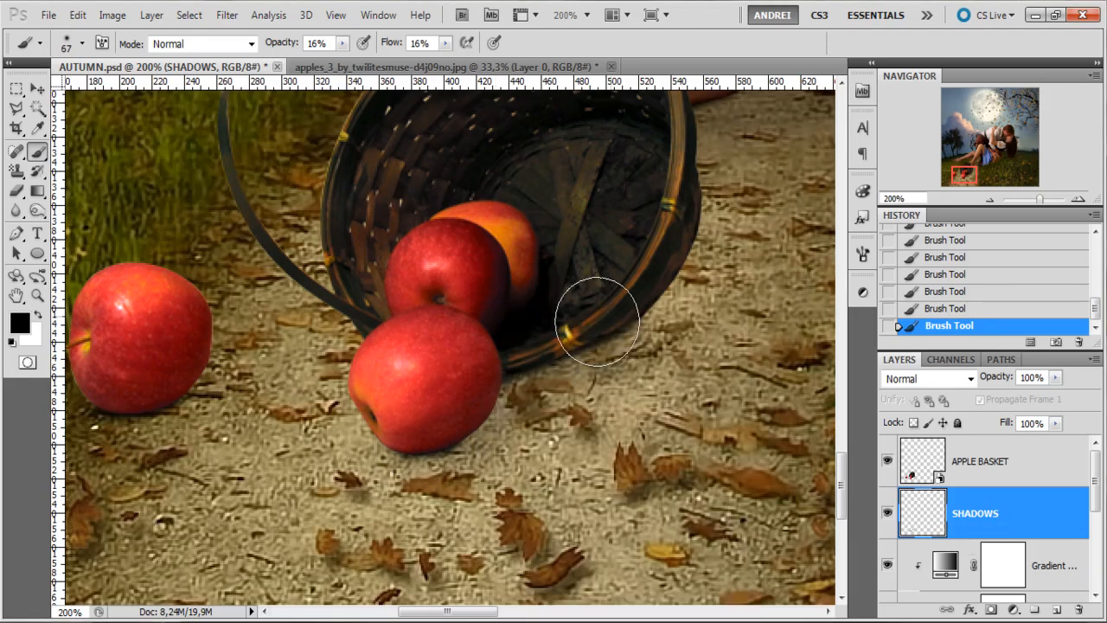
right_click(569, 377)
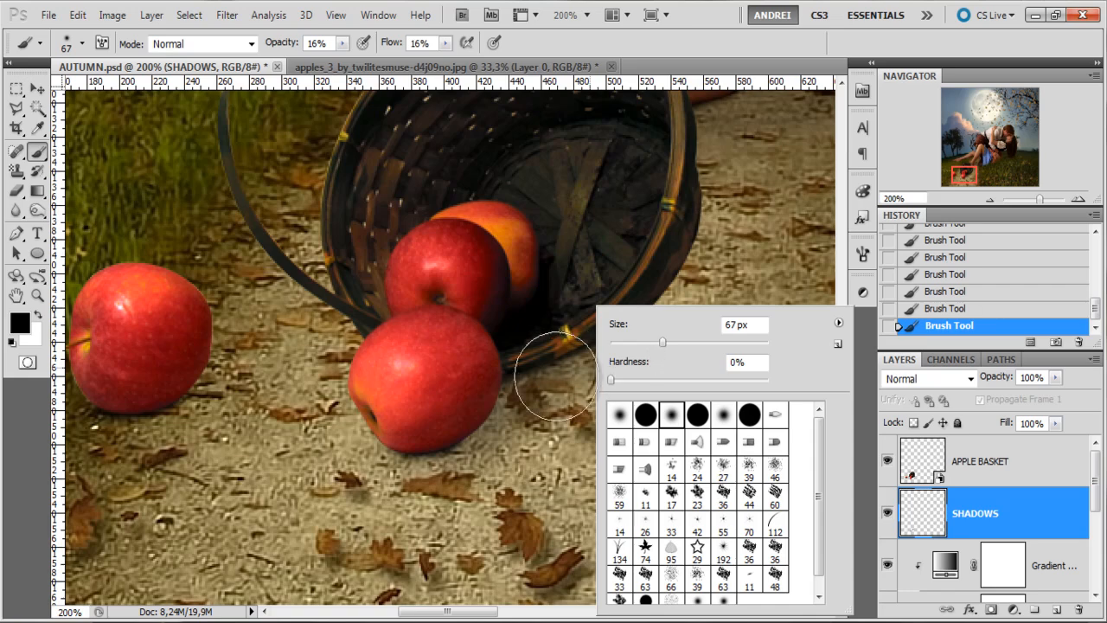
click(632, 347)
key(Return)
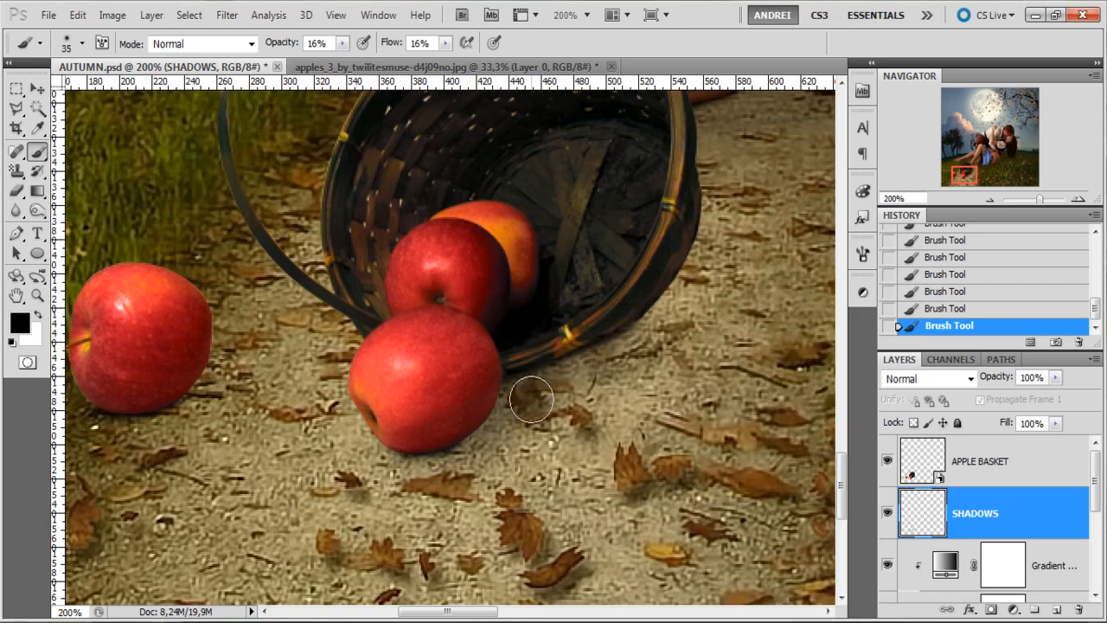
drag(457, 444, 484, 438)
Paint a soft contact shadow on the ground beneath the separate apple beside the basket with the 35 px brush.
drag(317, 472, 463, 462)
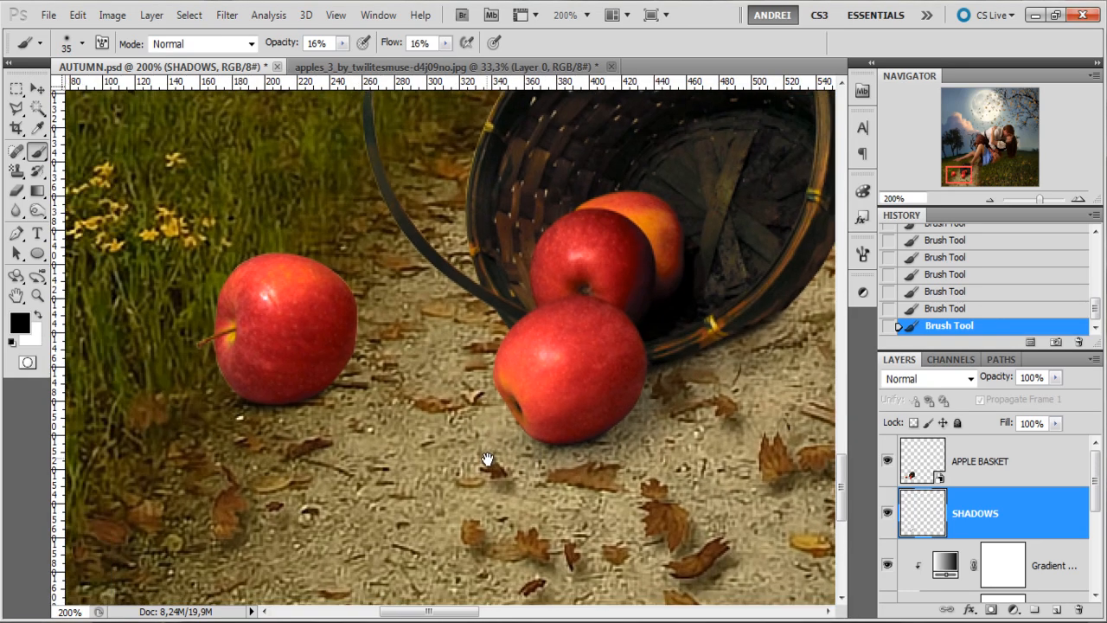
mouse_move(355, 374)
mouse_down()
mouse_move(242, 392)
mouse_move(296, 390)
mouse_move(262, 402)
mouse_move(360, 384)
mouse_move(245, 413)
mouse_move(331, 394)
mouse_move(344, 377)
mouse_move(317, 384)
mouse_move(371, 387)
mouse_move(240, 390)
mouse_up()
scroll(347, 382, down, 1)
scroll(351, 382, up, 2)
drag(360, 370, 227, 402)
drag(140, 465, 294, 430)
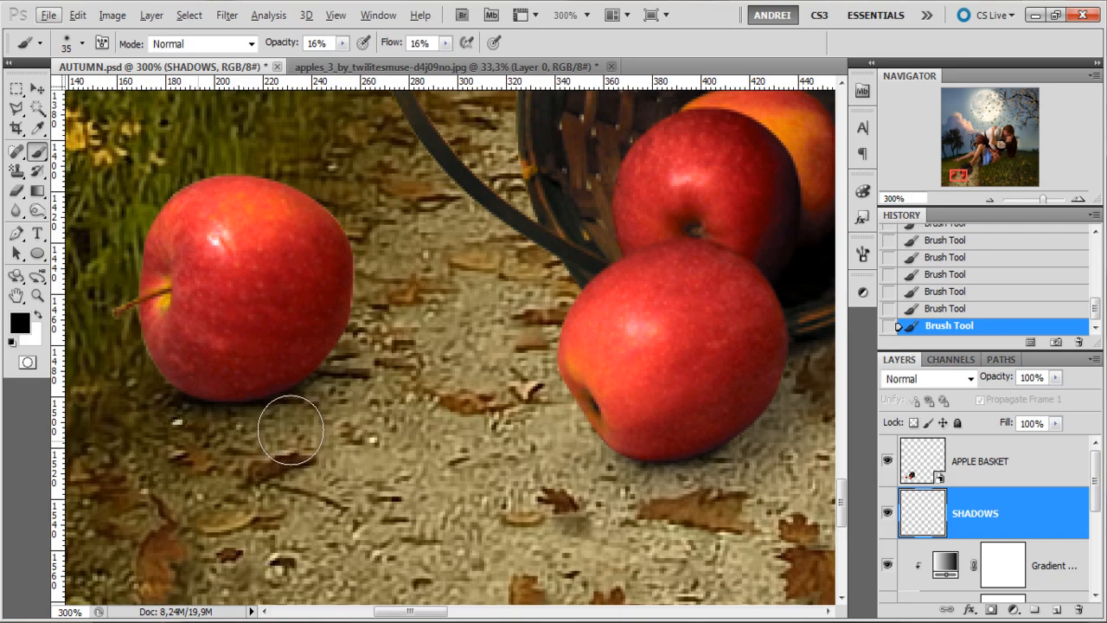
Enlarge the soft brush to 90 px and paint a broader, fainter shadow on the path around the apples.
scroll(425, 434, down, 1)
drag(506, 441, 559, 415)
scroll(559, 416, down, 1)
right_click(680, 387)
drag(777, 345, 768, 342)
mouse_move(463, 407)
mouse_down()
mouse_move(513, 388)
mouse_move(589, 393)
mouse_up()
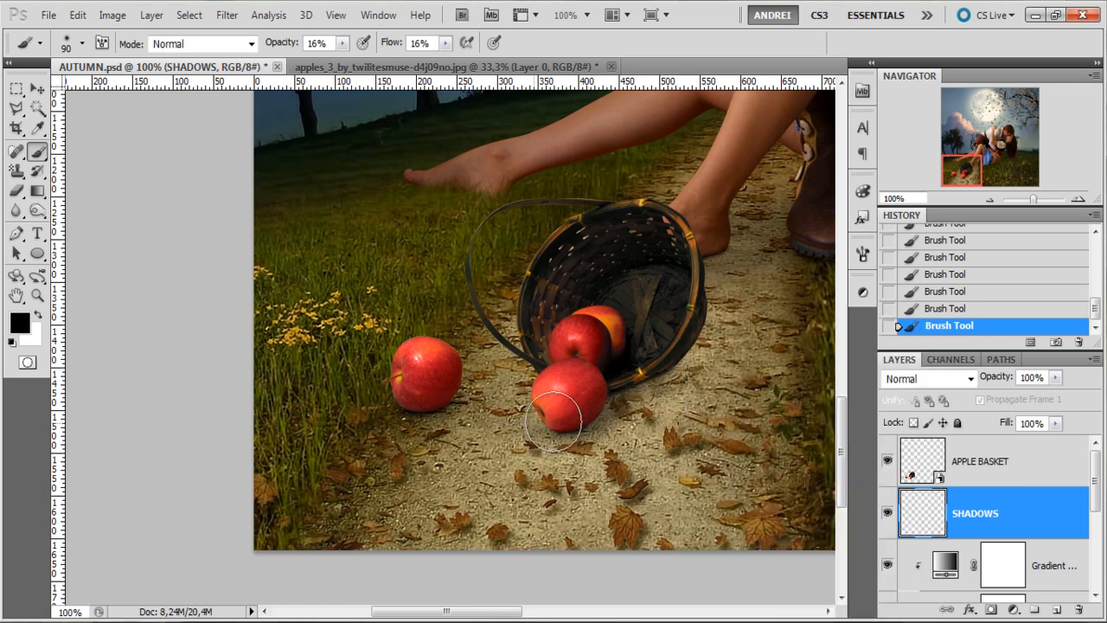
mouse_move(543, 424)
mouse_down()
mouse_move(548, 432)
mouse_move(510, 423)
mouse_move(509, 399)
mouse_up()
Deepen the shadow beneath the front apple with a 69 px brush, and compare the image with the SHADOWS layer hidden and shown.
scroll(632, 395, up, 3)
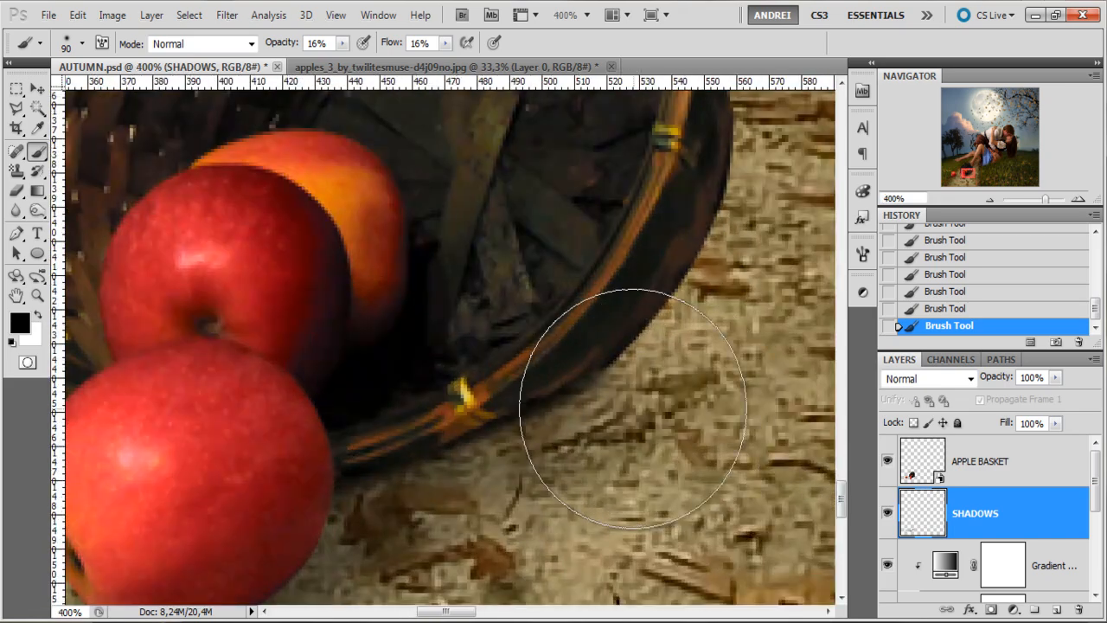
right_click(637, 396)
drag(709, 350, 707, 350)
key(Return)
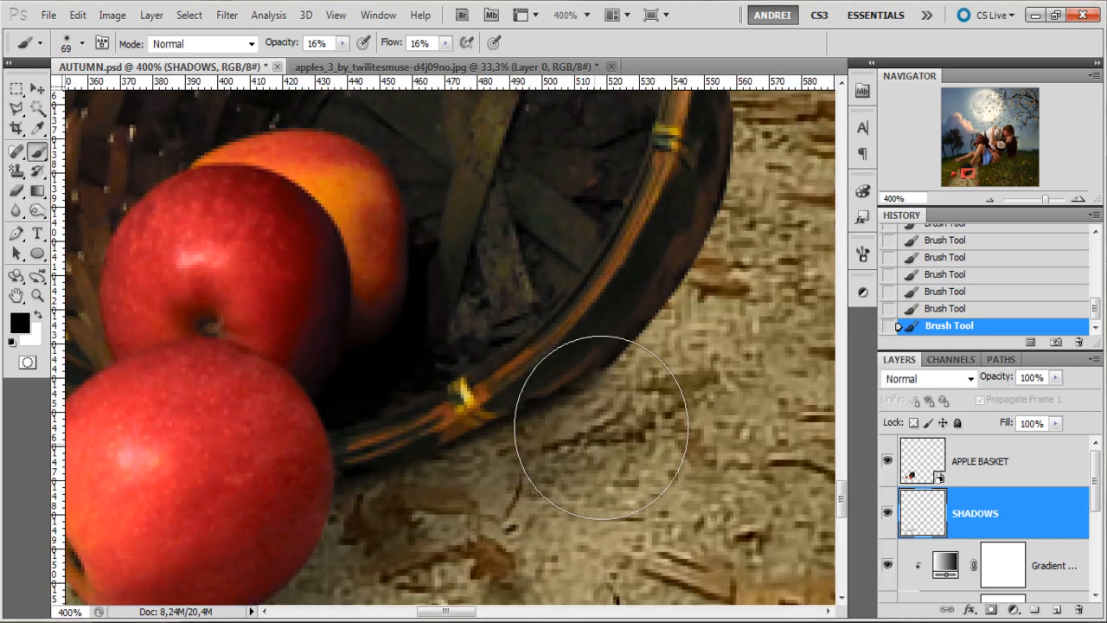
scroll(702, 339, down, 3)
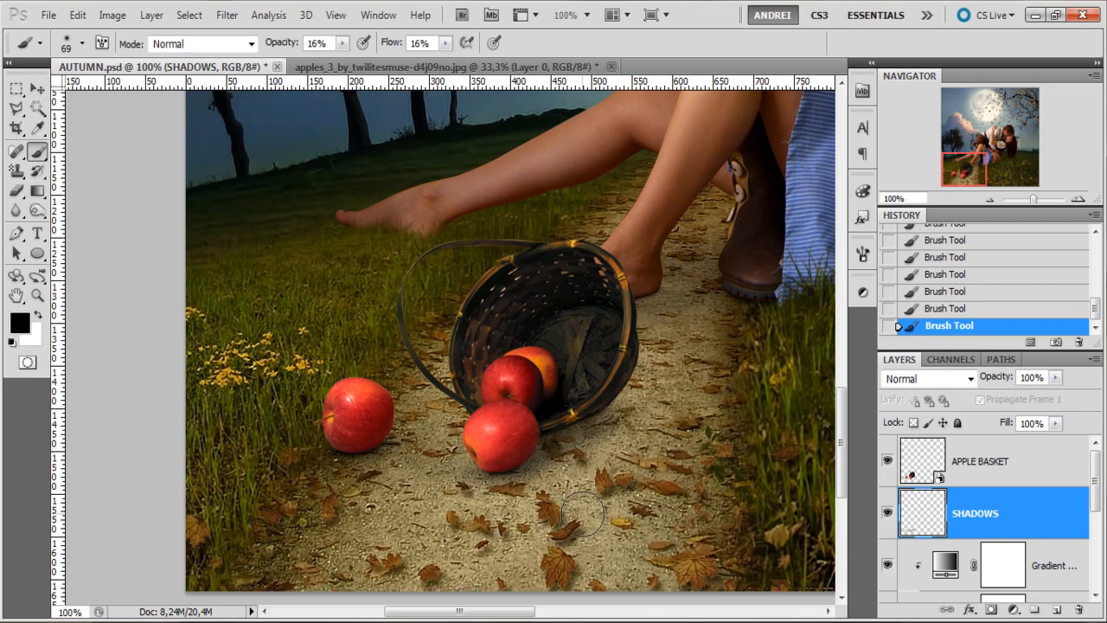
mouse_move(483, 425)
mouse_down()
mouse_move(412, 418)
mouse_move(316, 469)
mouse_move(510, 475)
mouse_up()
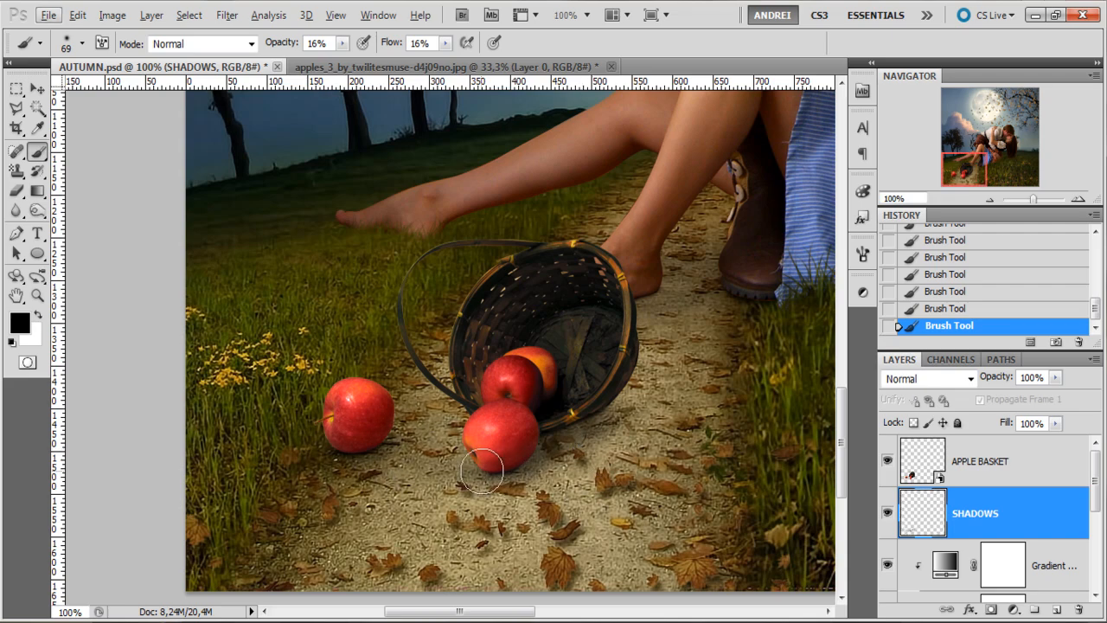
scroll(556, 471, down, 2)
scroll(605, 467, up, 2)
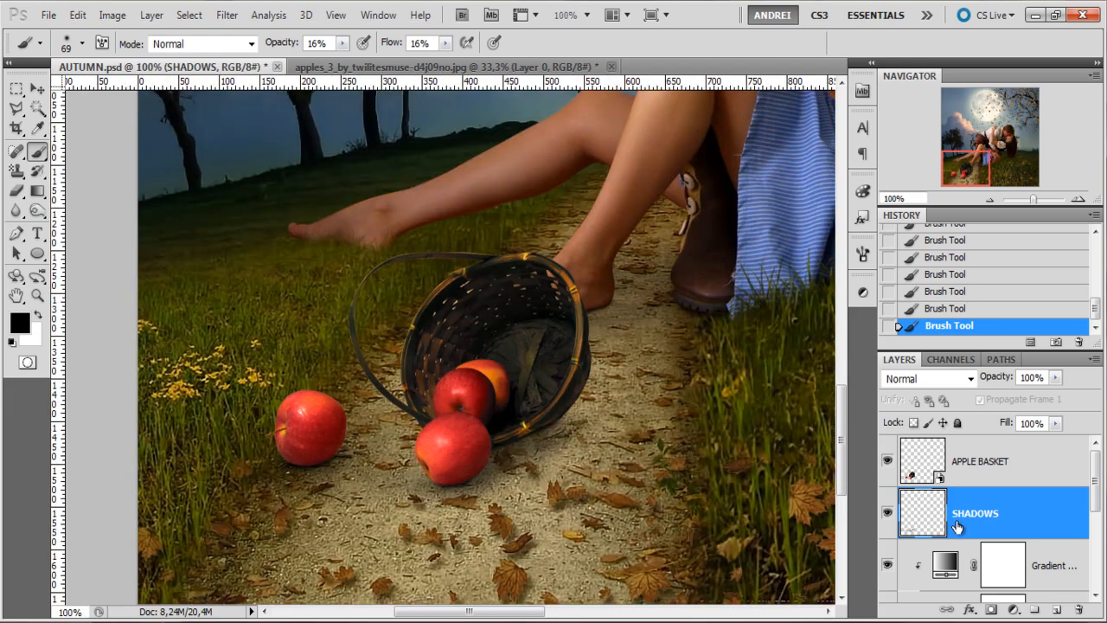
click(887, 515)
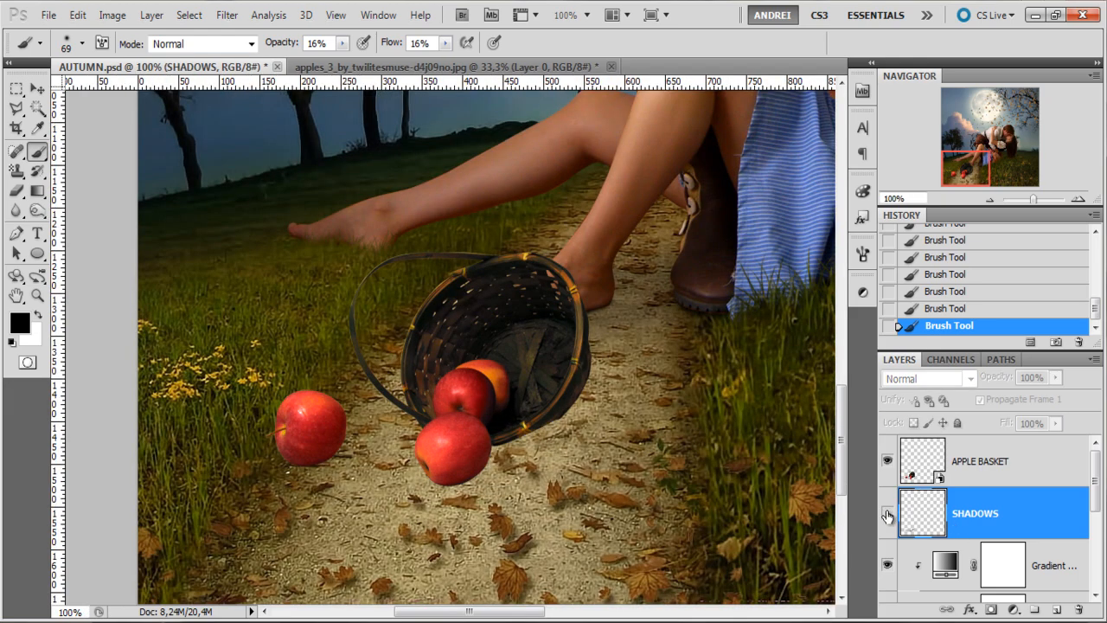
click(887, 515)
mouse_move(607, 422)
mouse_down()
mouse_move(557, 443)
mouse_move(608, 453)
mouse_up()
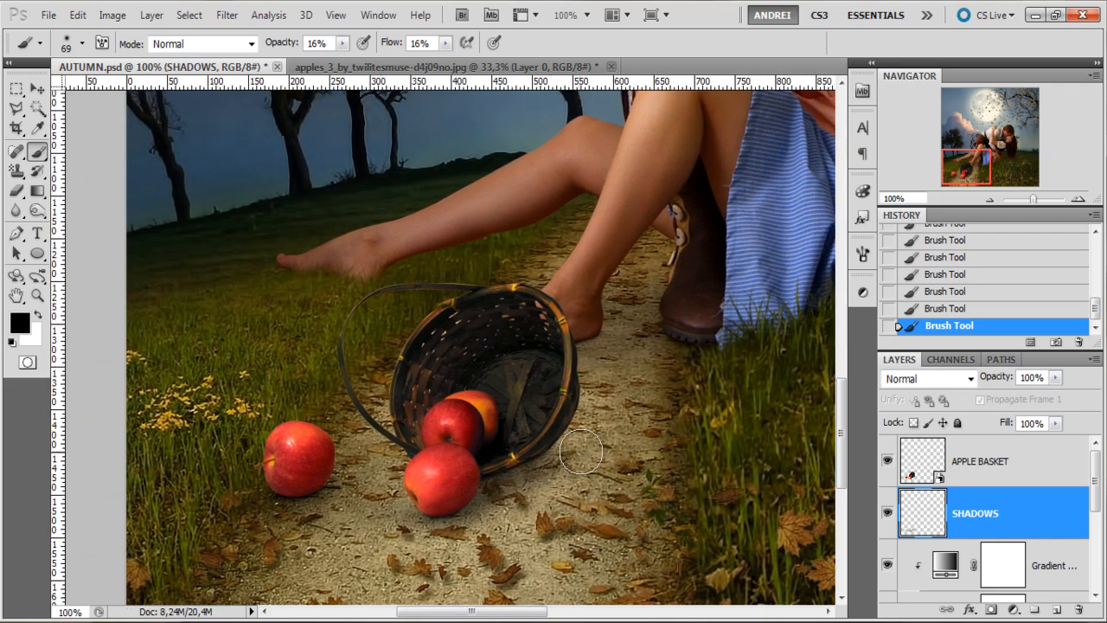
Add a Gradient Map adjustment layer above the APPLE BASKET layer and clip it to that layer.
click(1021, 471)
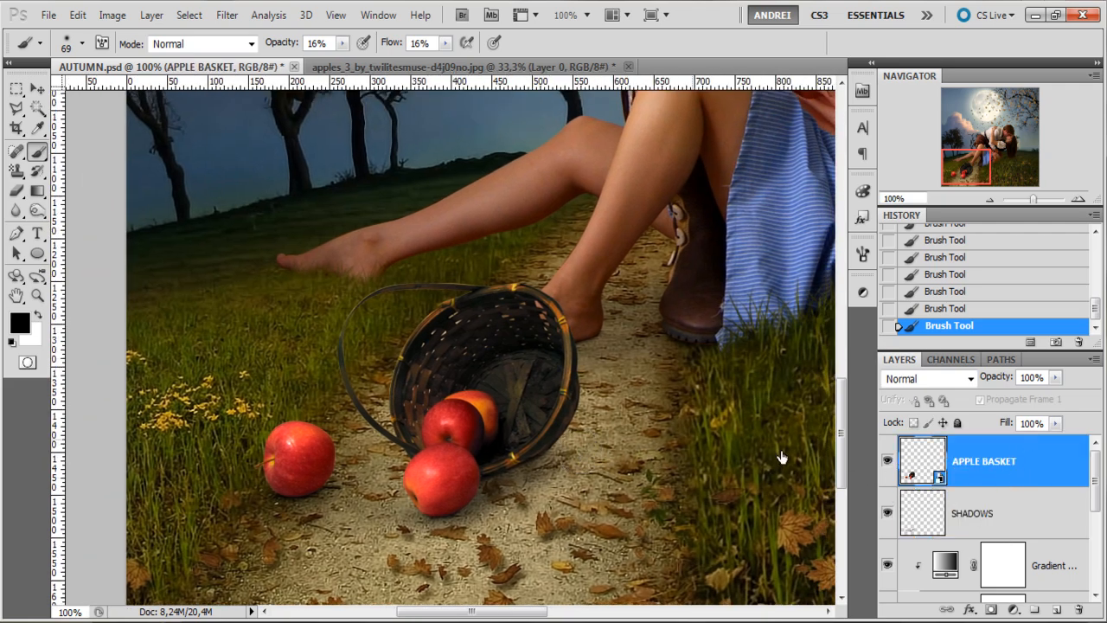
click(1012, 610)
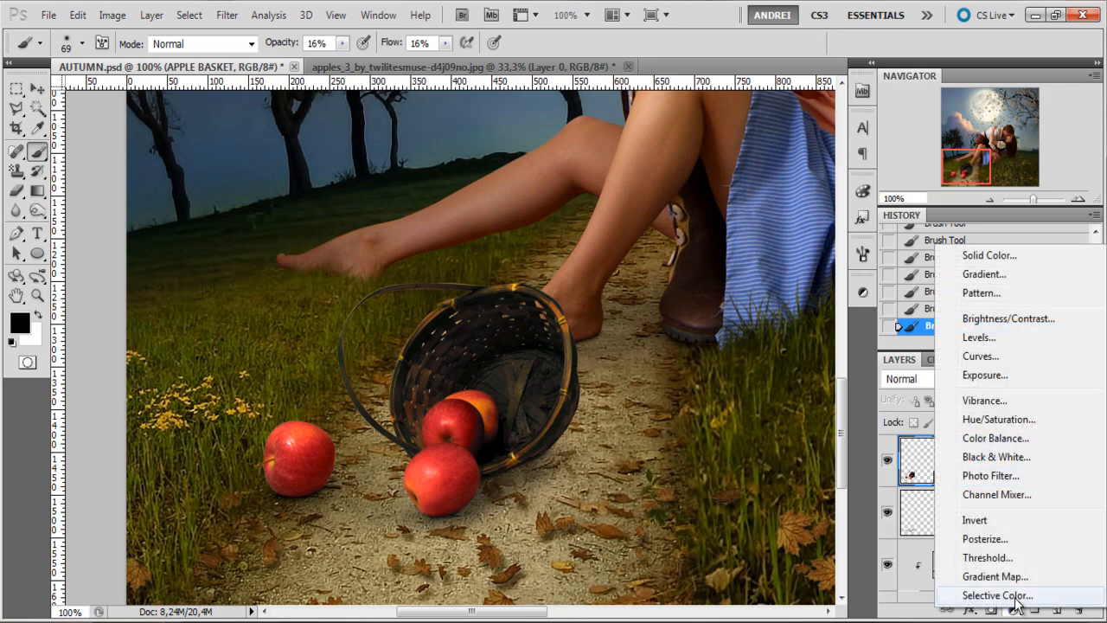
click(1018, 572)
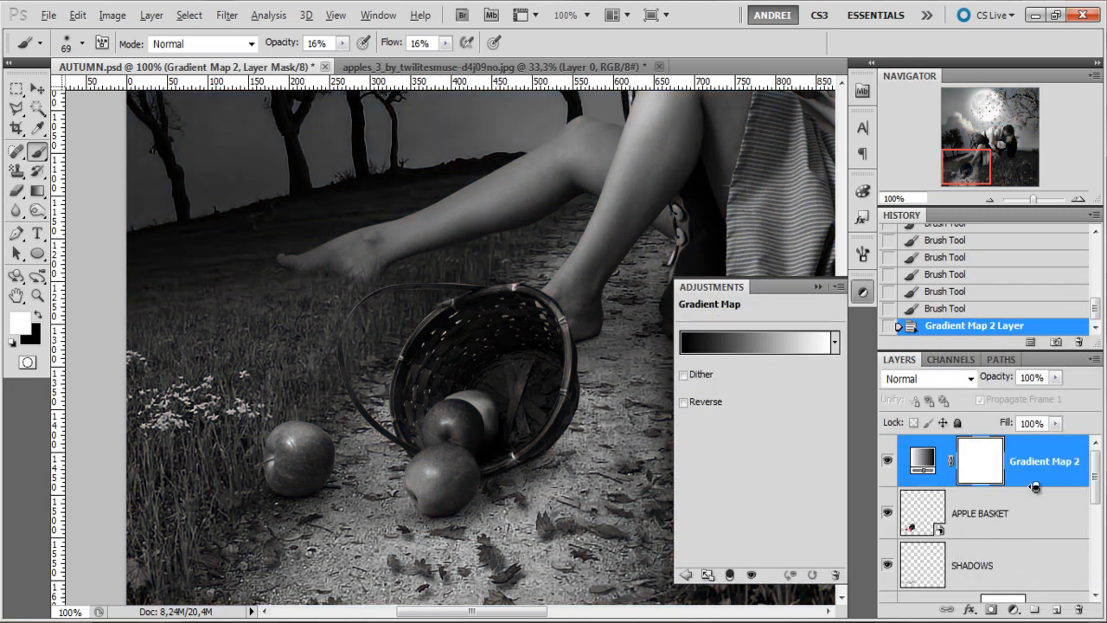
alt+click(1035, 486)
Apply the Violet, Orange gradient preset and recolour its violet stop to a muted dark blue with hue 202.
click(789, 345)
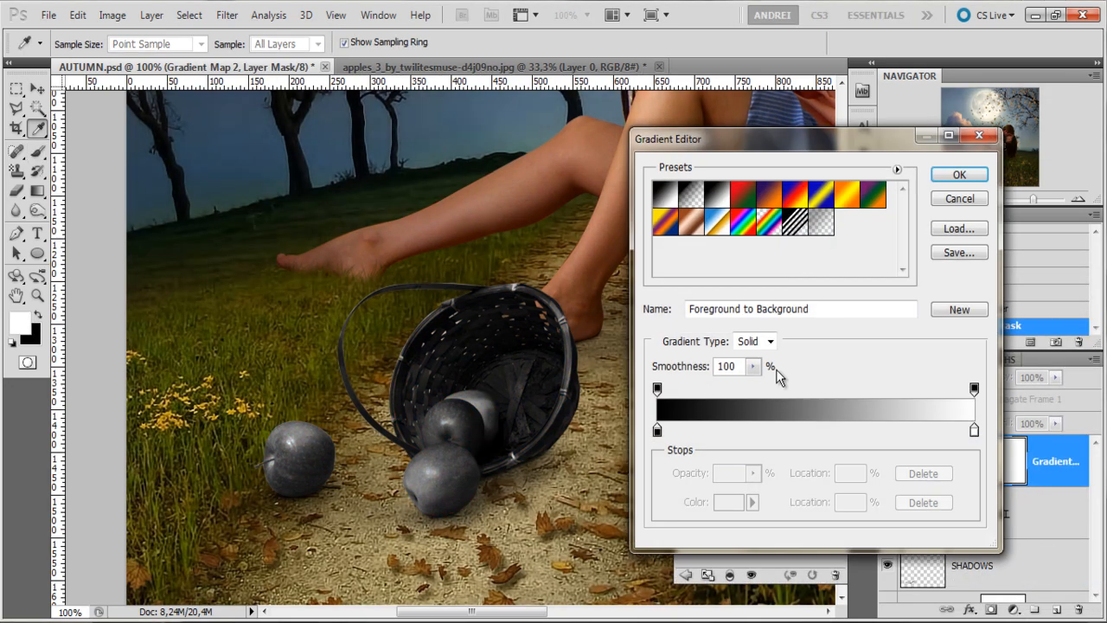
click(768, 195)
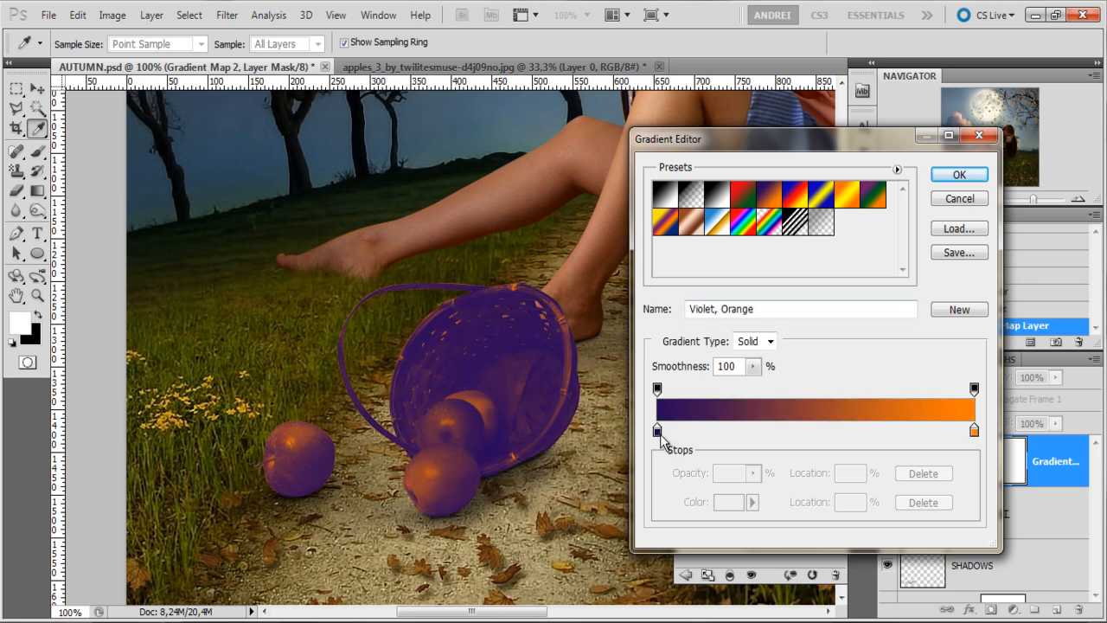
click(657, 430)
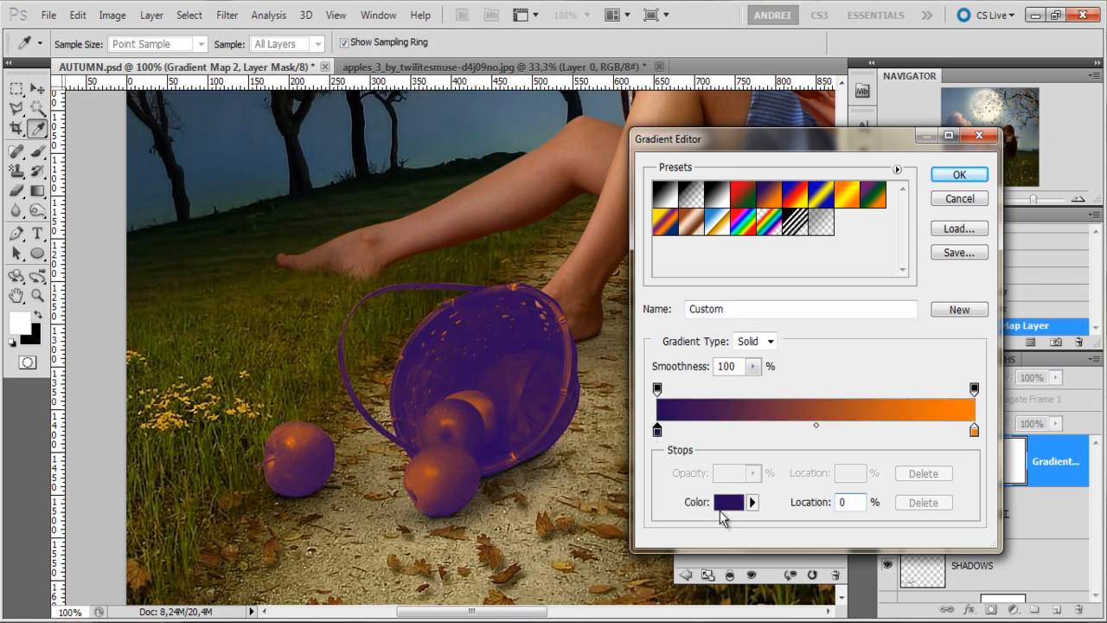
click(727, 503)
click(1079, 205)
click(731, 507)
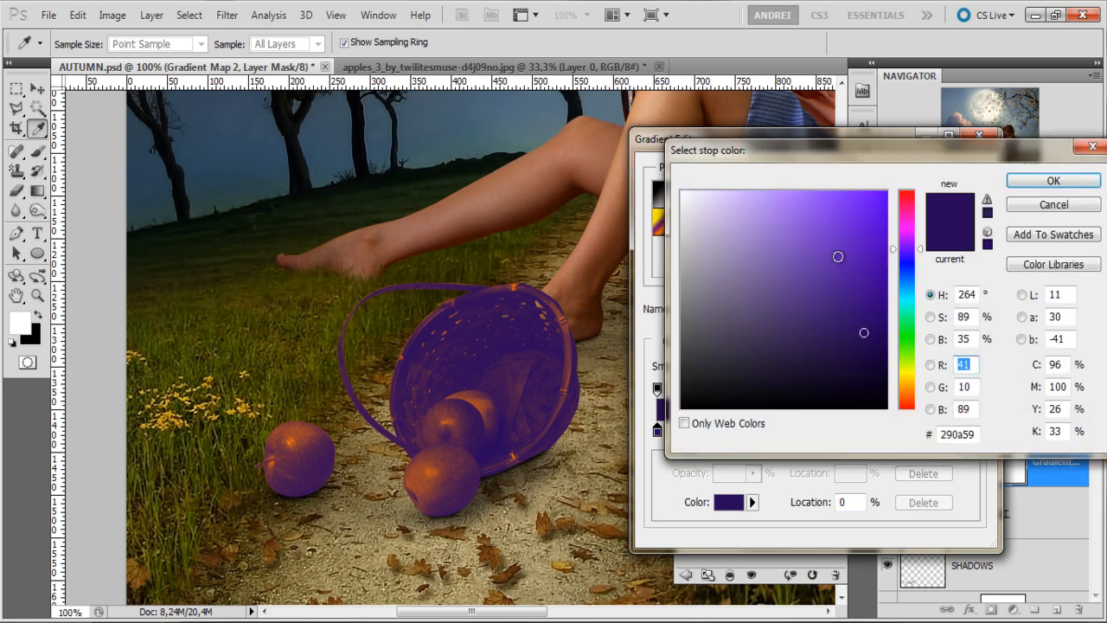
drag(912, 290, 911, 286)
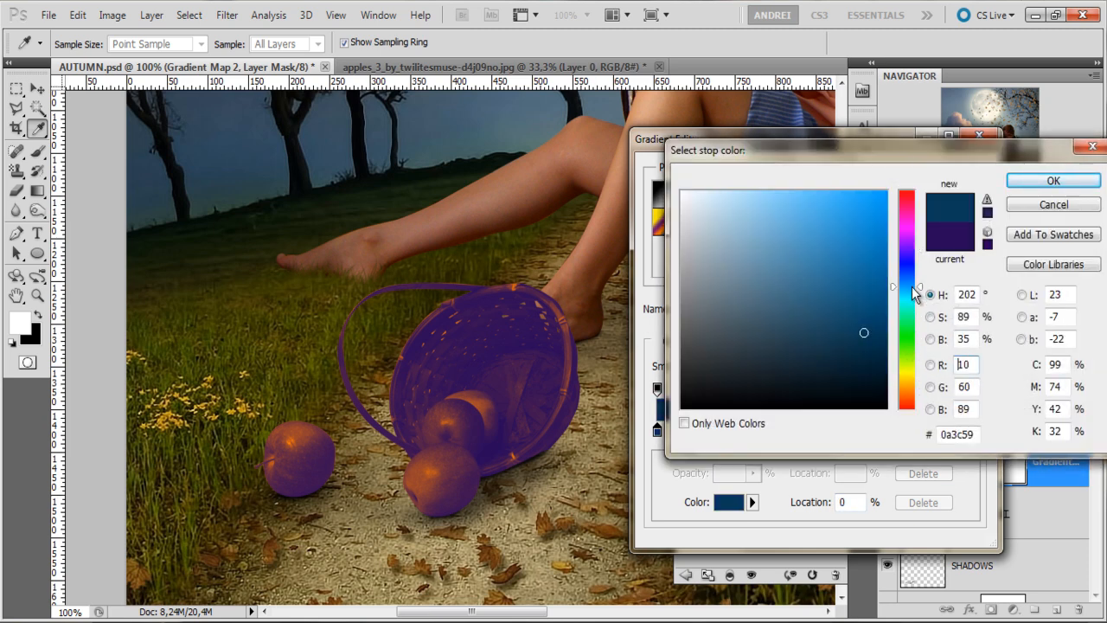
click(840, 337)
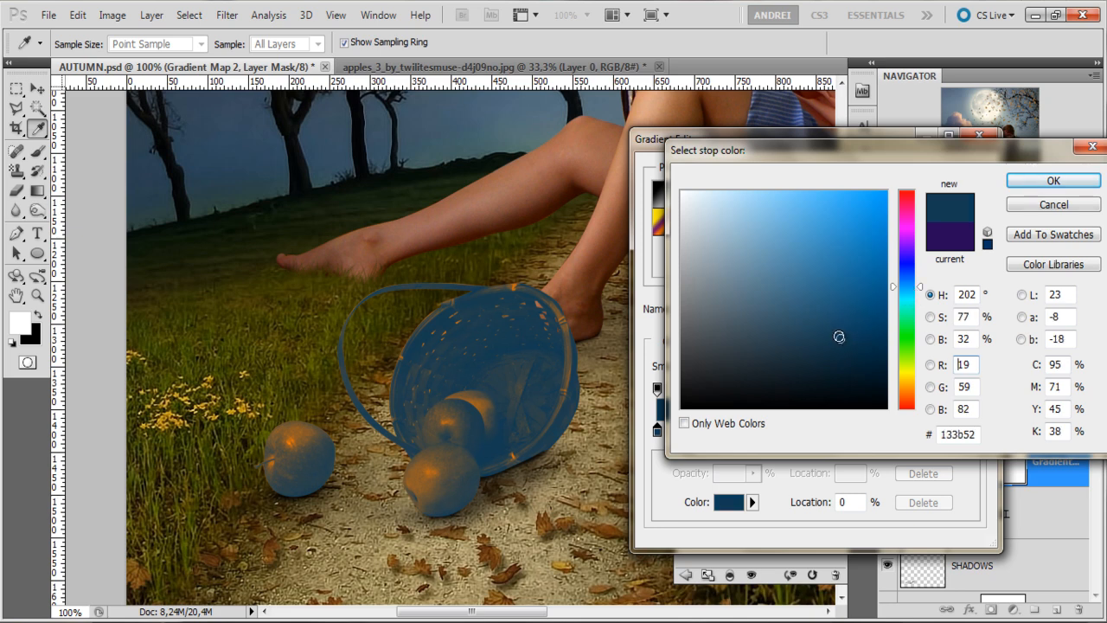
drag(837, 337, 817, 338)
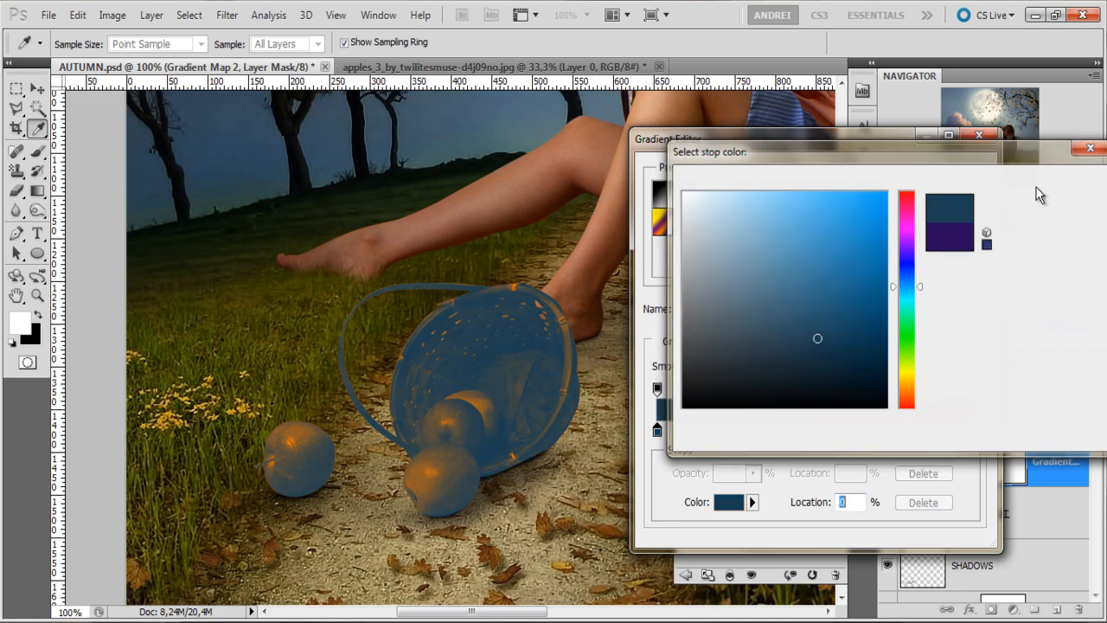
click(1046, 180)
click(971, 176)
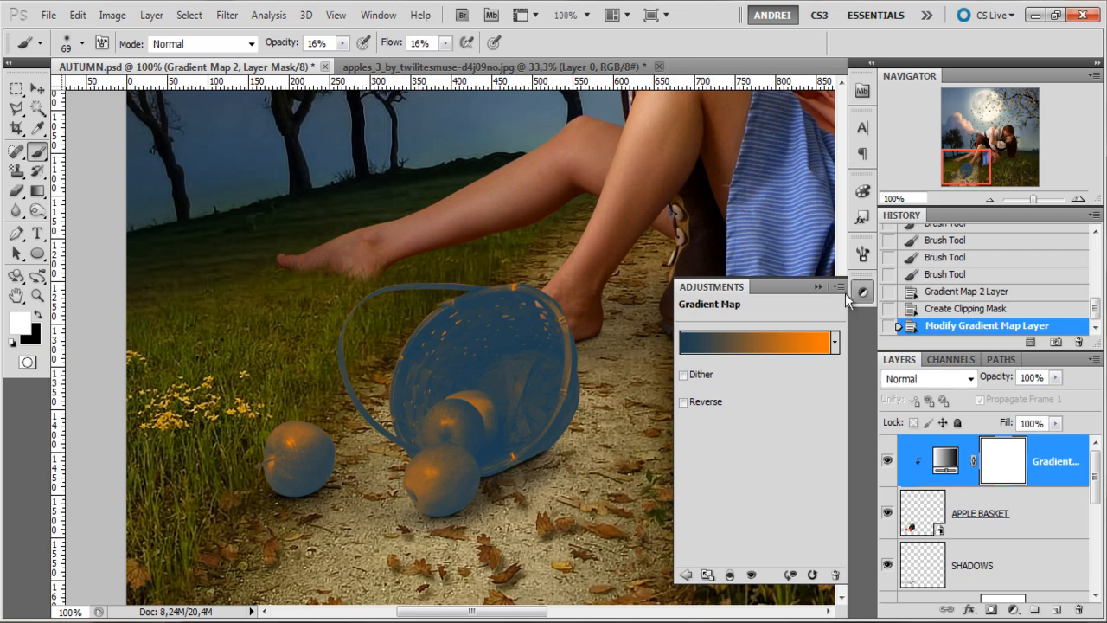
Set the gradient map layer's blend mode to Color and its opacity to 26%.
click(822, 285)
click(901, 378)
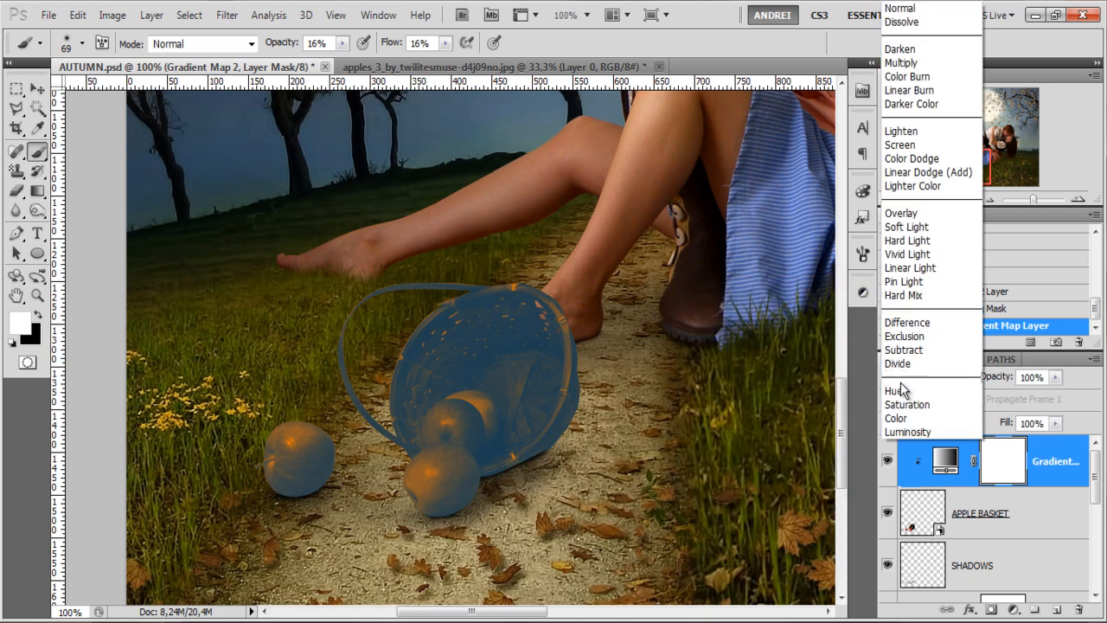
click(900, 418)
click(1056, 378)
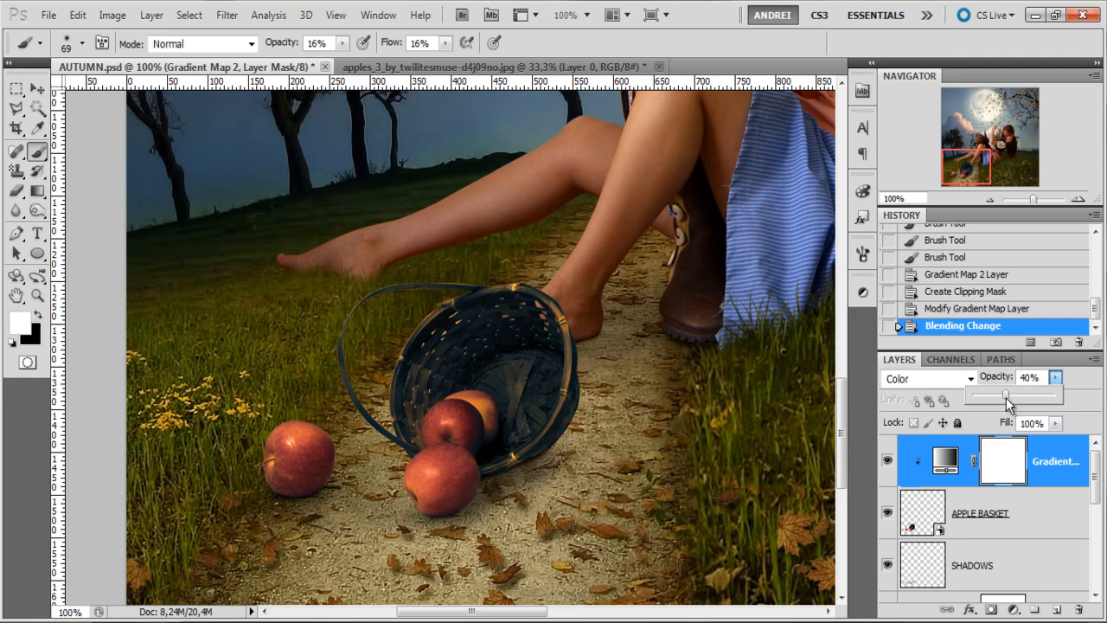
drag(1006, 398, 995, 401)
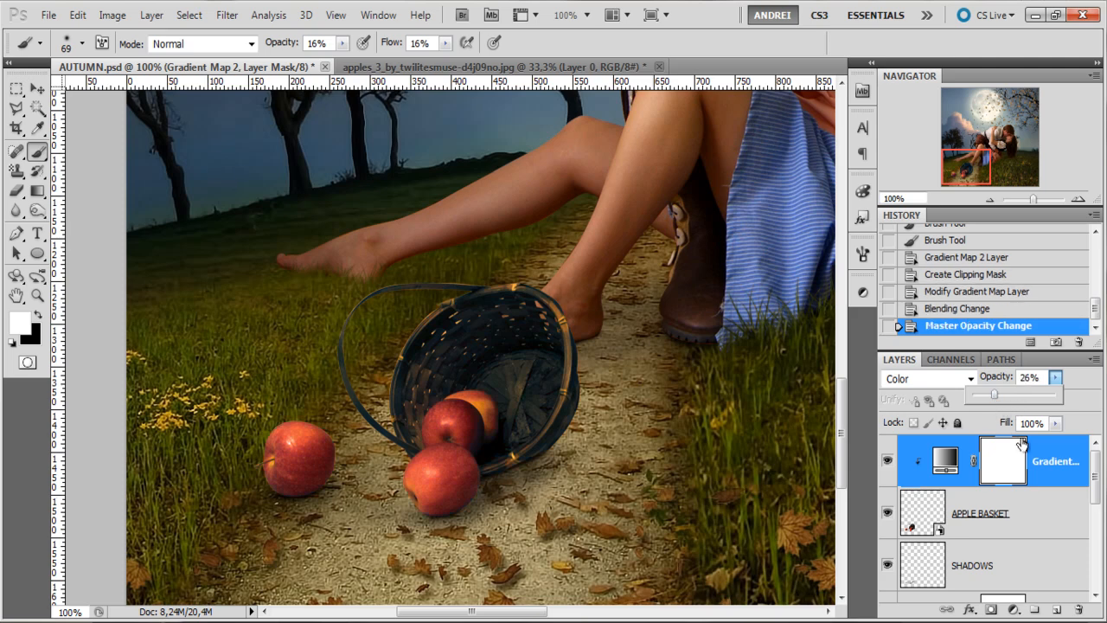
click(1077, 463)
Compare the basket and apples with the gradient map layer hidden and shown, checking how they match the scene's colours.
drag(641, 394, 603, 390)
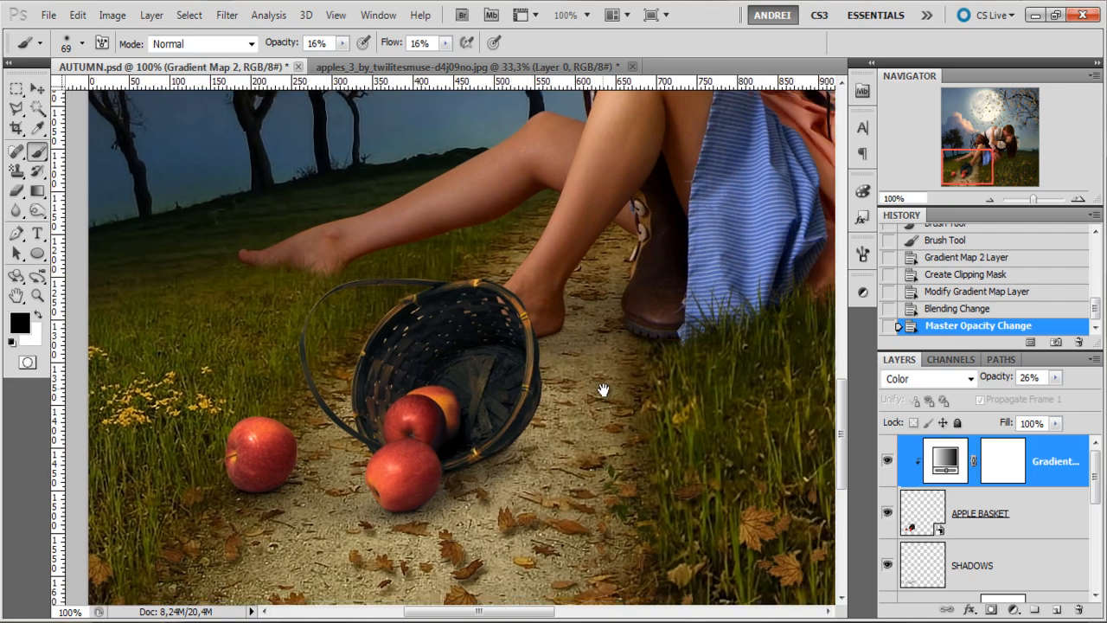
click(887, 461)
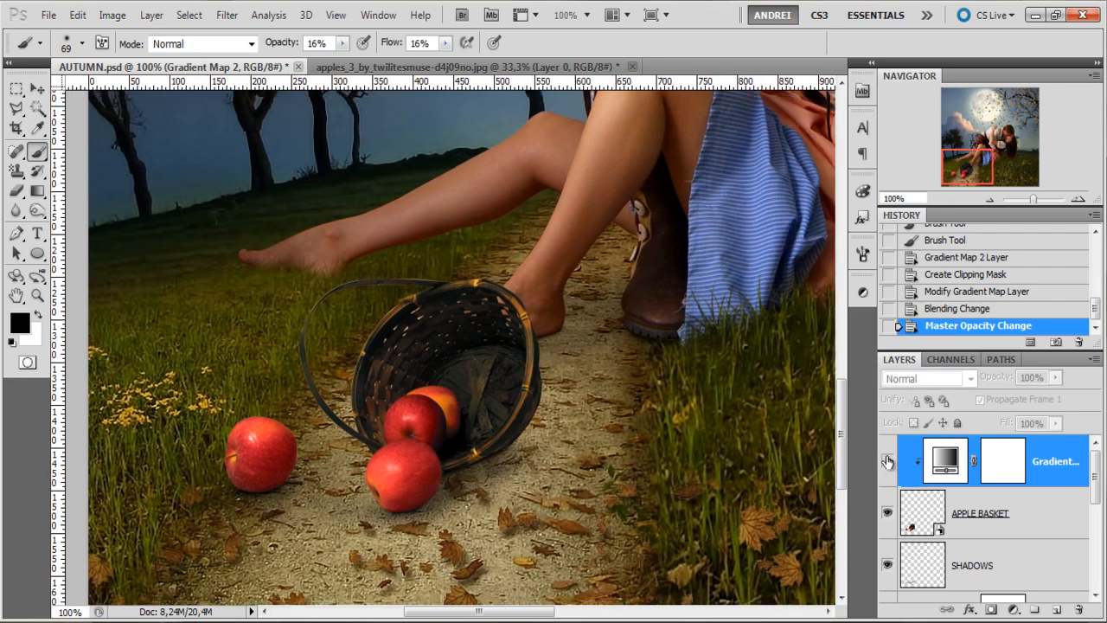
click(887, 461)
scroll(588, 367, down, 2)
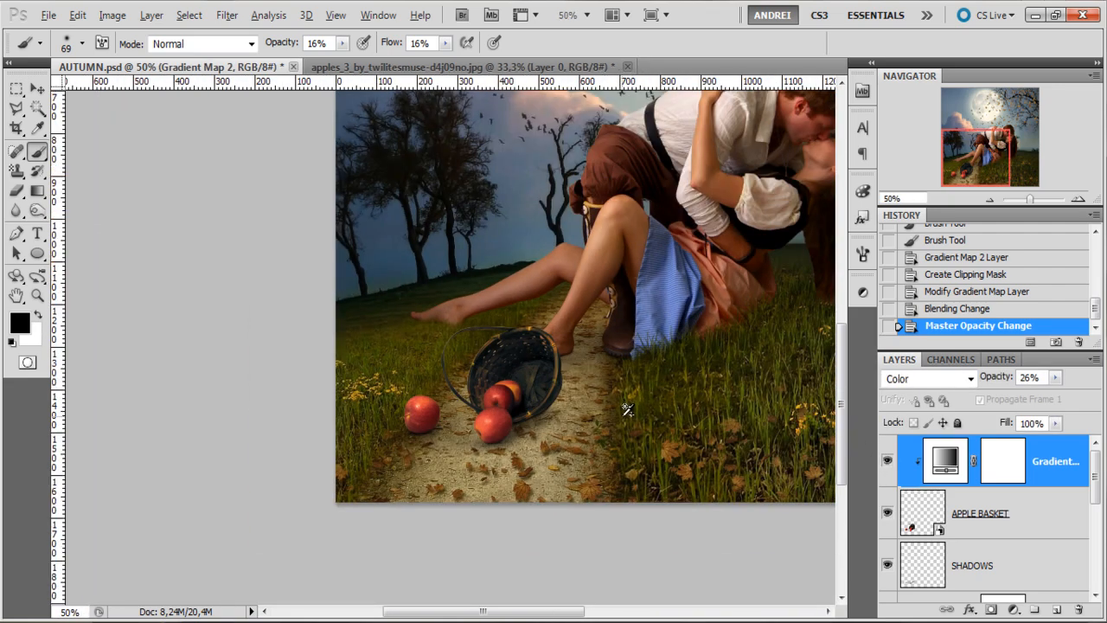
scroll(617, 401, up, 2)
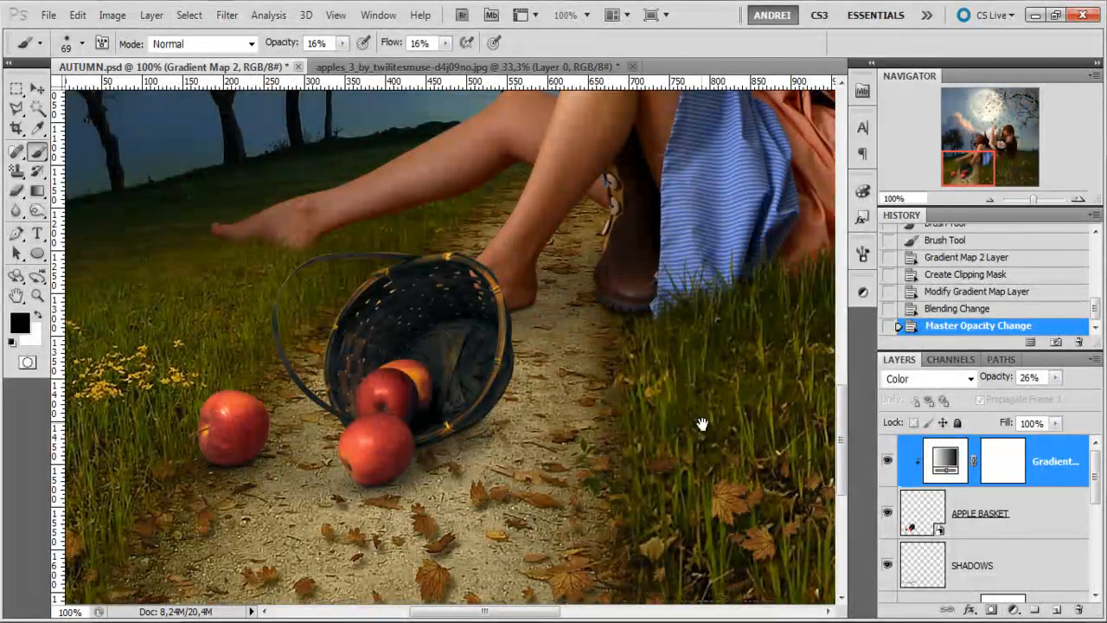
drag(643, 417, 676, 440)
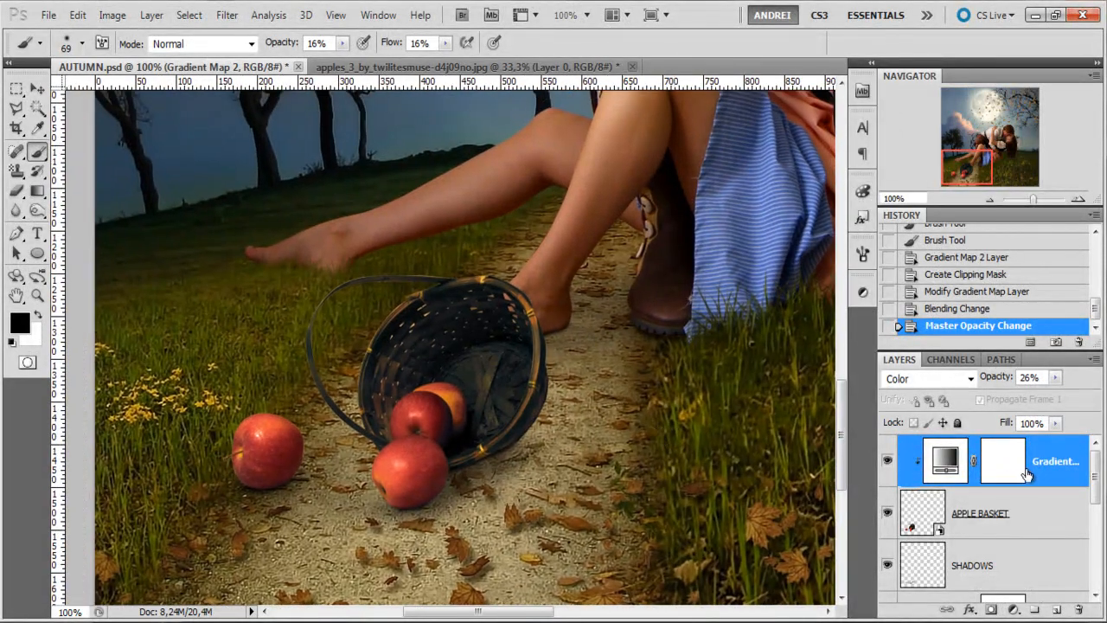
click(887, 461)
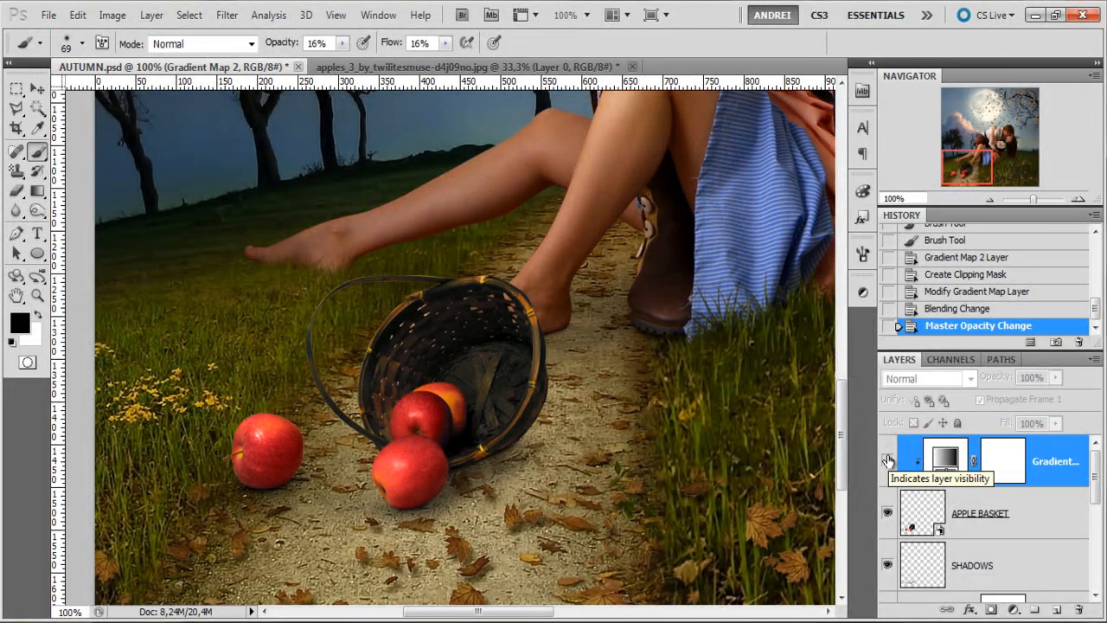
click(887, 461)
drag(506, 431, 444, 452)
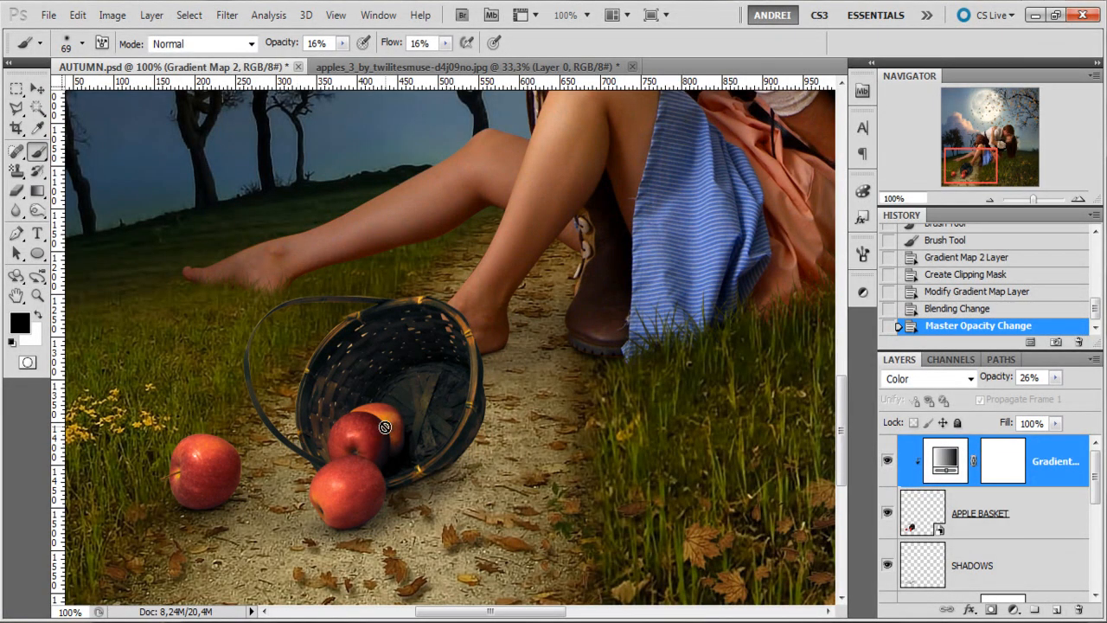
Compare the whole composition with the clipped gradient map layer turned off and on.
scroll(491, 332, down, 2)
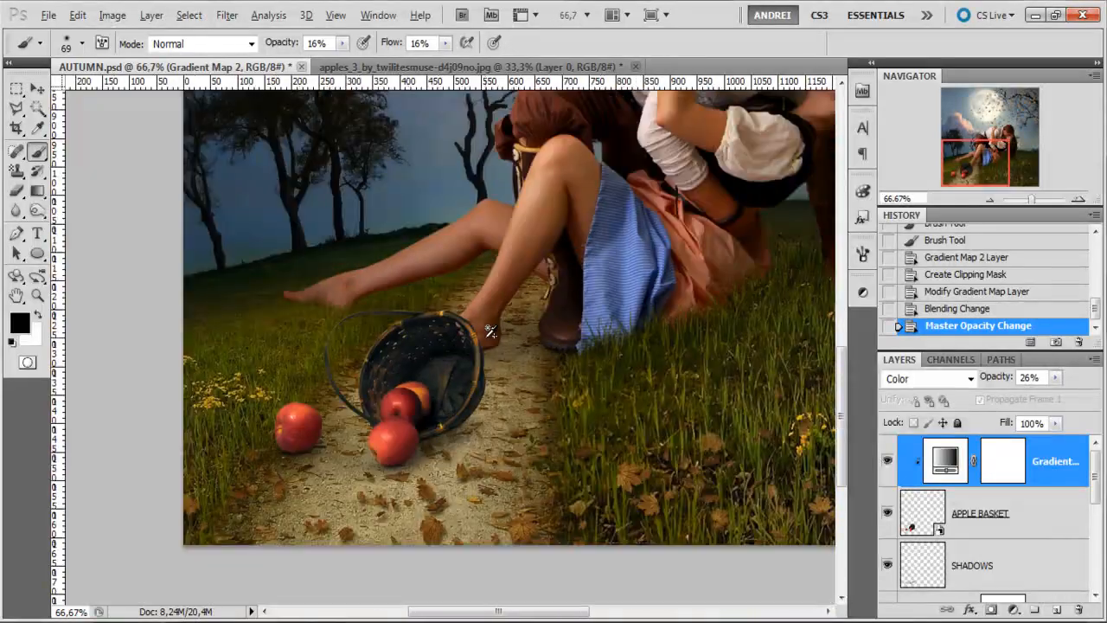
drag(564, 326, 505, 422)
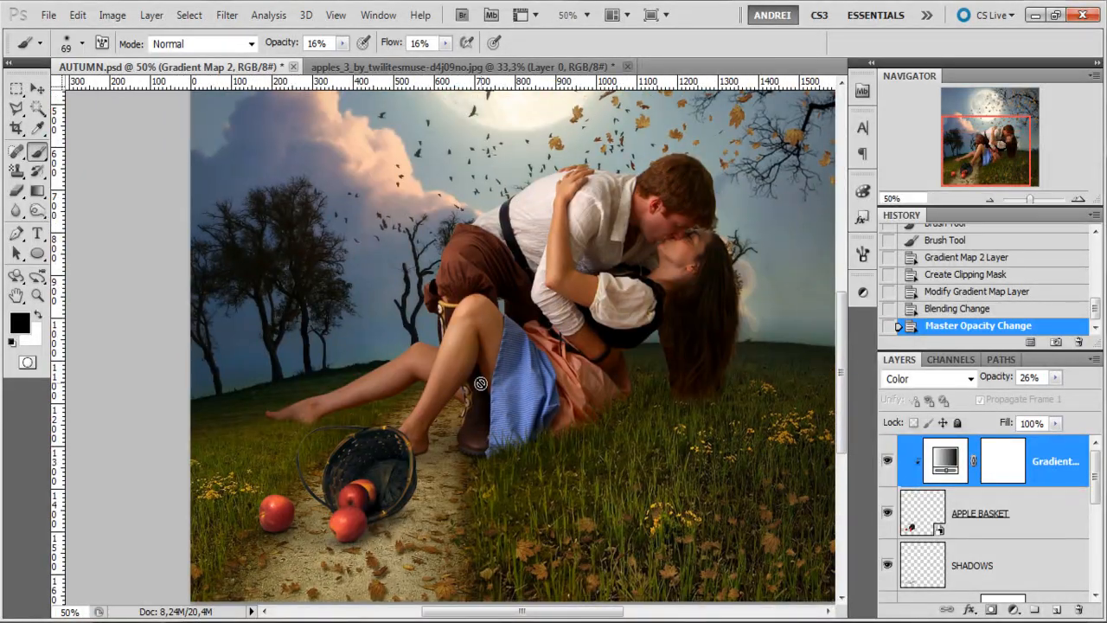
click(886, 464)
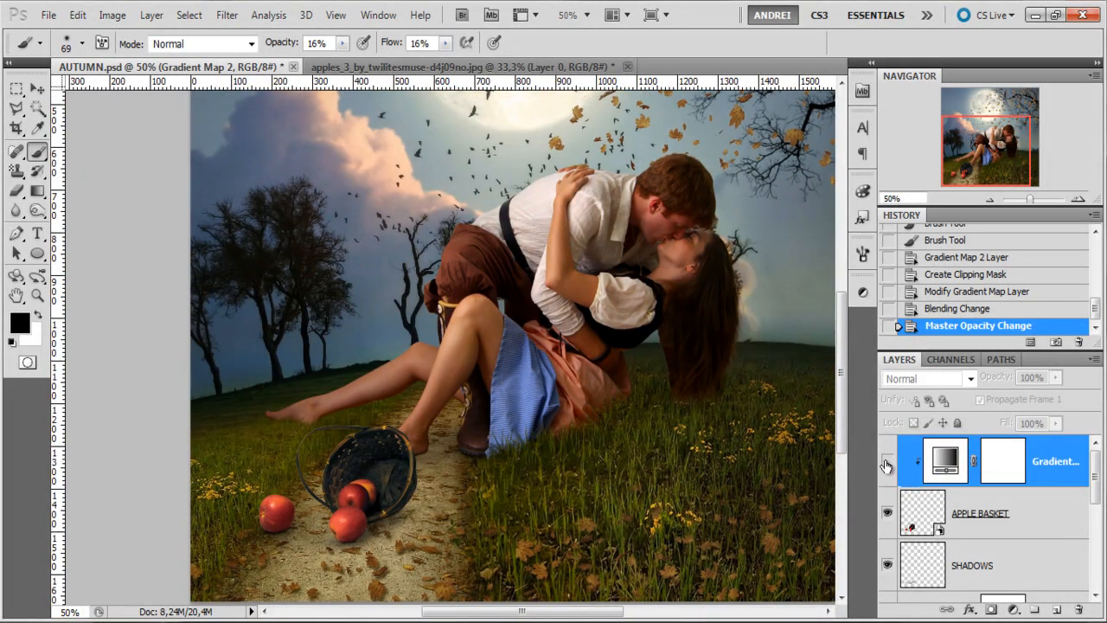
click(886, 464)
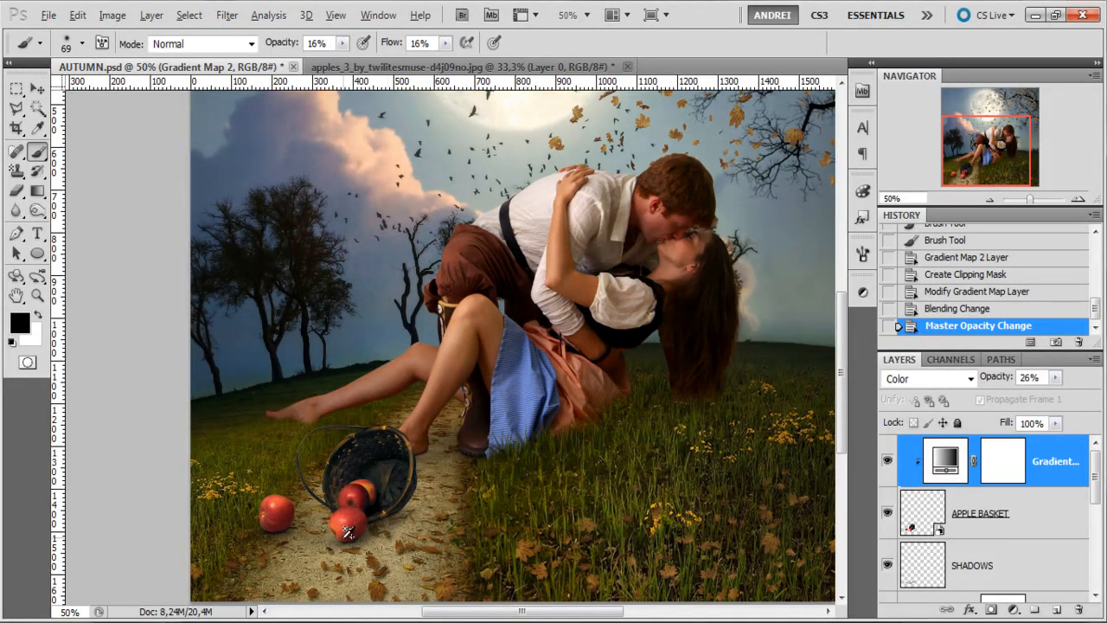
Add a Levels adjustment clipped to the APPLE BASKET layer, with midtones at 0,91 and the white output level at 238.
scroll(463, 485, down, 1)
scroll(316, 542, up, 3)
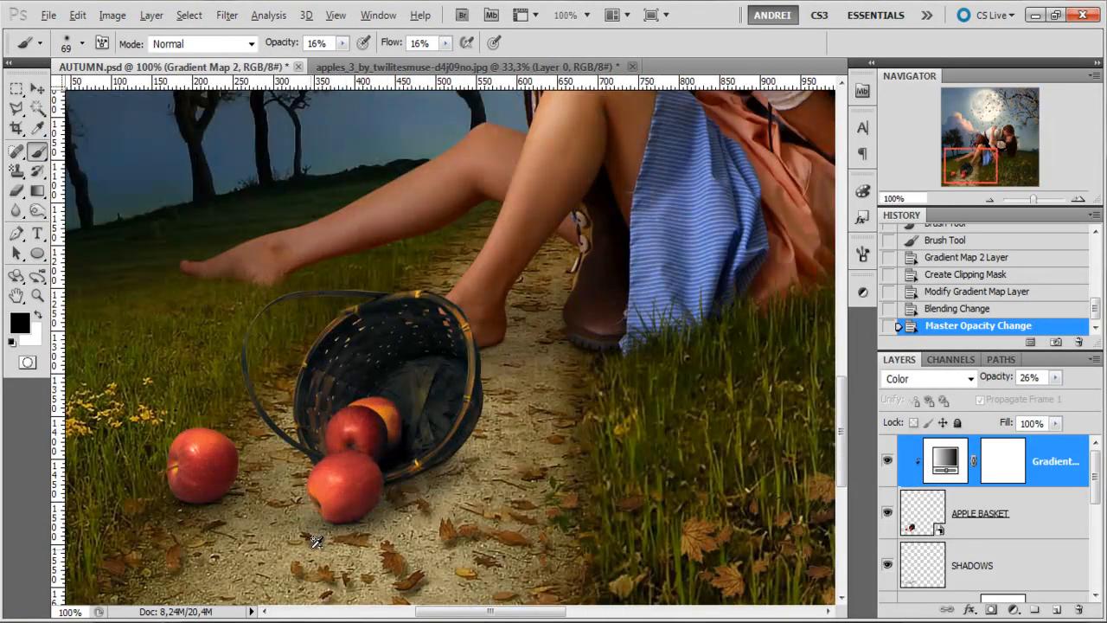
click(1042, 522)
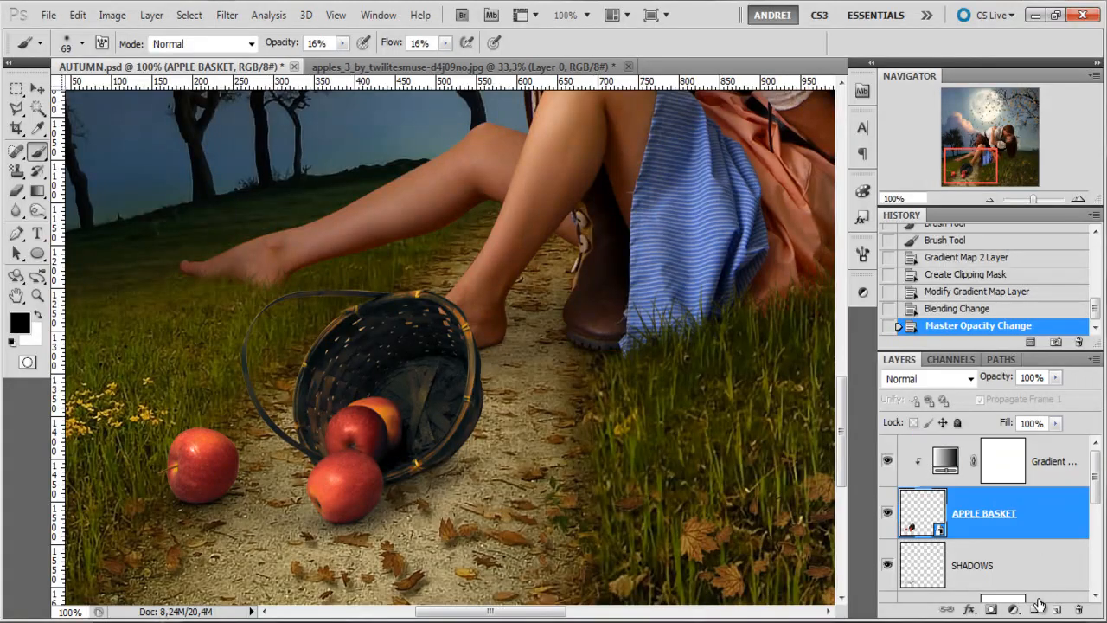
click(1013, 609)
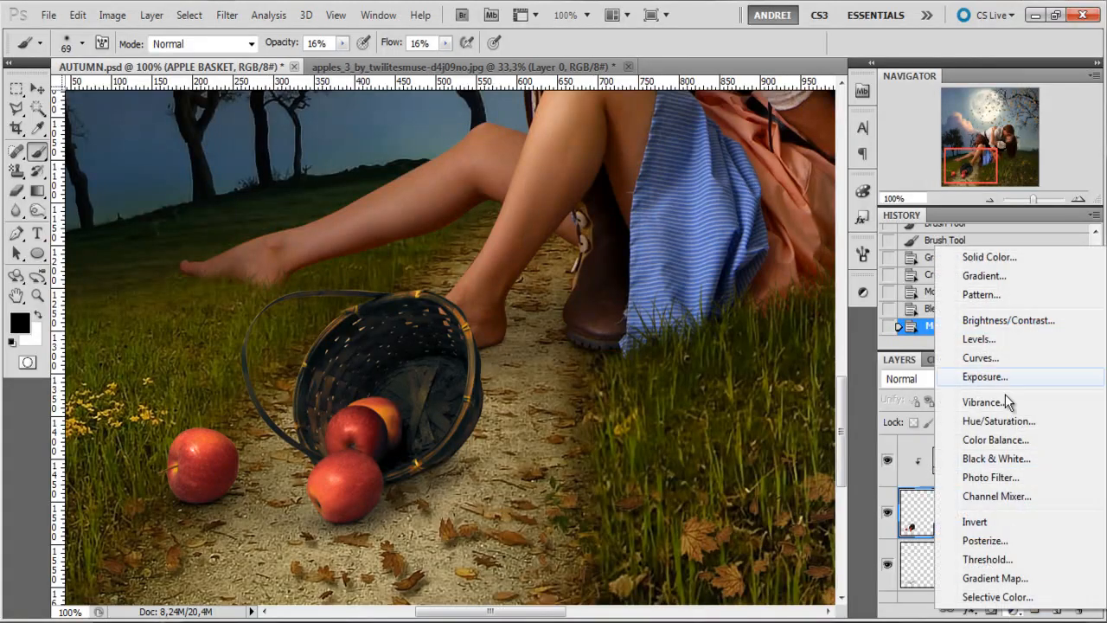
click(997, 343)
drag(767, 428, 775, 429)
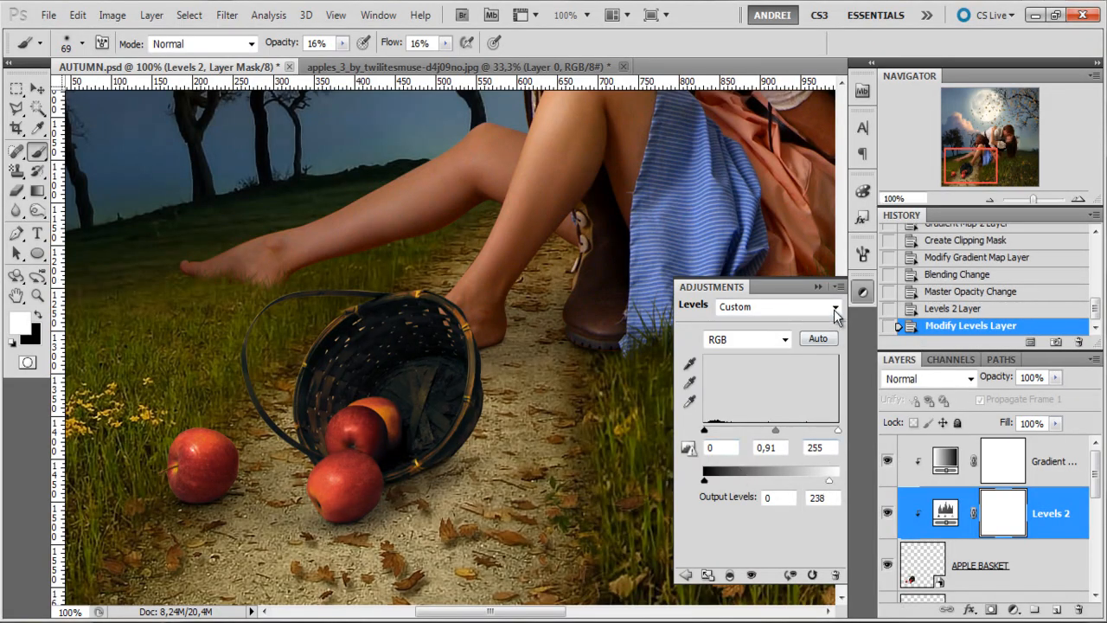
click(818, 286)
Examine how the darkened basket and apples fit the lighting of the whole picture.
scroll(542, 322, down, 1)
drag(664, 297, 561, 433)
scroll(601, 389, down, 1)
scroll(601, 390, down, 1)
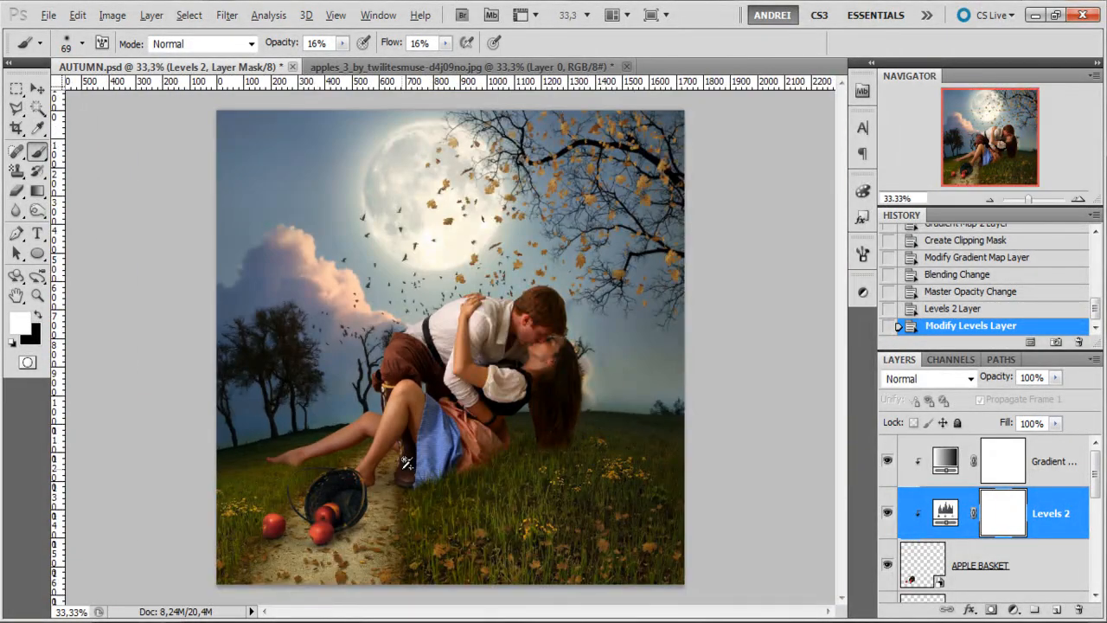
scroll(406, 463, up, 1)
mouse_move(407, 474)
mouse_down()
mouse_move(483, 464)
mouse_move(436, 487)
mouse_move(425, 479)
mouse_up()
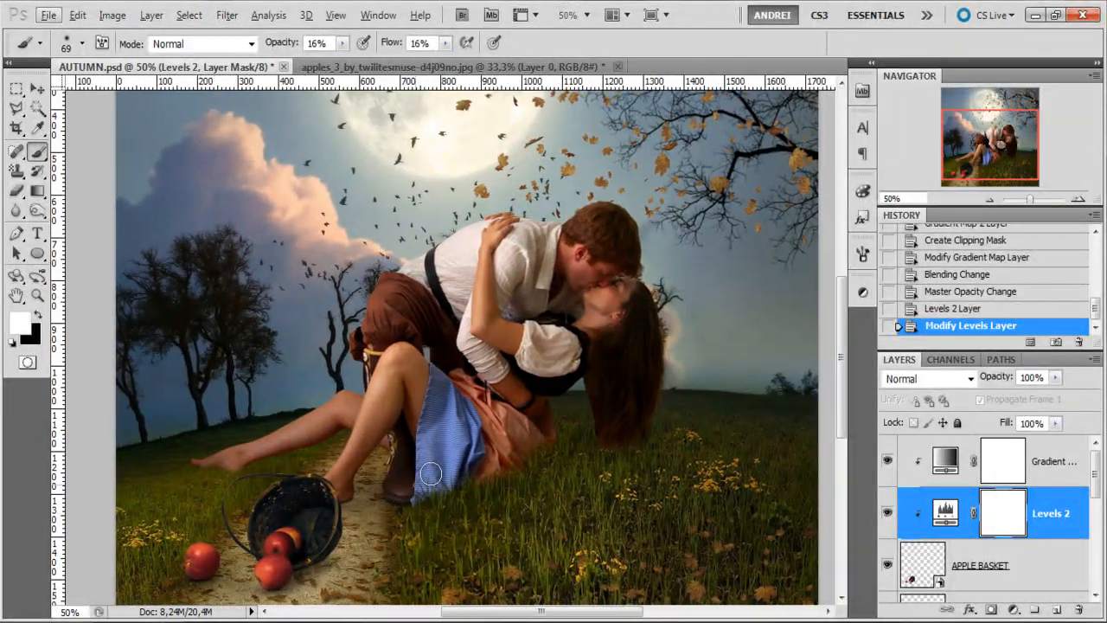
scroll(426, 478, down, 1)
scroll(445, 388, up, 1)
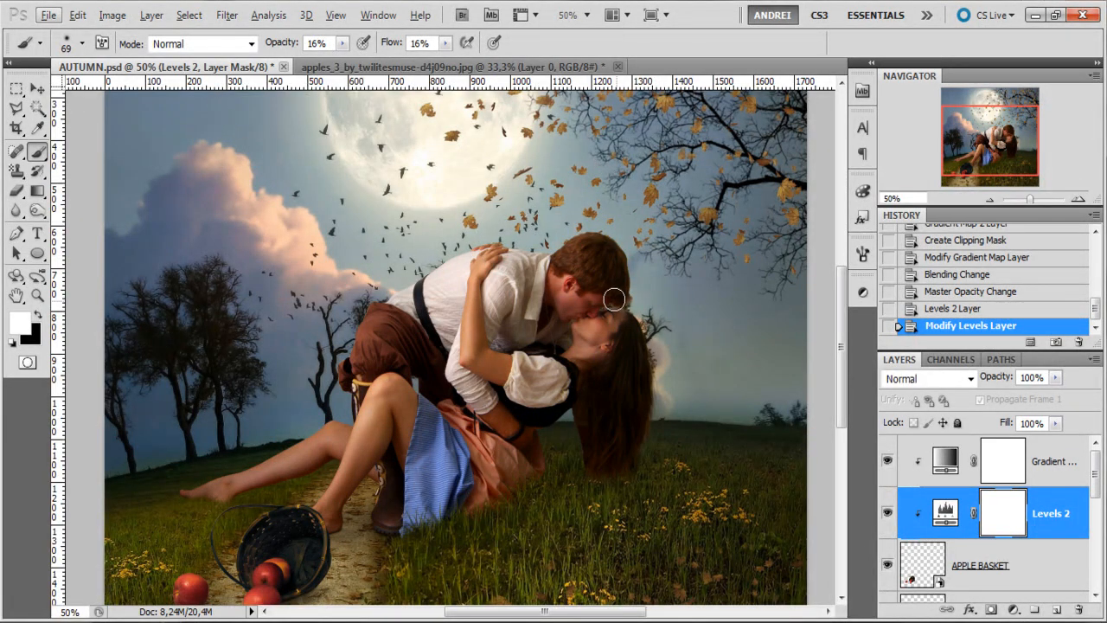
Make the Gradient Map layer active and open the leaf images 651925_50537290.jpg and 902212_48250809.jpg from the stock folder.
click(1042, 461)
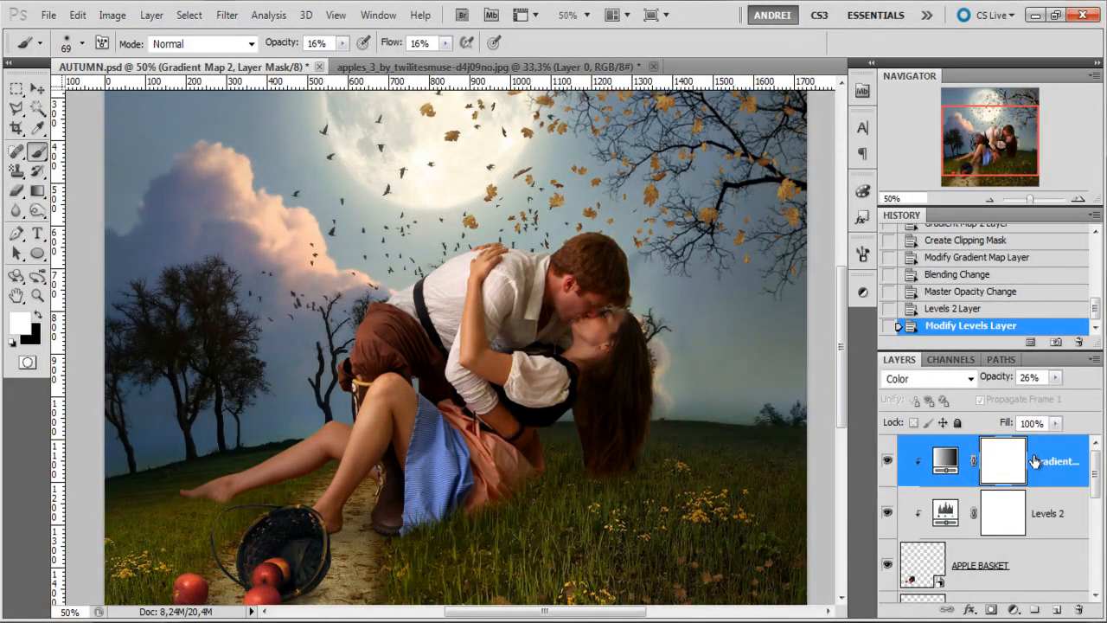
key(ctrl+o)
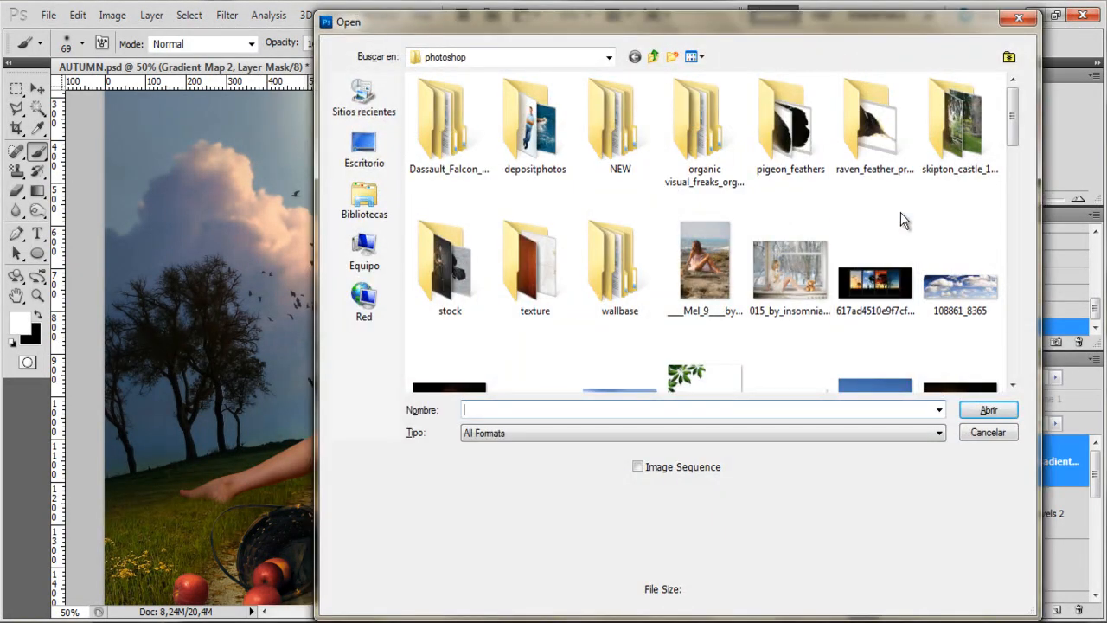
scroll(902, 214, down, 3)
scroll(902, 215, down, 10)
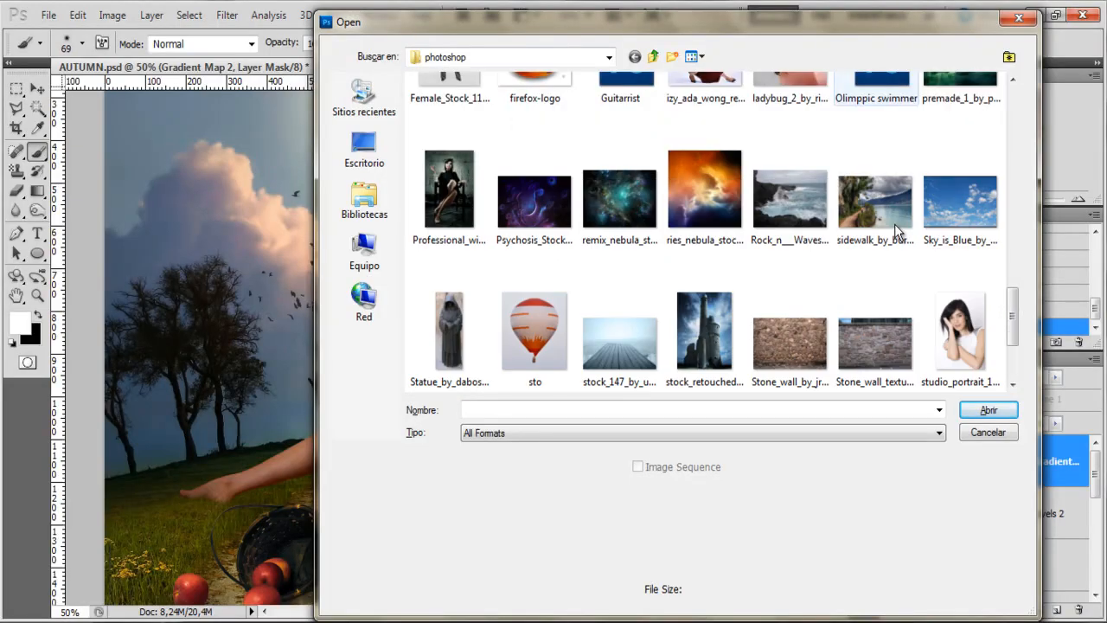
drag(1010, 345, 1025, 105)
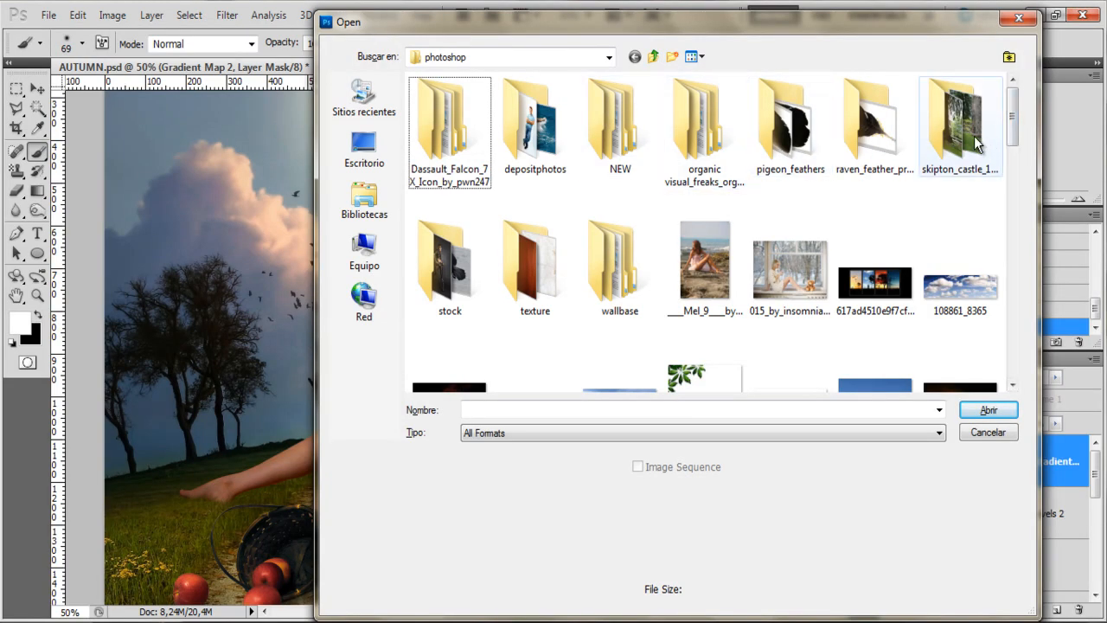
double_click(464, 264)
drag(1018, 98, 1020, 136)
click(641, 247)
scroll(642, 247, down, 1)
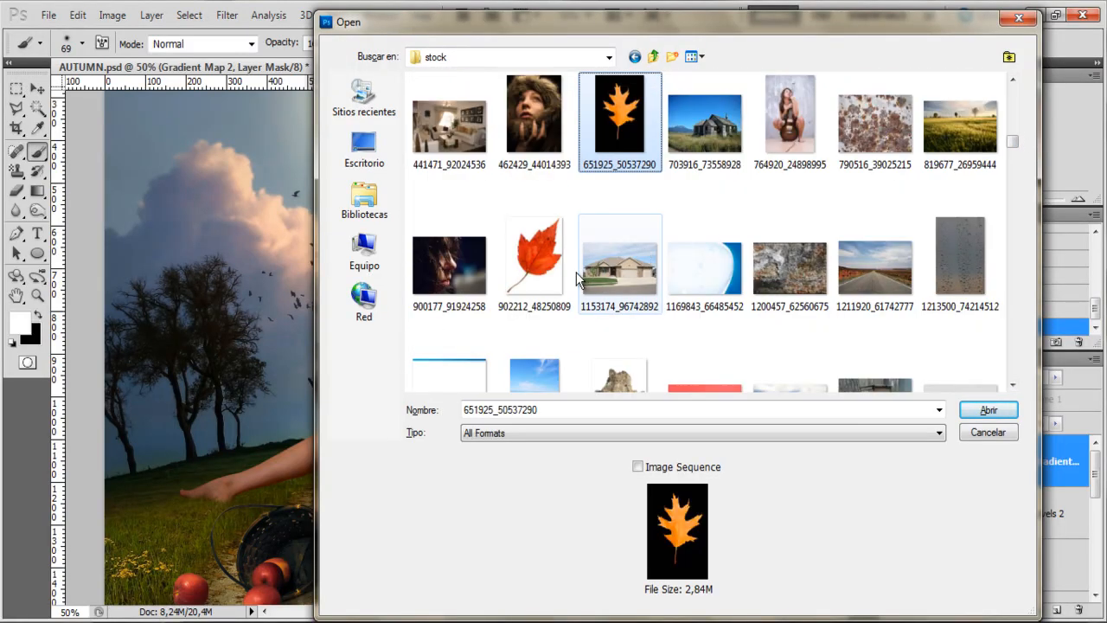
ctrl+click(536, 264)
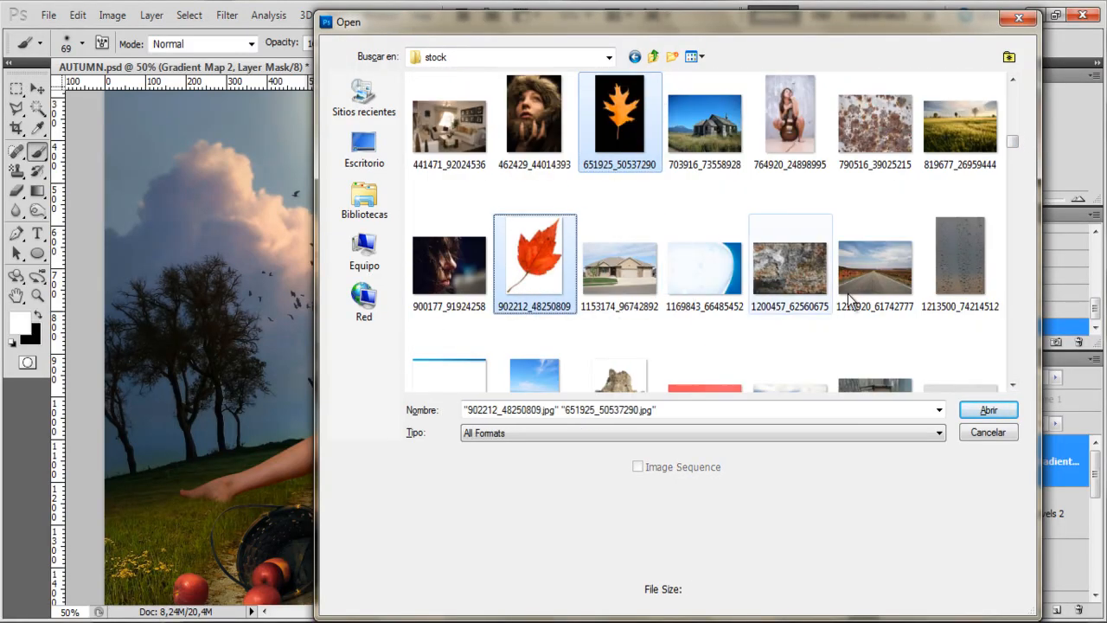
click(1005, 413)
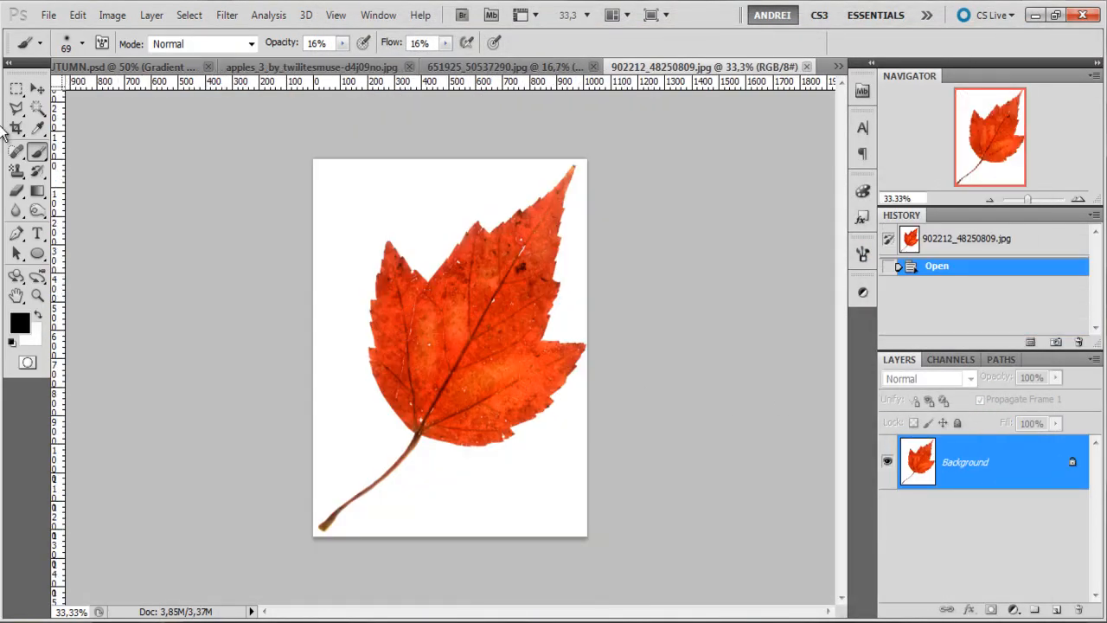
Convert the red leaf image's Background into a regular layer and select its white area with the Magic Wand.
click(39, 109)
scroll(454, 210, up, 1)
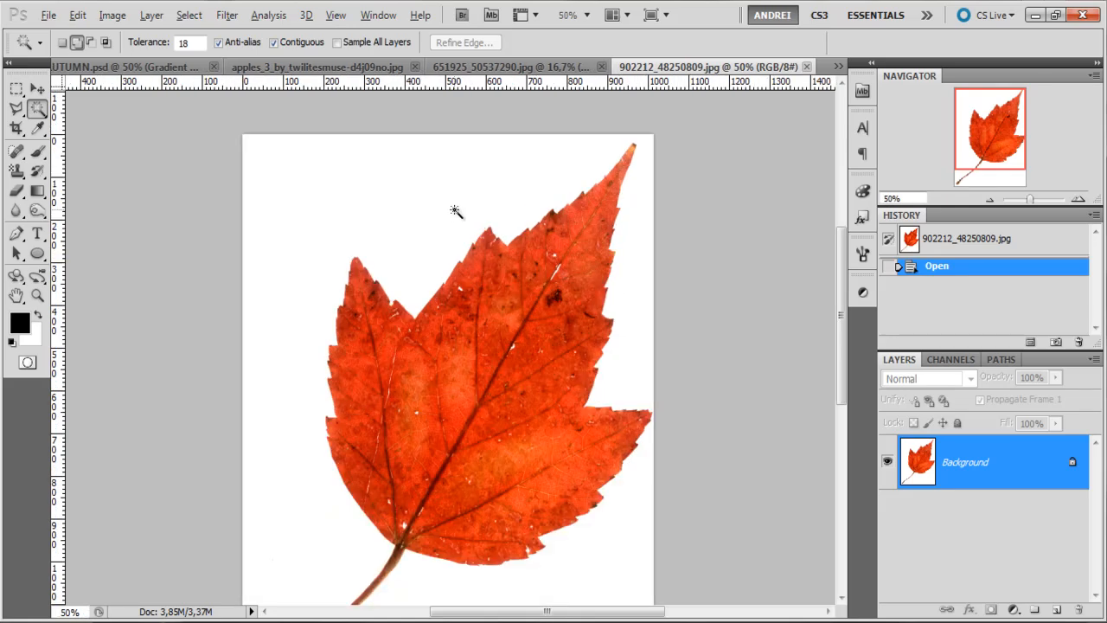
drag(1073, 466, 1078, 608)
click(467, 231)
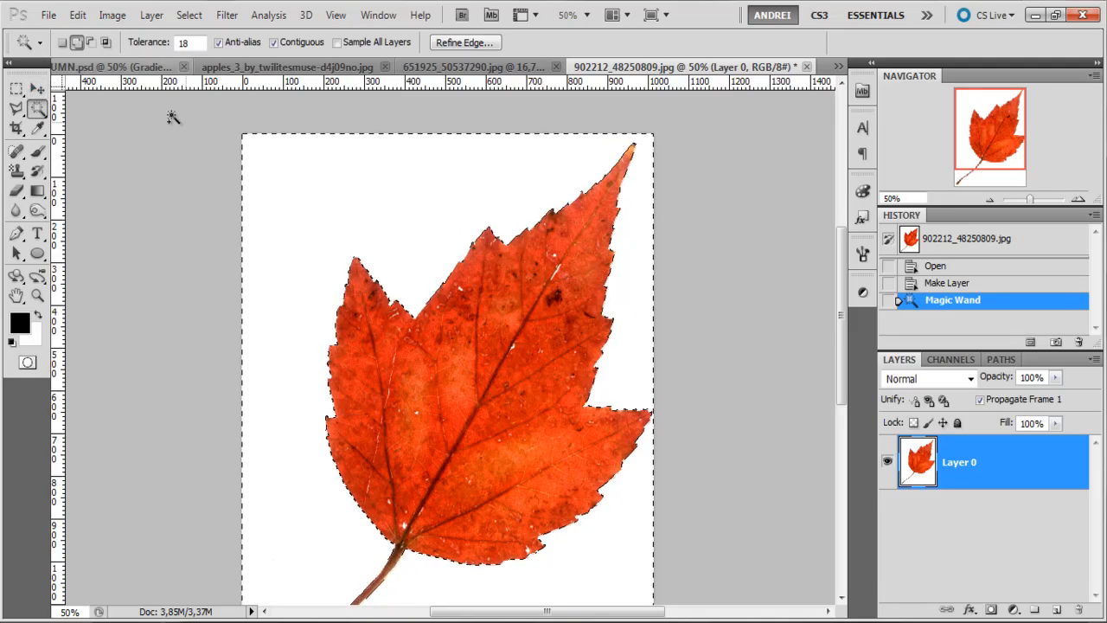
Set the Magic Wand tolerance to 28, extend the selection of the white background around the leaf and delete it.
click(186, 42)
text(28)
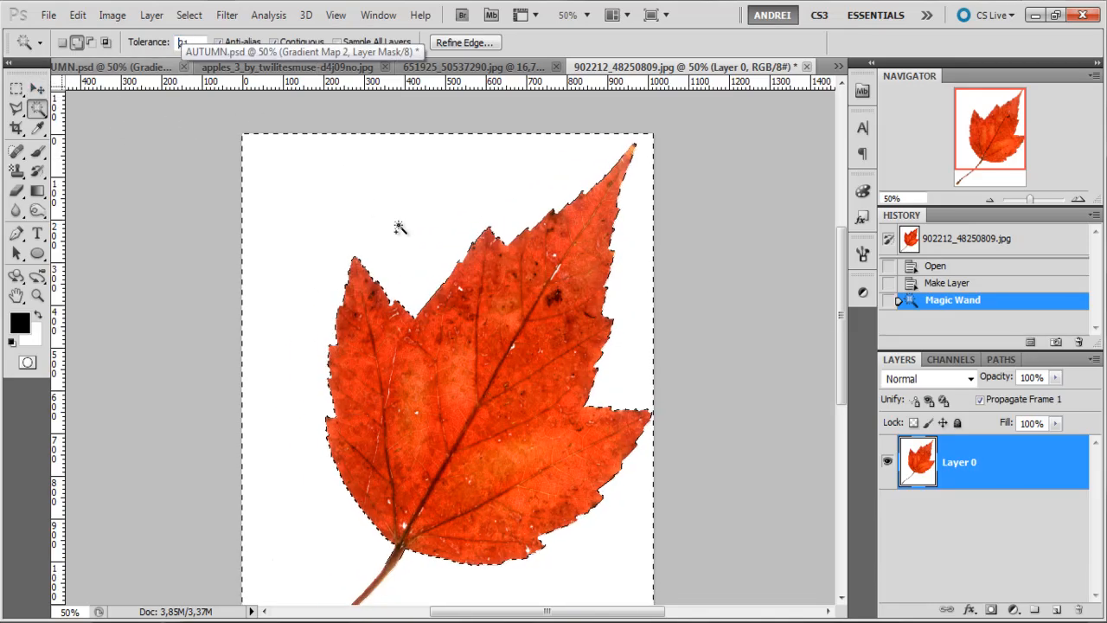
click(400, 223)
click(403, 220)
key(Delete)
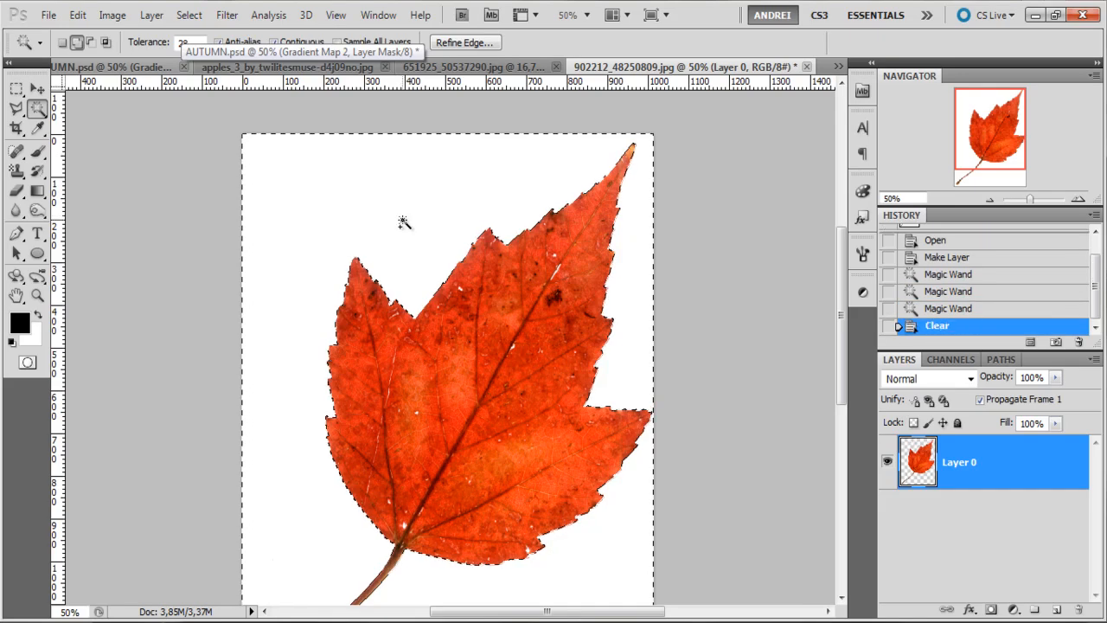
Cut the entire isolated red leaf to the clipboard and close its image without saving.
key(ctrl+d)
key(ctrl+a)
key(ctrl+x)
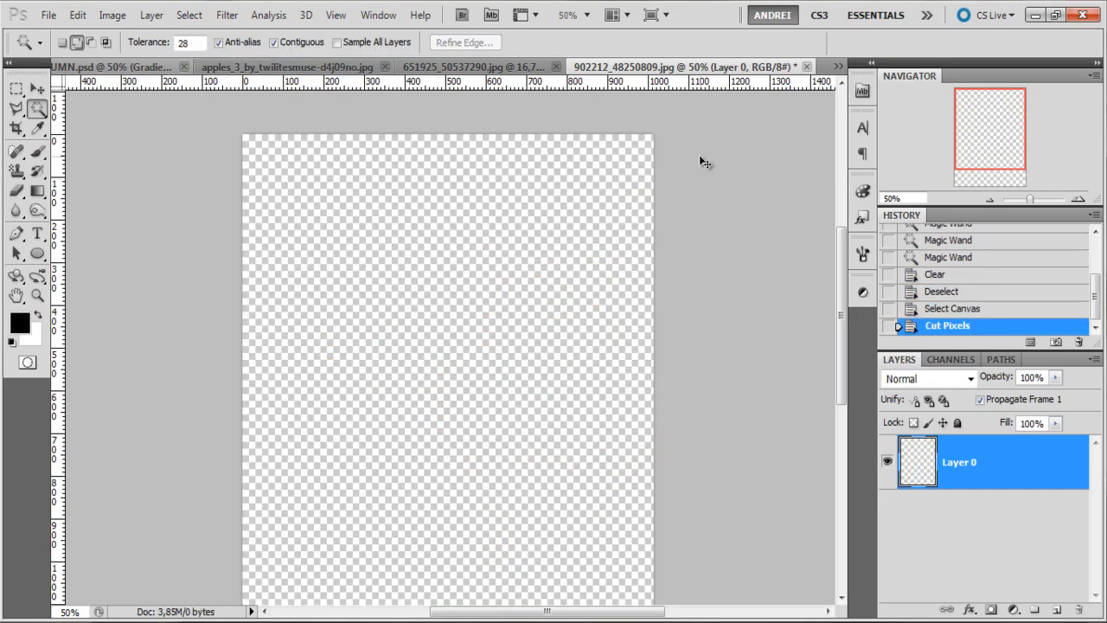
key(ctrl+w)
key(n)
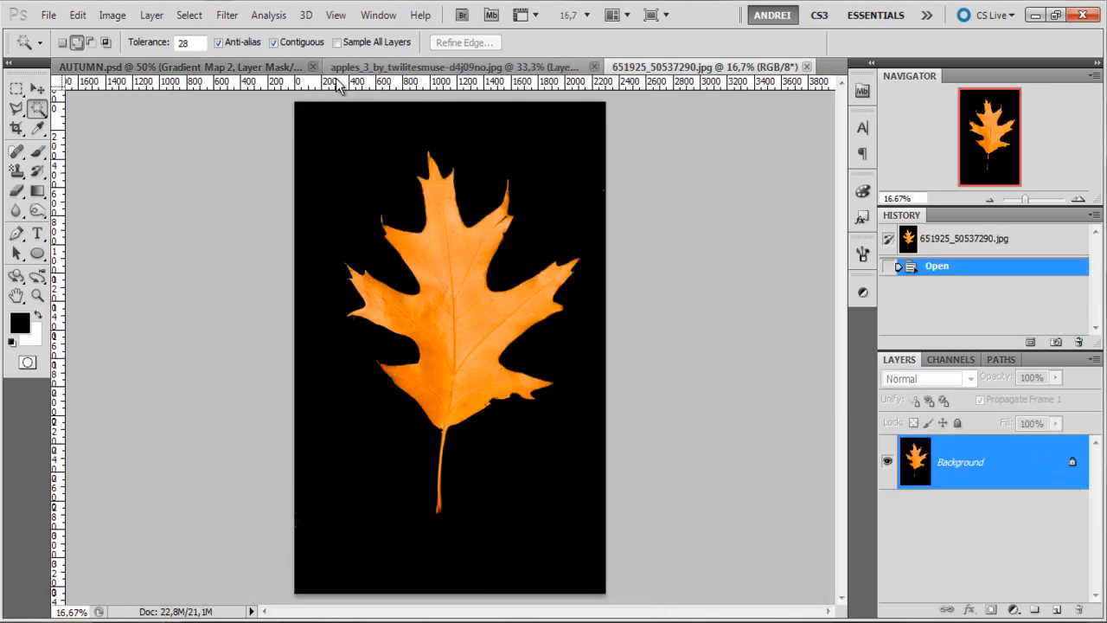
Close the emptied apples_3_by_twilitesmuse-d4j09no.jpg document without saving.
click(403, 69)
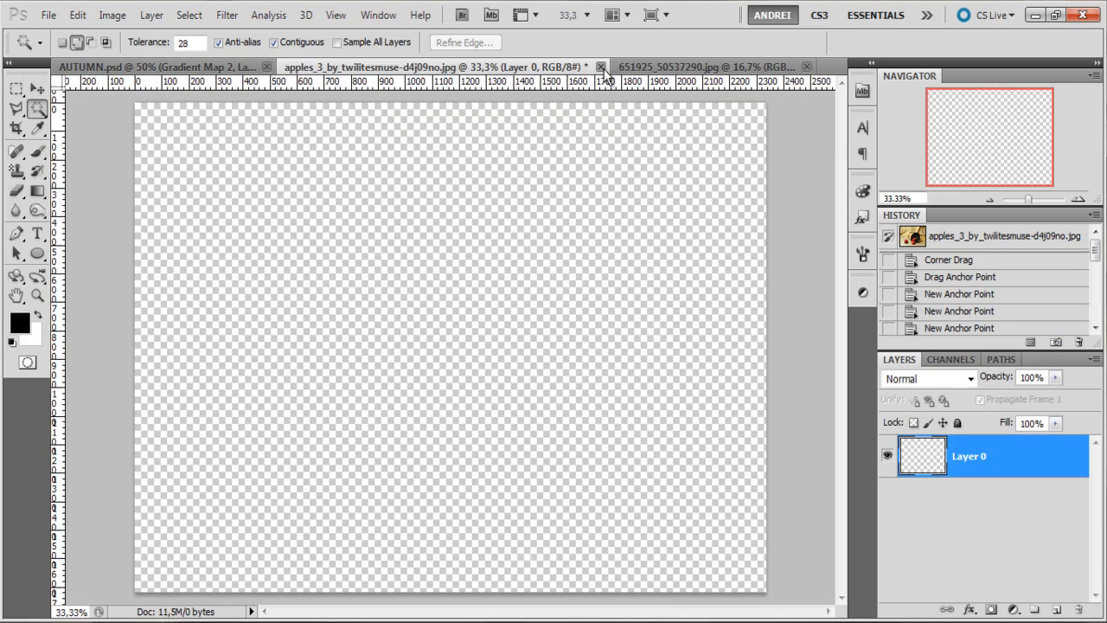
click(601, 67)
click(554, 256)
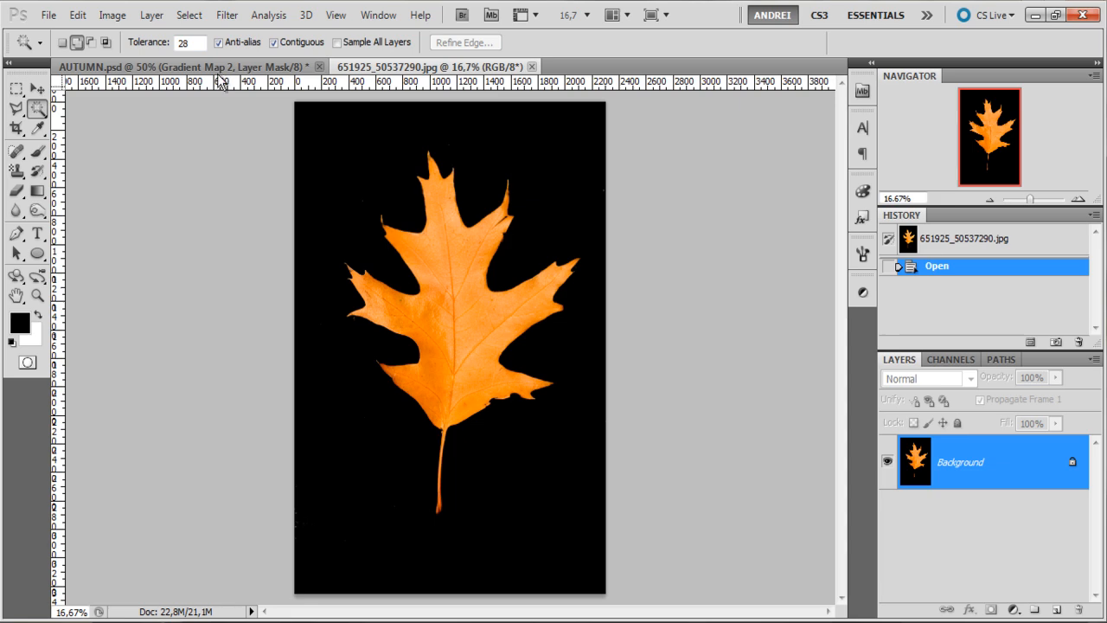
Paste the red leaf into AUTUMN.psd above the gradient map, duplicate its layer and hide the original.
click(216, 67)
key(ctrl+v)
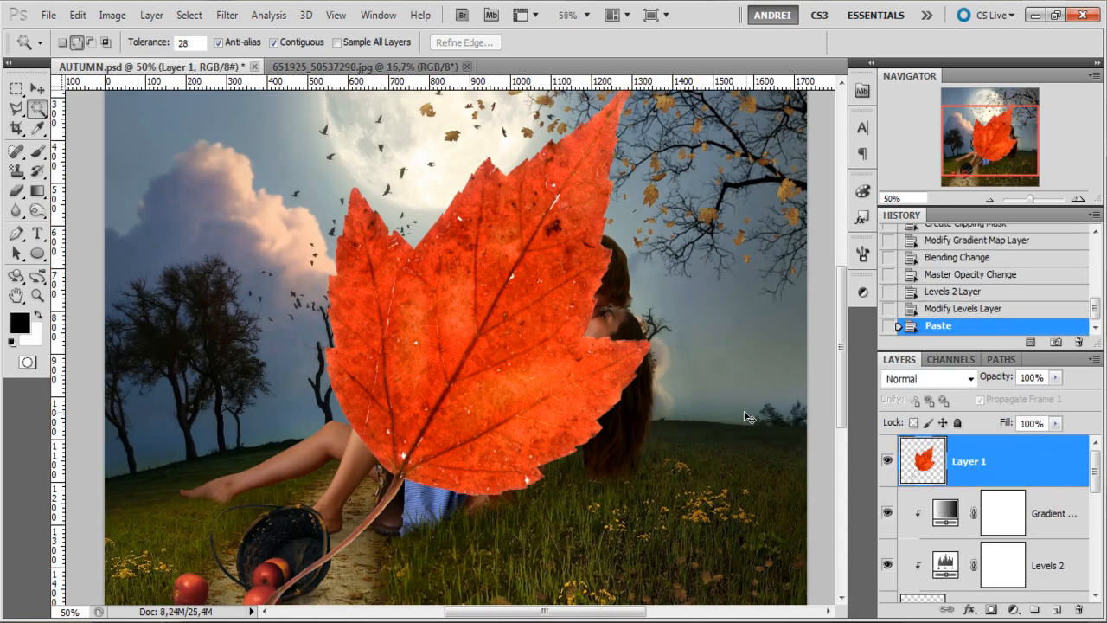
key(ctrl+j)
key(ctrl+k)
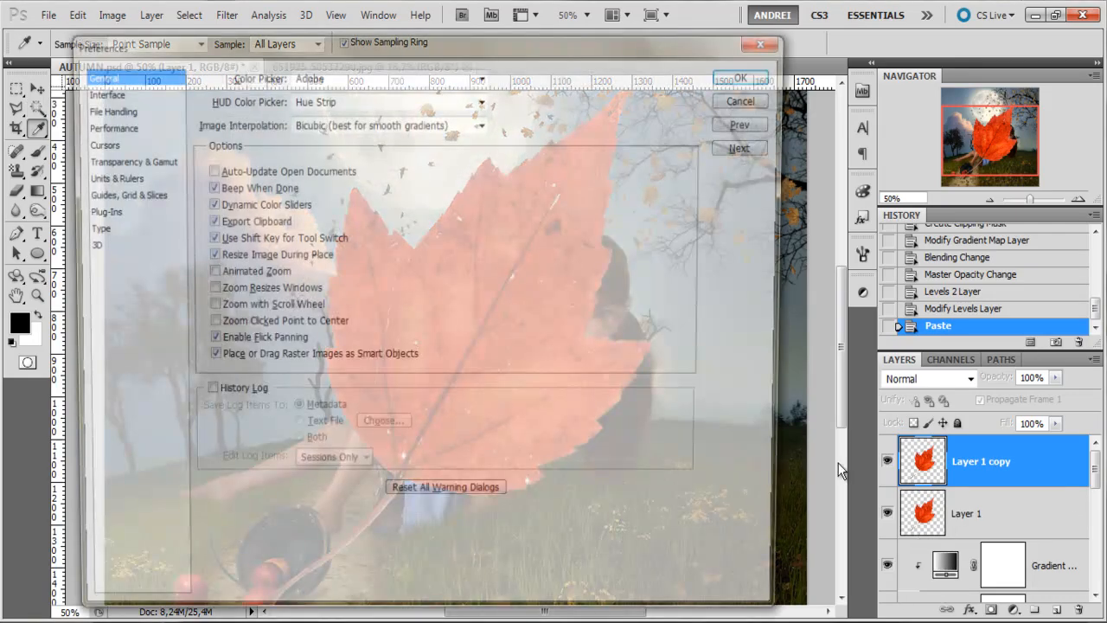
key(Escape)
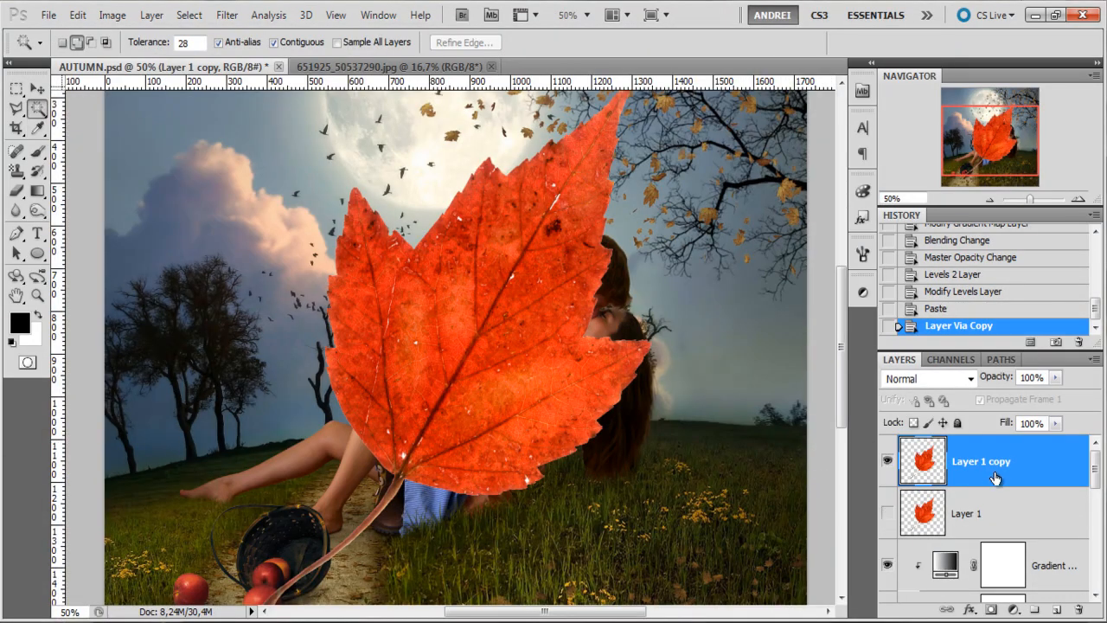
Scale the duplicated leaf to 16,58% and move it over the embracing couple's arms.
key(ctrl+minus)
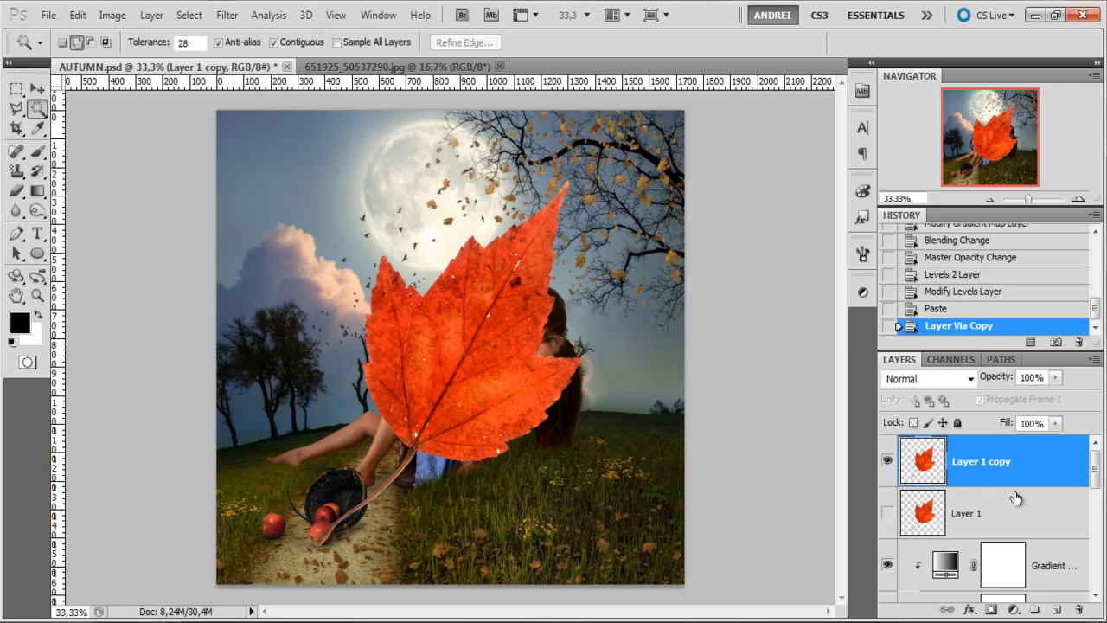
key(ctrl+t)
drag(574, 197, 353, 485)
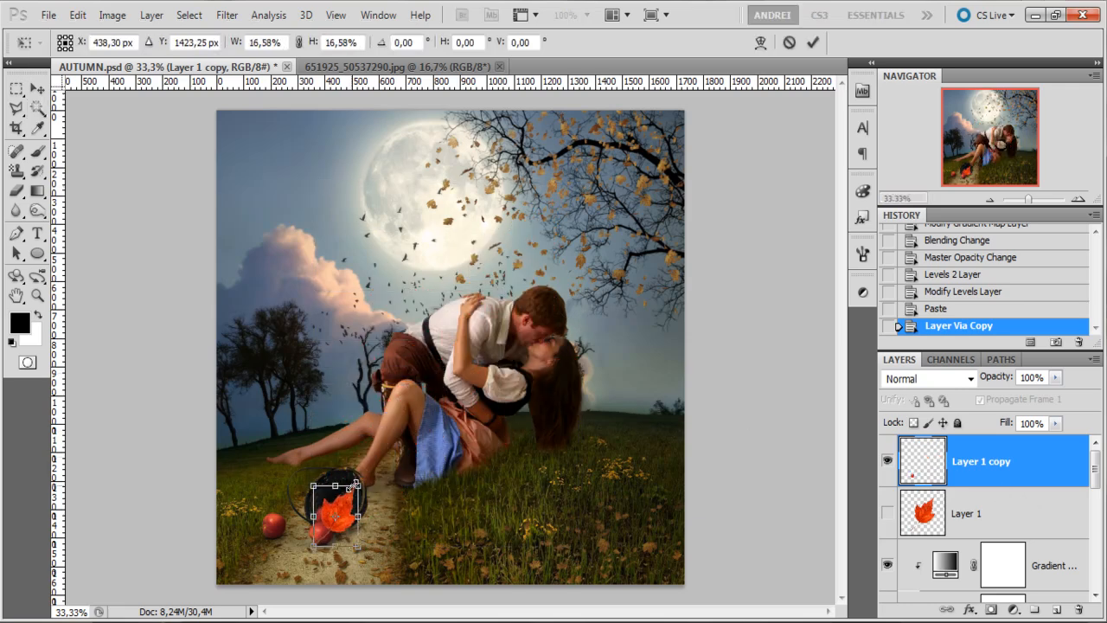
key(Return)
click(37, 89)
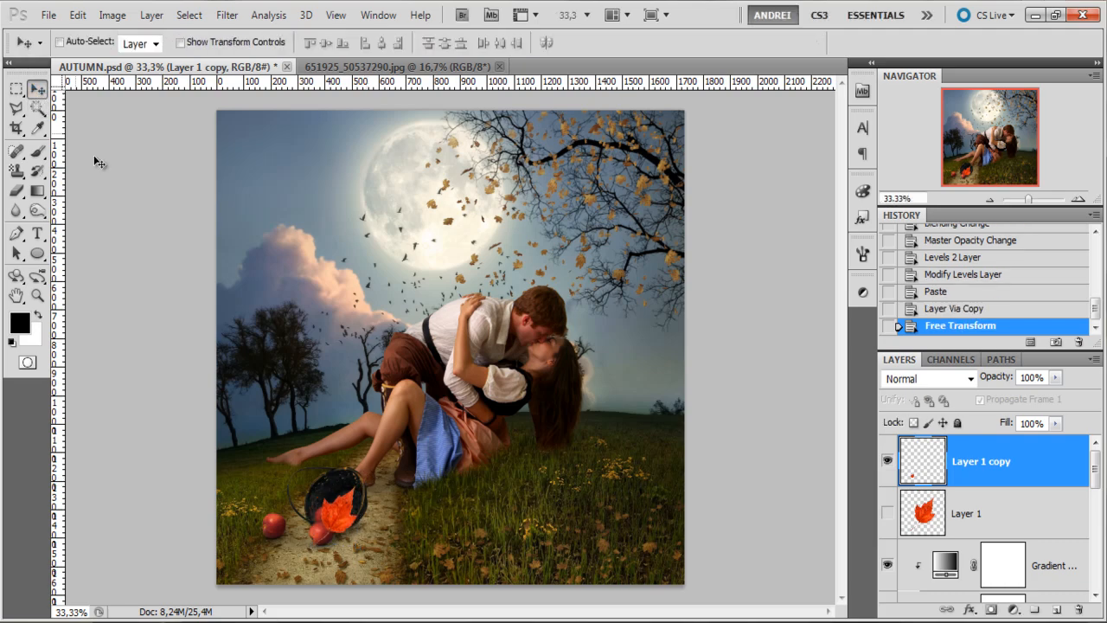
drag(339, 510, 460, 363)
Shift the duplicated red leaf to orange with Hue/Saturation at hue +18, saturation +11 and lightness -15.
key(ctrl+plus)
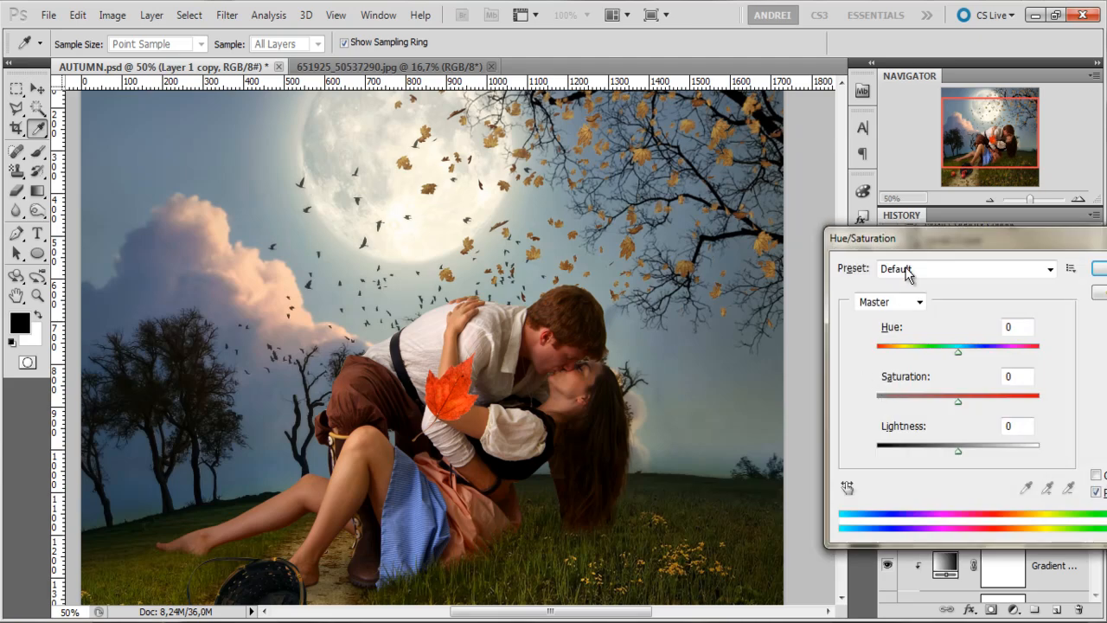
drag(920, 246, 753, 219)
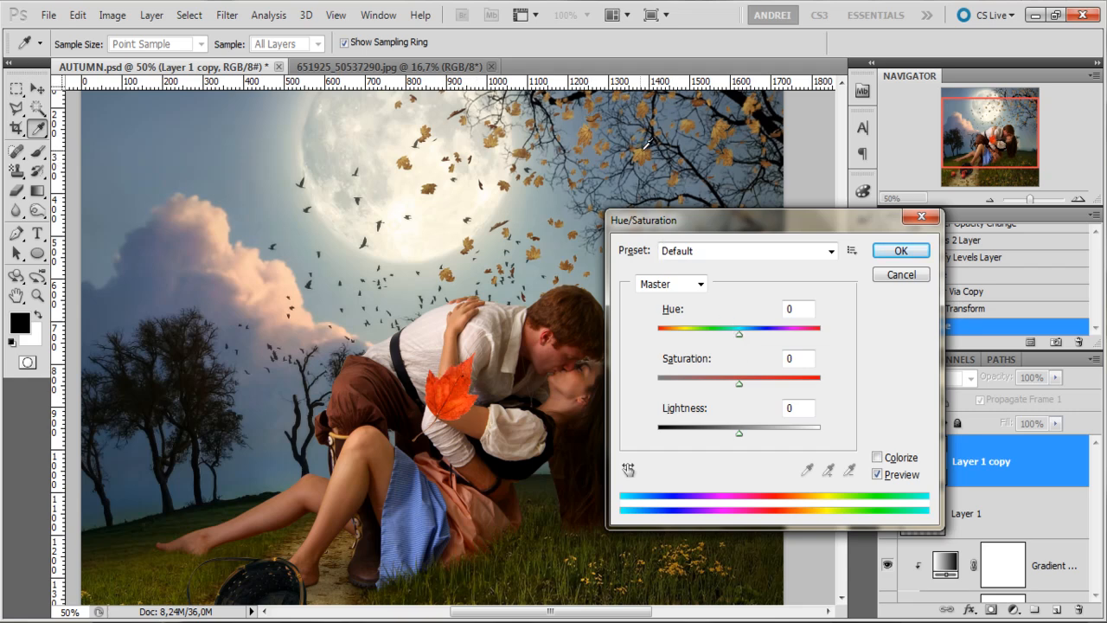
mouse_move(732, 329)
mouse_down()
mouse_move(684, 327)
mouse_move(753, 332)
mouse_up()
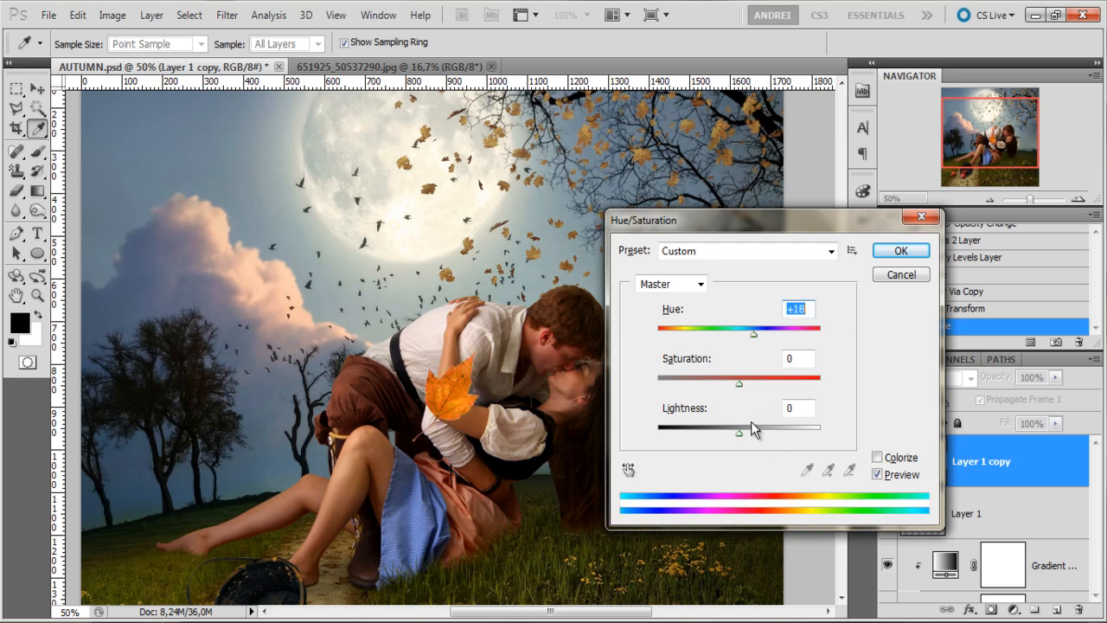
drag(740, 433, 729, 433)
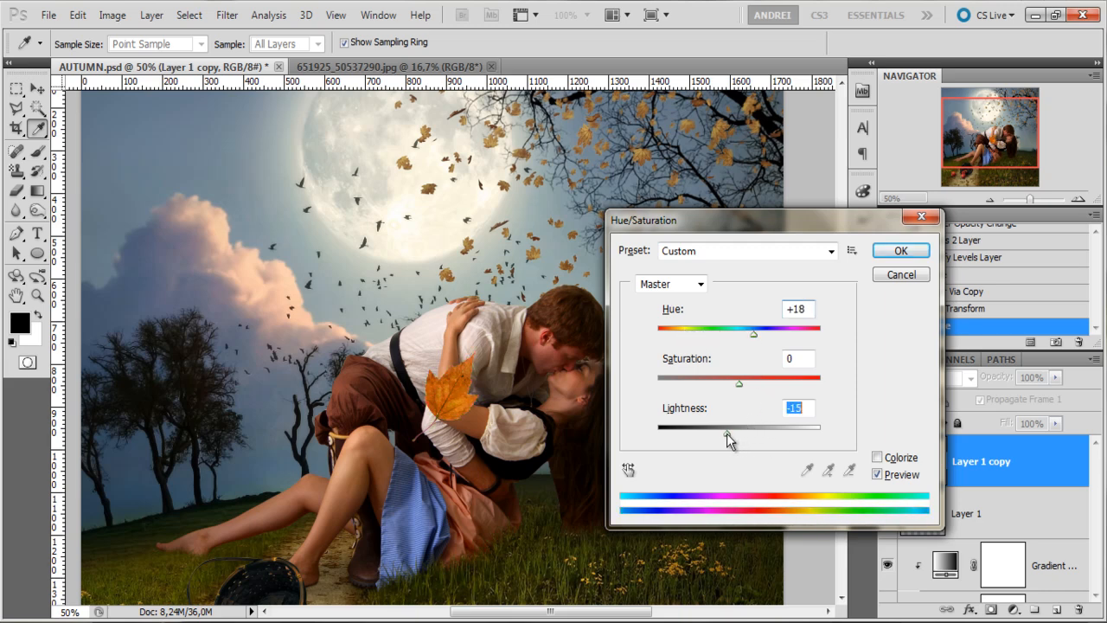
drag(739, 383, 749, 380)
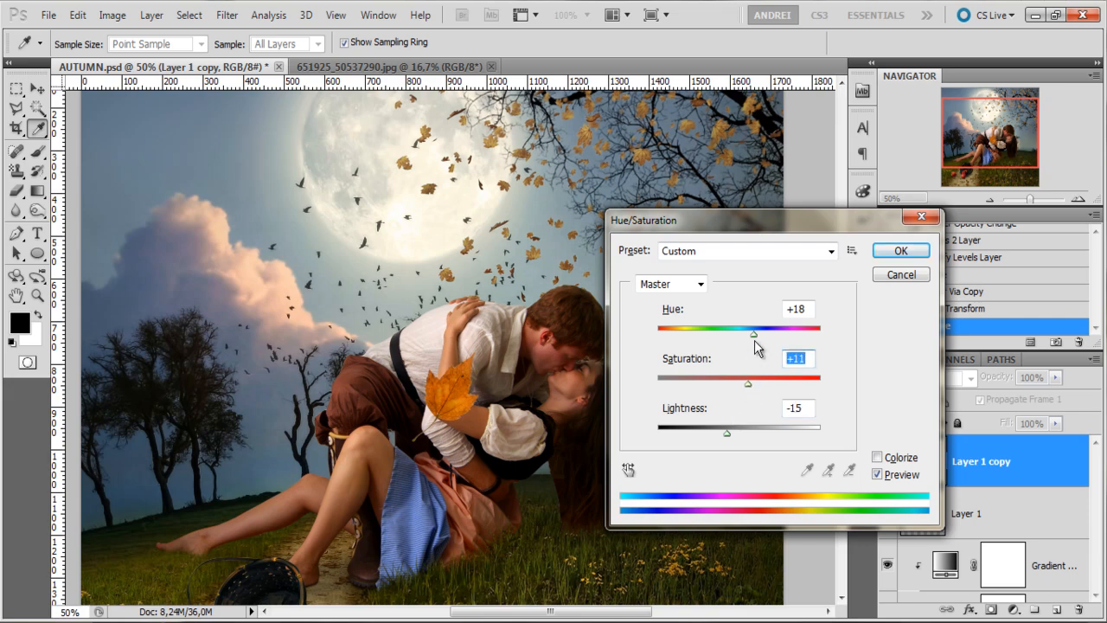
click(902, 249)
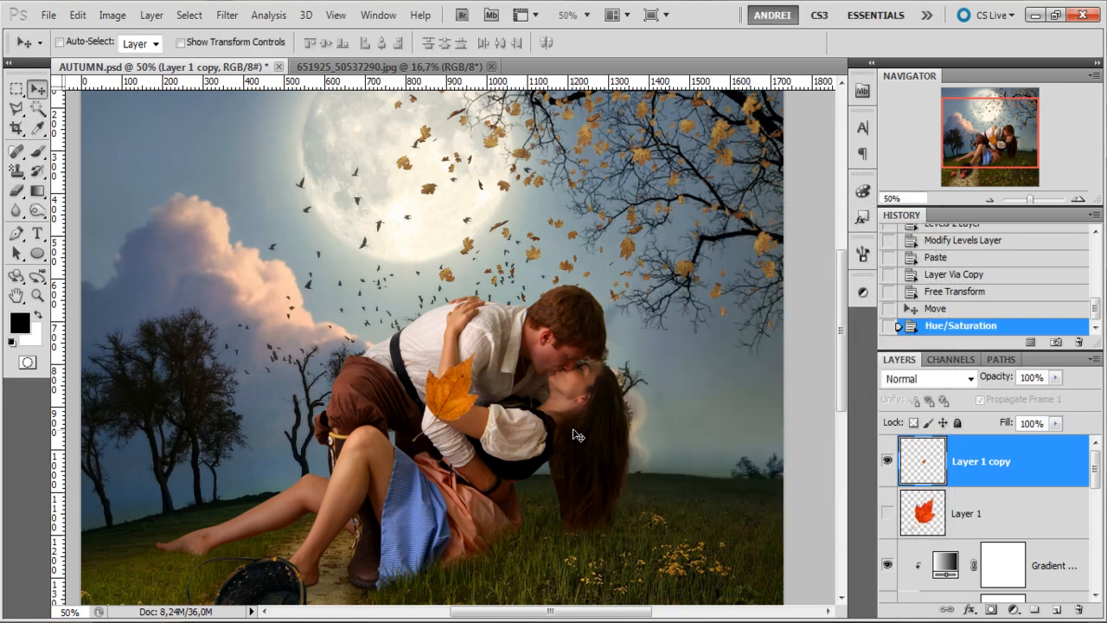
Duplicate the recoloured leaf twice, then scale the topmost copy to 50,87%, rotate it 52,30° and place it beside the woman's hair.
key(ctrl+t)
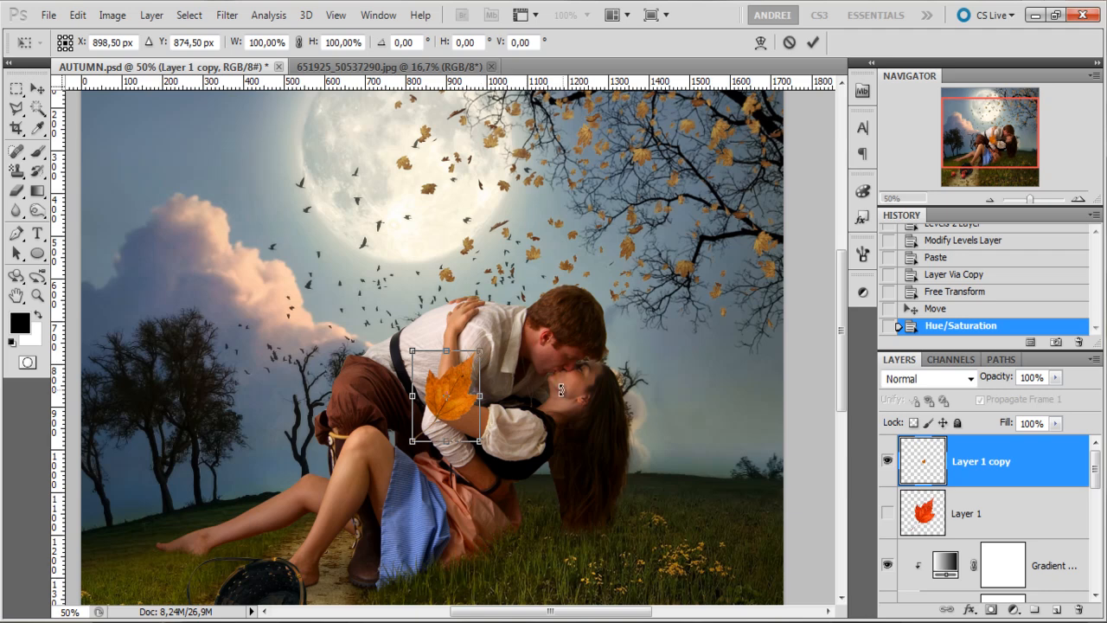
key(Escape)
key(ctrl+j)
key(ctrl+j)
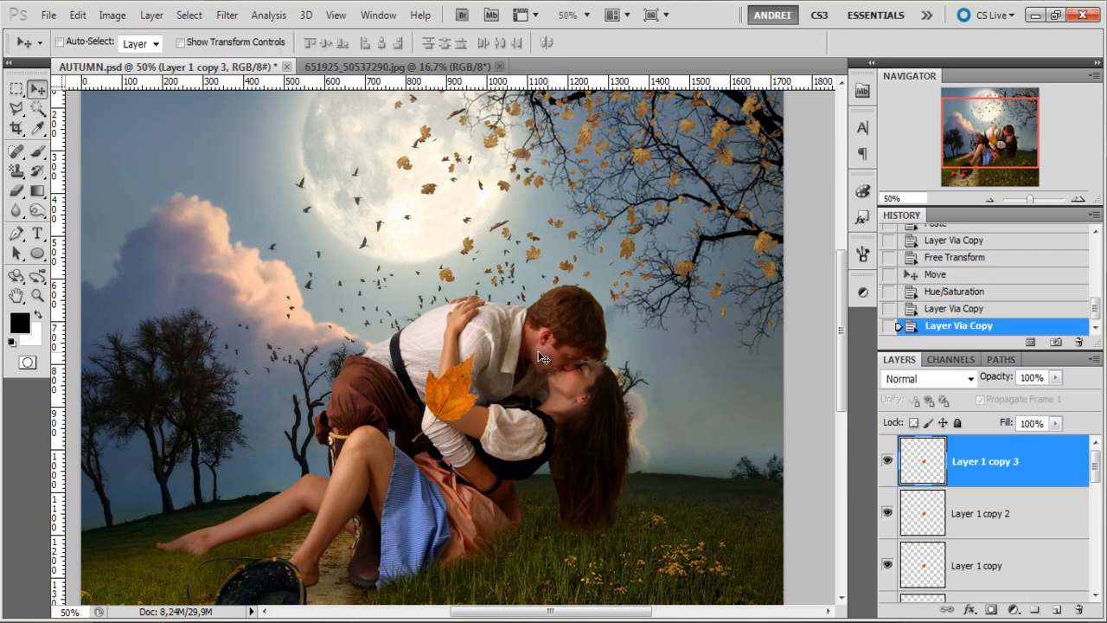
key(ctrl+t)
drag(508, 326, 639, 426)
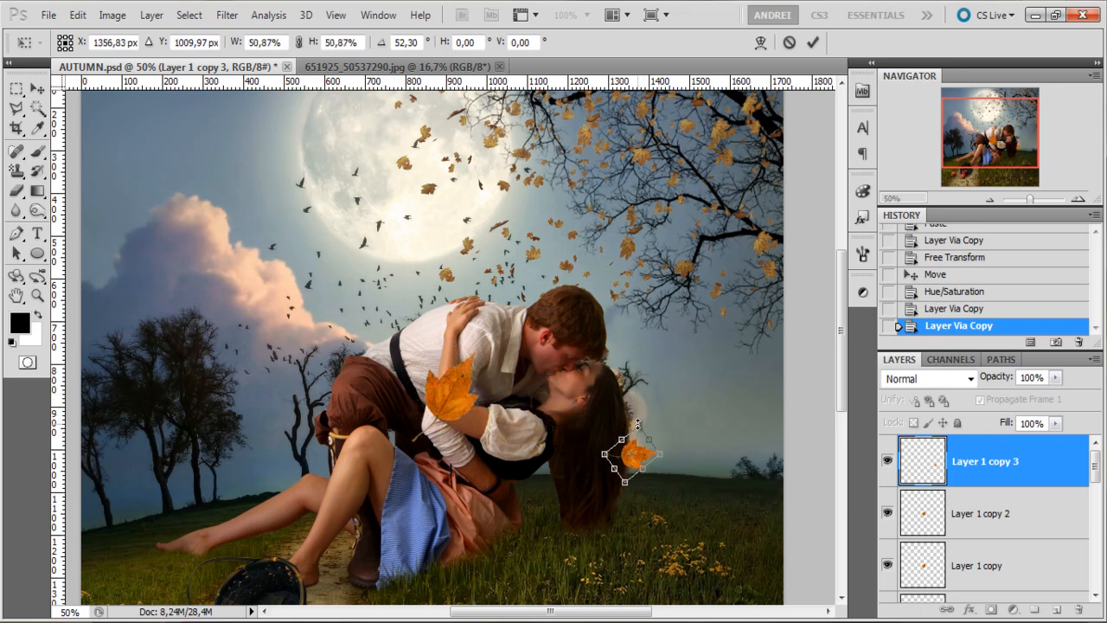
key(Return)
Scale Layer 1 copy 2 down from 75,39%, reshape it with Perspective, rotate it and place it beside the man's brown trousers.
click(1044, 529)
key(ctrl+t)
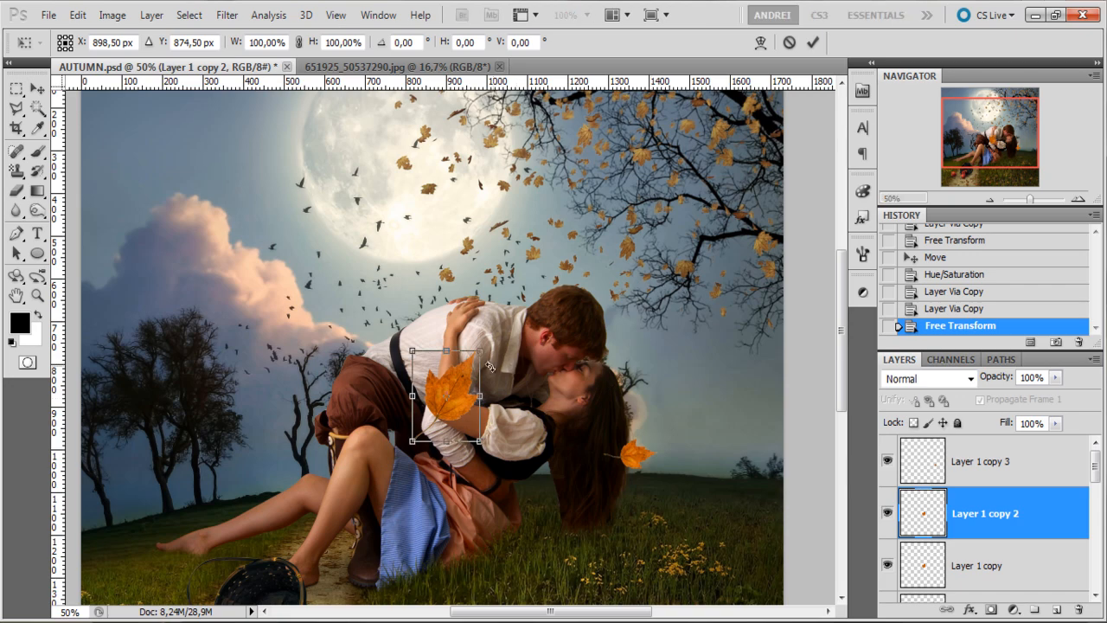
drag(482, 350, 464, 372)
right_click(450, 391)
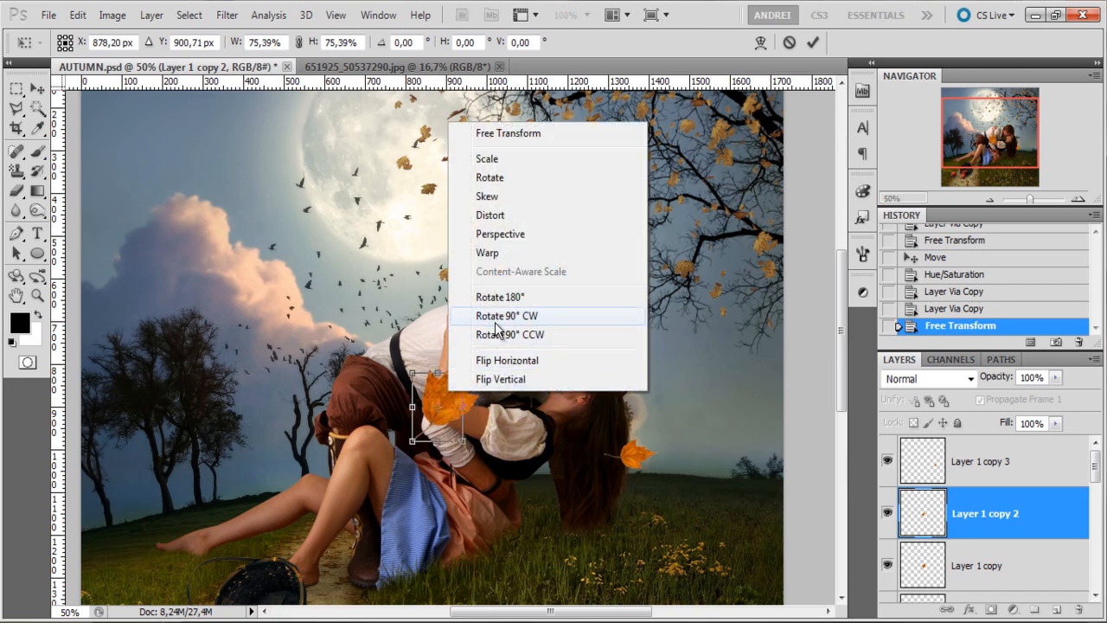
click(503, 234)
drag(413, 441, 316, 400)
drag(335, 357, 243, 342)
key(Return)
key(ctrl+t)
key(Return)
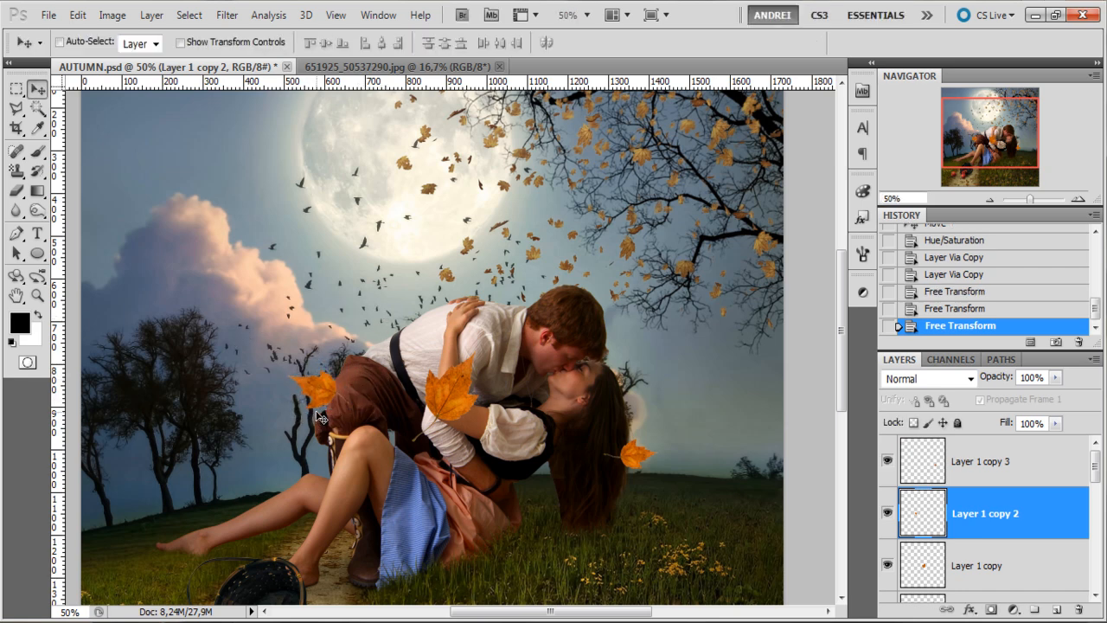
Shrink the leaf beside the man's trousers further and move it down above the woman's shin.
key(ctrl+t)
drag(350, 374, 326, 385)
key(Return)
drag(260, 333, 211, 424)
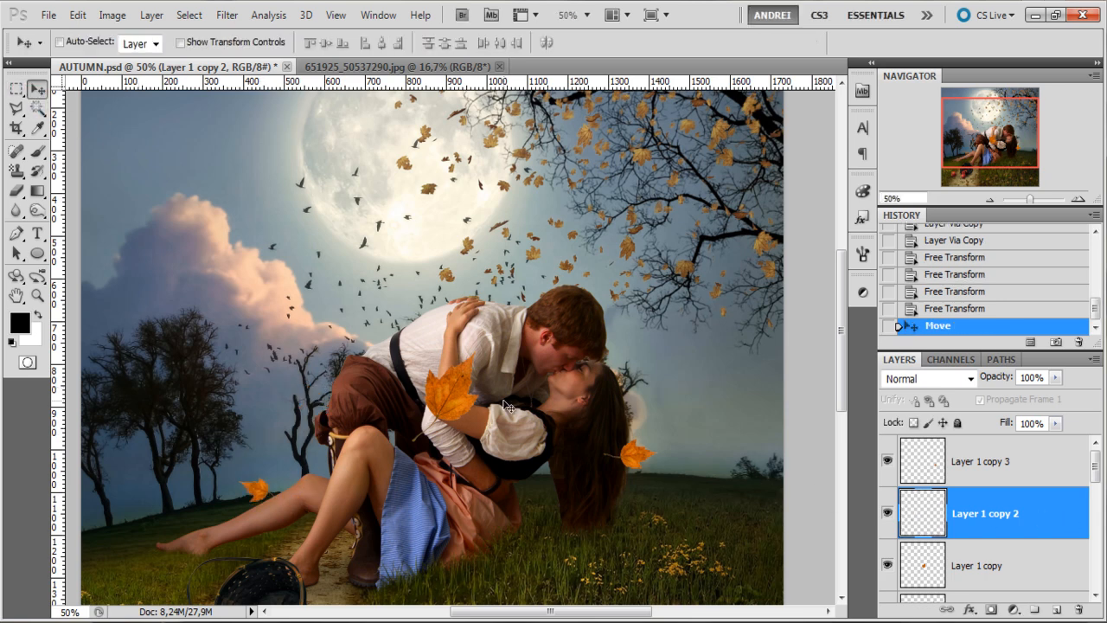
Transform the leaf over the couple's arms, shrinking and rotating it, and place it against the man's back.
ctrl+click(460, 397)
key(ctrl+t)
drag(485, 347, 362, 508)
drag(457, 381, 464, 380)
drag(441, 424, 423, 315)
key(Return)
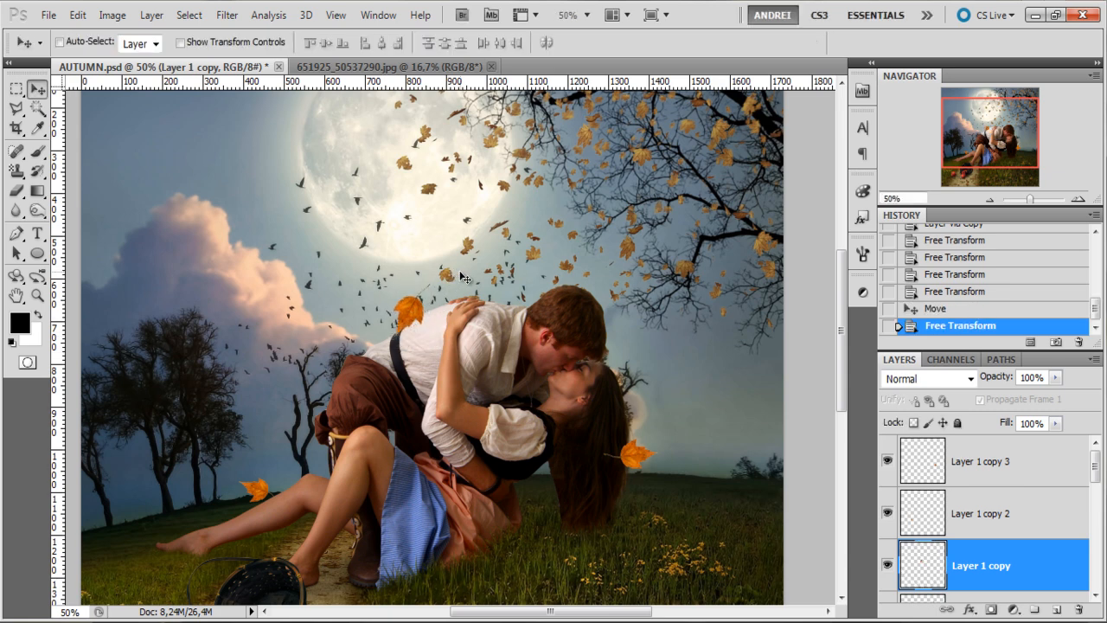
Scale the leaf at the man's back to 85,80%.
drag(583, 237, 569, 281)
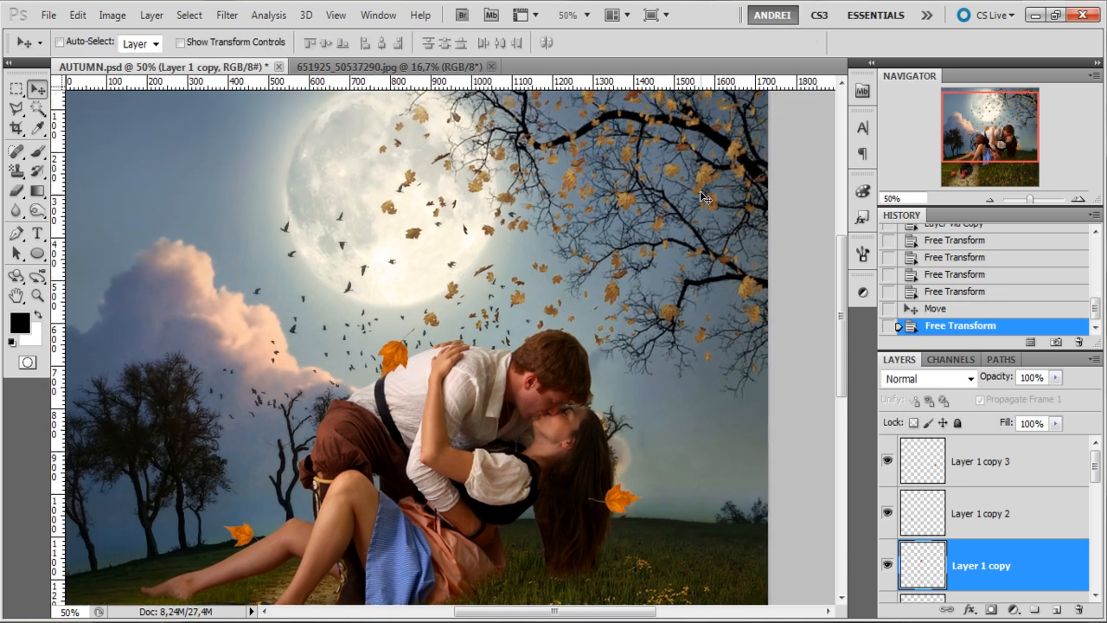
key(ctrl+t)
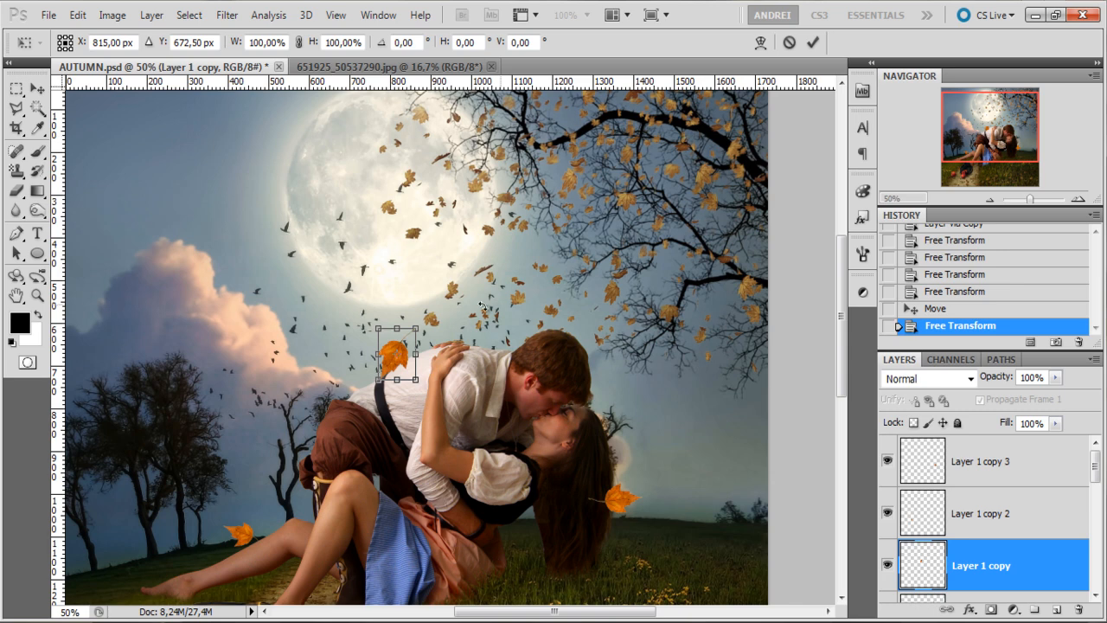
drag(415, 327, 421, 334)
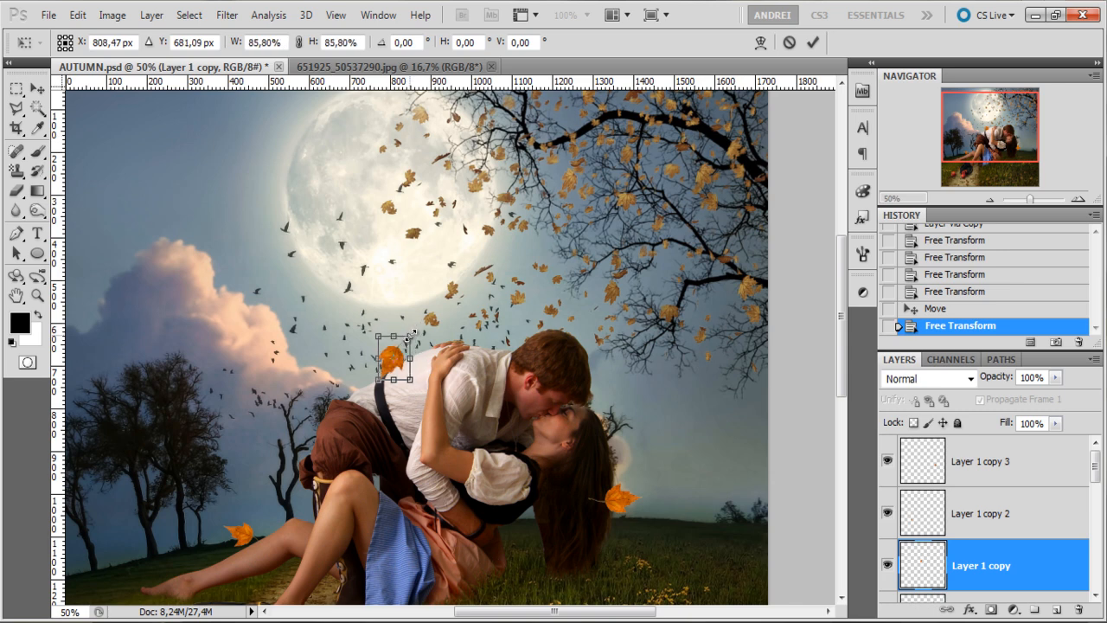
key(Return)
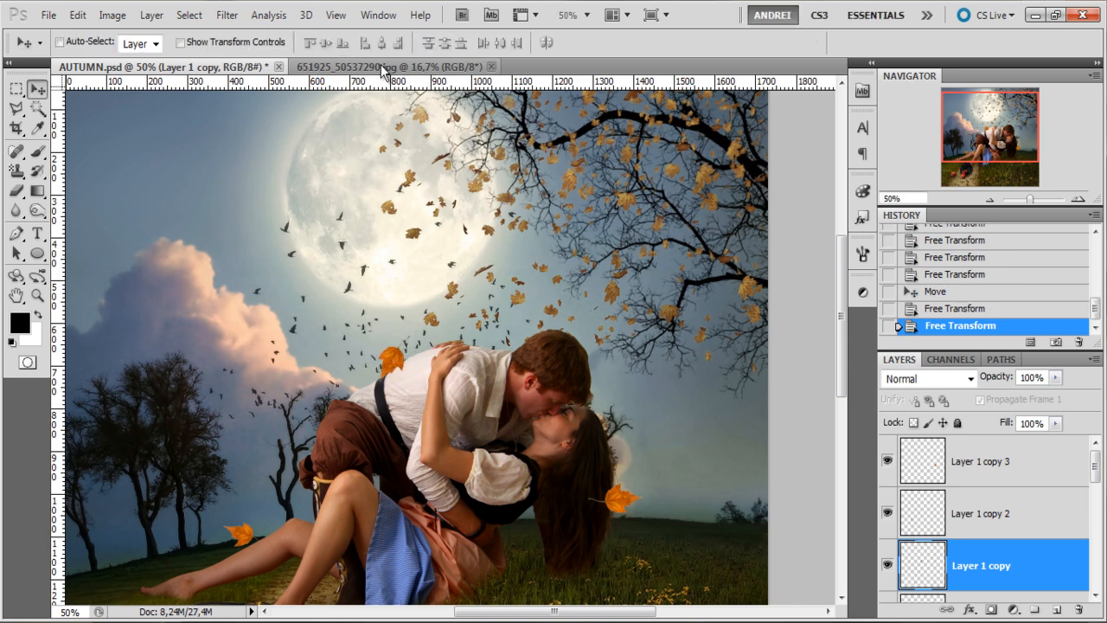
In 651925_50537290.jpg, select the black backdrop with the Magic Wand, unlock the Background layer, delete the backdrop and deselect.
click(381, 66)
click(37, 108)
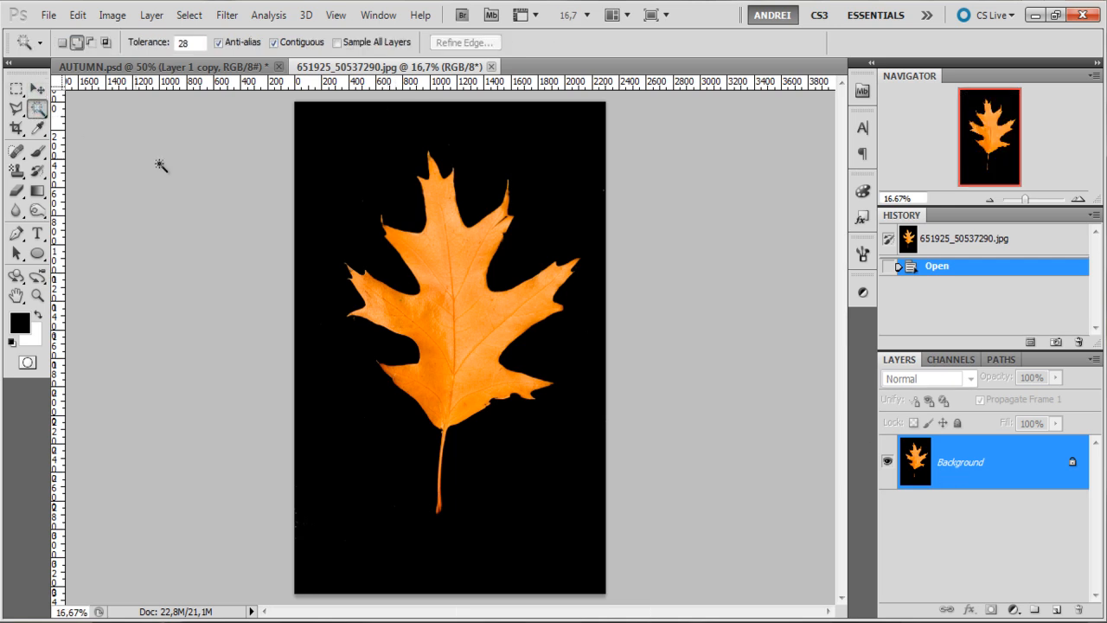
click(328, 167)
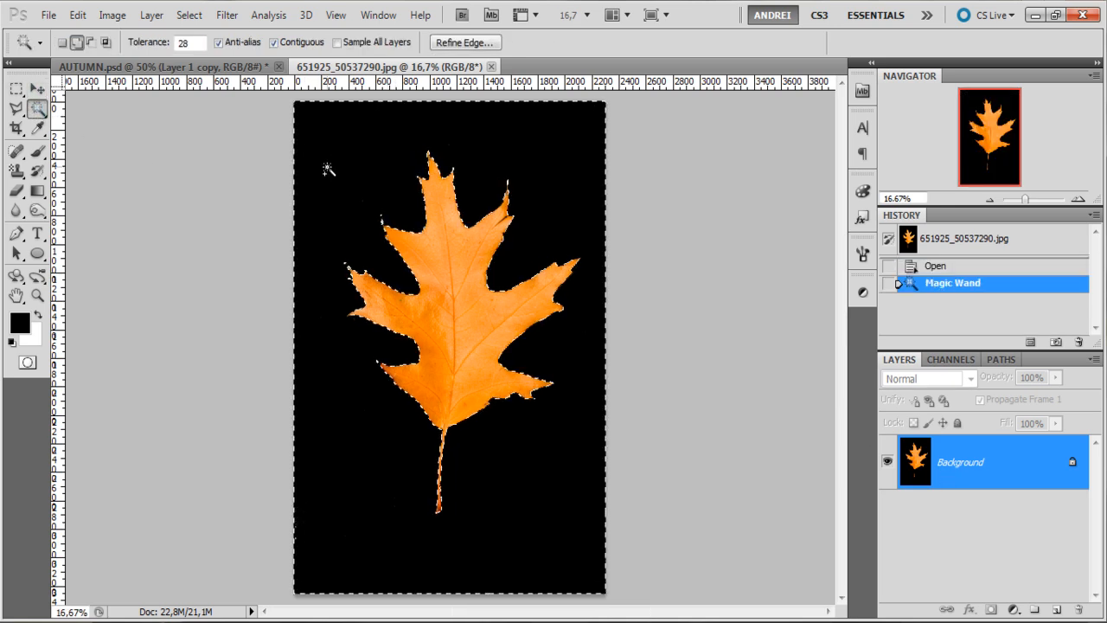
drag(1071, 462, 1079, 611)
key(Delete)
key(ctrl+d)
Cut the entire isolated orange leaf to the clipboard and close its image without saving.
key(ctrl+a)
key(ctrl+x)
key(ctrl+w)
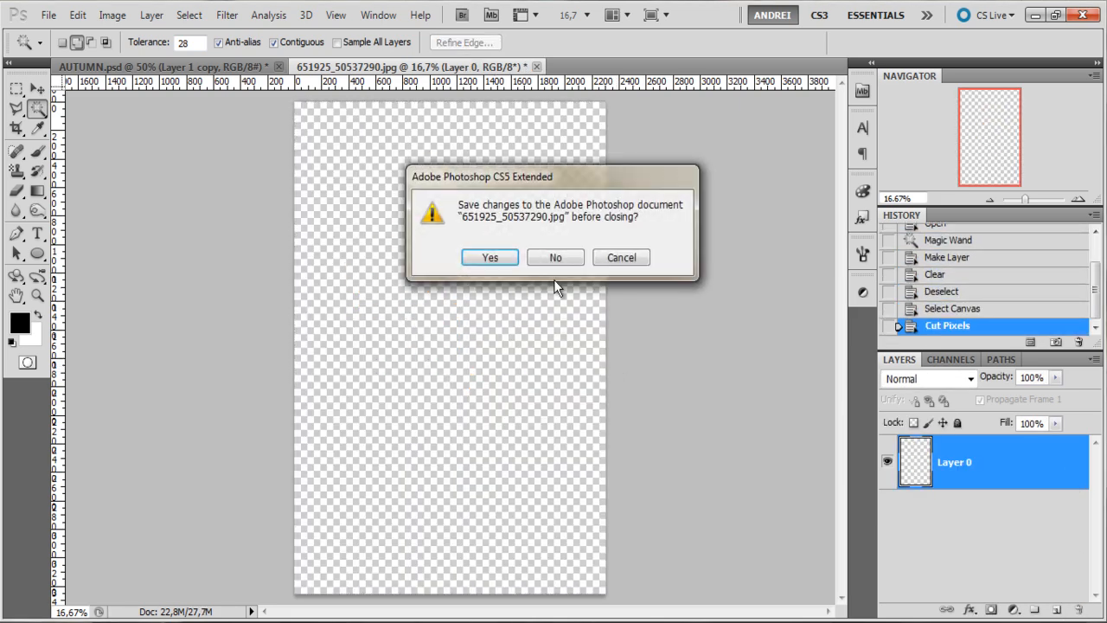
click(554, 255)
Paste the orange leaf into AUTUMN.psd above Layer 1 copy 3 and scale it down over the woman's legs.
click(1041, 465)
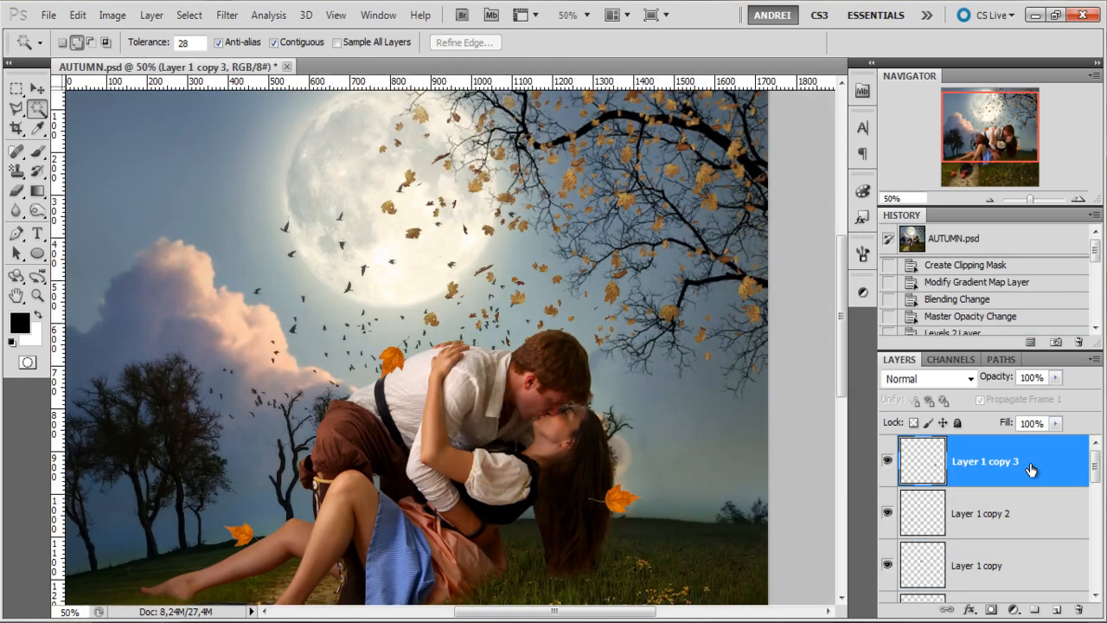
key(ctrl+v)
key(ctrl+t)
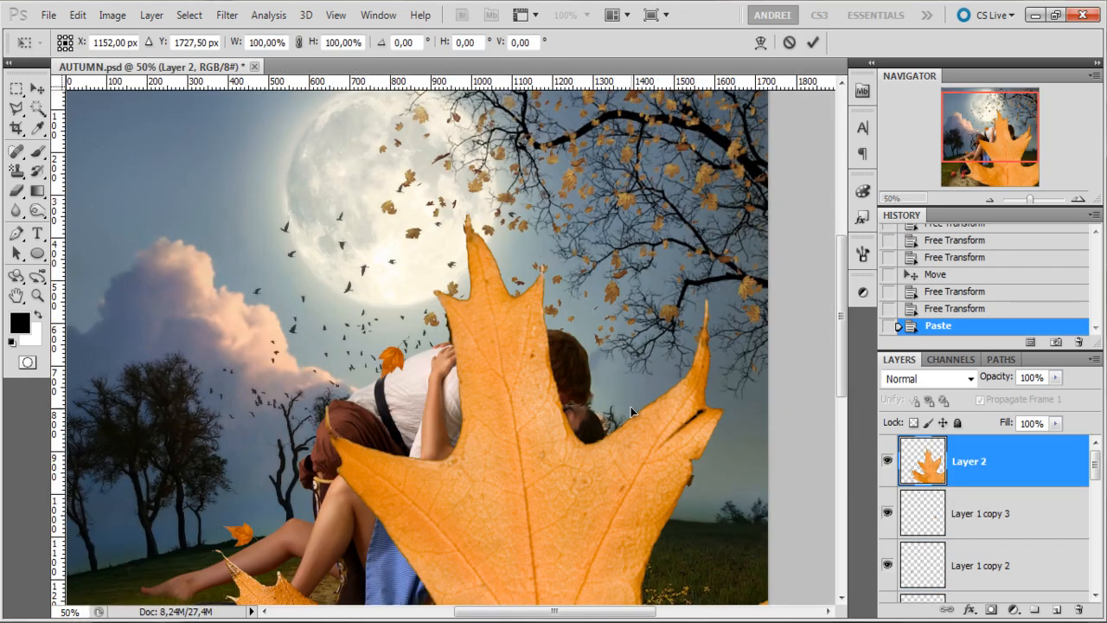
key(ctrl+minus)
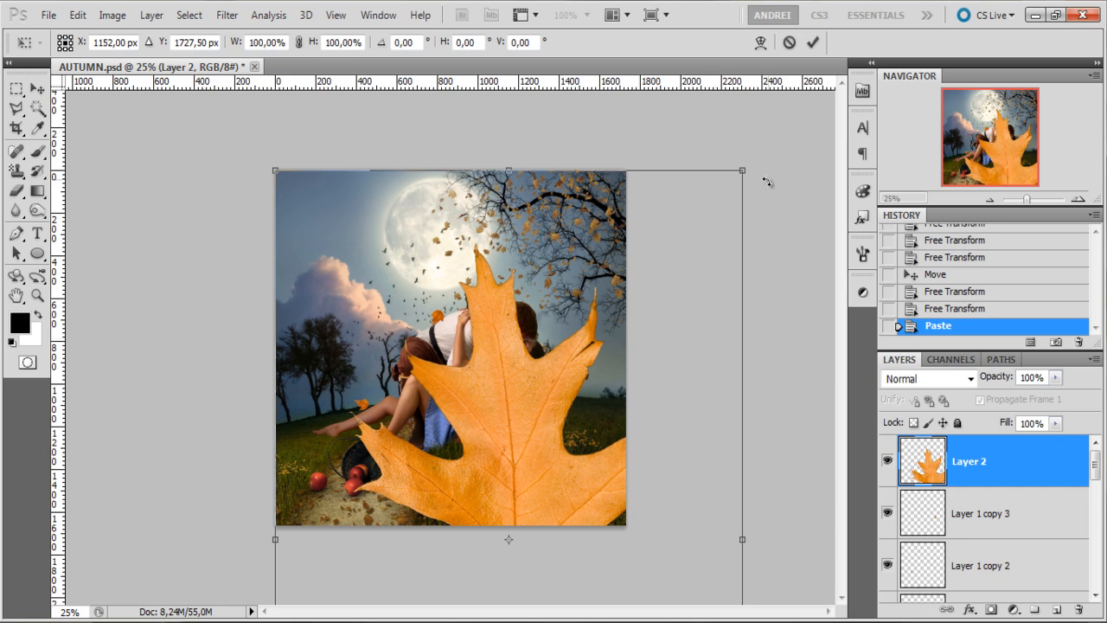
drag(743, 169, 565, 447)
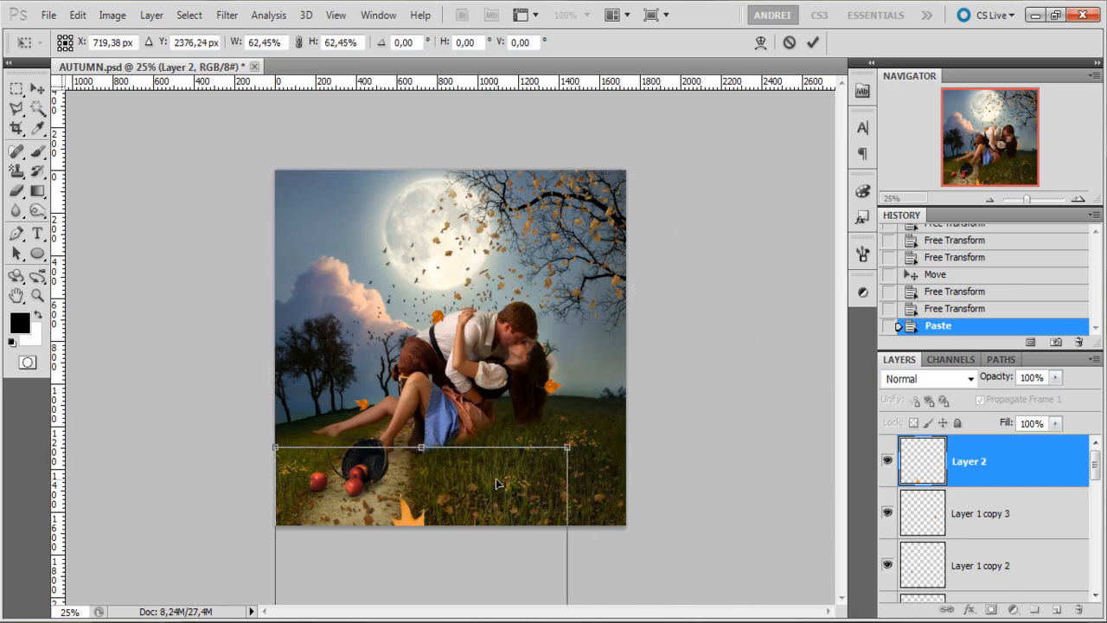
drag(498, 480, 547, 178)
drag(570, 129, 400, 361)
drag(391, 428, 499, 287)
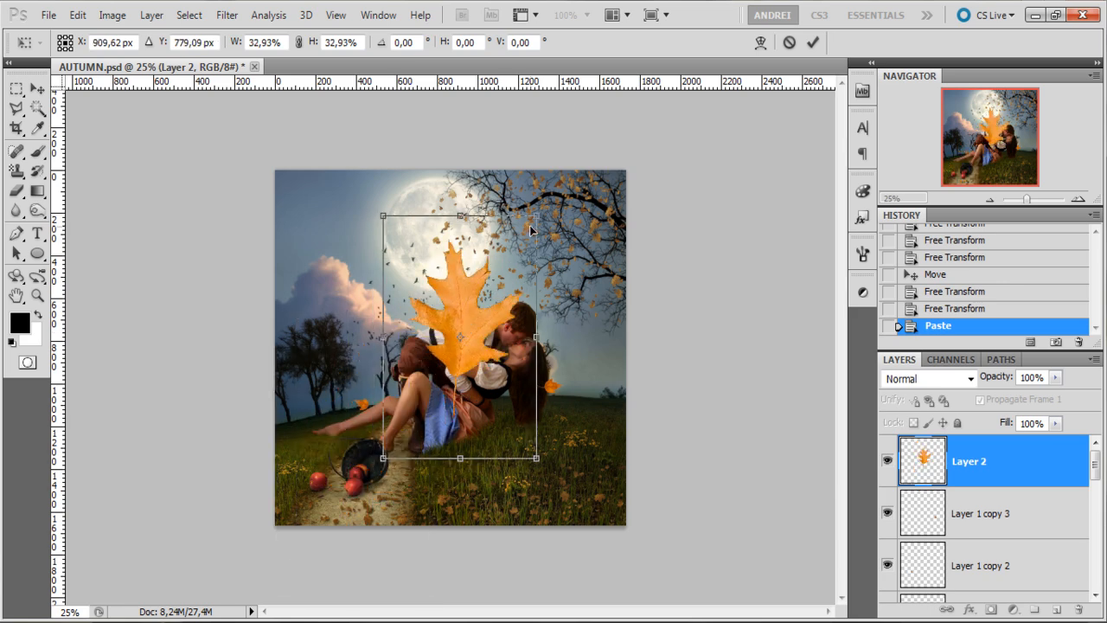
drag(530, 219, 439, 335)
key(w)
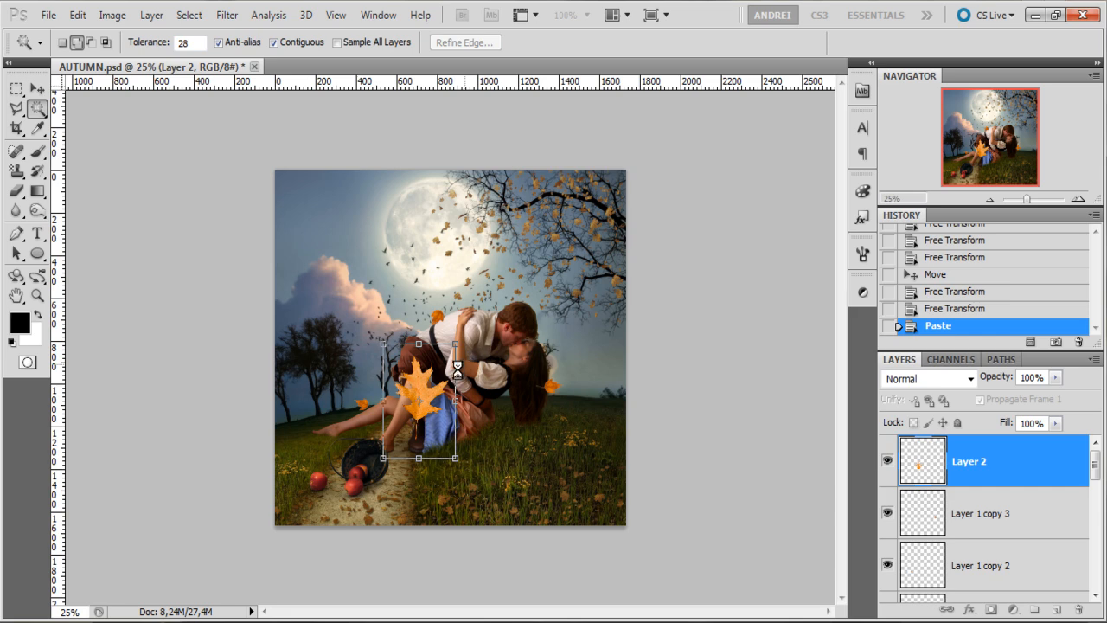
key(ctrl+plus)
key(ctrl+plus)
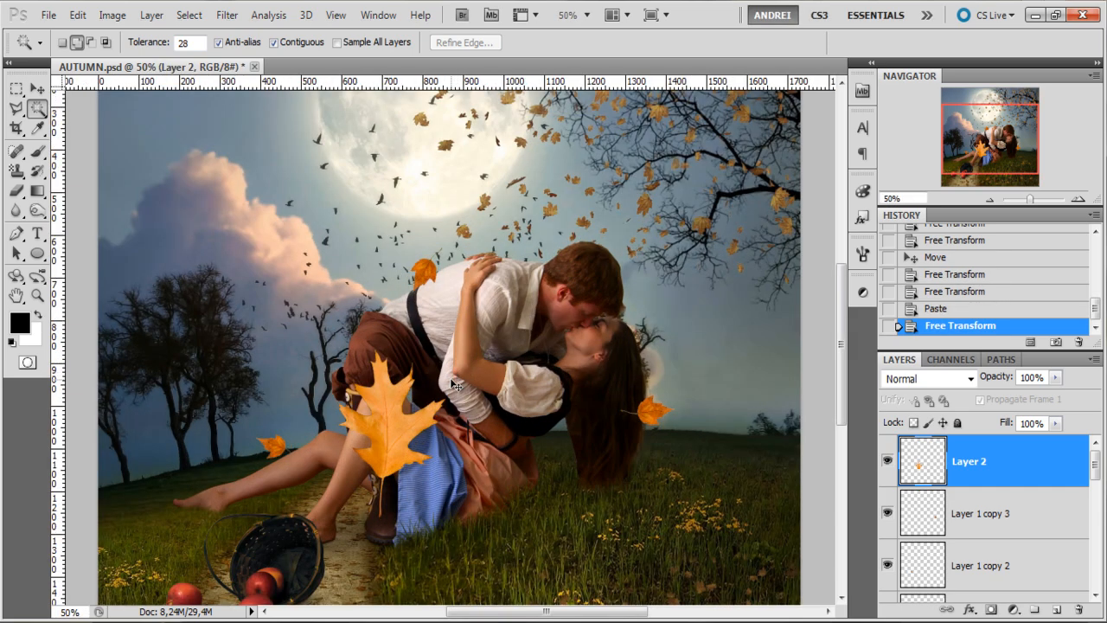
Shrink the pasted orange leaf further and move it over the couple's arms.
key(ctrl+t)
drag(461, 327, 408, 404)
key(Return)
click(38, 89)
drag(302, 460, 687, 152)
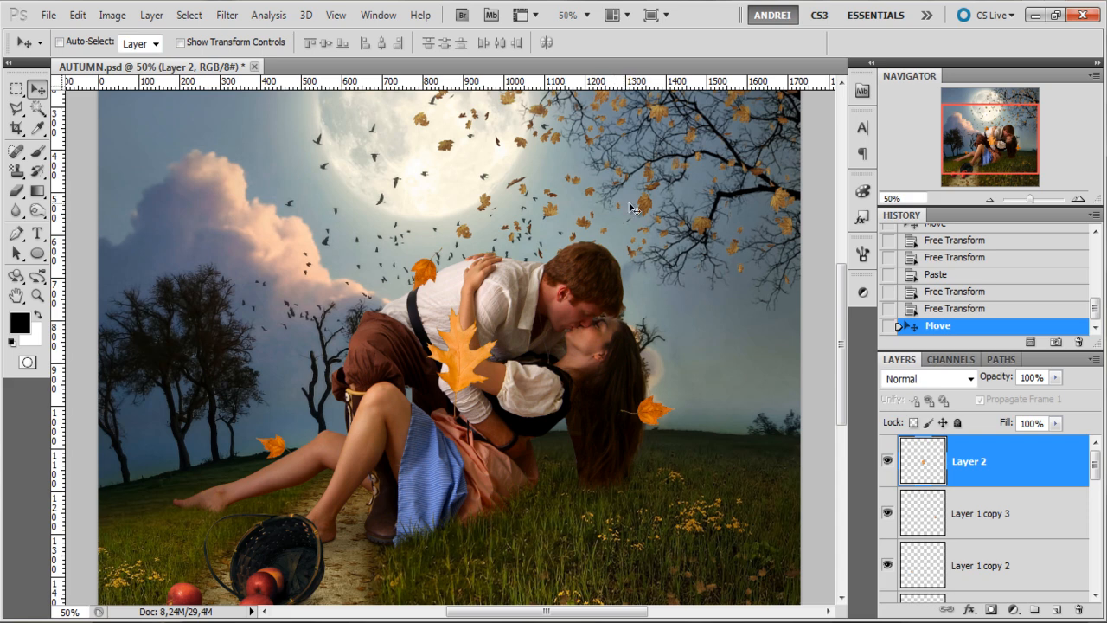
Scale the pasted orange leaf to 57,74% and rotate it 121,33° near the woman's waist.
key(ctrl+t)
drag(511, 294, 516, 424)
drag(527, 381, 479, 384)
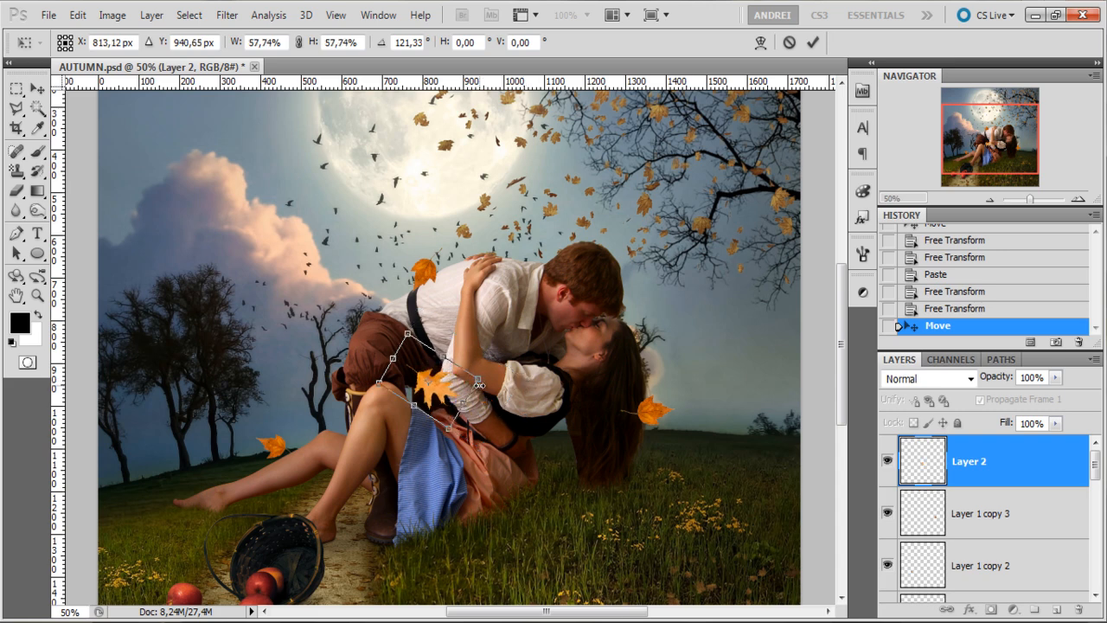
key(Return)
Duplicate the Layer 2 leaf, scale the copy to 67,74%, rotate it 150,12° and place it on the man's hair.
key(ctrl+j)
key(ctrl+t)
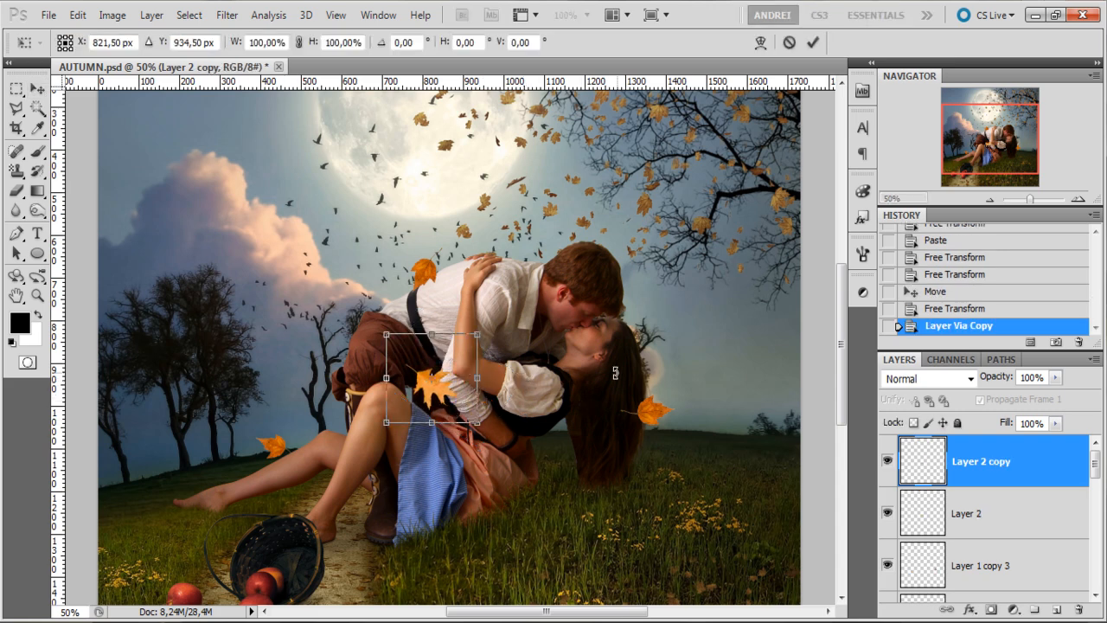
drag(478, 334, 597, 259)
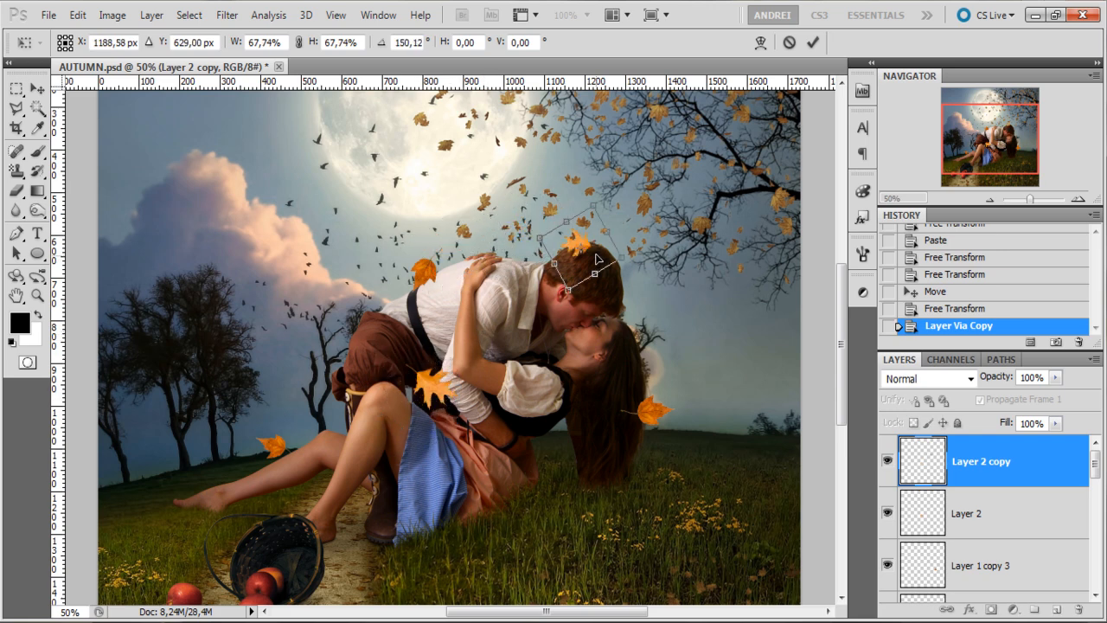
key(Return)
Move the original Layer 2 leaf down onto the edge of the woman's skirt.
key(alt+bracketleft)
drag(441, 391, 486, 498)
key(ctrl+t)
key(Return)
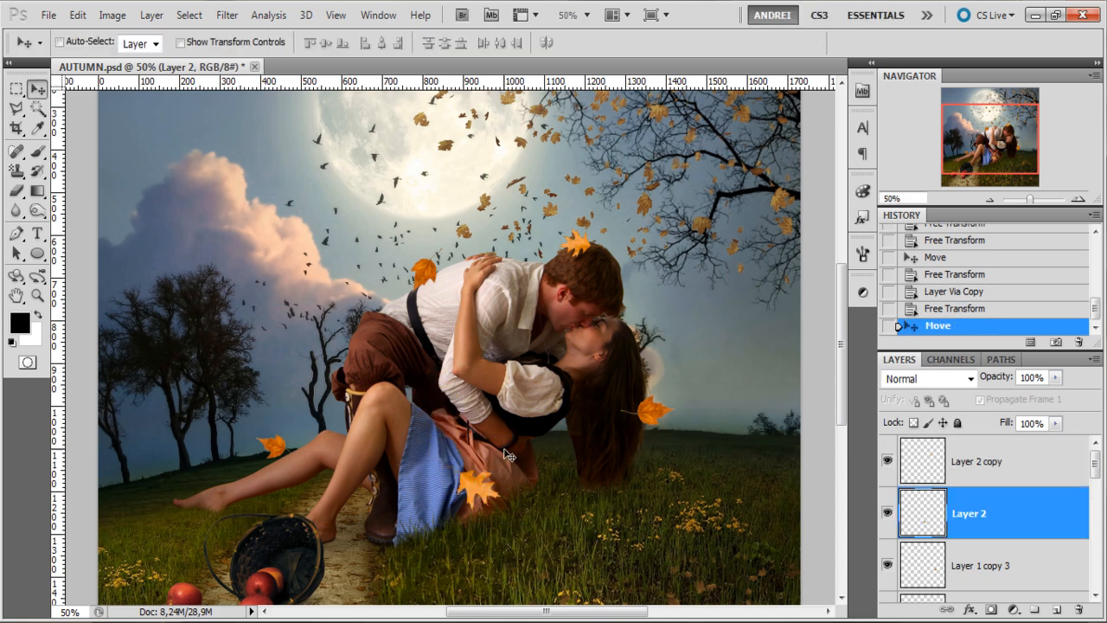
Duplicate the skirt leaf, then shrink and rotate the copy and place it in the air above the woman's bare foot.
key(ctrl+j)
key(ctrl+t)
drag(524, 429, 195, 435)
key(Return)
key(ctrl+t)
key(Return)
key(ctrl+minus)
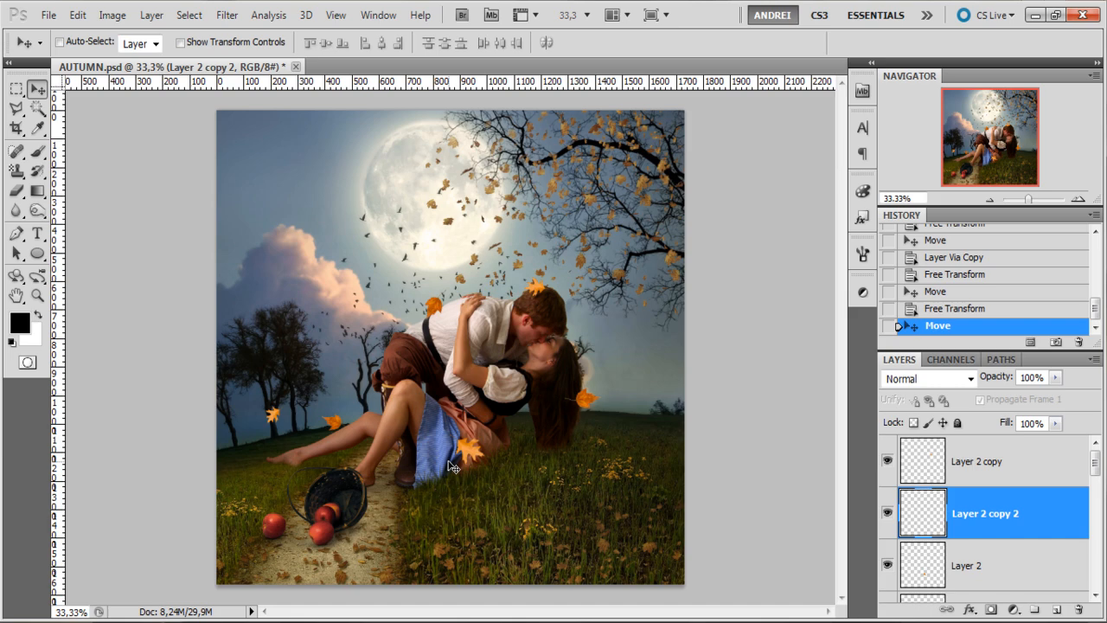
Duplicate the small leaf near the foot and transform the copy into place over the grass below the woman's hair.
key(ctrl+j)
drag(551, 496, 580, 442)
key(ctrl+t)
key(Return)
key(ctrl+plus)
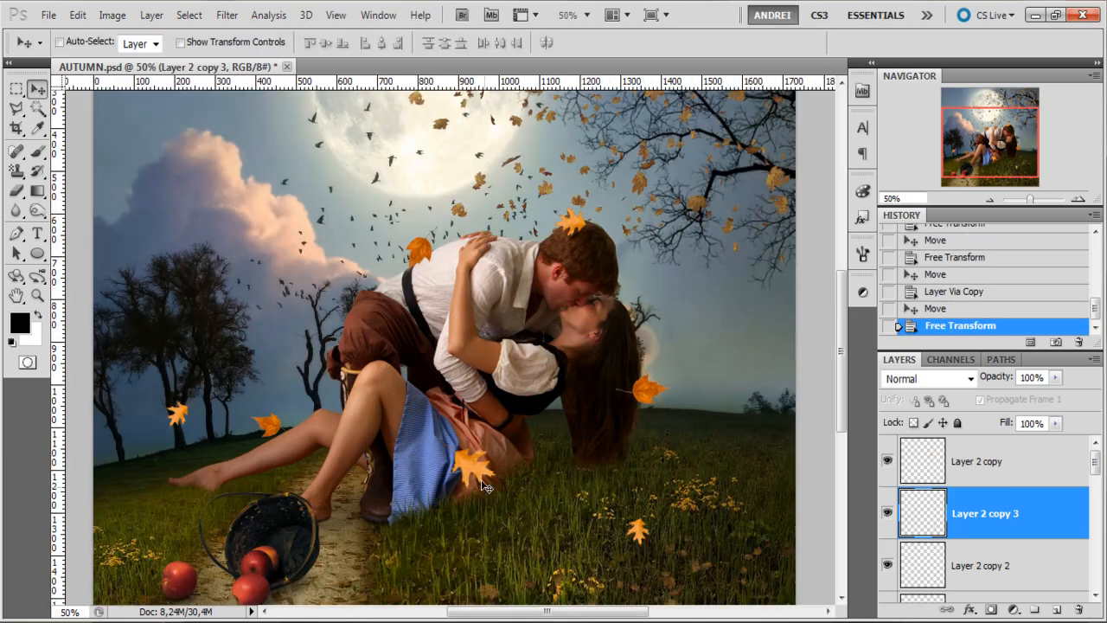
Nudge the Layer 2 leaf slightly lower on the skirt and delete the spare layer directly above Gradient Map 2.
ctrl+click(477, 468)
drag(473, 483, 475, 480)
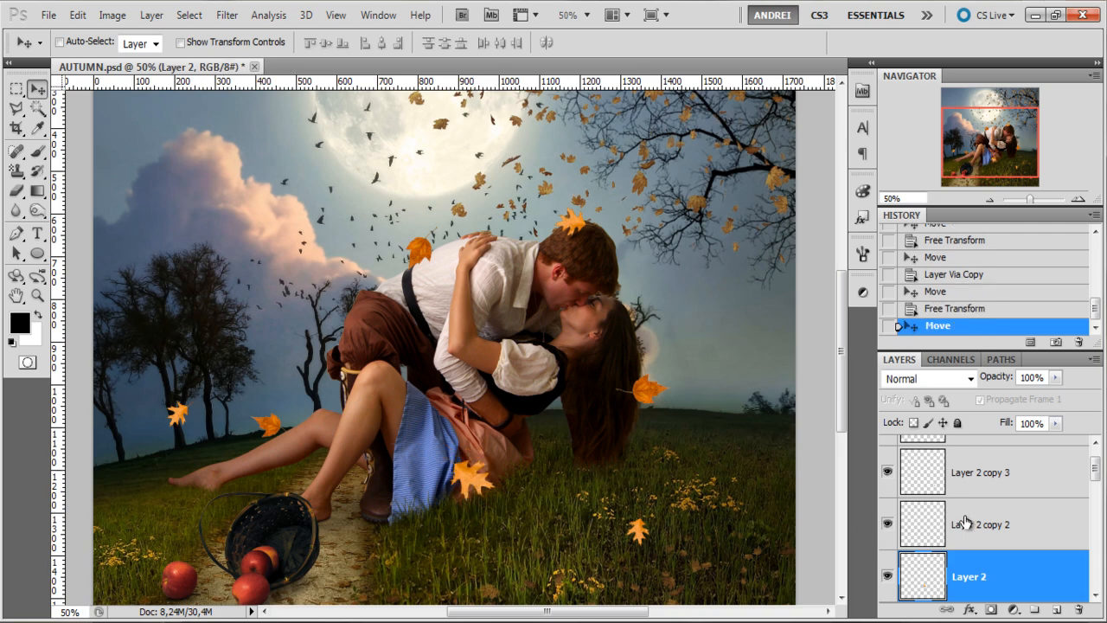
scroll(994, 526, down, 5)
drag(1005, 527, 1080, 611)
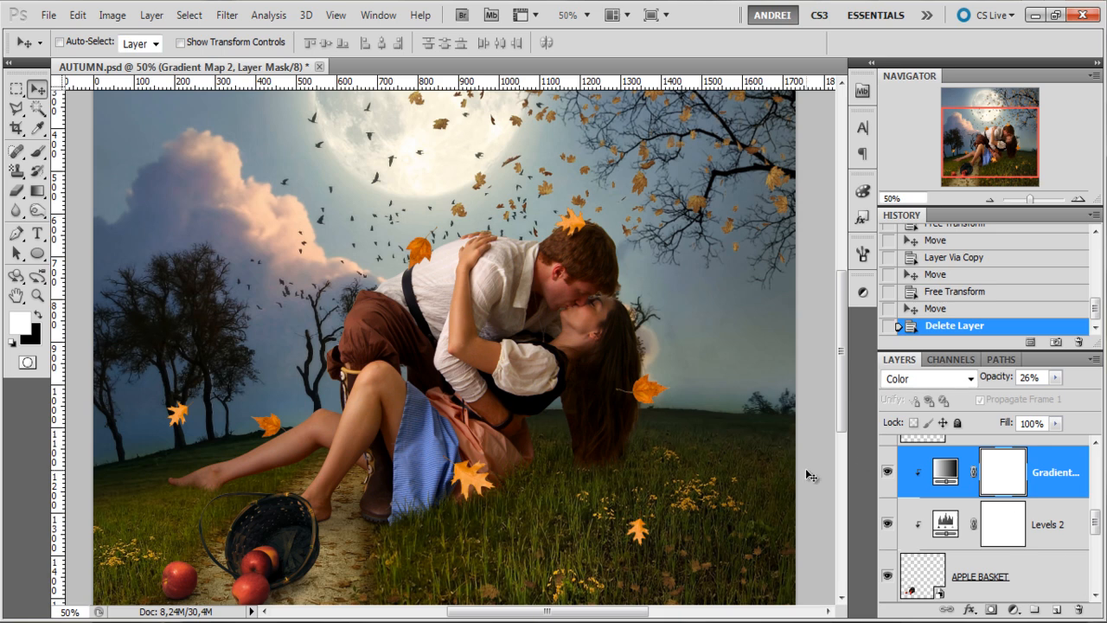
Move the Layer 2 leaf off the skirt onto the grass, and the leaf above the bare leg down onto the basket's rim.
ctrl+click(497, 492)
drag(497, 491, 510, 513)
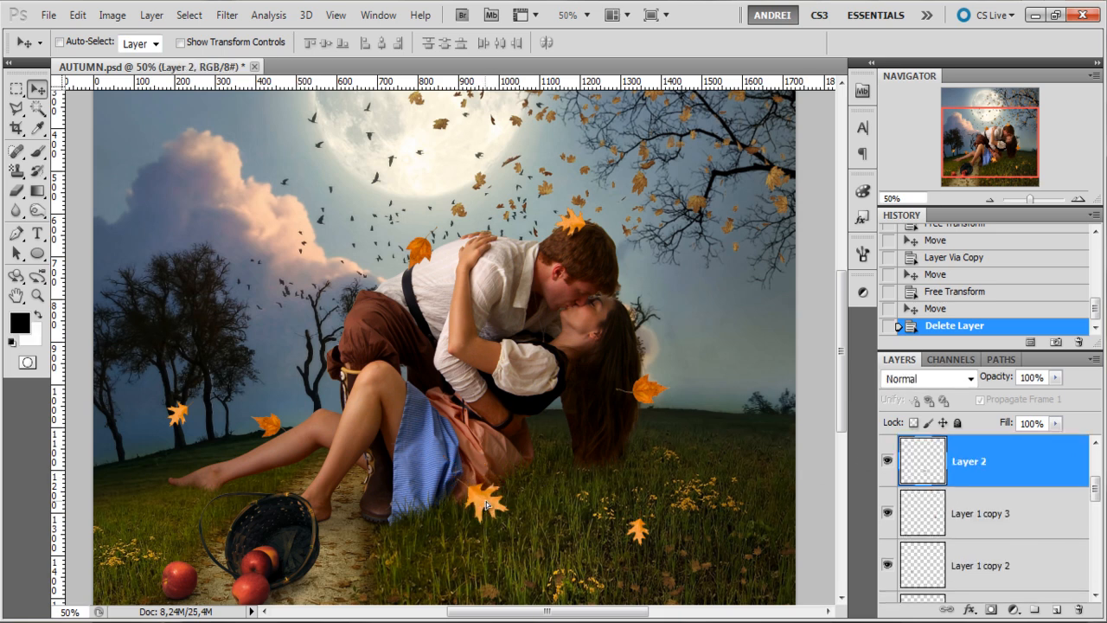
ctrl+click(271, 427)
drag(266, 468, 290, 493)
key(ctrl+minus)
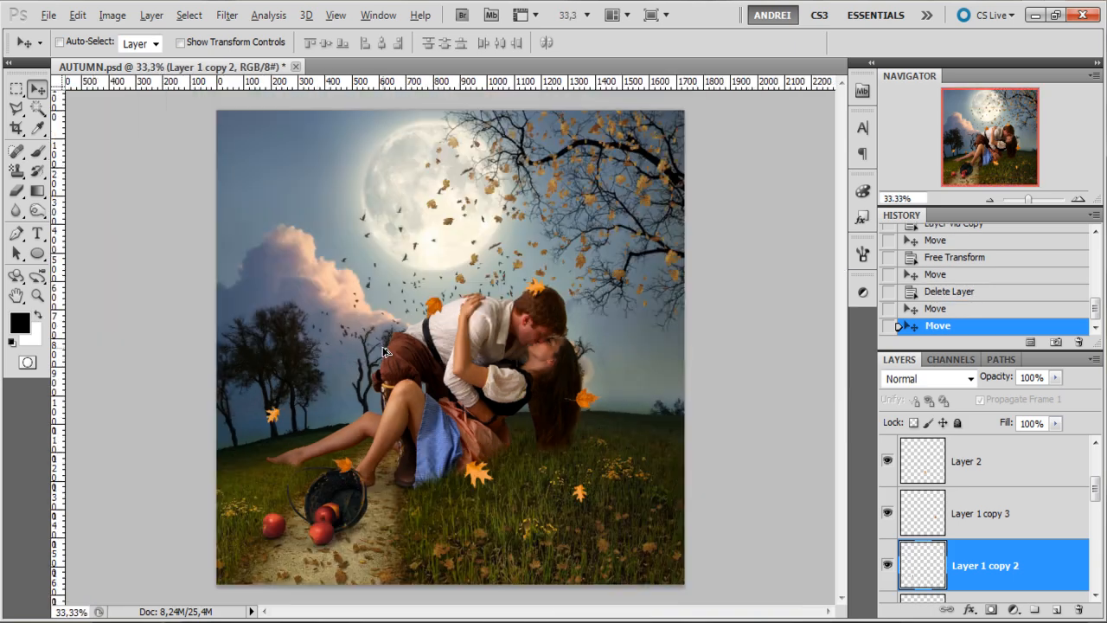
Group all leaf layers from Layer 1 copy up to Layer 2 copy and name the group leafs.
scroll(1044, 529, down, 1)
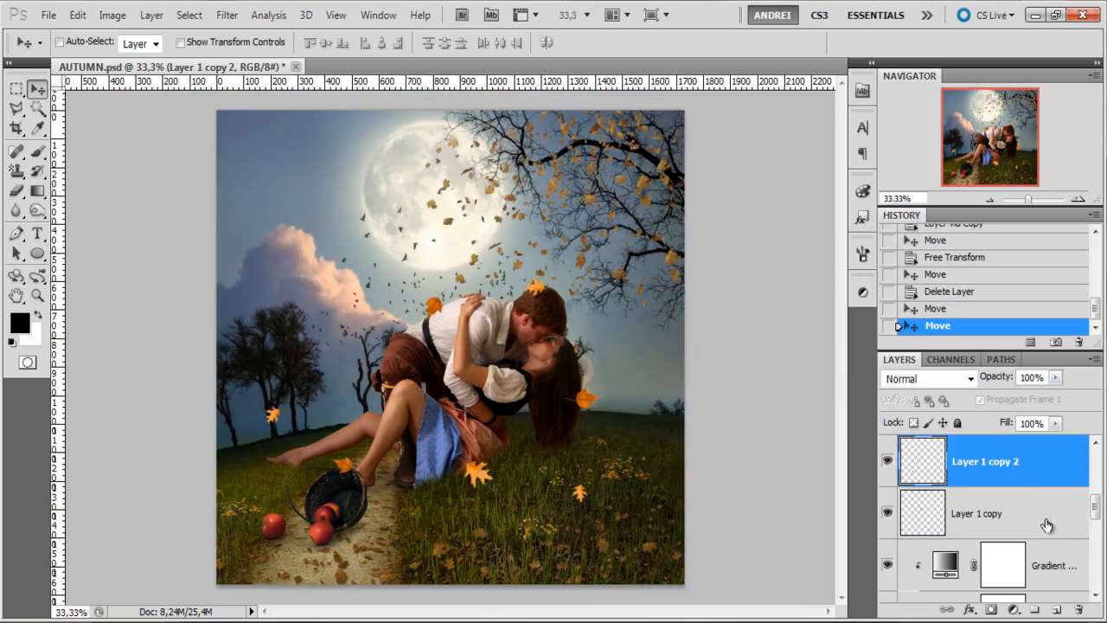
click(1005, 515)
scroll(1003, 517, up, 3)
shift+click(1010, 493)
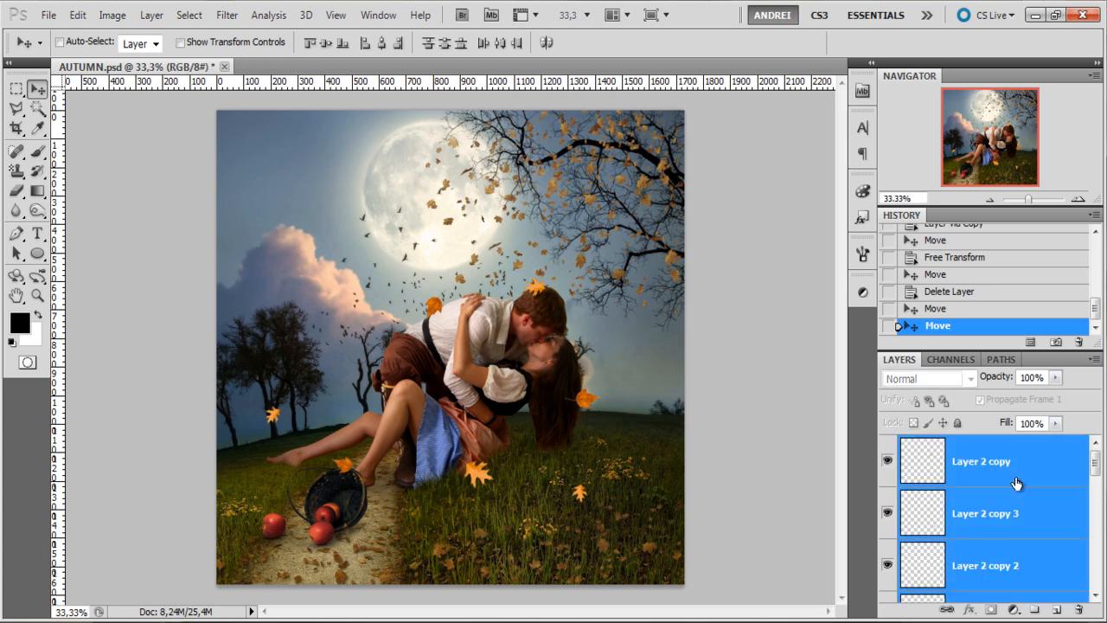
scroll(1032, 494, down, 2)
click(1080, 517)
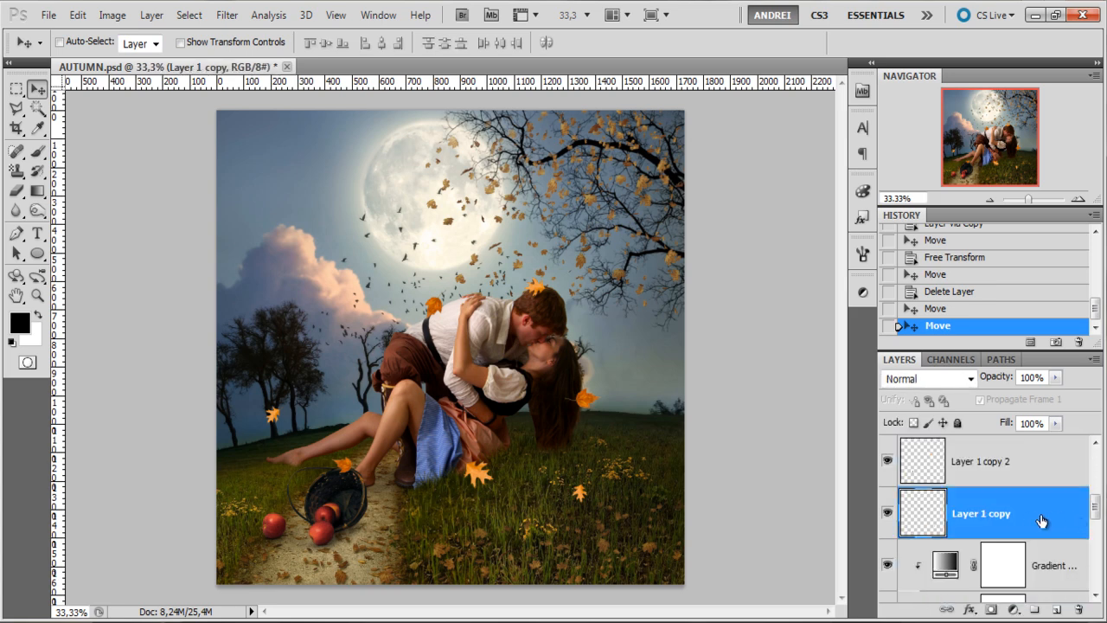
scroll(1041, 519, up, 2)
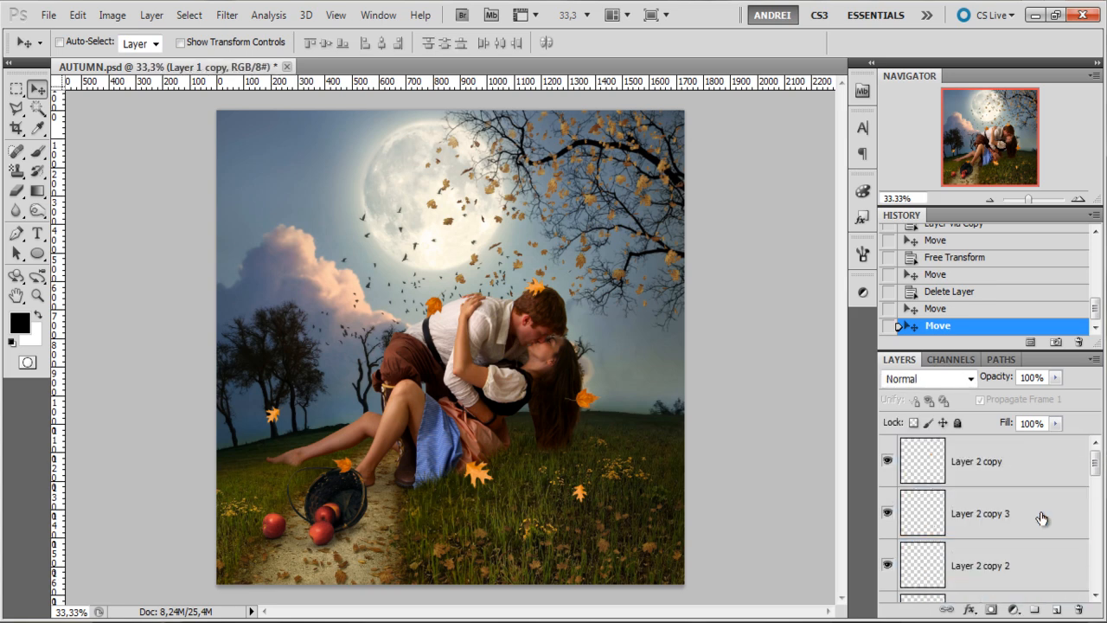
shift+click(1031, 462)
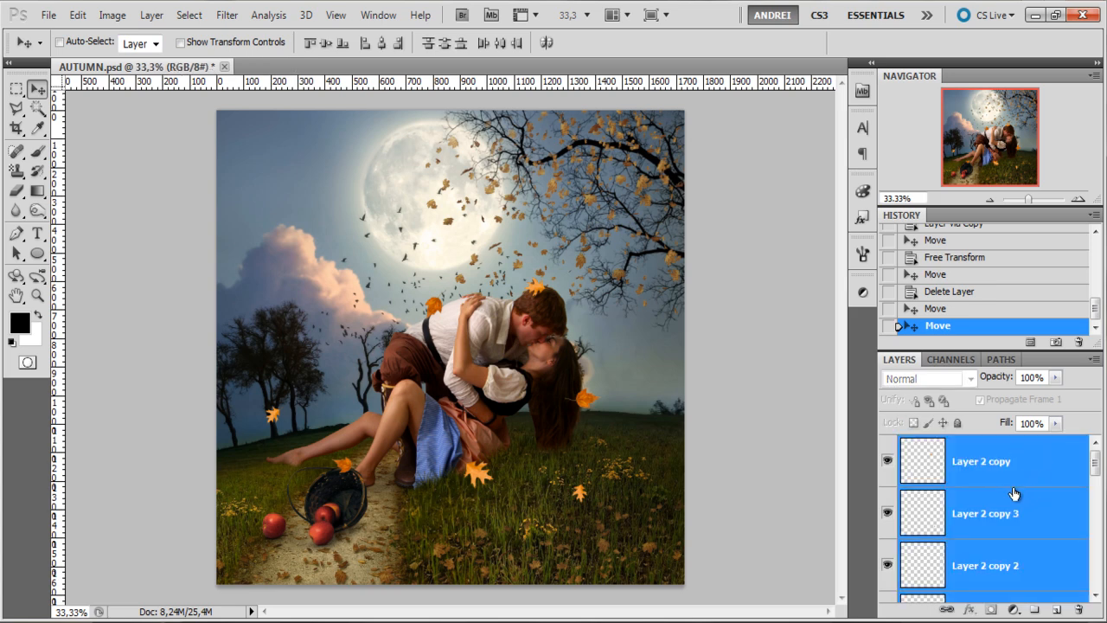
key(ctrl+g)
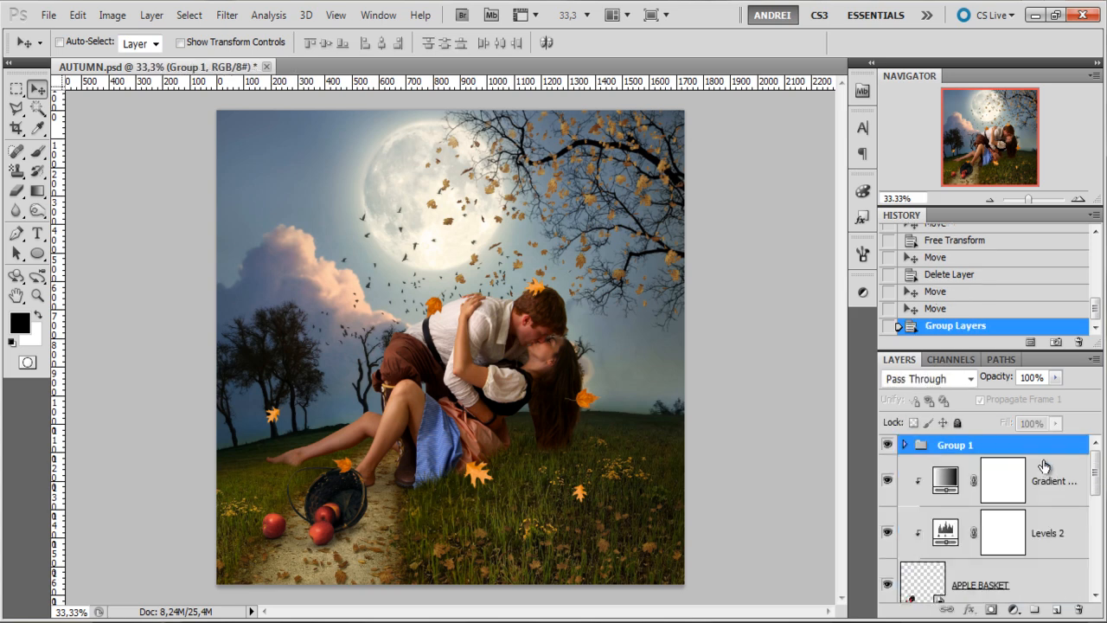
double_click(961, 445)
text(le)
key(Return)
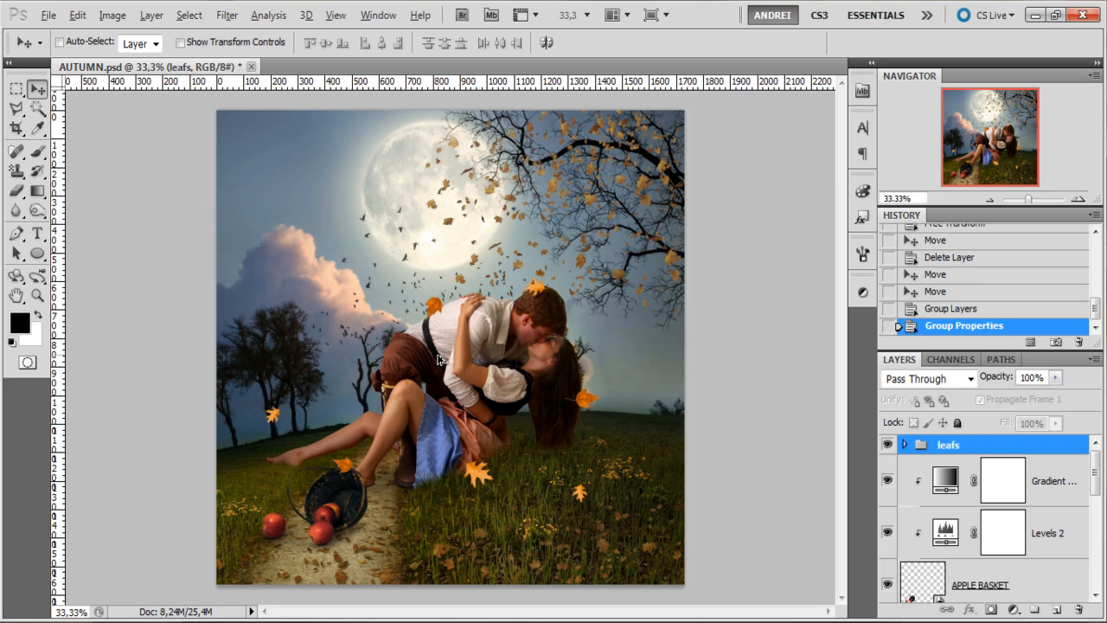
scroll(438, 359, up, 1)
scroll(439, 363, down, 1)
key(F2)
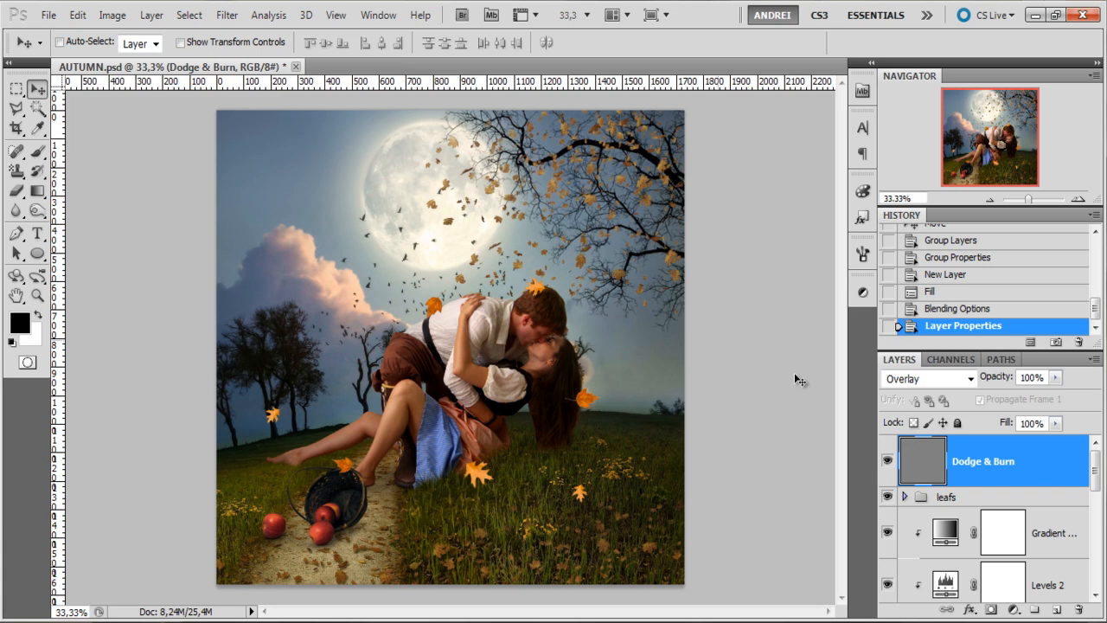
drag(1069, 474, 1083, 608)
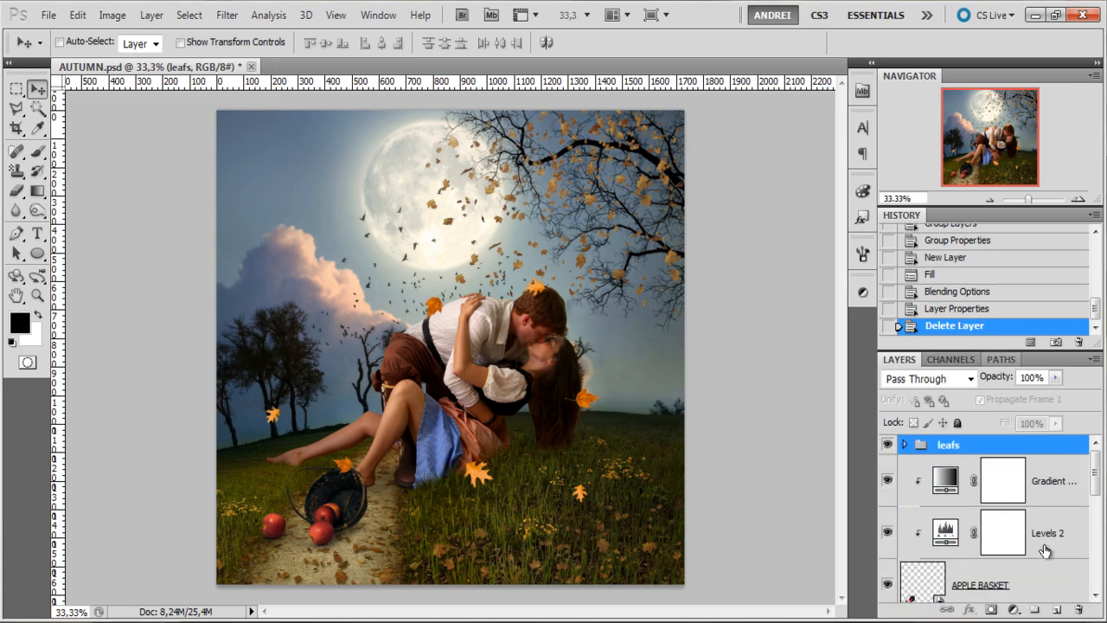
Create a new layer above the leafs group and name it Burning.
click(1057, 611)
double_click(966, 462)
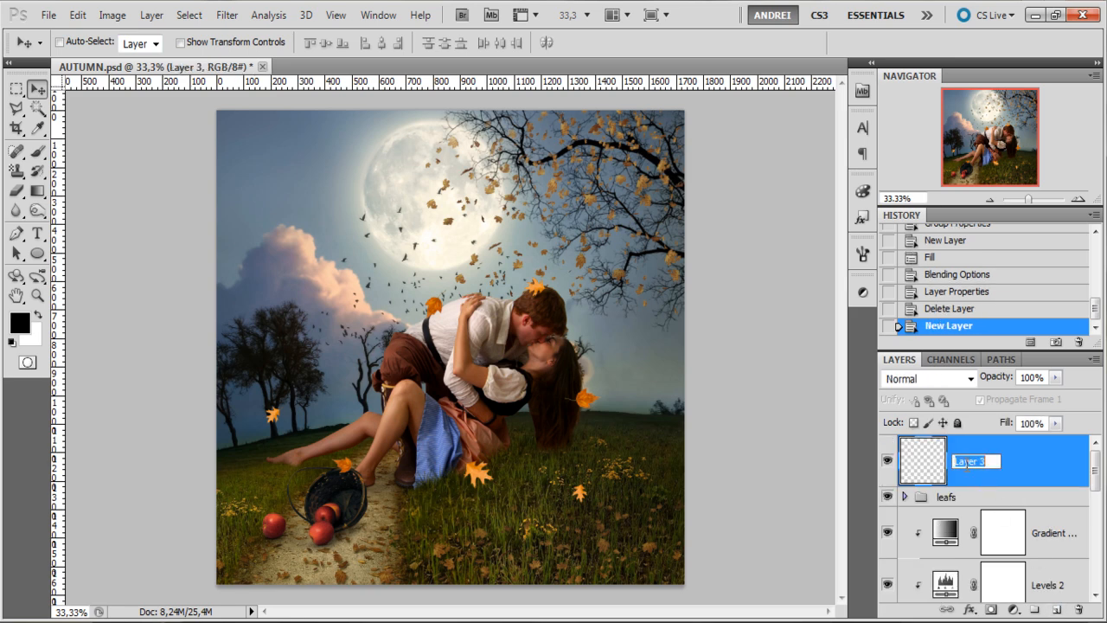
text(Do)
text(rning)
key(Return)
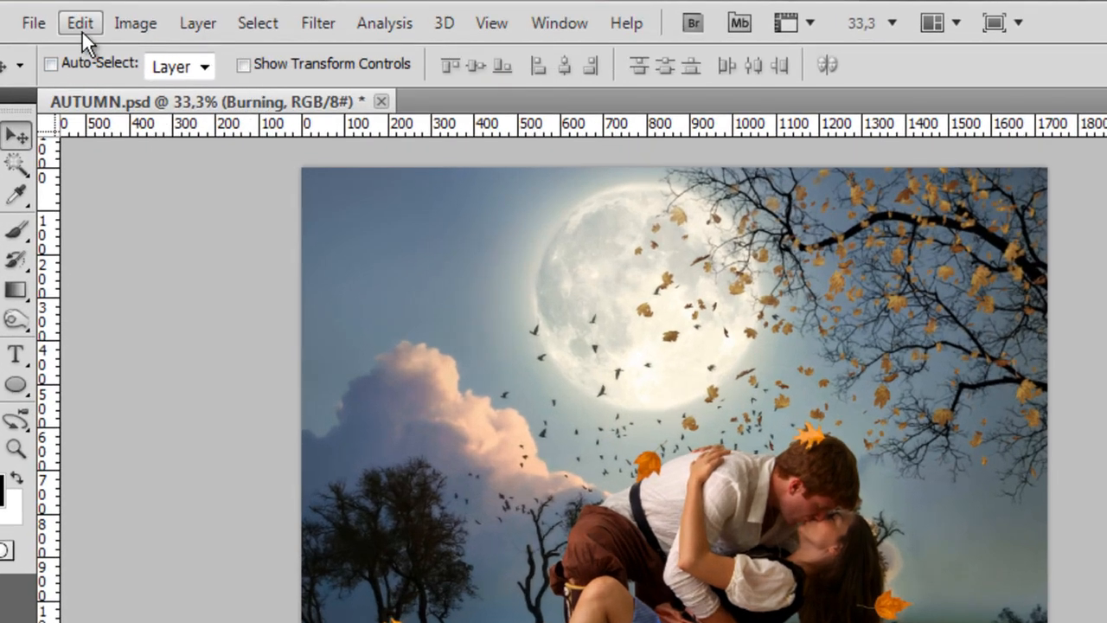
Fill the Burning layer with 50% Gray and set its blending mode to Overlay.
click(80, 17)
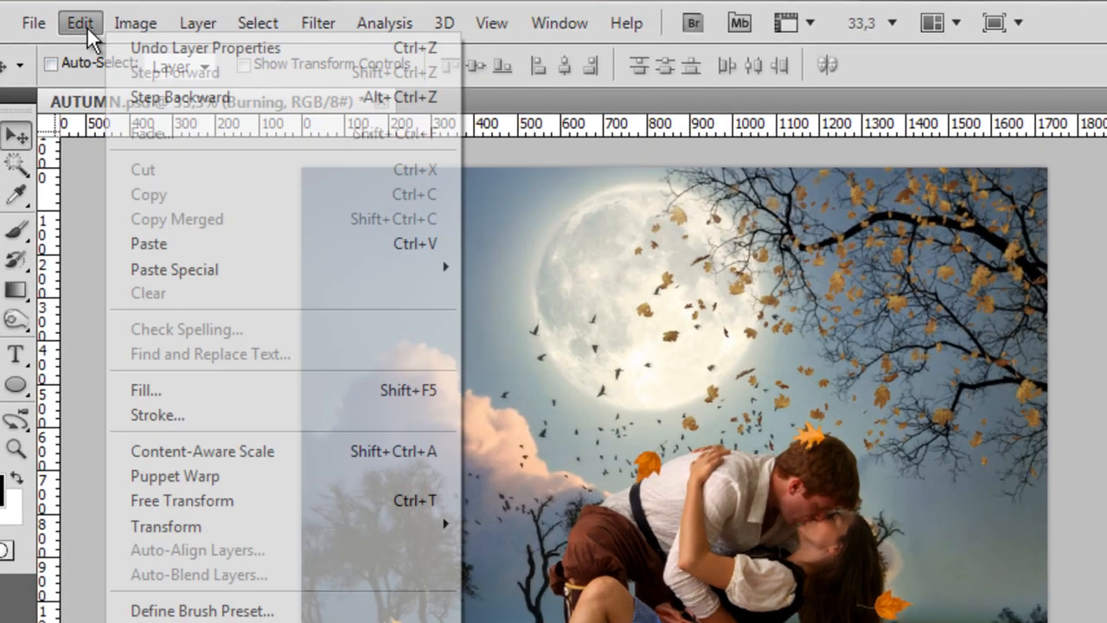
click(205, 390)
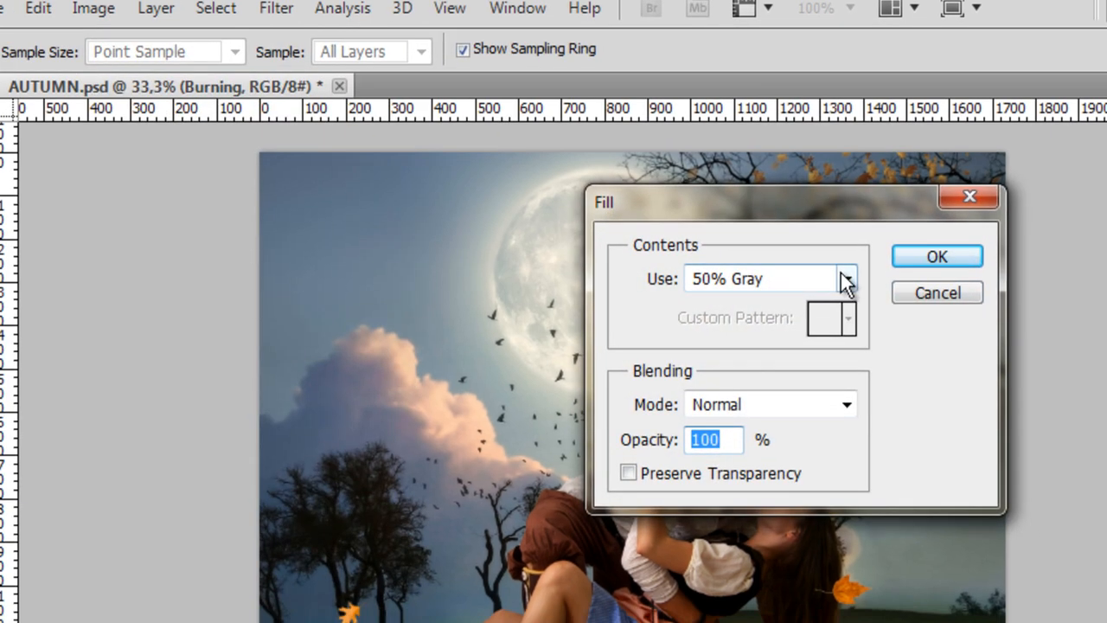
click(887, 294)
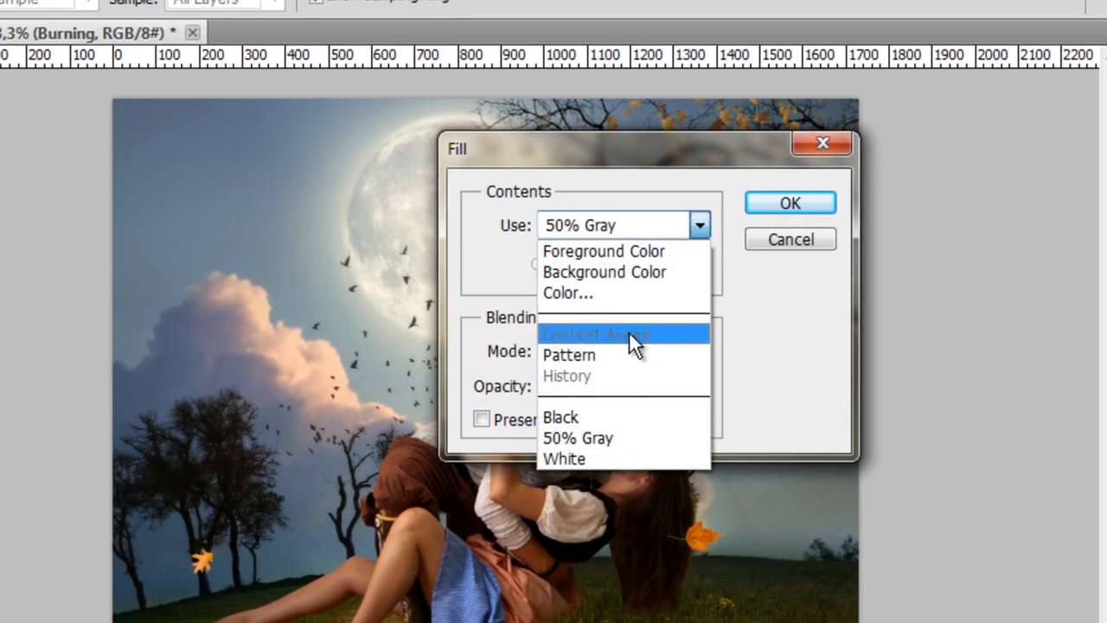
click(611, 438)
click(780, 201)
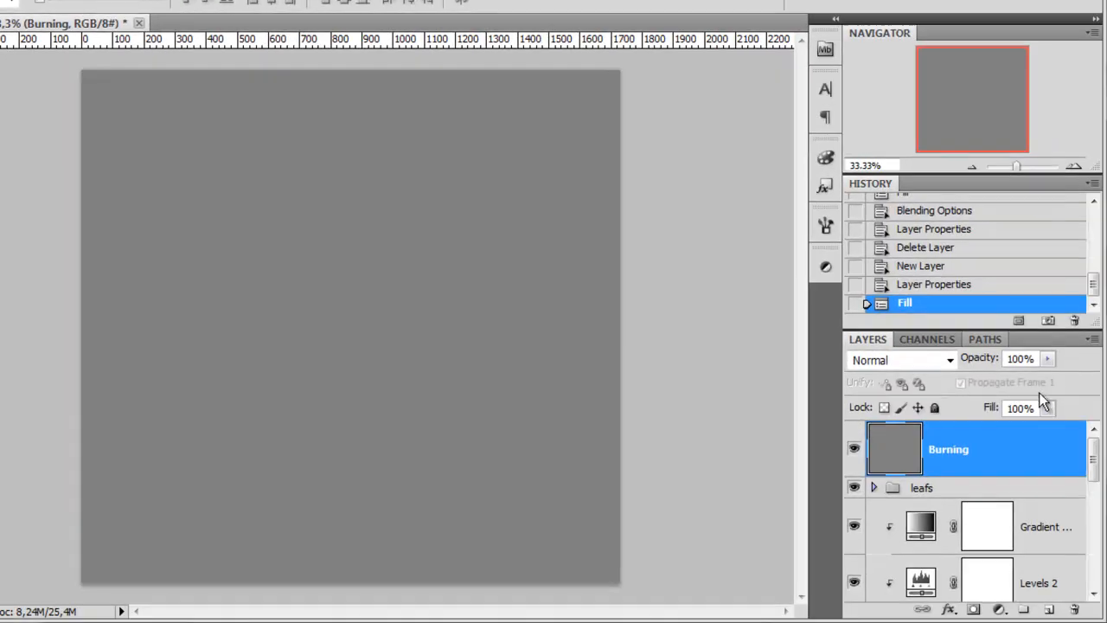
click(917, 367)
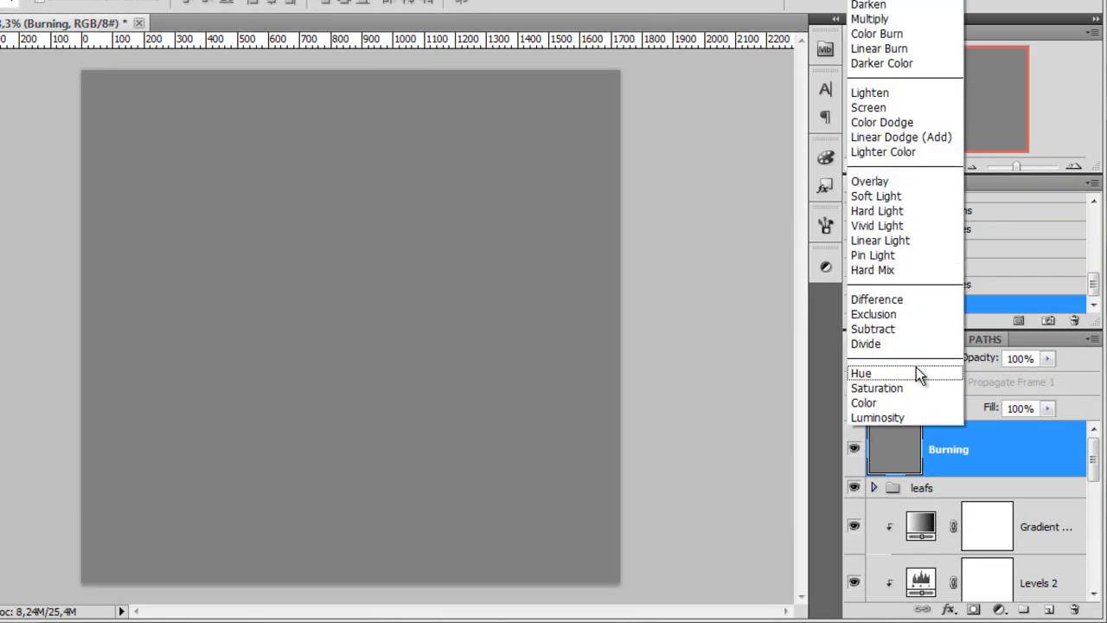
click(893, 184)
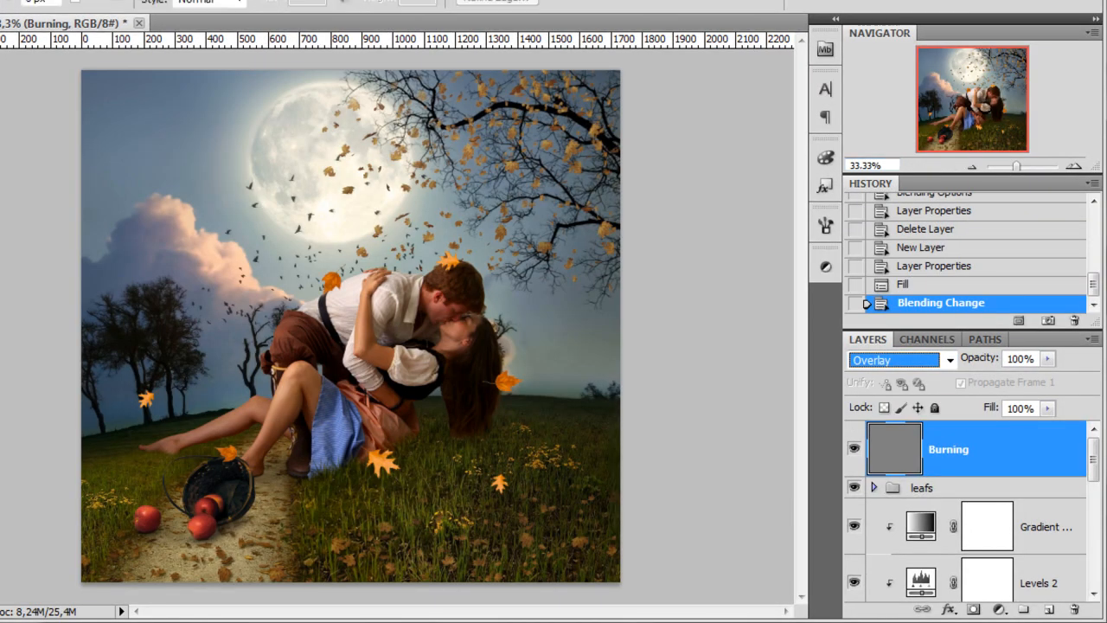
Set up the Burn tool with a 42 px brush and 9% exposure for work on the couple.
key(m)
scroll(428, 356, up, 2)
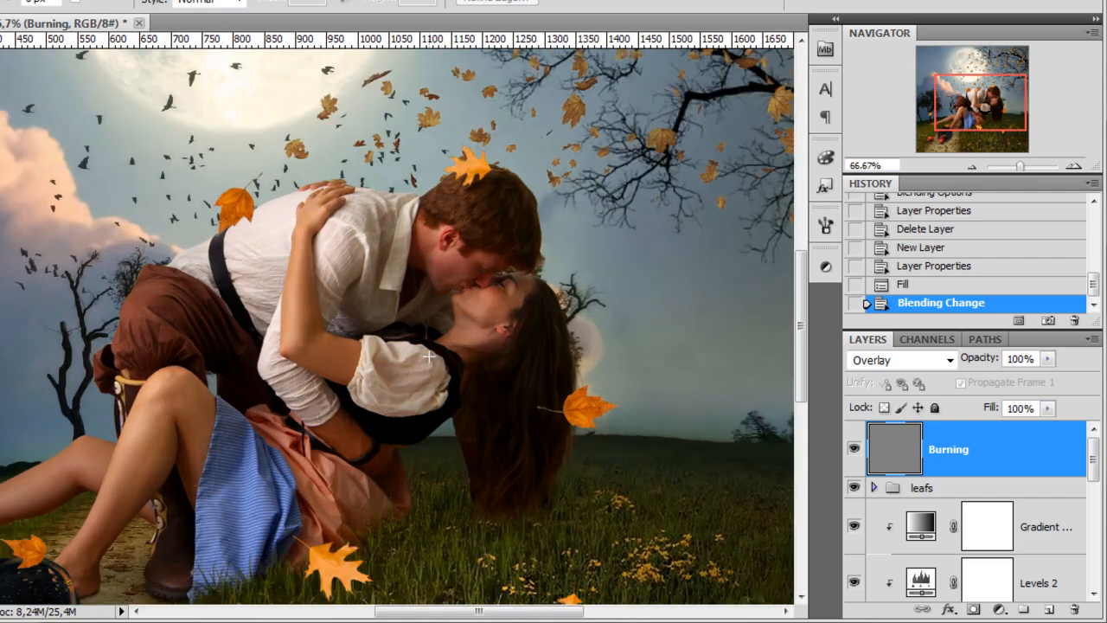
key(o)
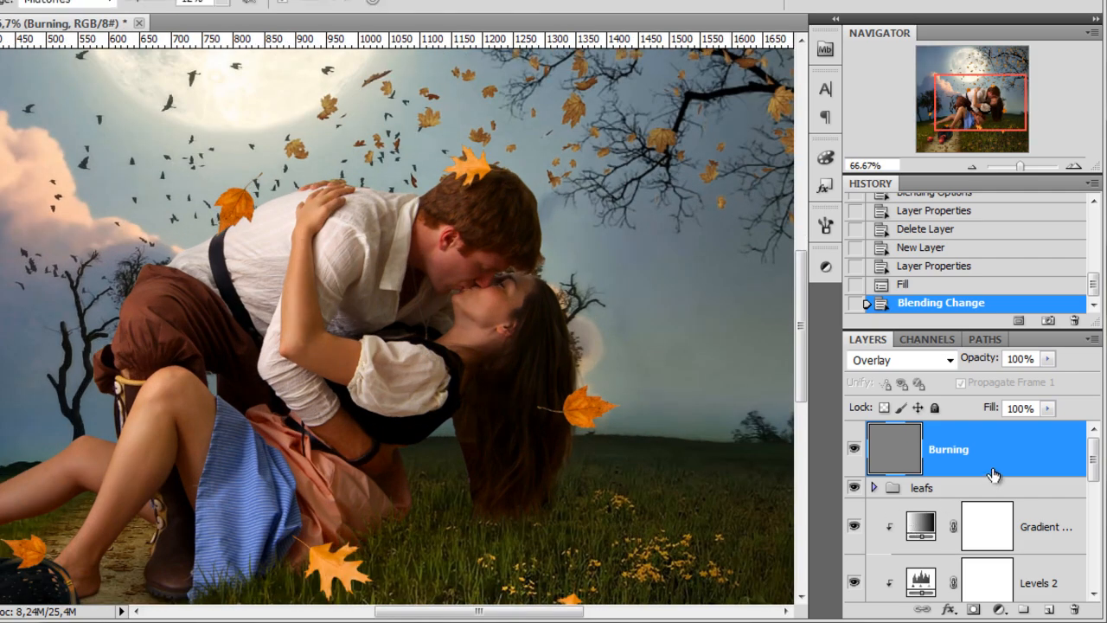
scroll(448, 223, up, 1)
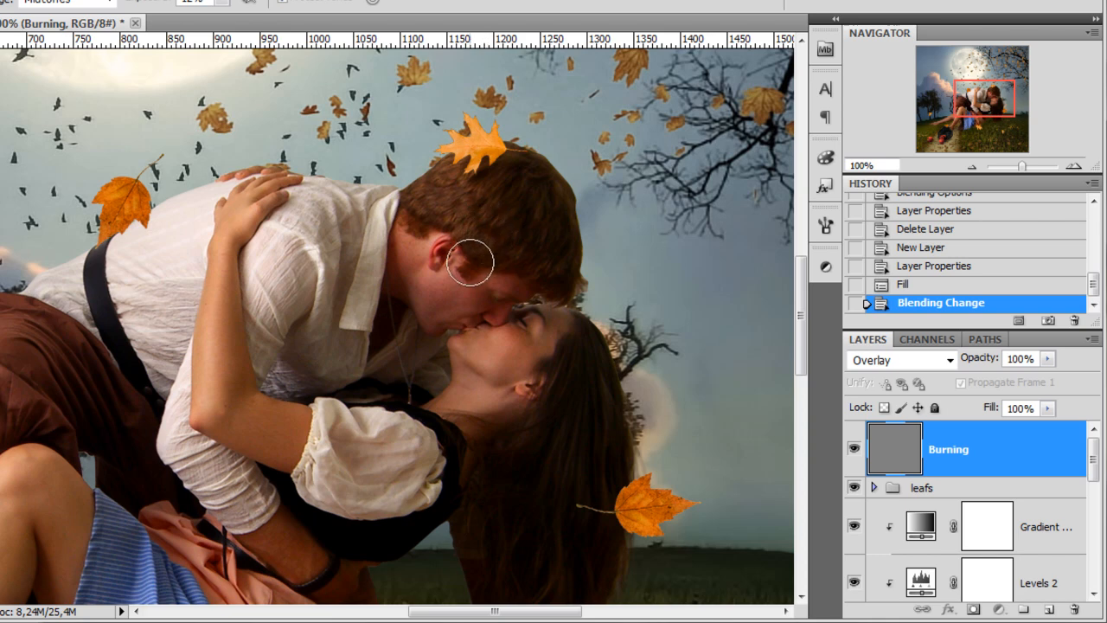
right_click(543, 379)
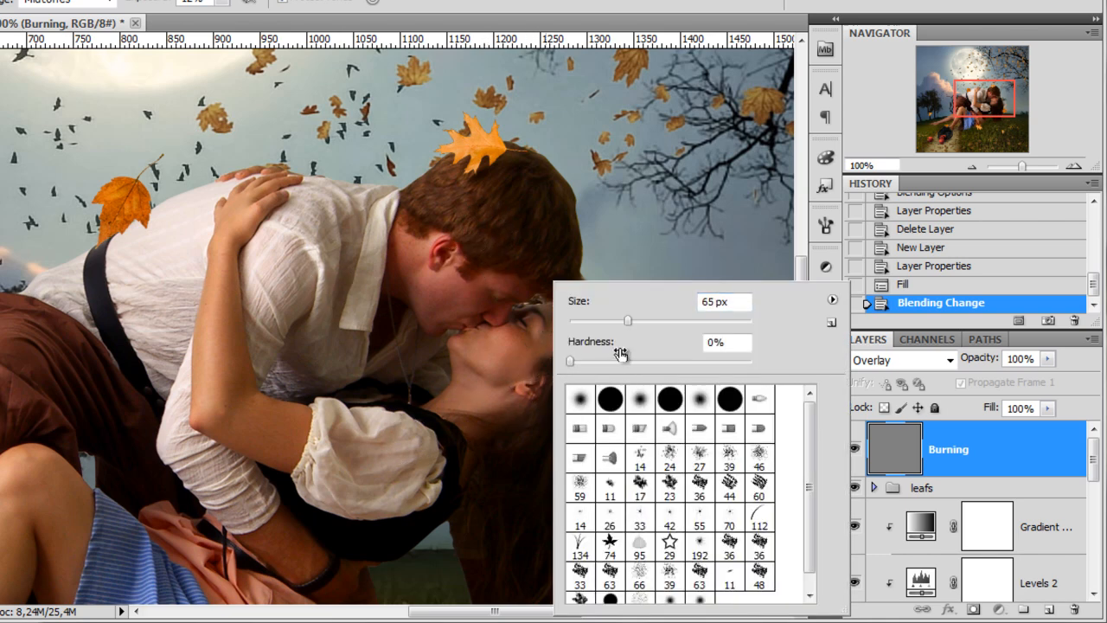
click(609, 320)
key(Return)
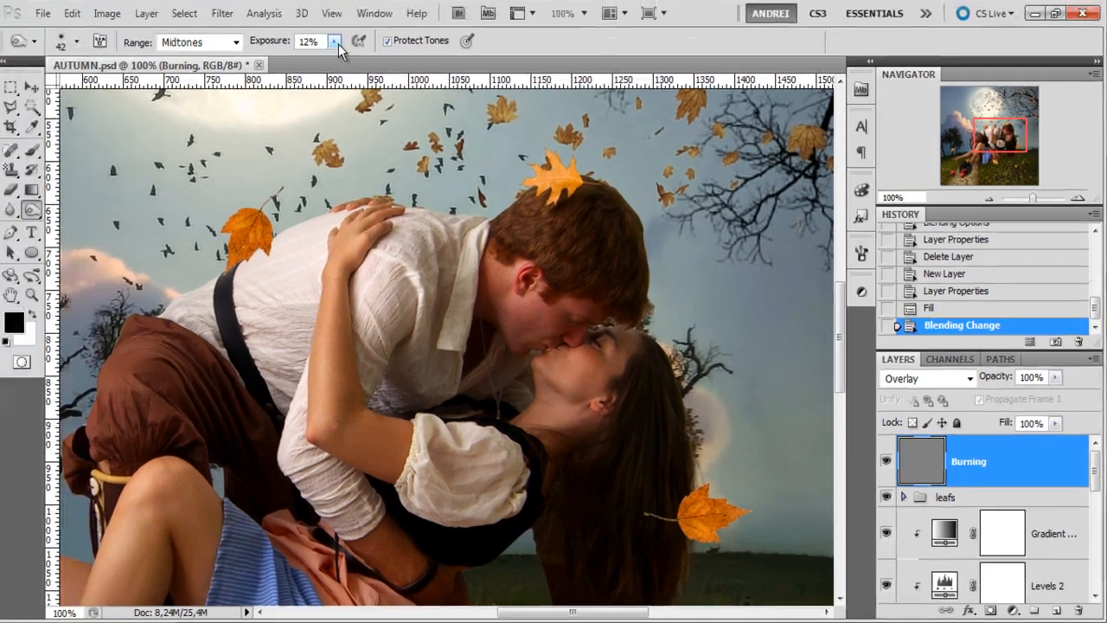
click(166, 2)
text(9)
key(Return)
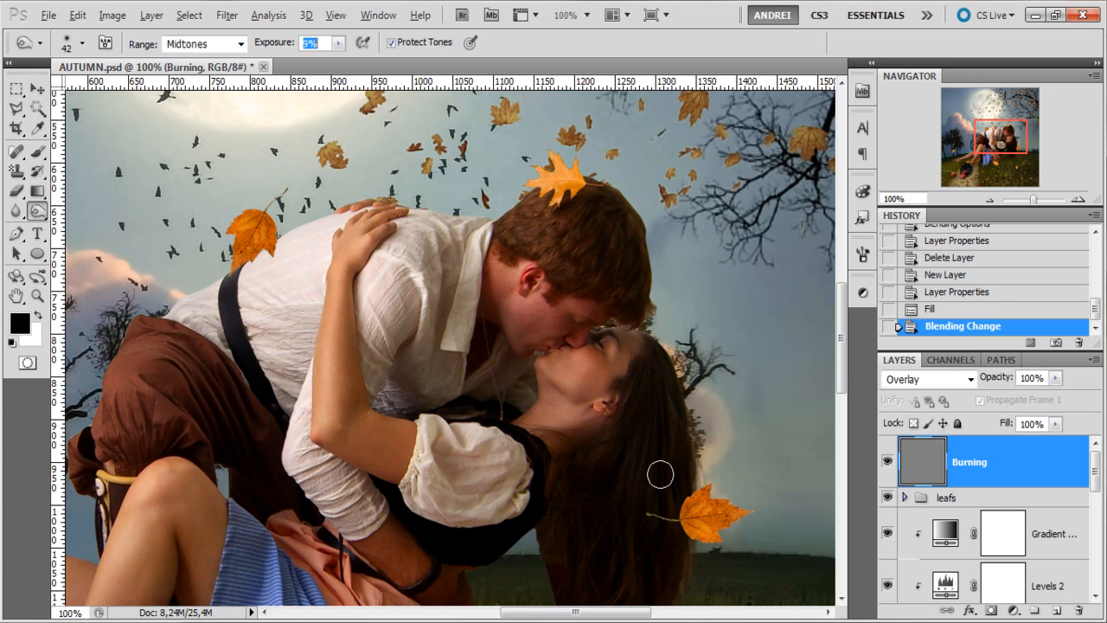
Burn the shadows around the couple's faces and along the woman's neck and hair.
drag(616, 321, 541, 289)
drag(568, 470, 563, 456)
drag(550, 430, 632, 430)
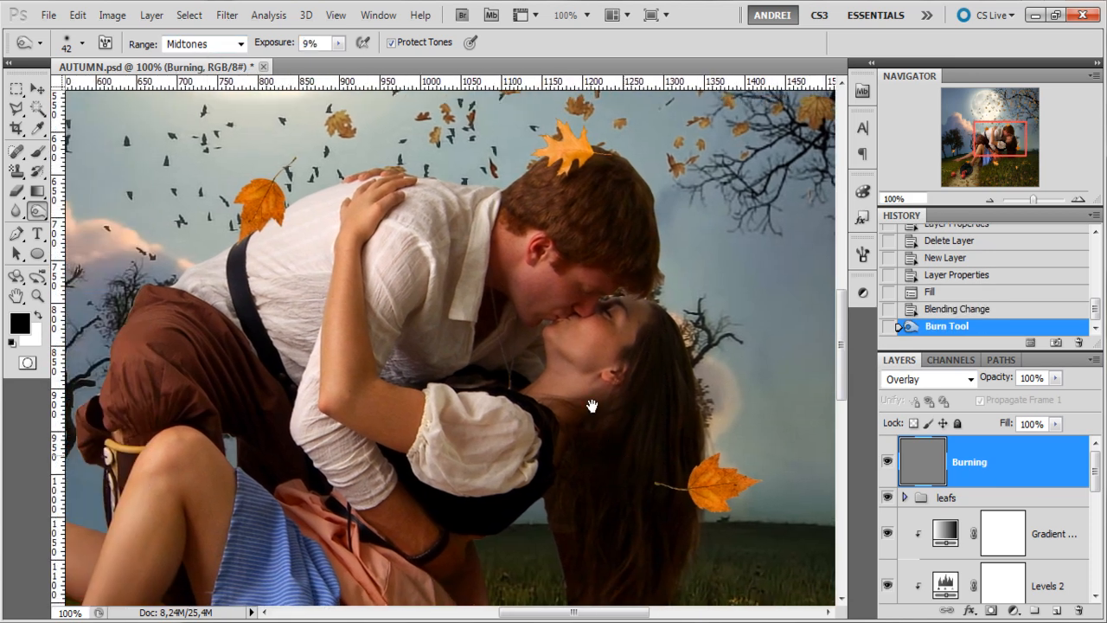
Burn the shaded folds of the man's white shirt and along the woman's raised arm, redoing one stroke.
mouse_move(453, 270)
mouse_down()
mouse_move(456, 307)
mouse_move(452, 282)
mouse_up()
mouse_move(408, 332)
mouse_down()
mouse_move(401, 249)
mouse_move(416, 277)
mouse_move(386, 296)
mouse_up()
drag(385, 295, 369, 231)
drag(340, 352, 368, 434)
key(ctrl+z)
mouse_move(353, 253)
mouse_down()
mouse_move(354, 366)
mouse_move(370, 403)
mouse_up()
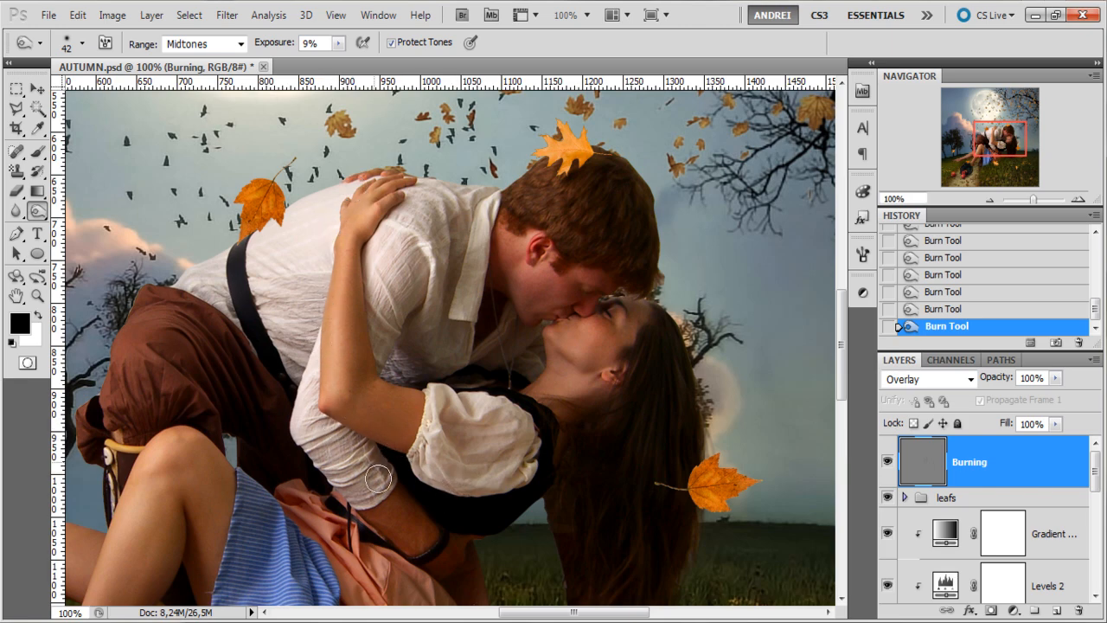
drag(426, 435, 422, 348)
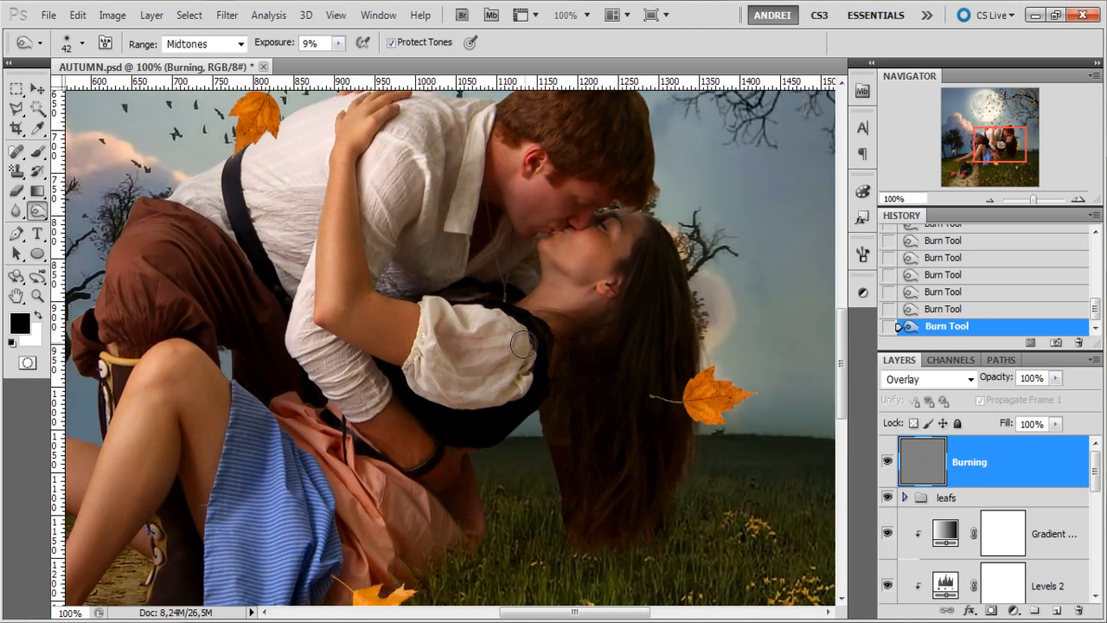
Burn the shadows along the woman's bare legs on the Burning layer.
drag(599, 564, 825, 525)
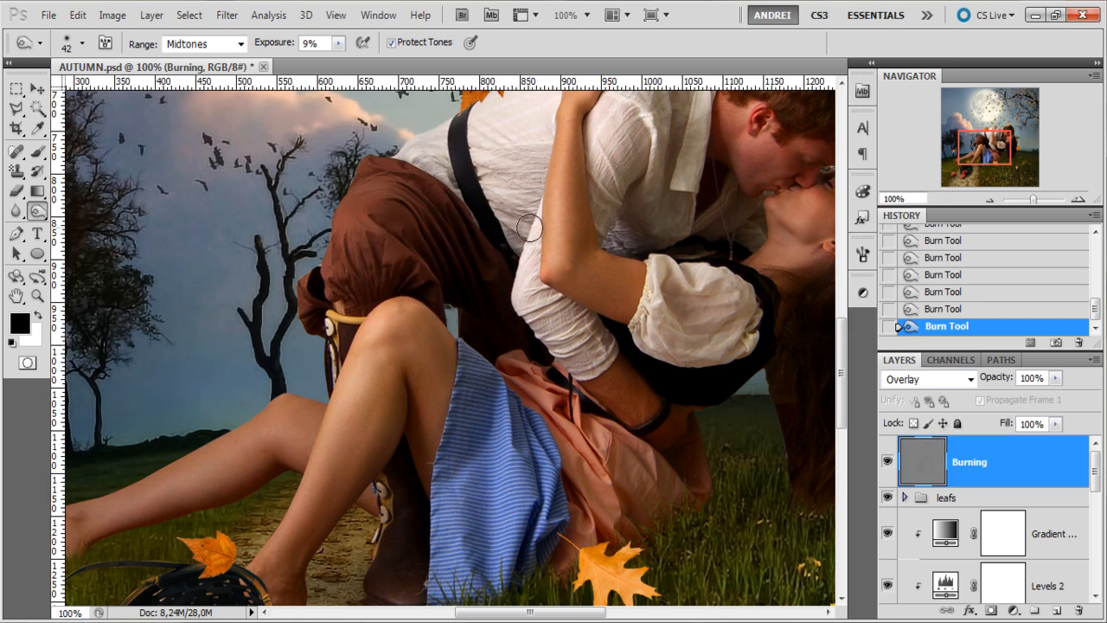
drag(411, 341, 613, 242)
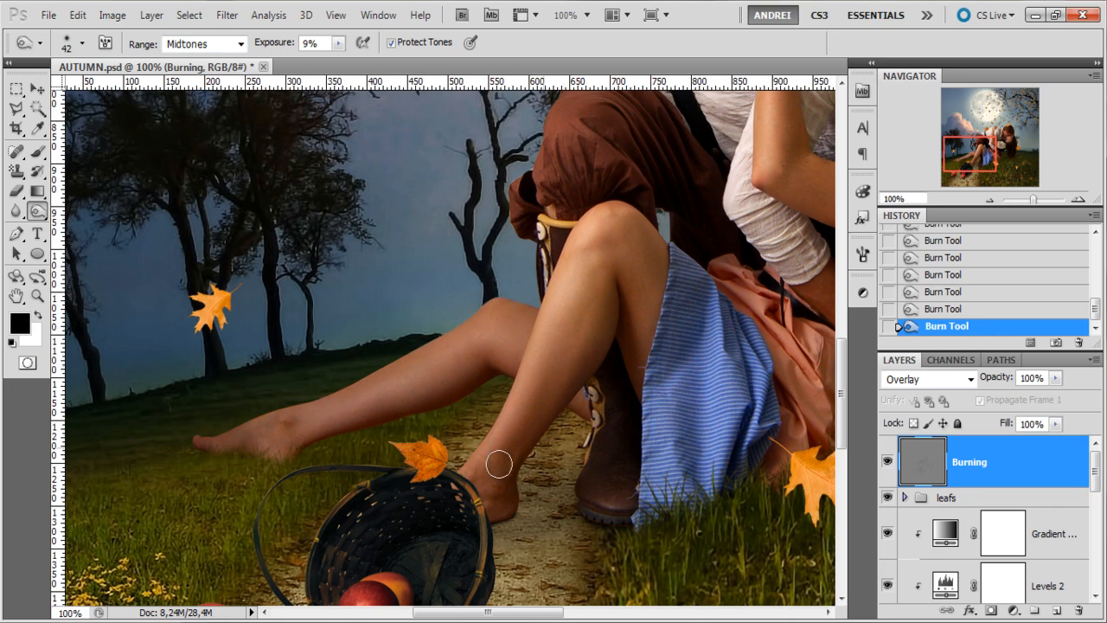
scroll(530, 522, right, 4)
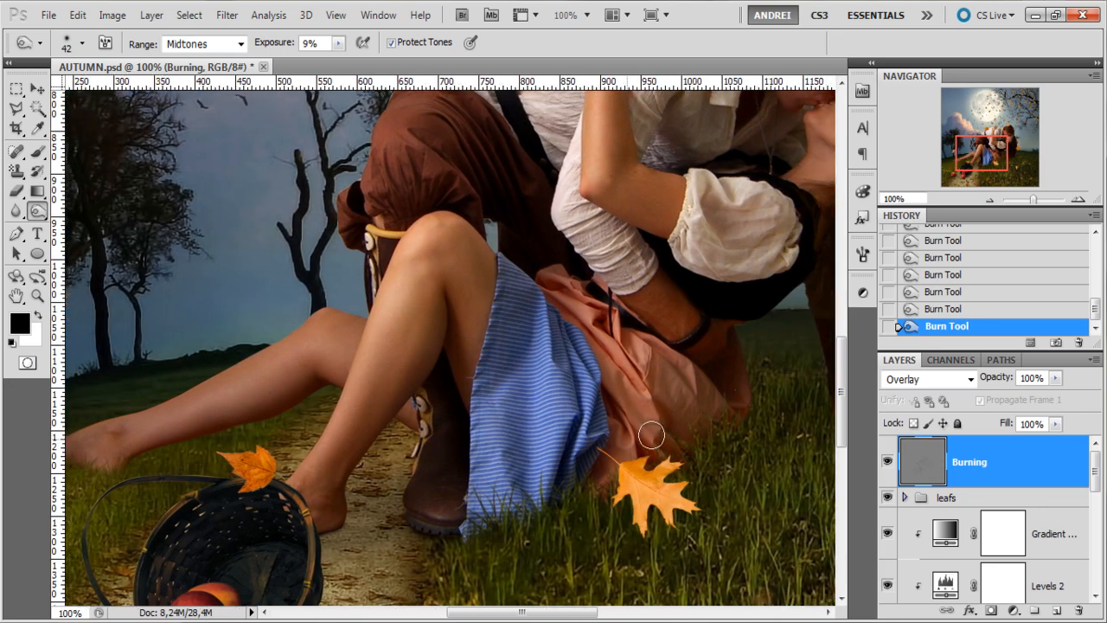
Burn the shaded folds of the pink skirt and the shadows around the man's forearm on the Burning layer.
drag(671, 443, 616, 388)
scroll(518, 389, up, 2)
scroll(519, 389, right, 2)
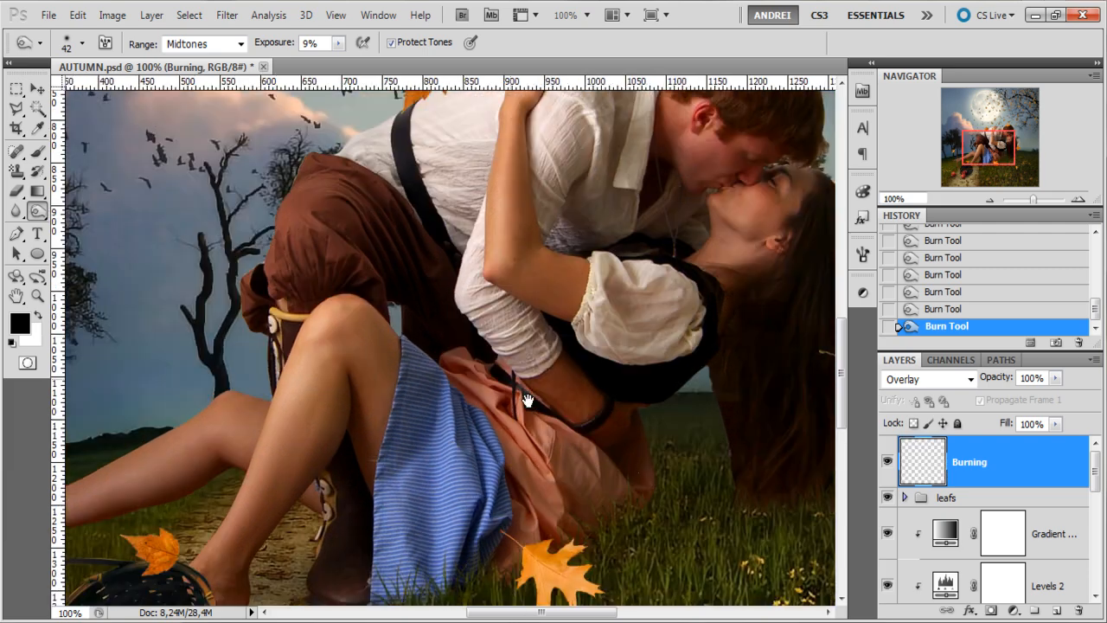
drag(513, 326, 524, 376)
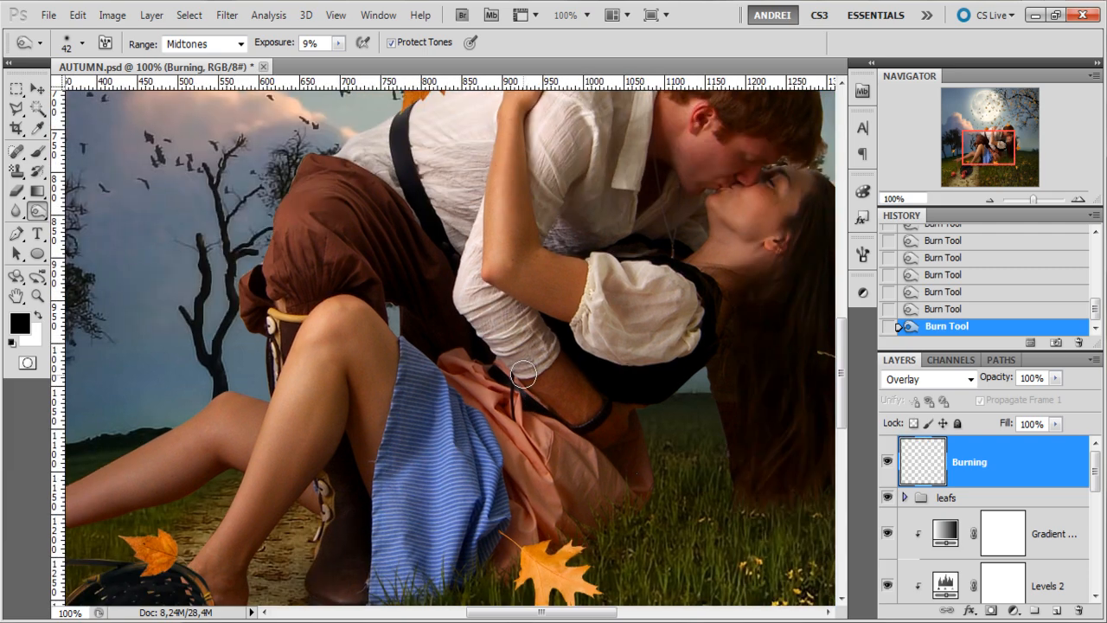
drag(660, 263, 642, 433)
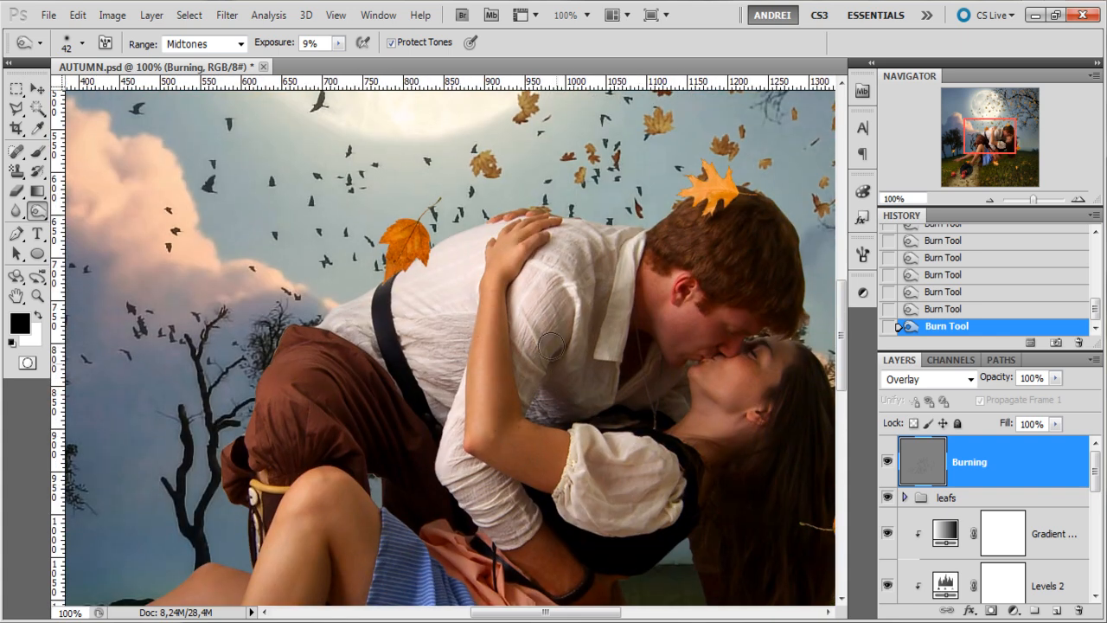
Burn the shadows on the couple's faces and the man's white shirt, lowering the exposure to 7%.
mouse_move(664, 287)
mouse_down()
mouse_move(648, 295)
mouse_move(656, 360)
mouse_up()
scroll(320, 47, down, 2)
drag(714, 398, 758, 407)
mouse_move(787, 373)
mouse_down()
mouse_move(756, 365)
mouse_move(772, 381)
mouse_up()
mouse_move(597, 381)
mouse_down()
mouse_move(566, 408)
mouse_move(546, 385)
mouse_up()
drag(431, 373, 377, 365)
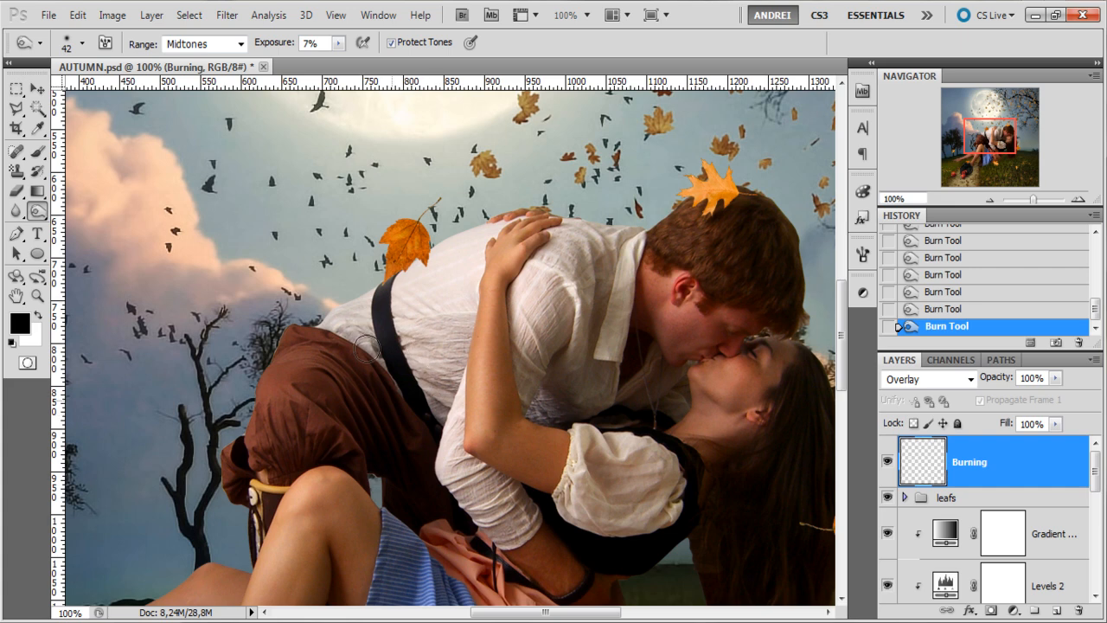
Burn the folds of the man's brown trousers and the shadows around the woman's waist.
mouse_move(386, 402)
mouse_down()
mouse_move(317, 351)
mouse_move(307, 324)
mouse_up()
mouse_move(342, 389)
mouse_down()
mouse_move(364, 440)
mouse_move(326, 451)
mouse_up()
drag(402, 420, 340, 289)
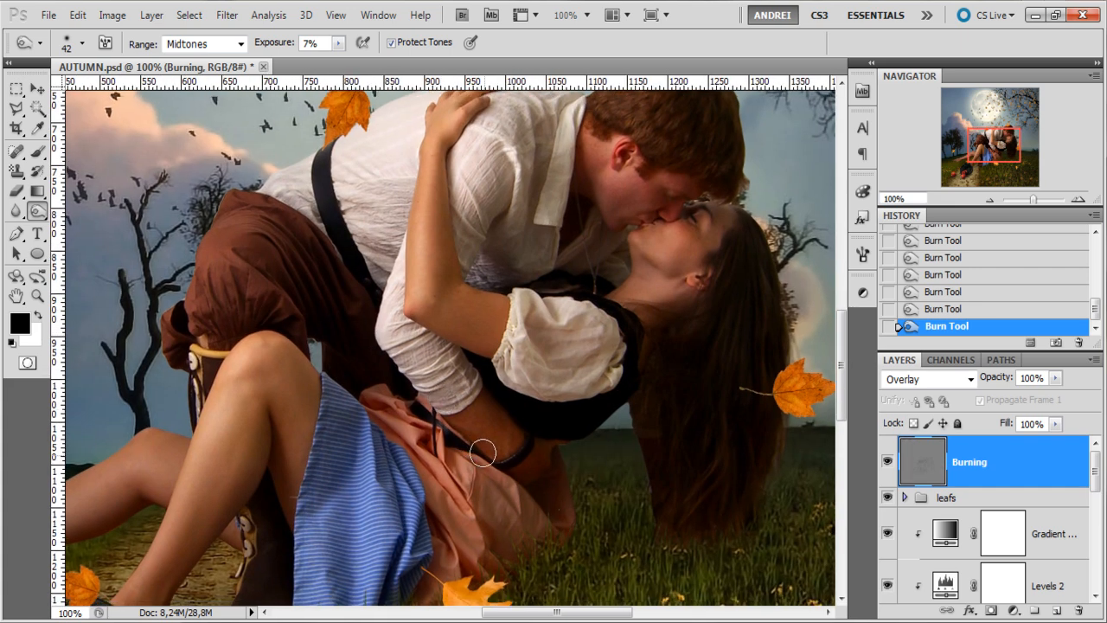
drag(540, 507, 518, 387)
drag(474, 357, 498, 375)
Burn the shadows along the woman's leg and raised arm and near the man's shirt collar.
mouse_move(283, 475)
mouse_down()
mouse_move(257, 435)
mouse_move(230, 430)
mouse_move(419, 440)
mouse_move(210, 467)
mouse_up()
mouse_move(430, 306)
mouse_down()
mouse_move(482, 255)
mouse_move(504, 280)
mouse_up()
drag(566, 329, 469, 368)
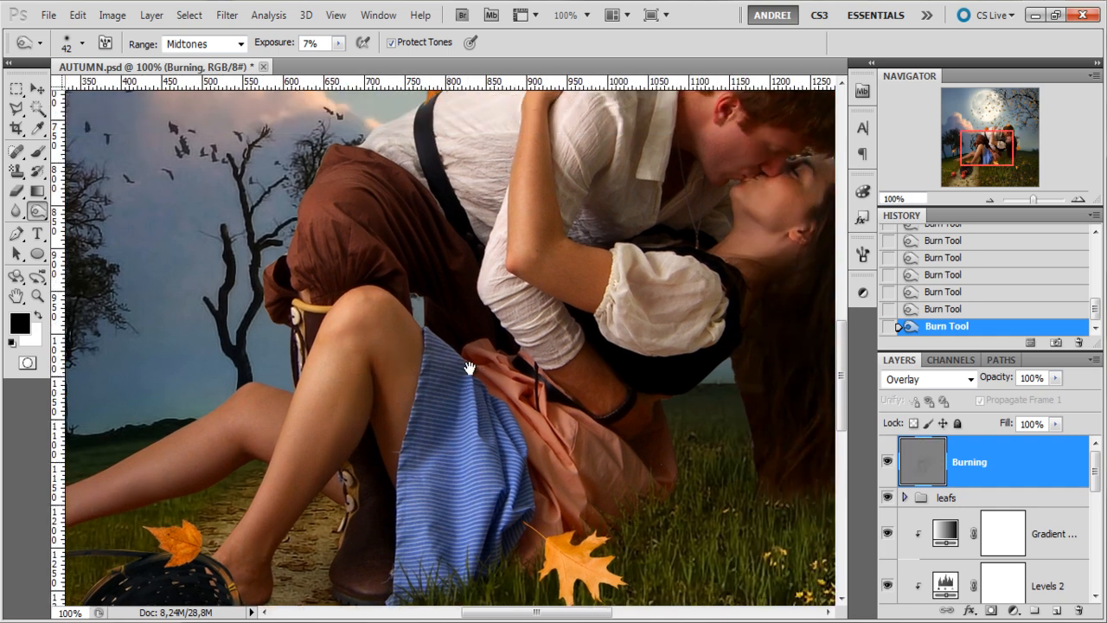
drag(598, 249, 534, 338)
drag(614, 127, 585, 178)
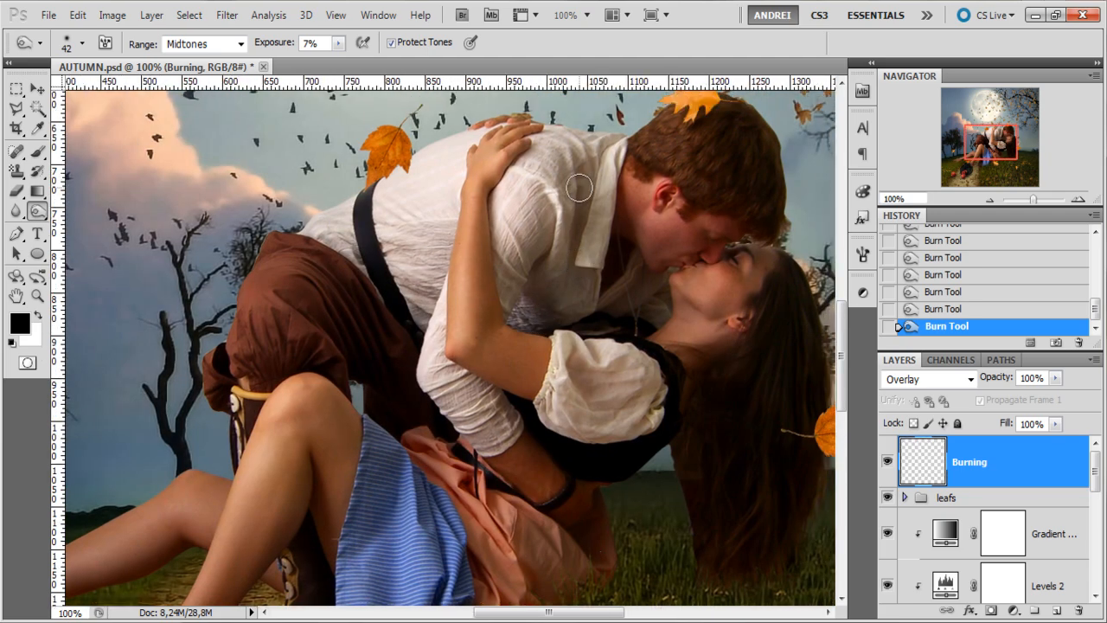
Set up the Dodge tool with a 47 px brush and 9% exposure for work on the couple.
drag(38, 214, 86, 212)
drag(326, 44, 300, 44)
text(9)
key(Return)
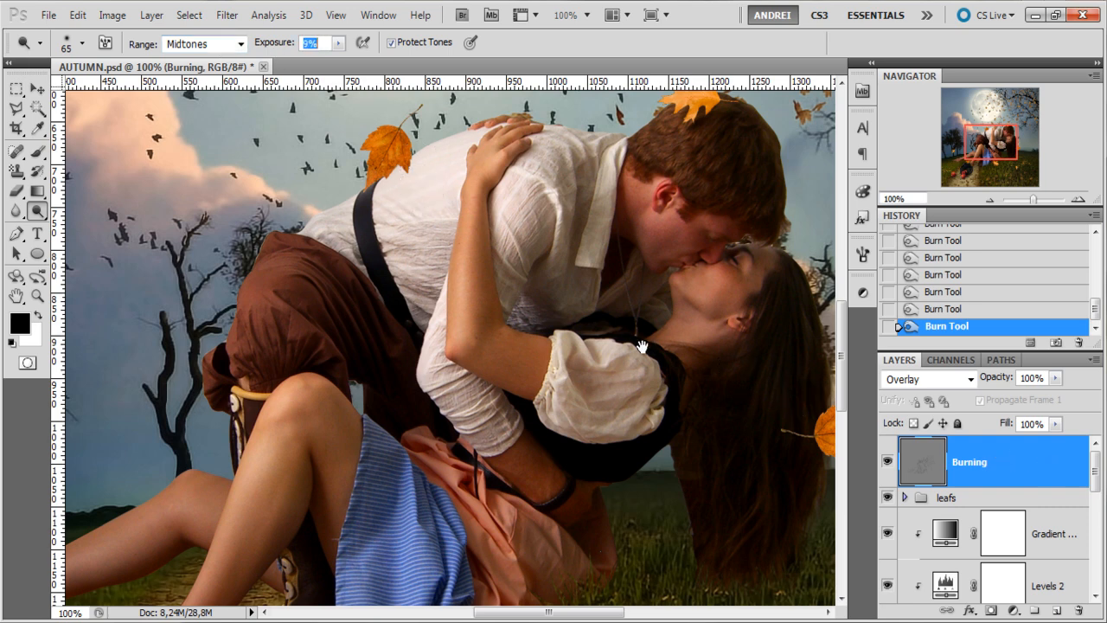
drag(649, 348, 566, 399)
right_click(670, 337)
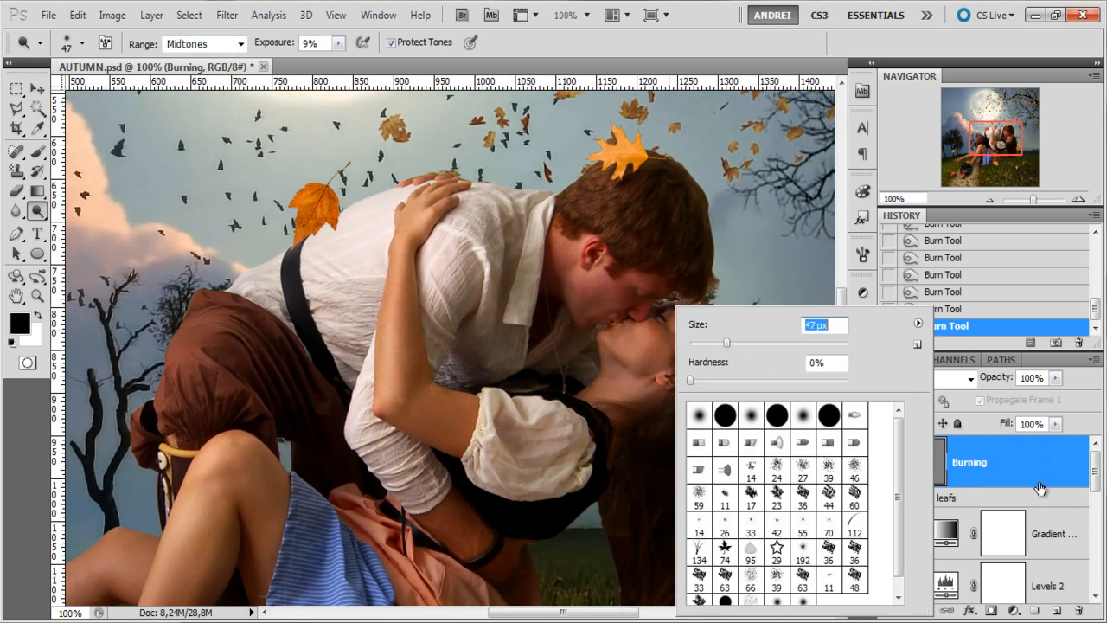
click(1038, 486)
Dodge the highlights on the woman's face and neck and on the man's face and collar.
drag(620, 353, 639, 366)
mouse_move(644, 371)
mouse_down()
mouse_move(660, 369)
mouse_move(684, 391)
mouse_up()
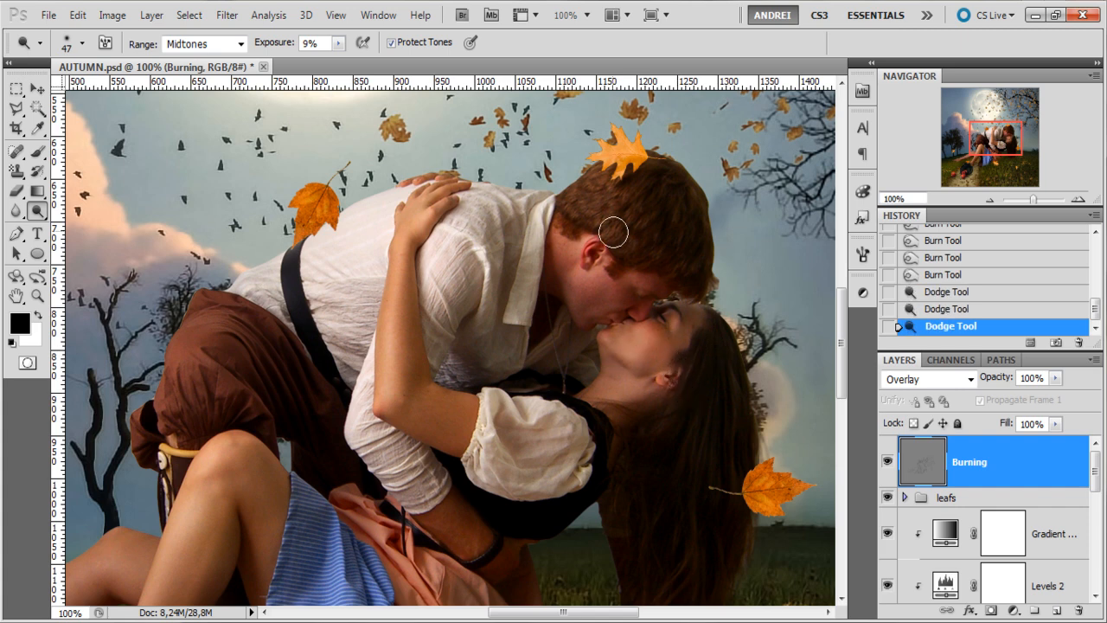
mouse_move(588, 238)
mouse_down()
mouse_move(594, 251)
mouse_move(570, 303)
mouse_up()
mouse_move(564, 326)
mouse_down()
mouse_move(595, 233)
mouse_move(550, 249)
mouse_up()
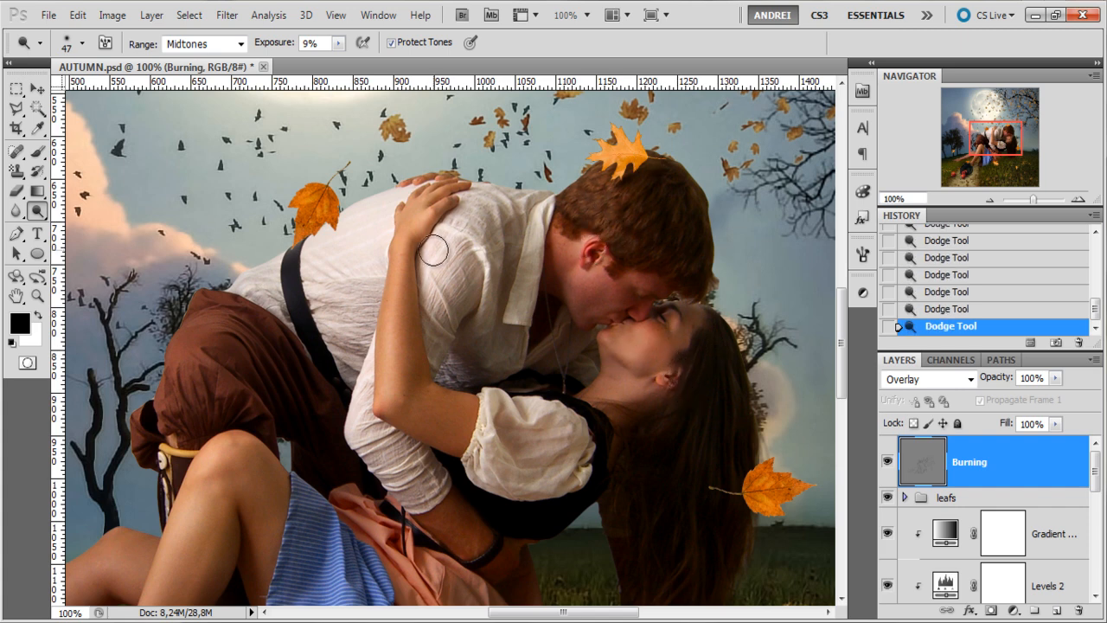
Dodge the highlights along the woman's raised arm with a 27 px brush, and enlarge the brush to 45 px.
right_click(440, 313)
click(475, 346)
click(400, 243)
right_click(432, 192)
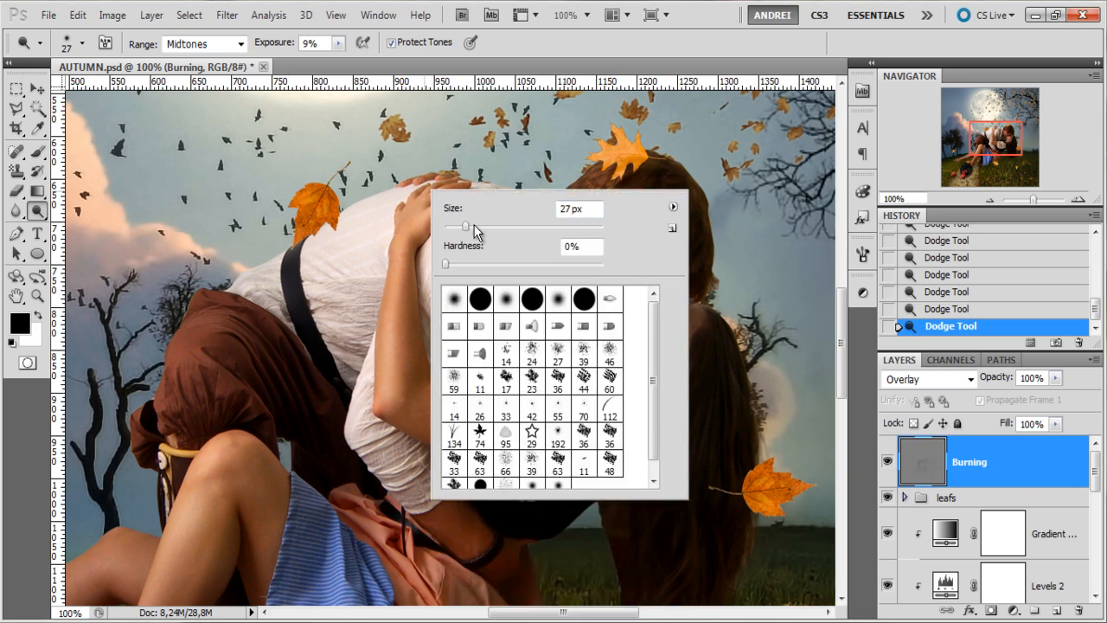
key(Return)
Dodge the upper part of the man's brown trousers with a 33 px brush.
drag(388, 403, 507, 248)
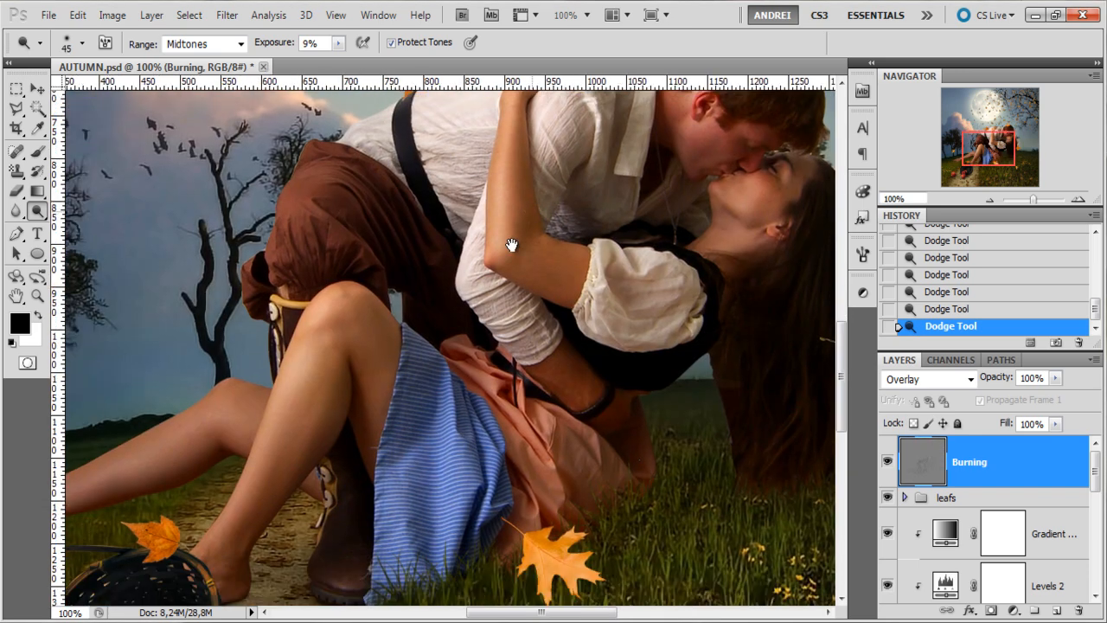
right_click(334, 165)
drag(386, 200, 381, 201)
click(316, 167)
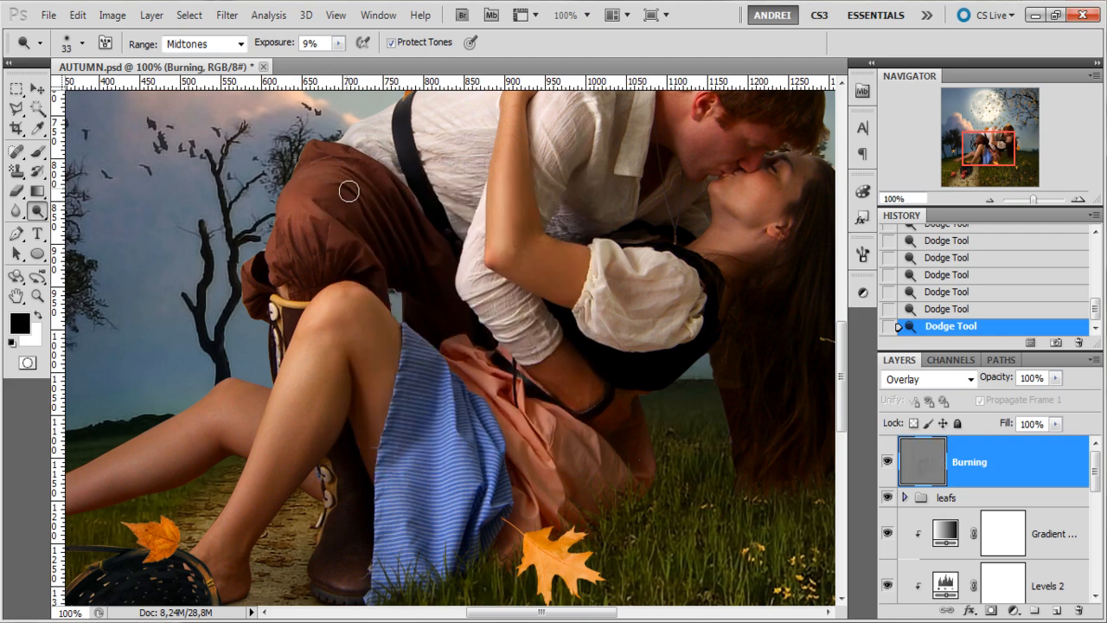
Dodge the fine fold highlights of the man's brown trousers with 15 px and 11 px brushes.
scroll(341, 156, up, 2)
right_click(472, 202)
drag(505, 231, 494, 232)
click(367, 245)
right_click(454, 266)
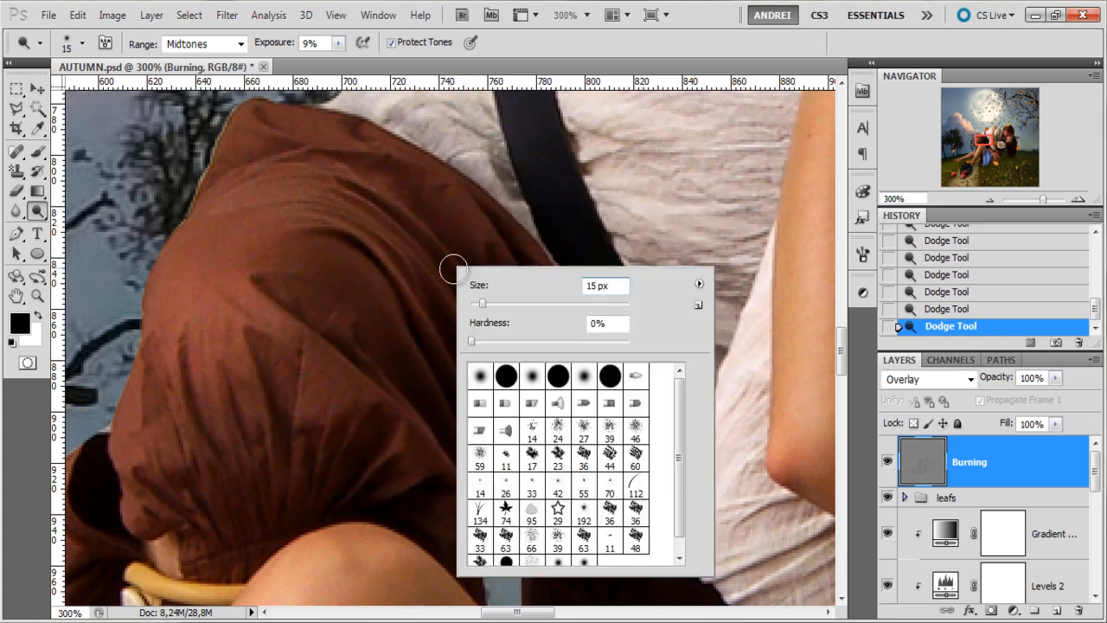
click(372, 227)
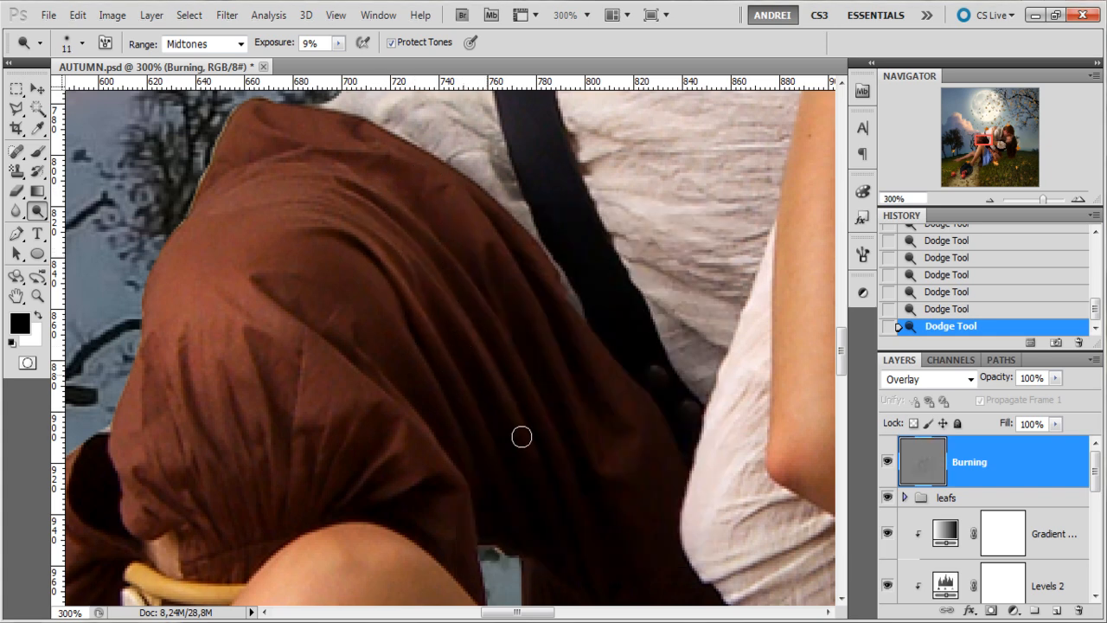
drag(401, 429, 469, 313)
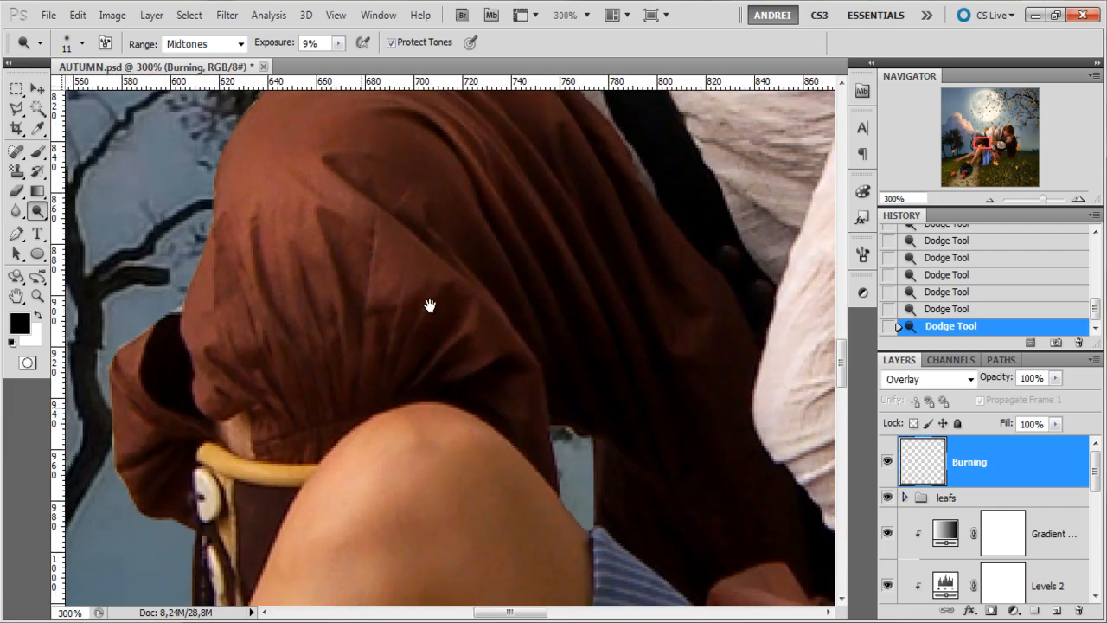
drag(422, 323, 512, 99)
Dodge the highlights along the woman's bare legs, starting with a 31 px brush.
scroll(470, 306, down, 1)
scroll(470, 306, down, 1)
drag(459, 388, 510, 339)
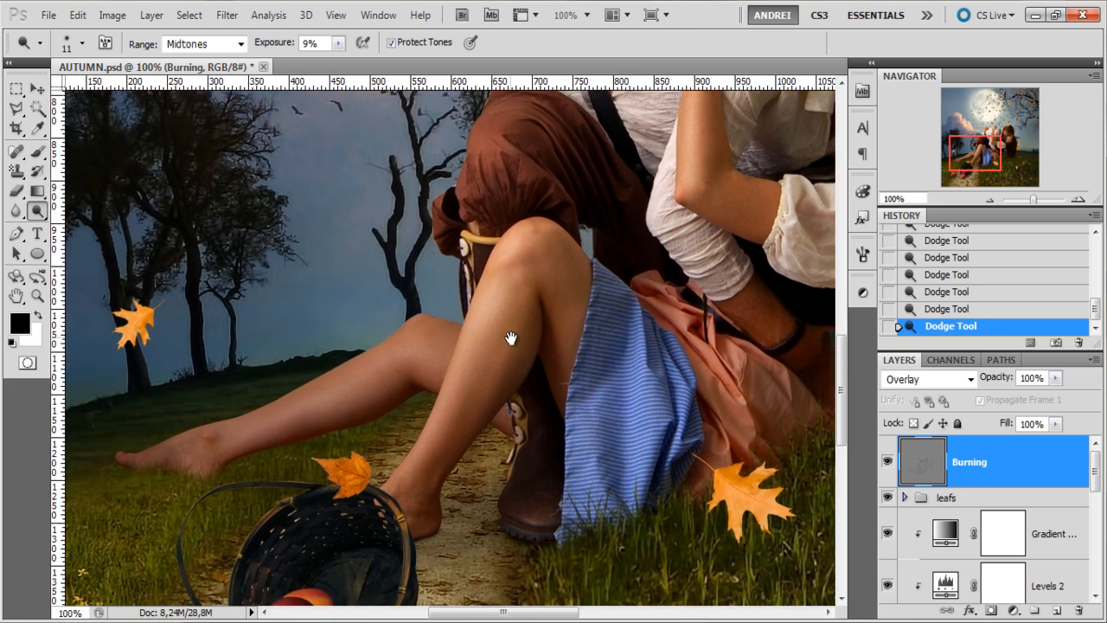
right_click(523, 304)
click(566, 343)
click(251, 419)
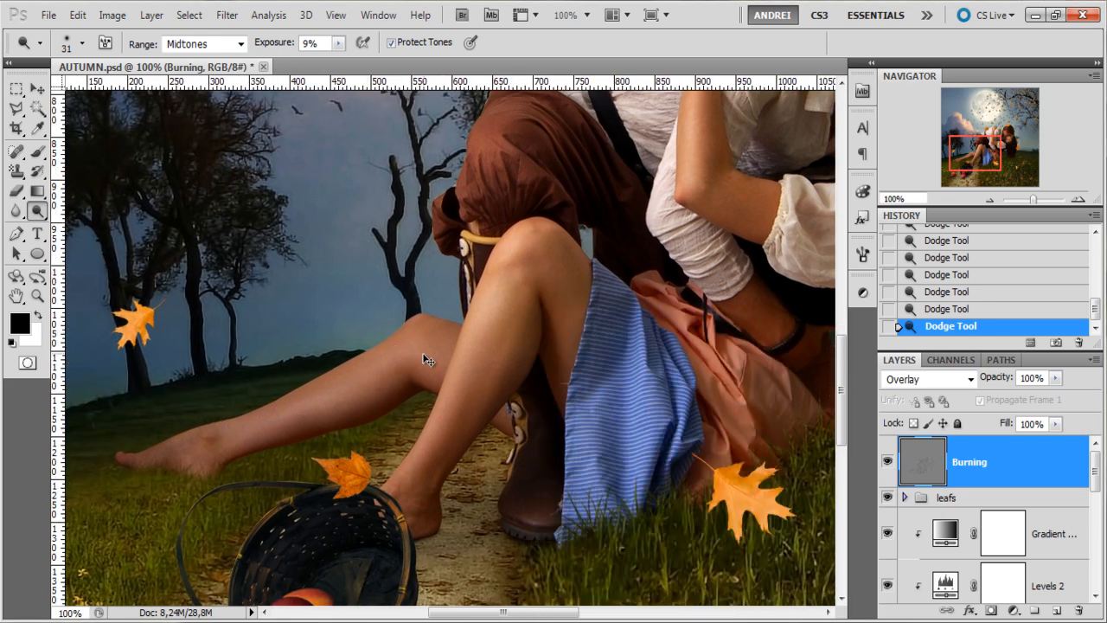
right_click(430, 347)
click(489, 342)
click(232, 433)
Dodge the highlights on the woman's lower leg and on her skirt, setting the brush to 35 px.
mouse_move(441, 437)
mouse_down()
mouse_move(455, 449)
mouse_move(484, 398)
mouse_up()
mouse_move(644, 380)
mouse_down()
mouse_move(640, 451)
mouse_move(532, 391)
mouse_up()
drag(421, 481, 372, 472)
drag(597, 412, 461, 452)
right_click(515, 406)
drag(563, 343, 557, 343)
drag(493, 383, 500, 389)
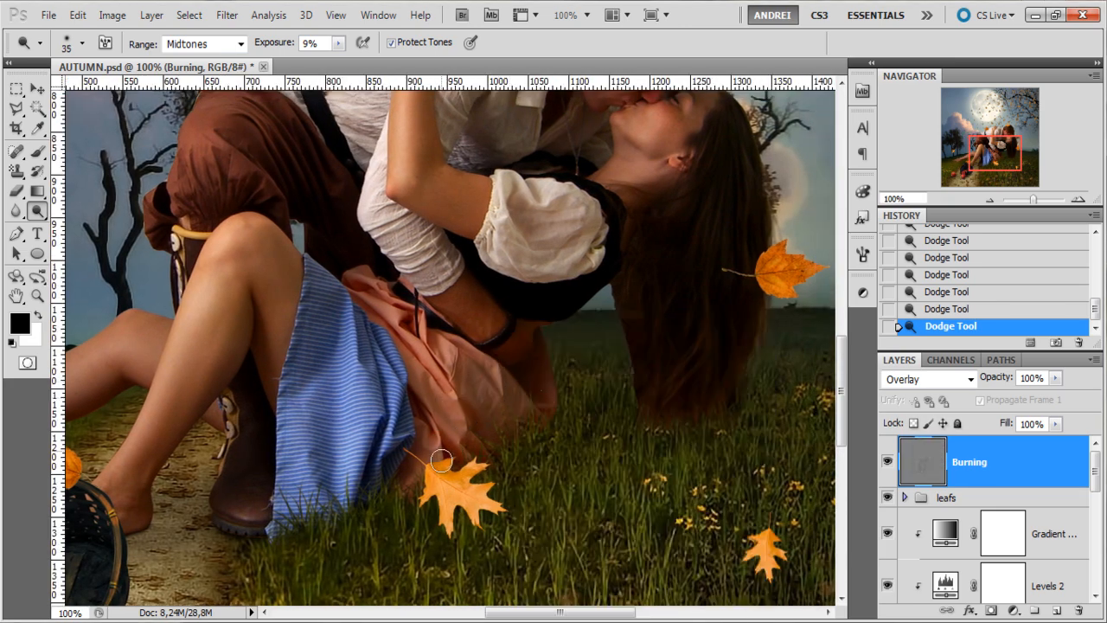
Dodge the highlights on the shoulder of the man's white shirt with a 53 px brush.
drag(586, 390, 434, 458)
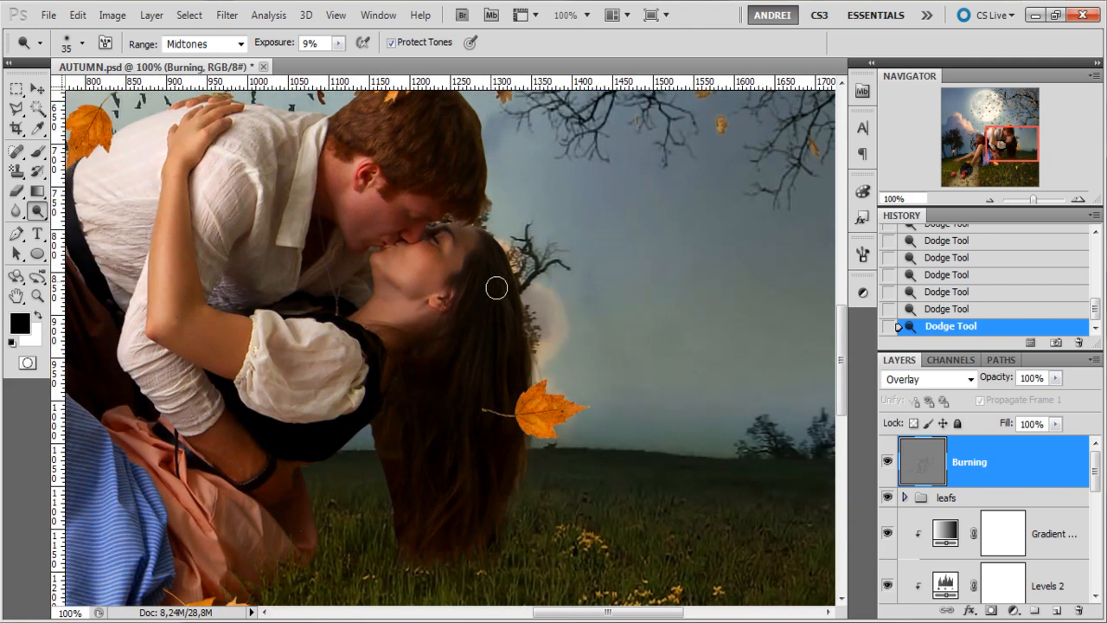
drag(513, 362, 460, 486)
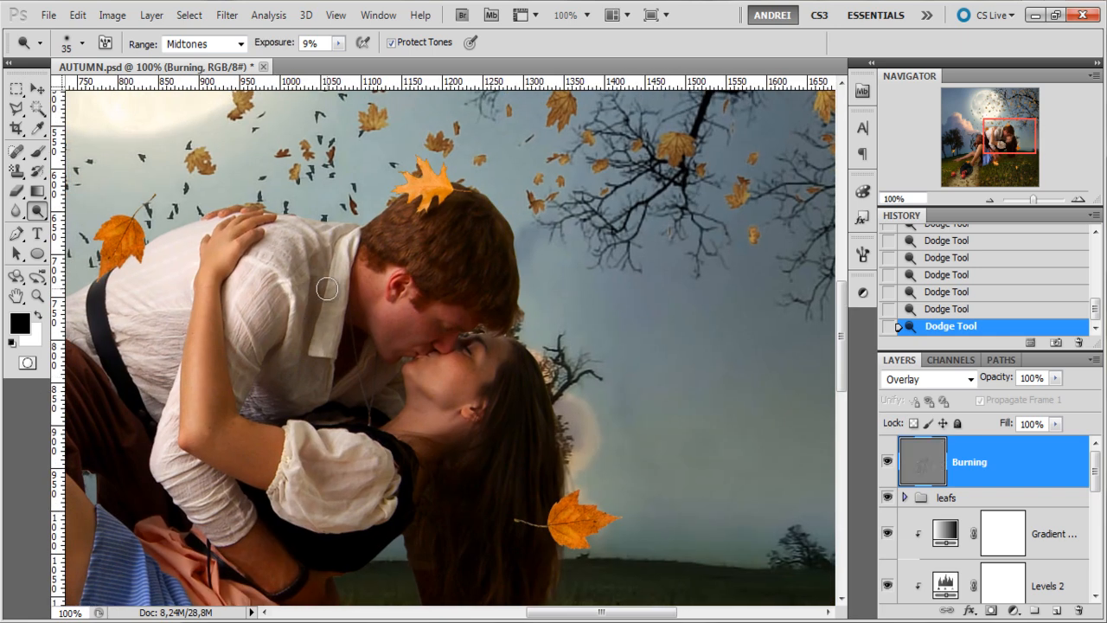
right_click(377, 313)
drag(378, 322, 388, 323)
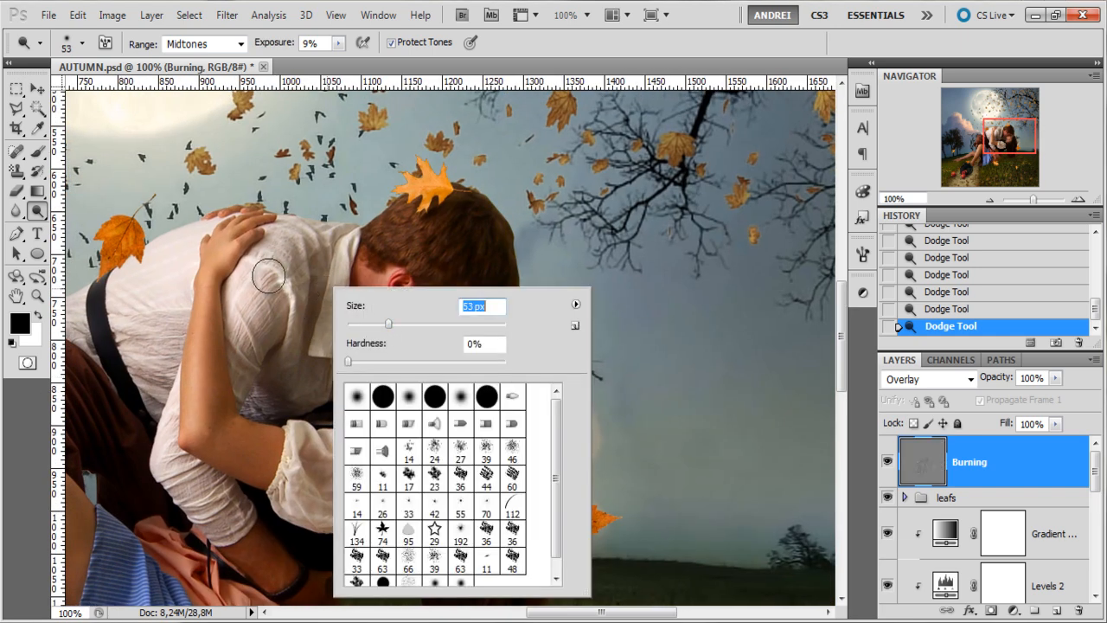
drag(270, 277, 254, 307)
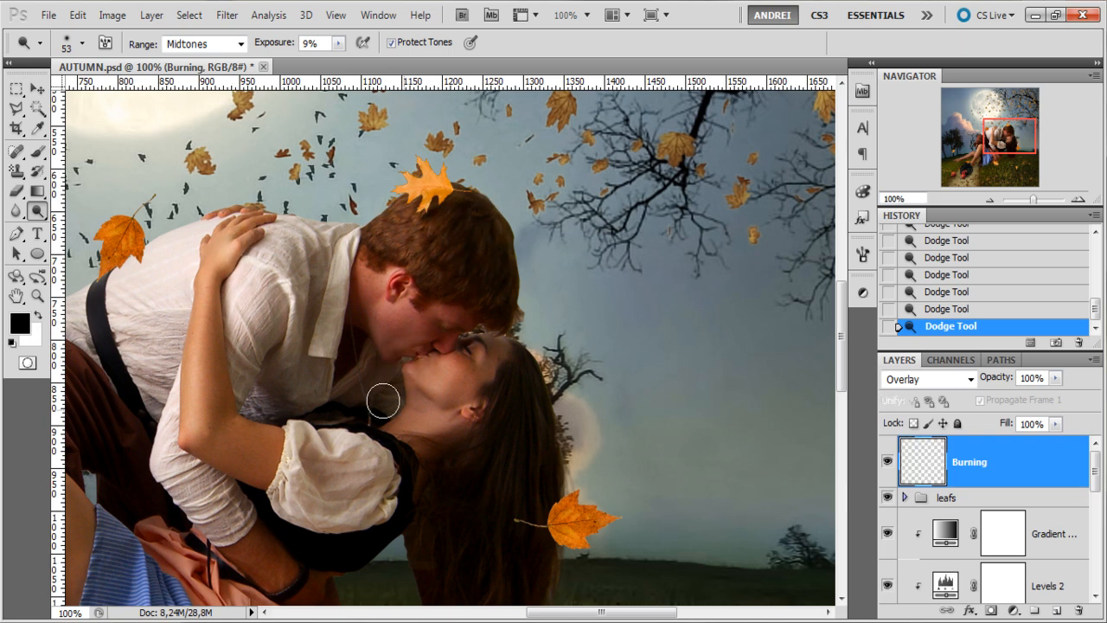
Dodge the highlights on the woman's face with a 45 px brush.
right_click(474, 370)
drag(531, 342, 526, 342)
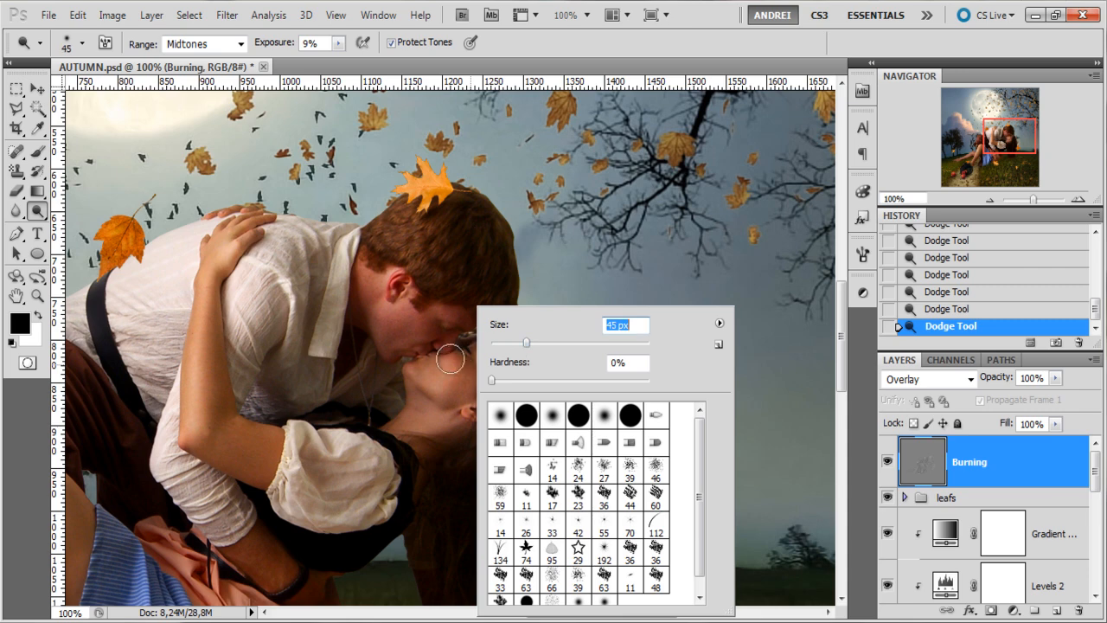
click(452, 358)
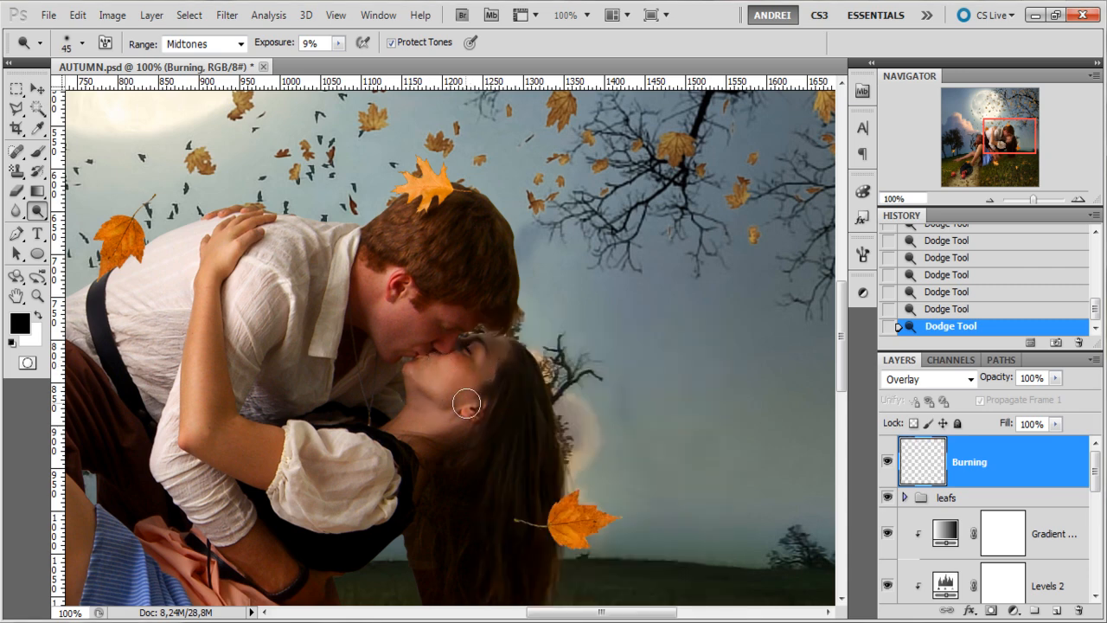
Burn the shaded sides of the apples beside the basket with a 42 px brush at 7% exposure.
scroll(476, 420, down, 1)
mouse_move(542, 387)
mouse_down()
mouse_move(552, 378)
mouse_move(524, 361)
mouse_move(562, 275)
mouse_up()
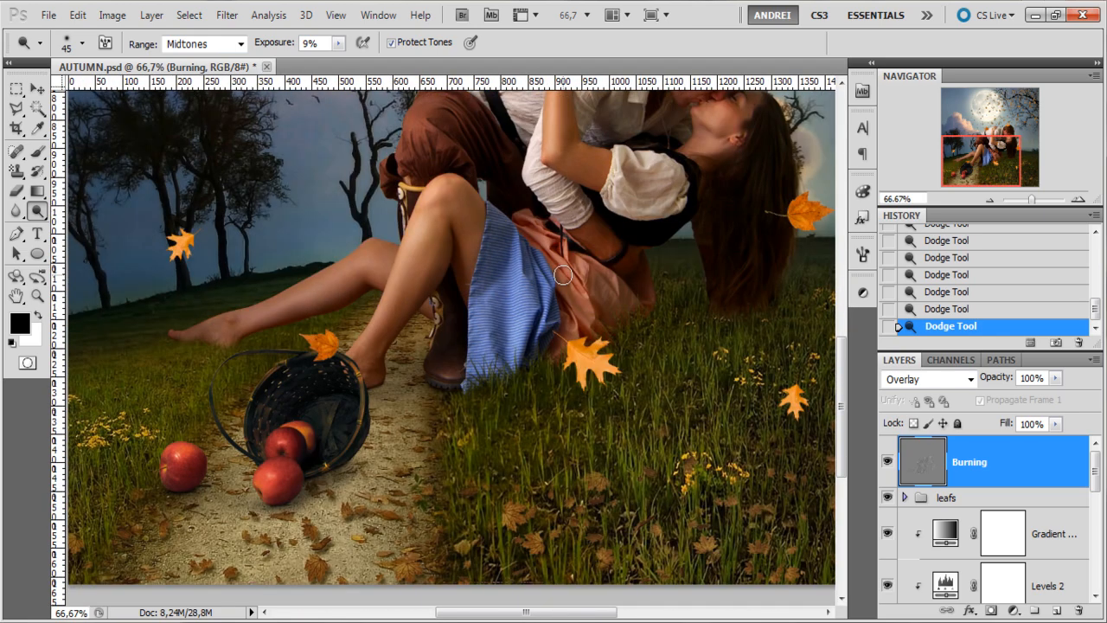
scroll(139, 520, up, 2)
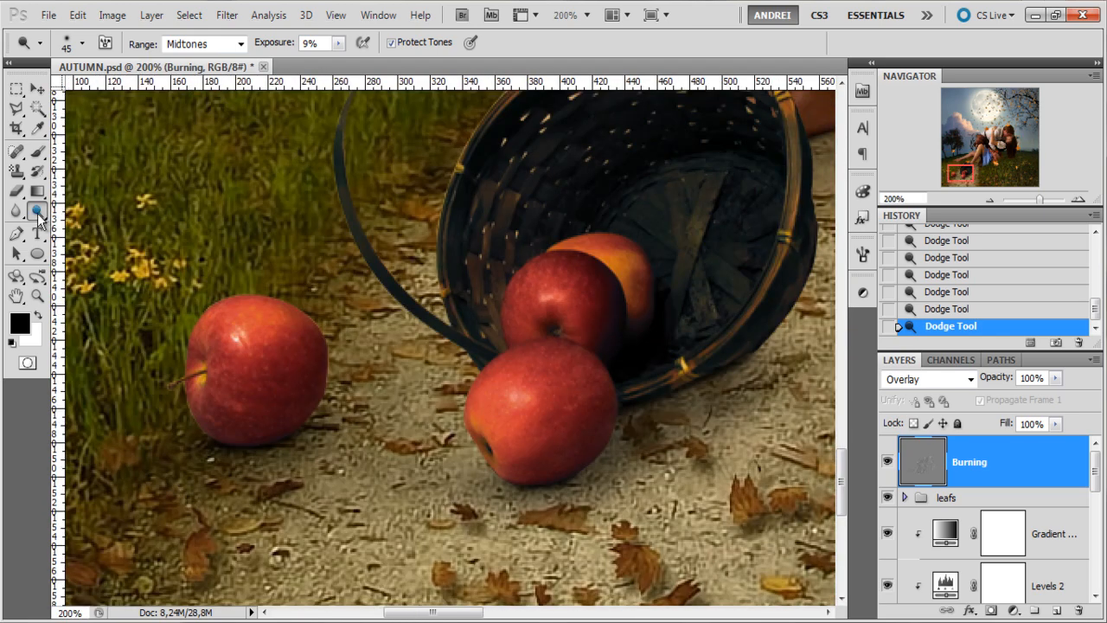
click(37, 210)
click(103, 225)
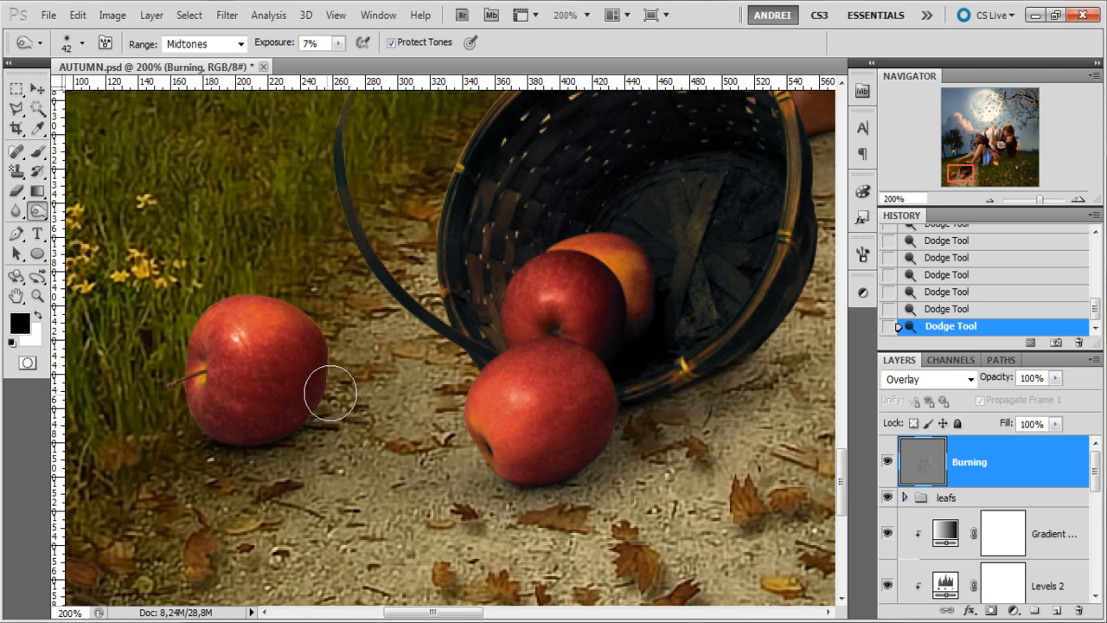
mouse_move(526, 438)
mouse_down()
mouse_move(572, 371)
mouse_move(562, 456)
mouse_up()
mouse_move(265, 451)
mouse_down()
mouse_move(279, 429)
mouse_move(216, 407)
mouse_move(278, 404)
mouse_up()
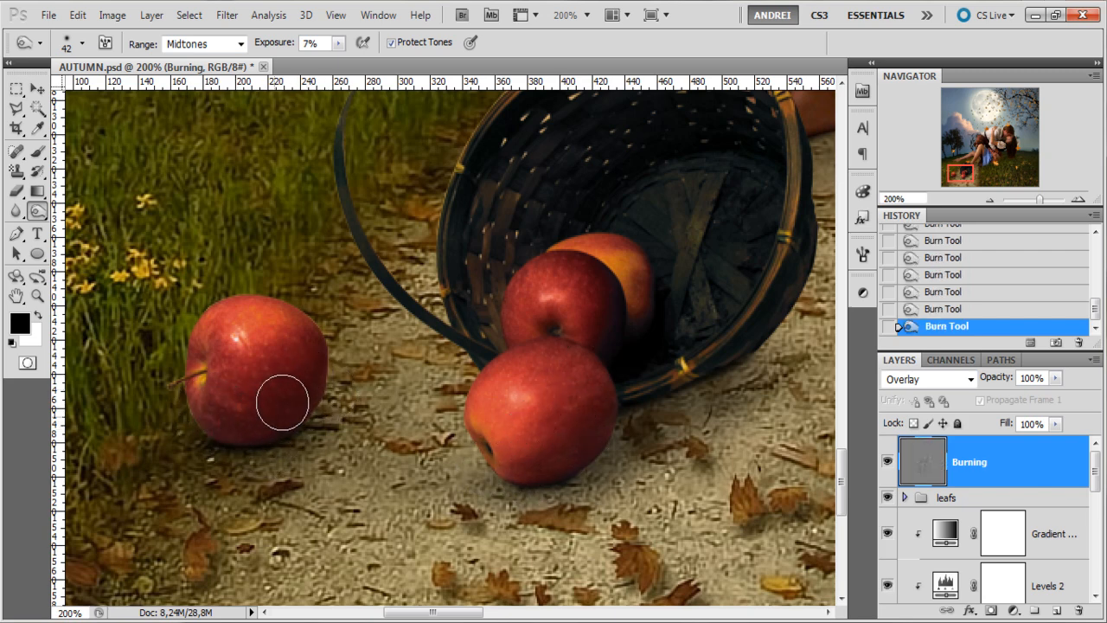
drag(615, 312, 599, 328)
mouse_move(495, 445)
mouse_down()
mouse_move(466, 399)
mouse_move(479, 372)
mouse_up()
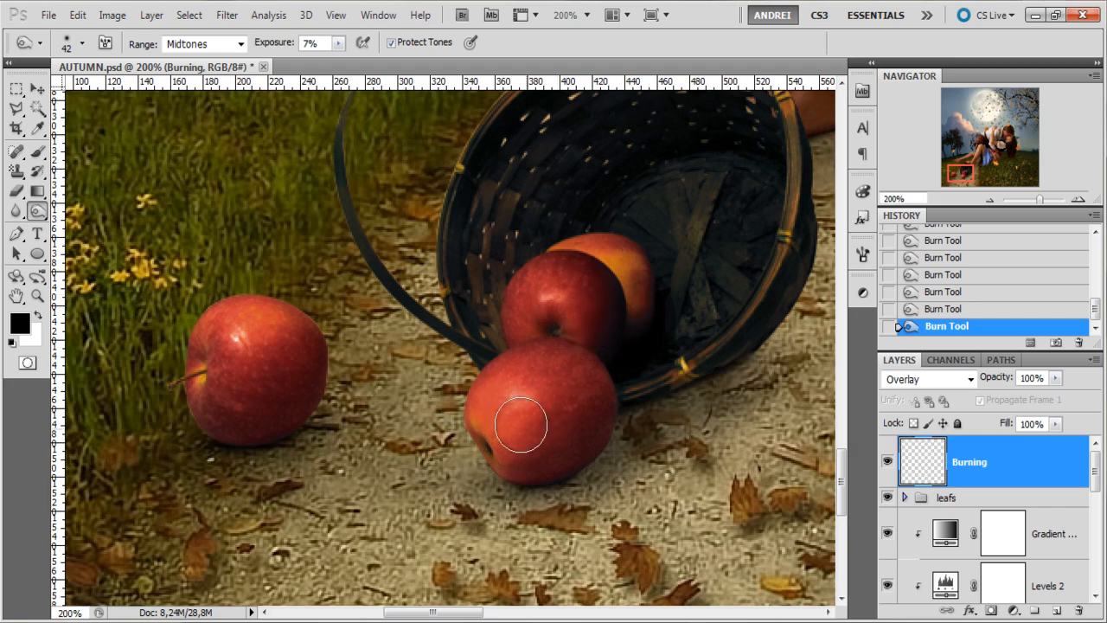
Hide and show the Burning layer repeatedly to compare the whole scene with and without the dodging and burning.
scroll(615, 390, down, 2)
mouse_move(772, 263)
mouse_down()
mouse_move(502, 406)
mouse_move(360, 432)
mouse_move(442, 435)
mouse_move(402, 414)
mouse_move(410, 427)
mouse_up()
drag(508, 350, 499, 363)
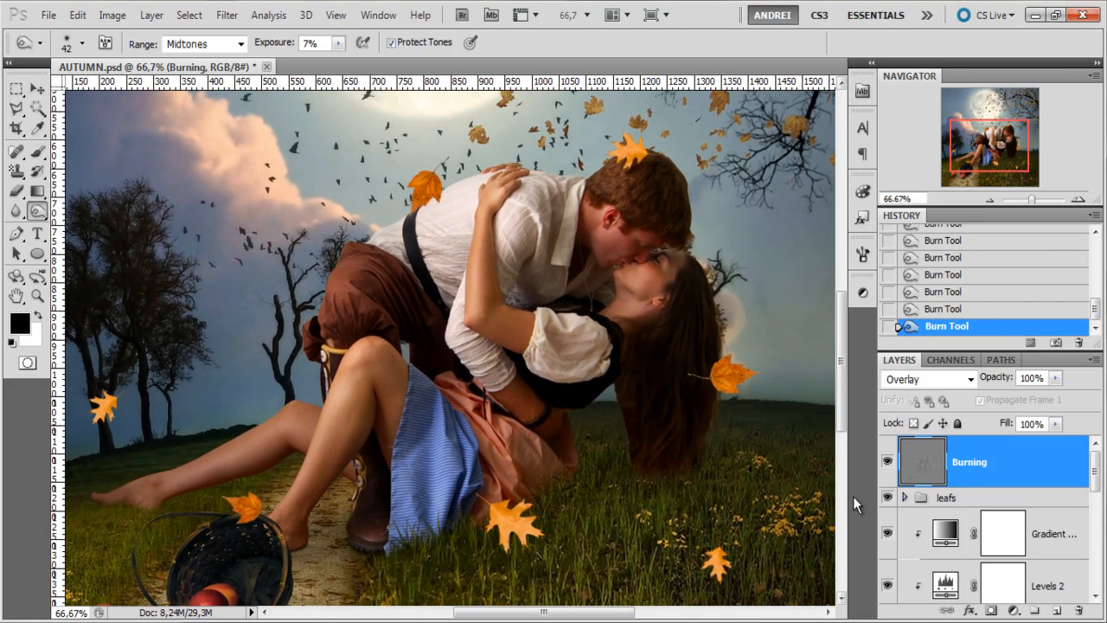
click(886, 461)
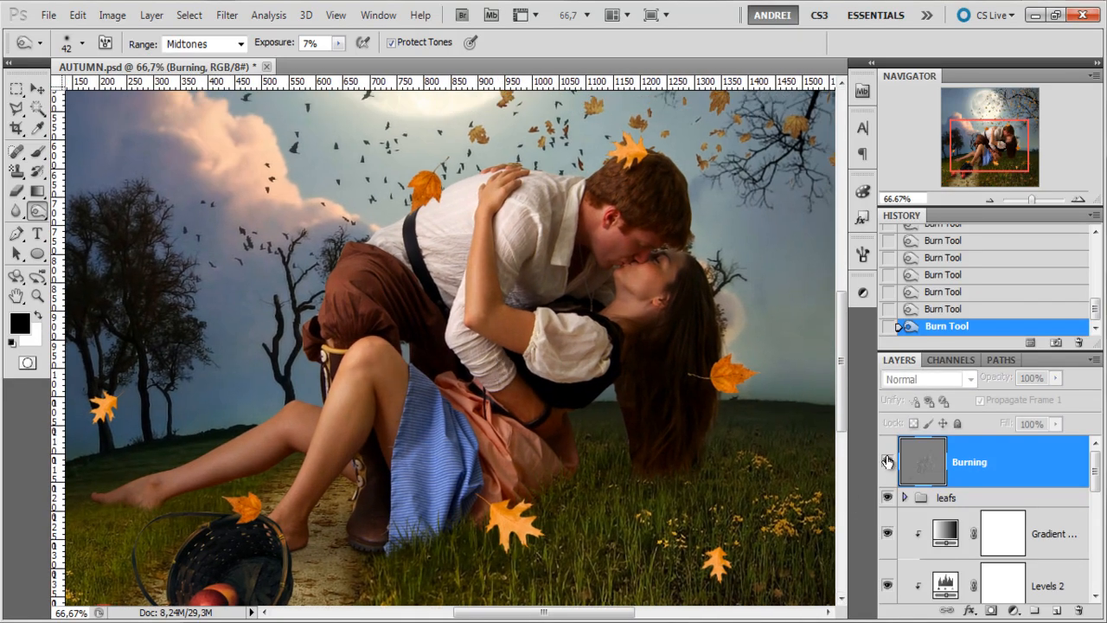
click(886, 461)
click(886, 461)
click(886, 461)
click(886, 461)
click(886, 461)
click(886, 461)
click(886, 461)
click(887, 461)
click(886, 461)
key(ctrl+minus)
drag(567, 418, 566, 402)
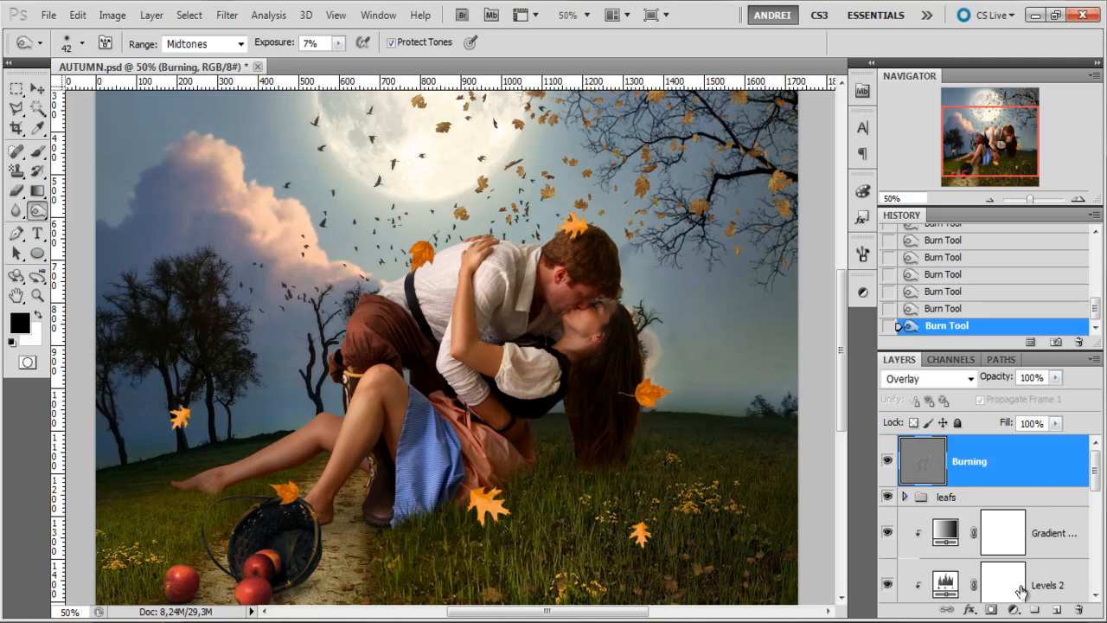
Add a Gradient Map adjustment layer above the Burning layer using the Violet, Orange preset.
click(1014, 611)
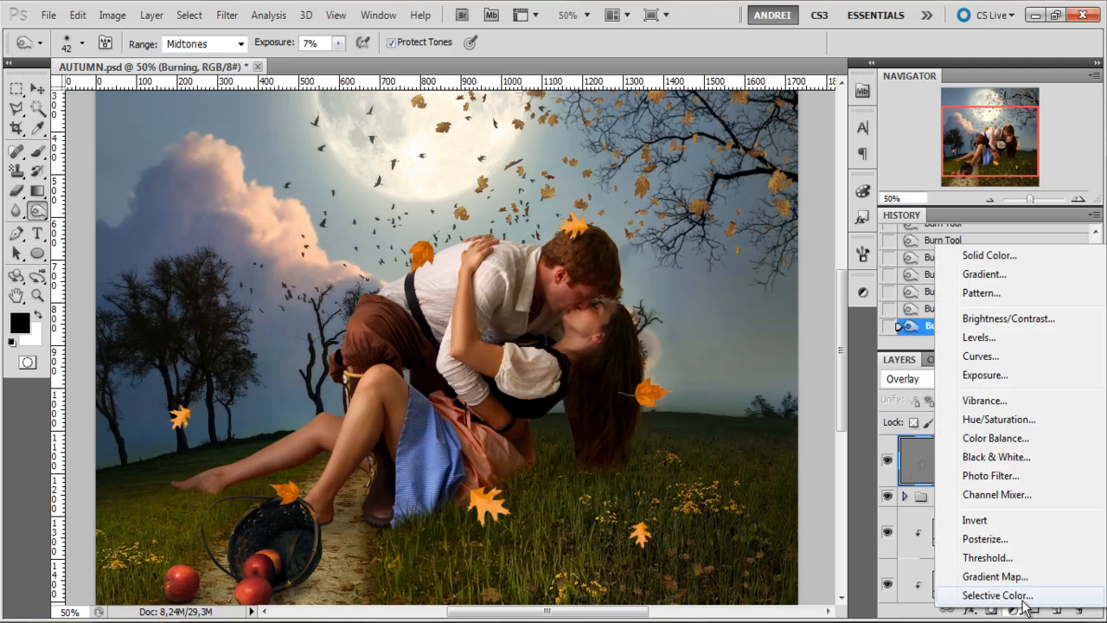
click(976, 577)
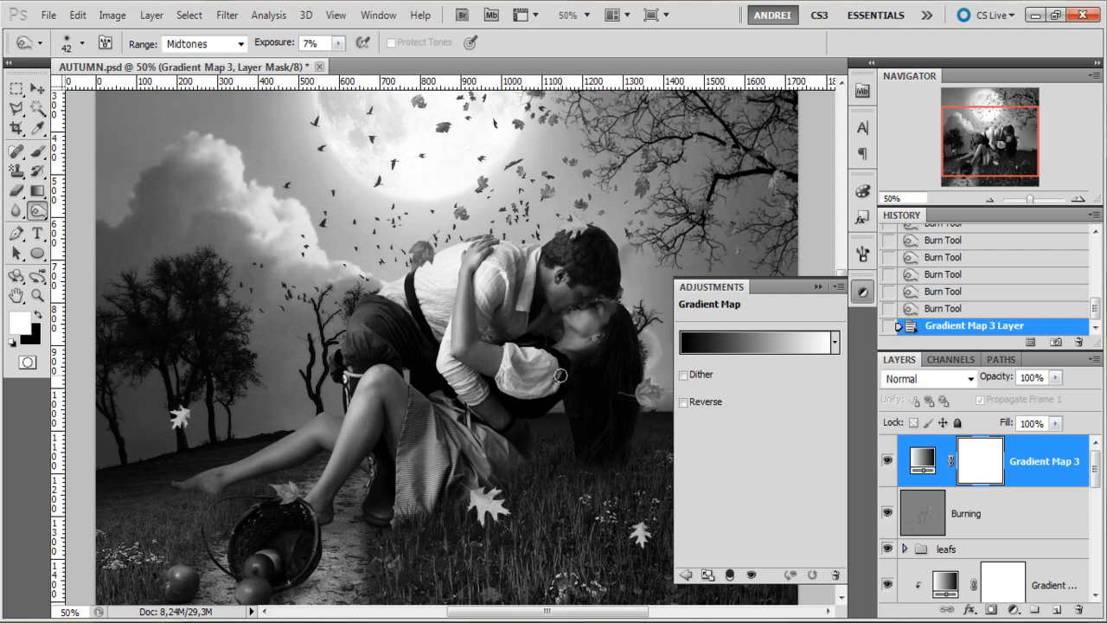
click(726, 346)
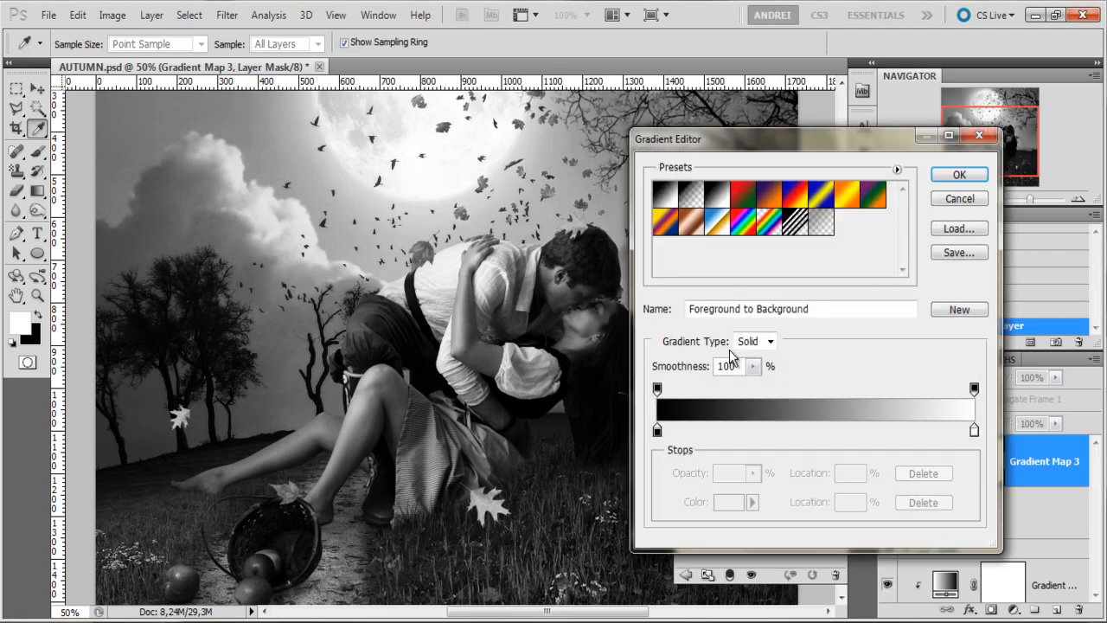
click(765, 204)
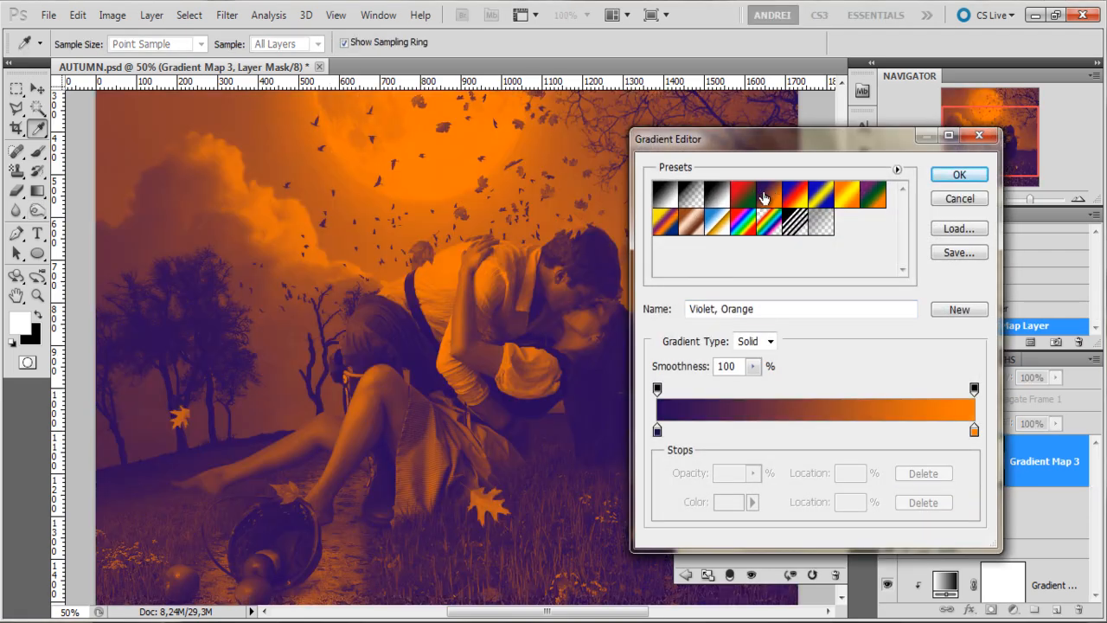
click(968, 179)
Change the gradient map's violet shadow stop at location 0% to the muted dark blue #305264.
click(701, 344)
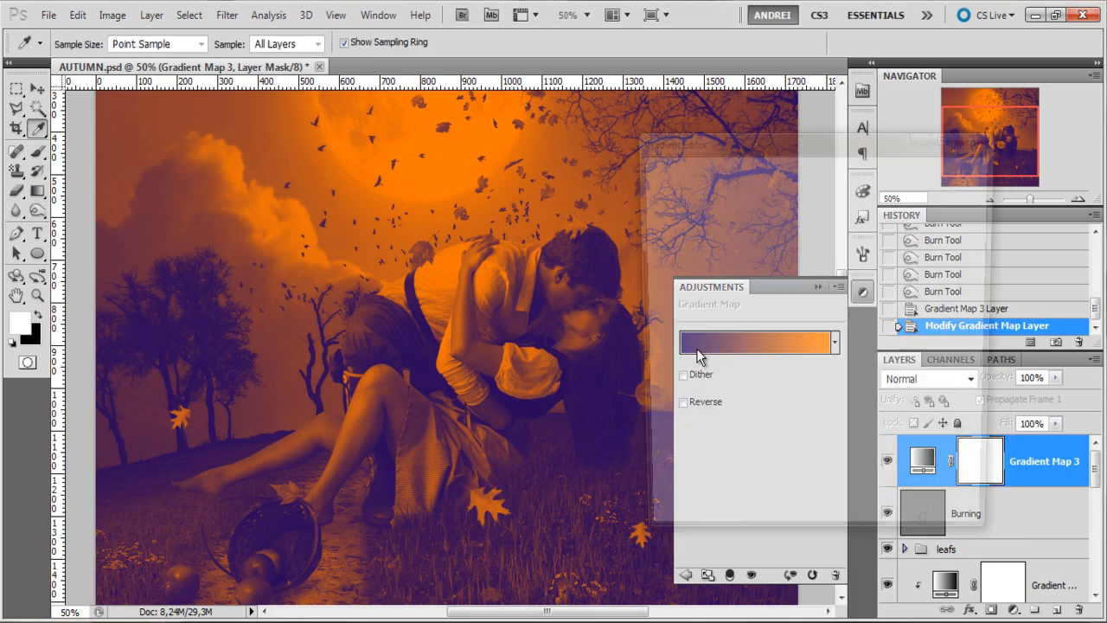
click(657, 429)
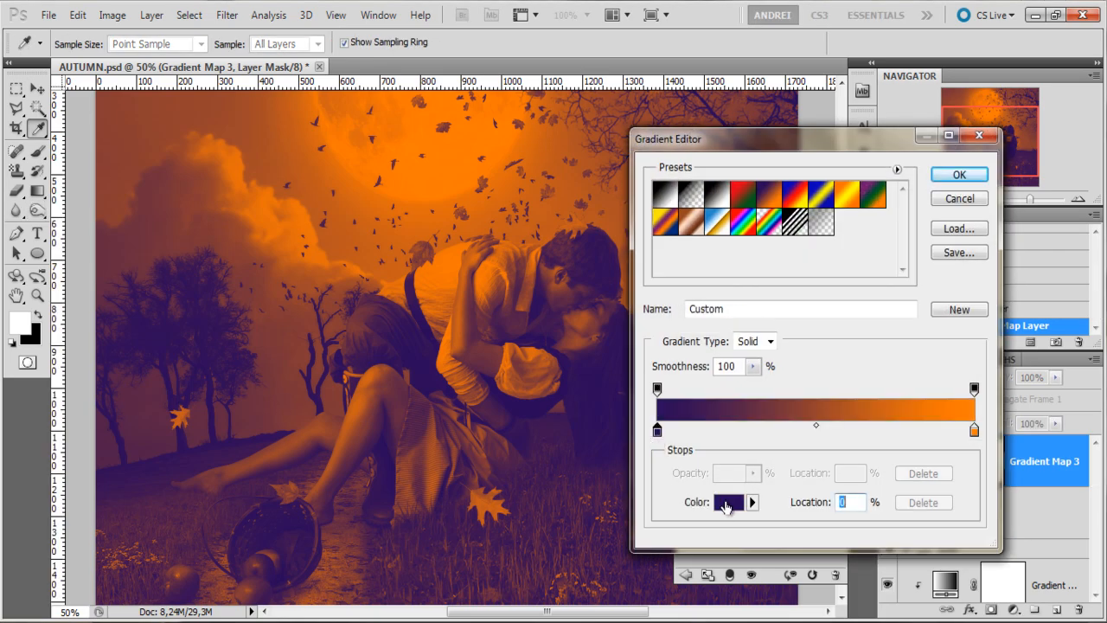
click(728, 501)
click(910, 286)
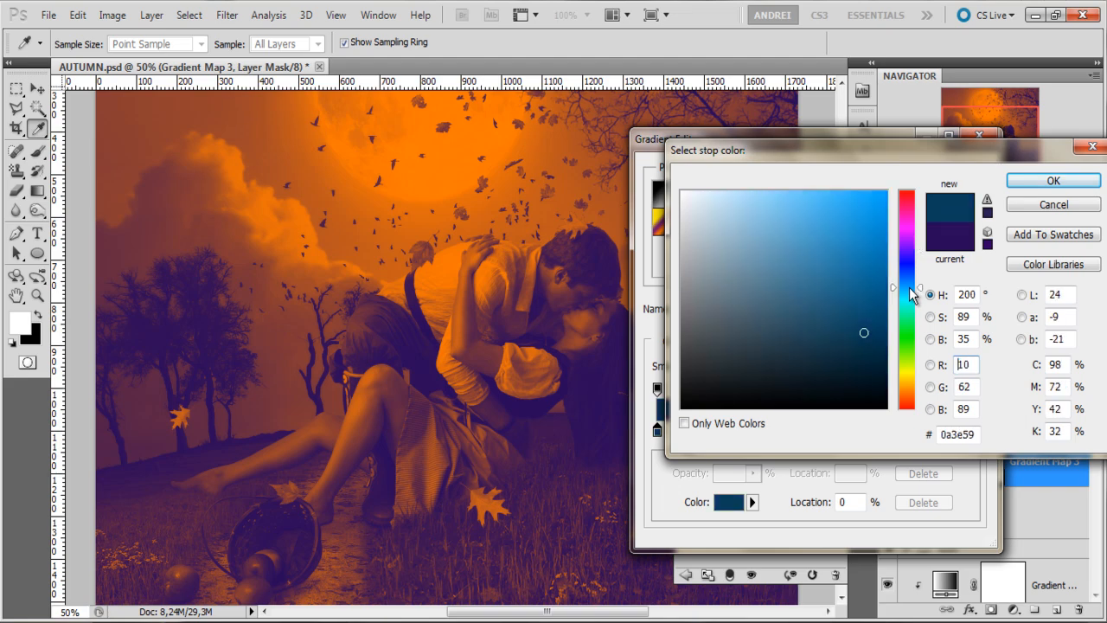
drag(806, 316, 813, 309)
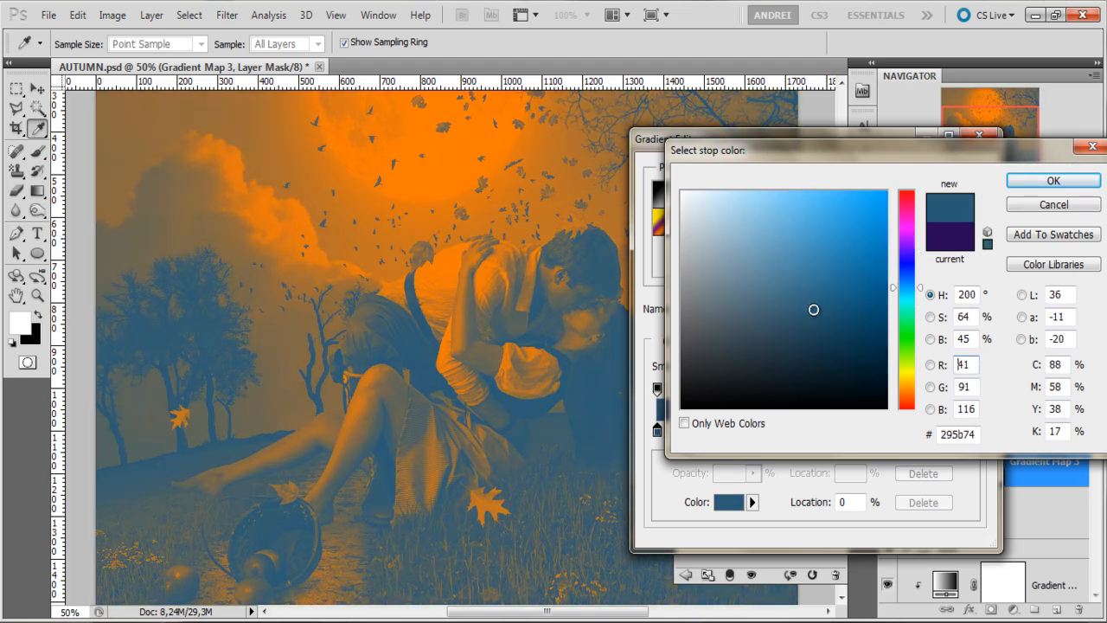
click(1029, 182)
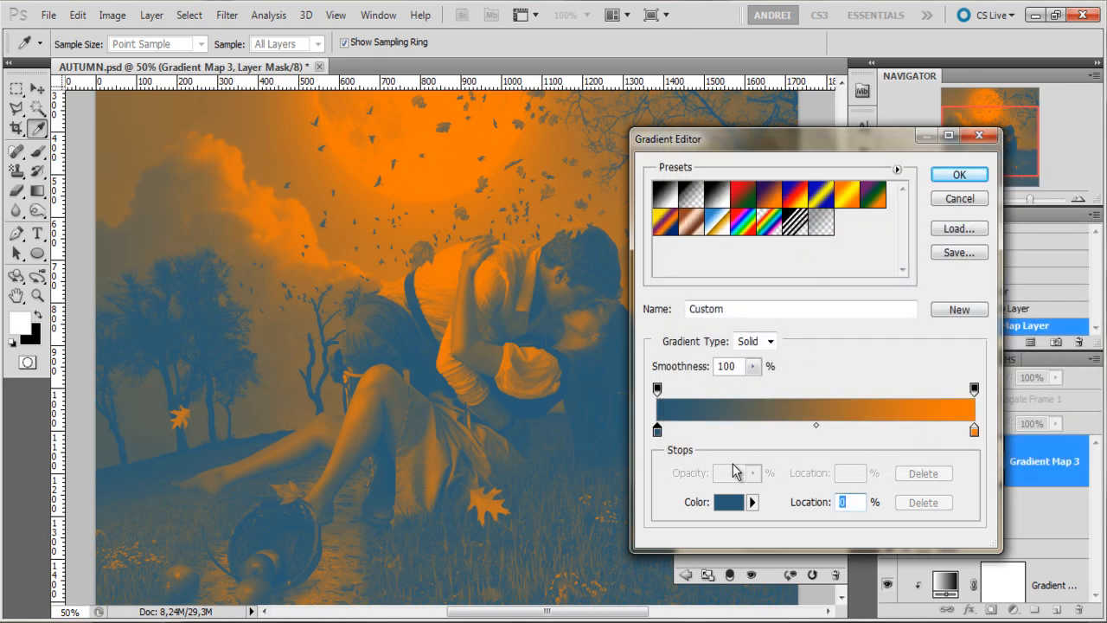
click(729, 501)
click(787, 319)
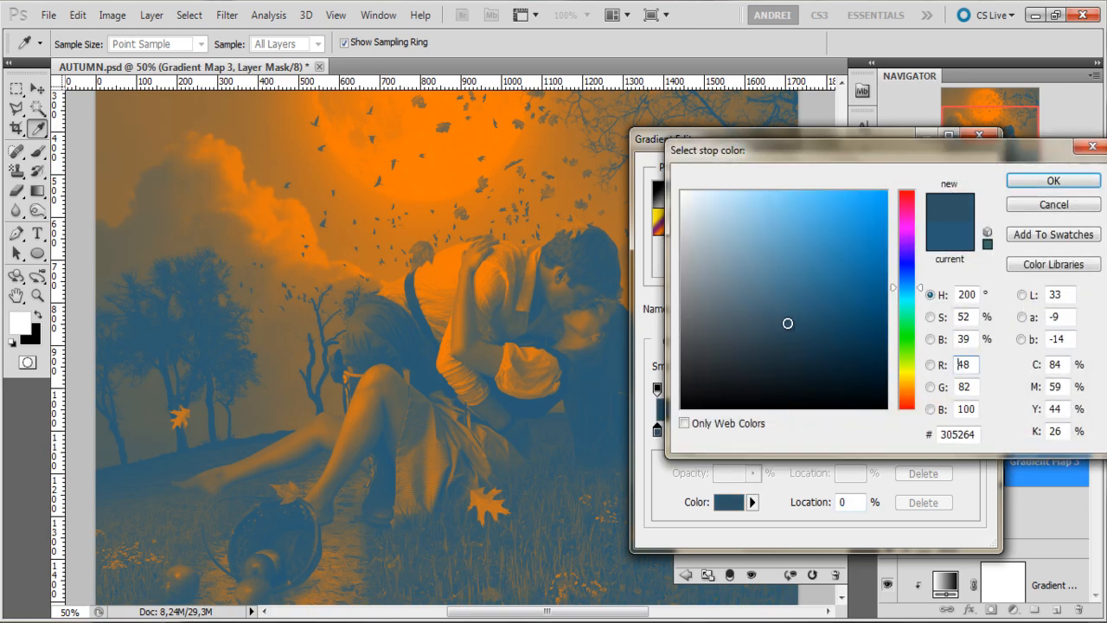
click(1050, 181)
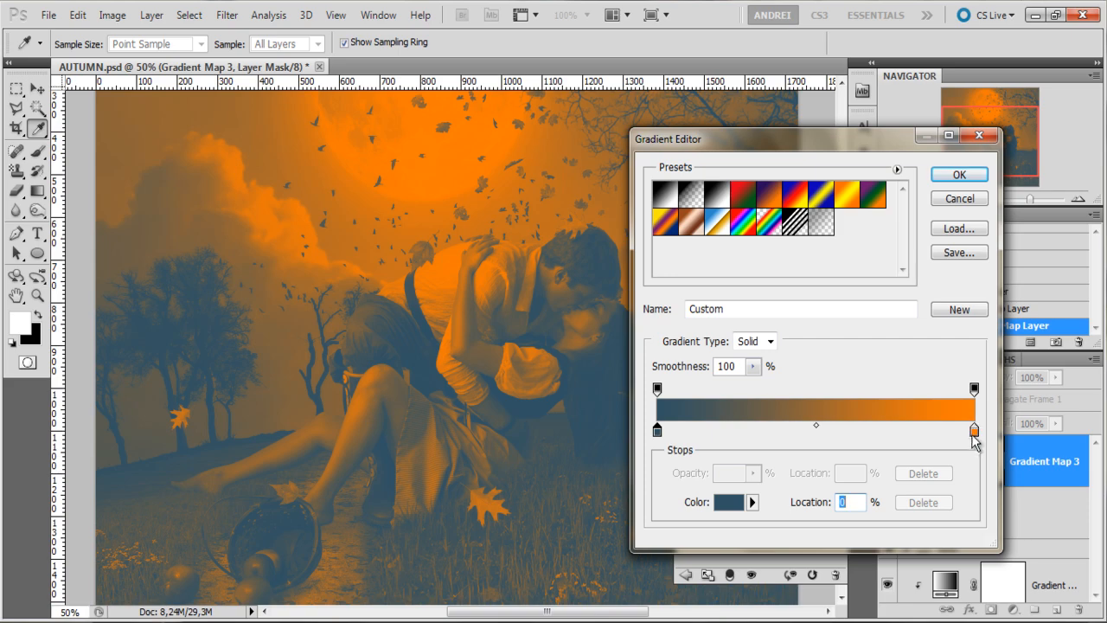
Change the gradient's orange stop at location 100% to a pale, desaturated orange and apply the edited gradient.
click(973, 430)
click(729, 501)
click(906, 380)
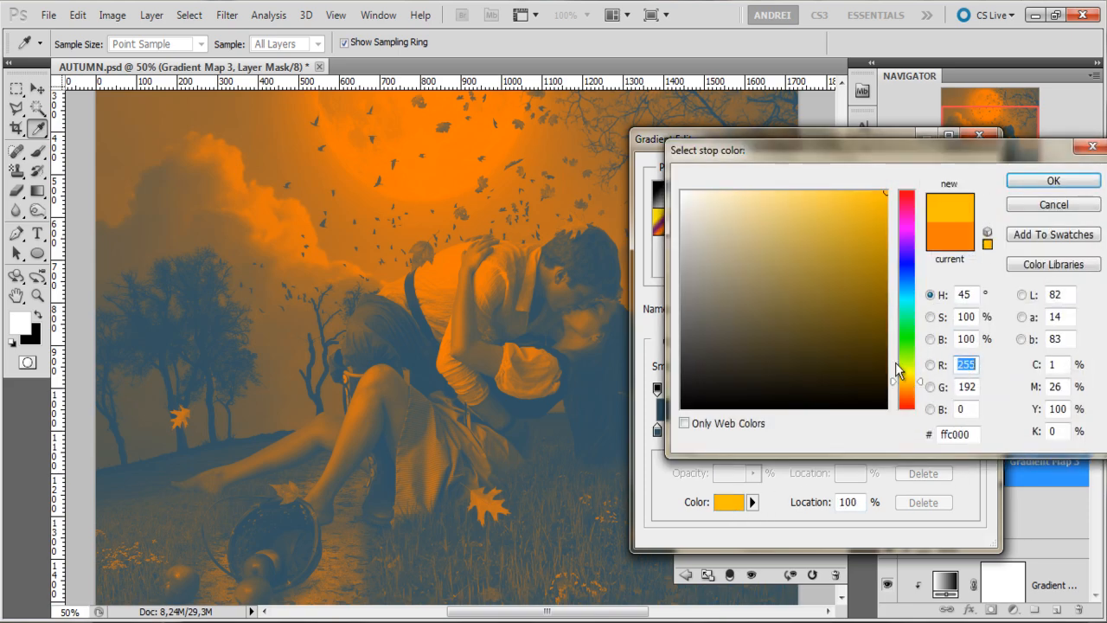
click(776, 240)
click(906, 391)
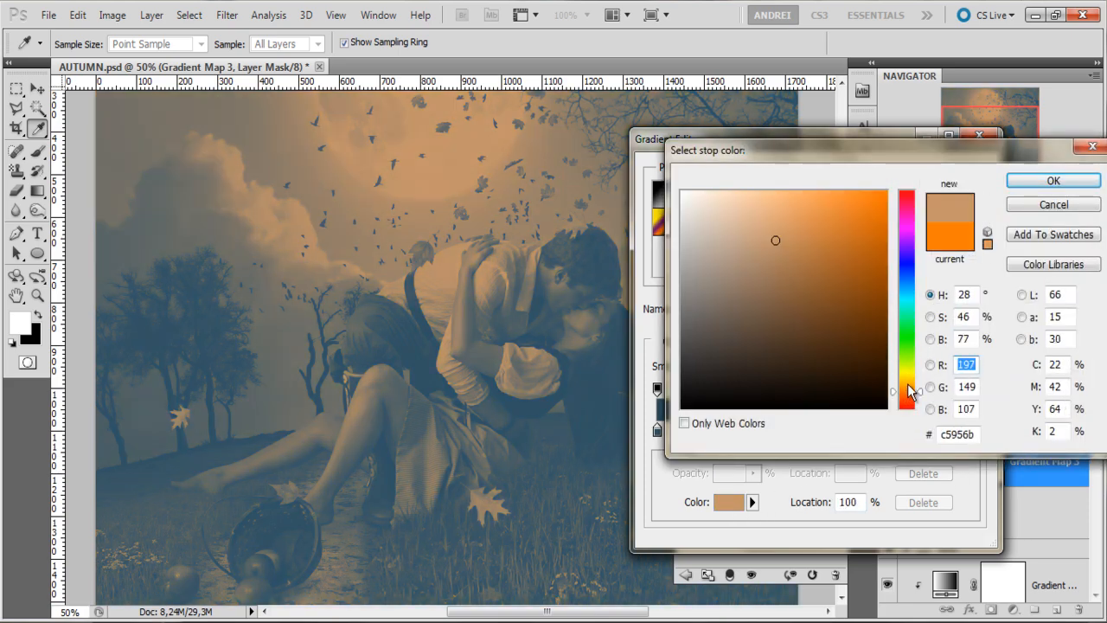
click(771, 223)
click(908, 388)
click(908, 392)
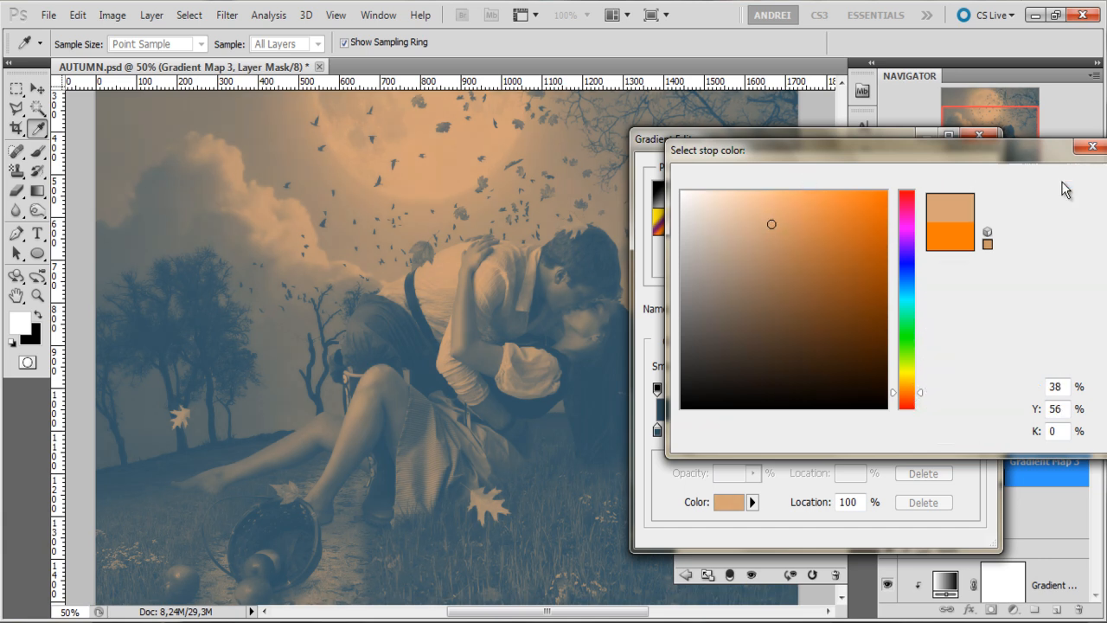
click(1060, 183)
click(960, 177)
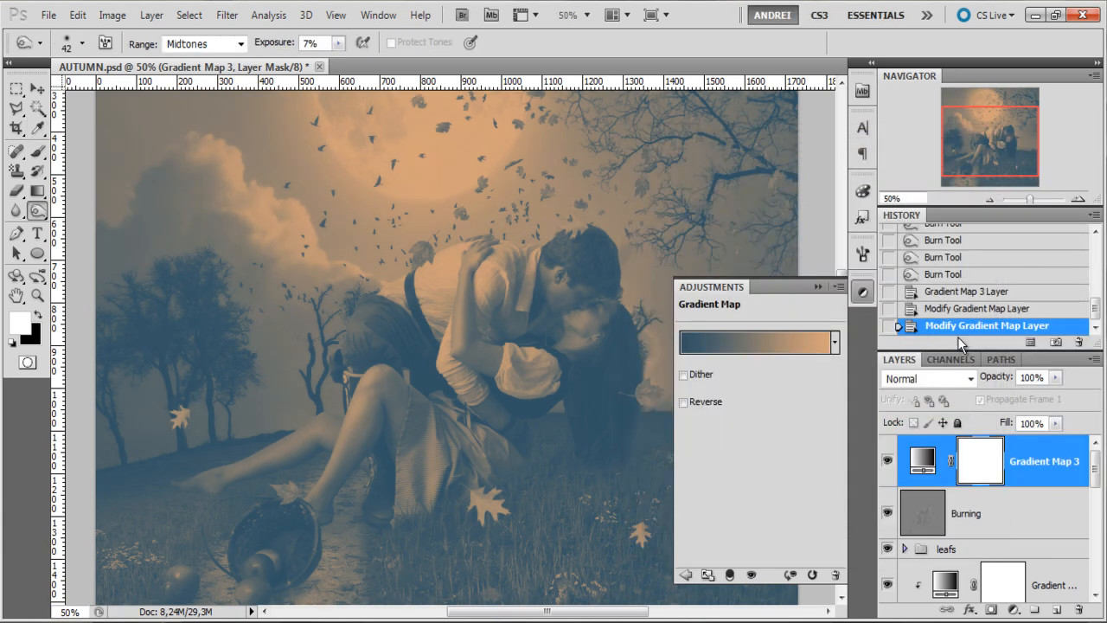
Set the Gradient Map 3 layer's blend mode to Soft Light and its opacity to 25%.
click(820, 289)
click(921, 378)
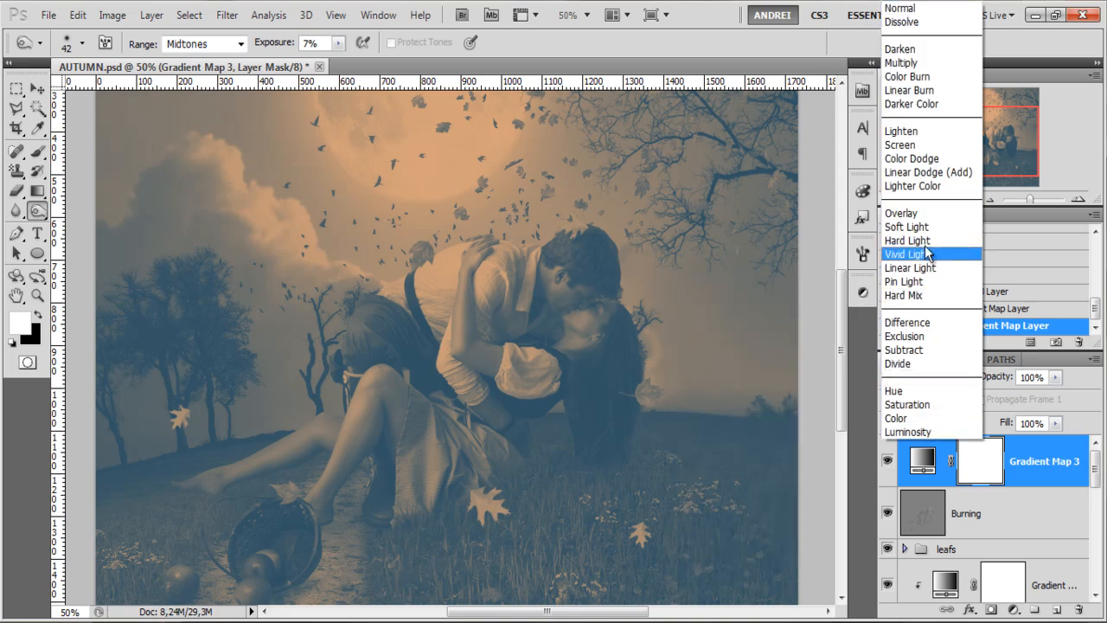
click(906, 227)
click(1055, 377)
drag(1050, 400, 1008, 401)
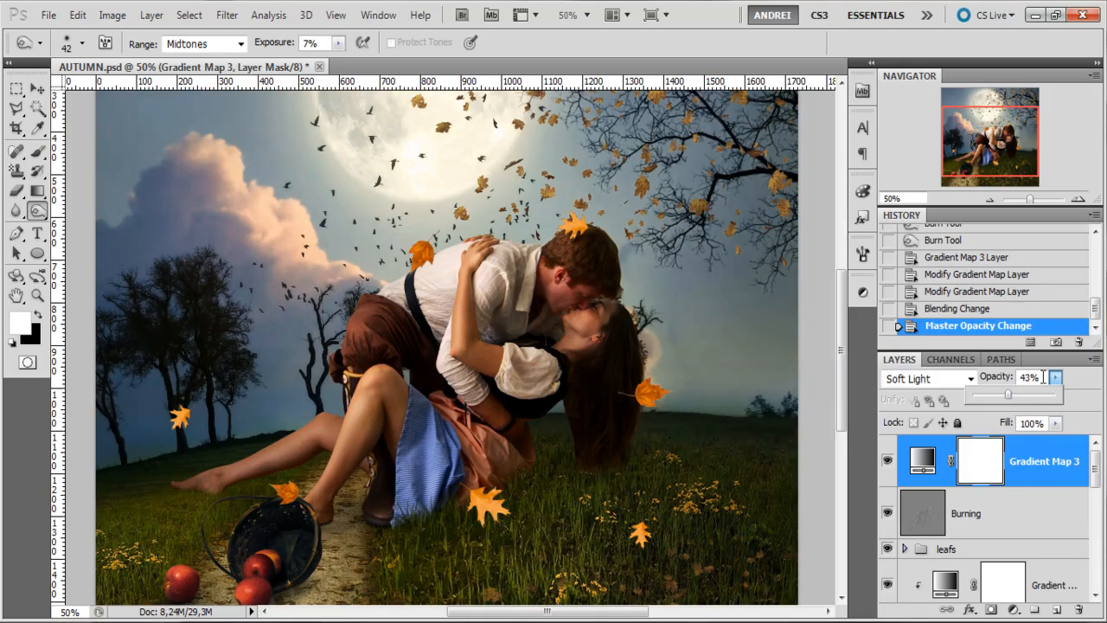
click(1008, 381)
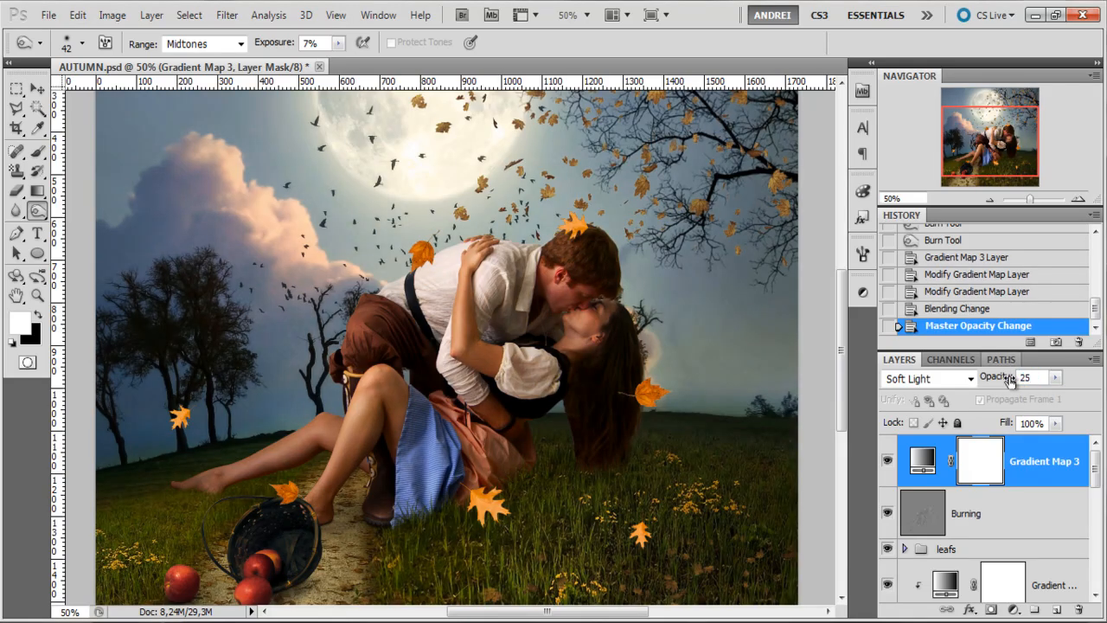
Hide and show the Gradient Map 3 layer repeatedly to compare the scene with and without the color toning.
click(884, 463)
click(883, 463)
click(884, 464)
click(883, 463)
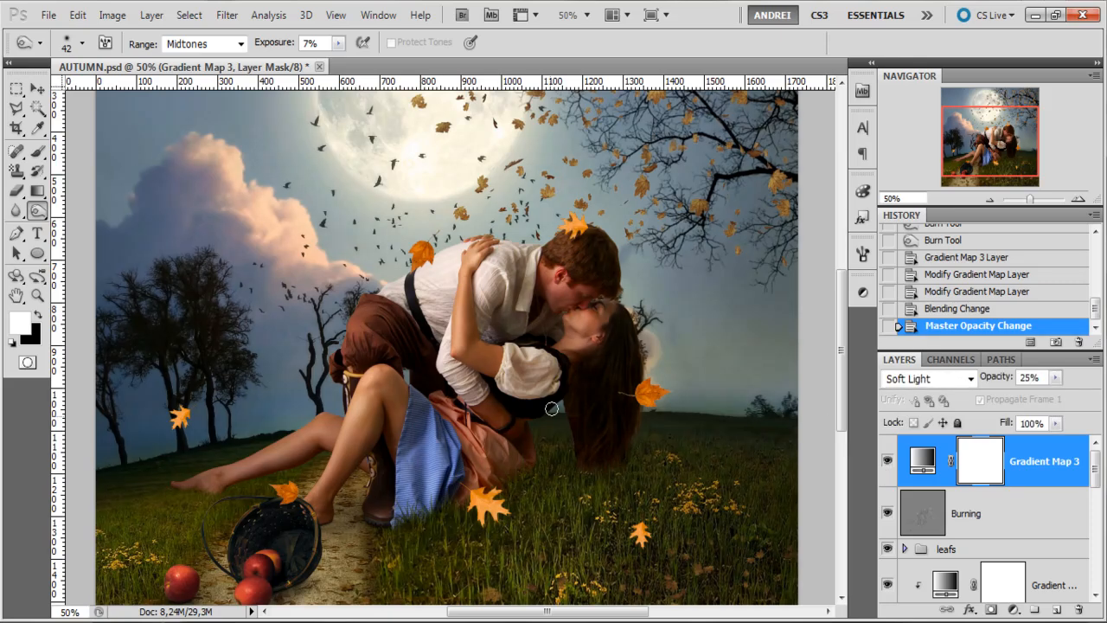
click(888, 463)
click(889, 464)
Stamp all visible layers into a new top layer named "Stamp Final" and convert it to a smart object.
click(921, 461)
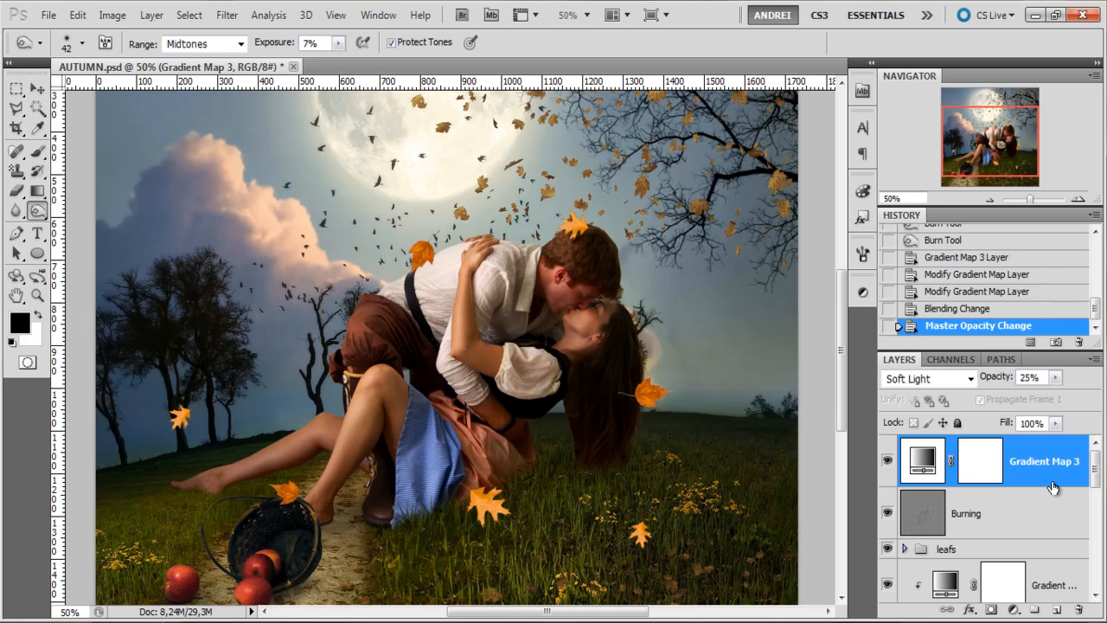
key(ctrl+shift+alt+e)
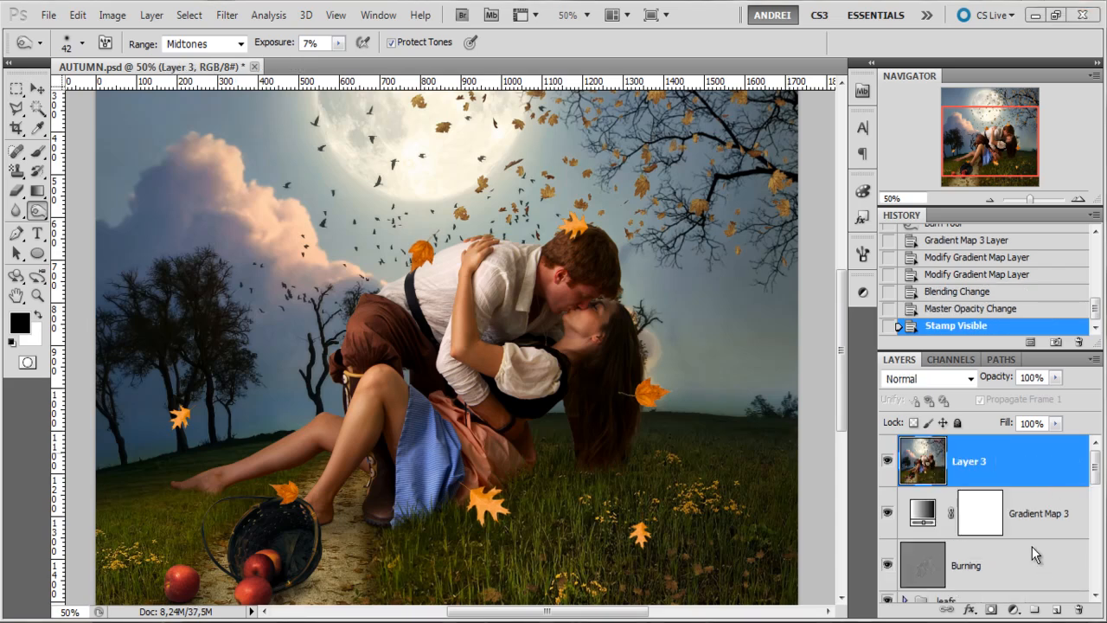
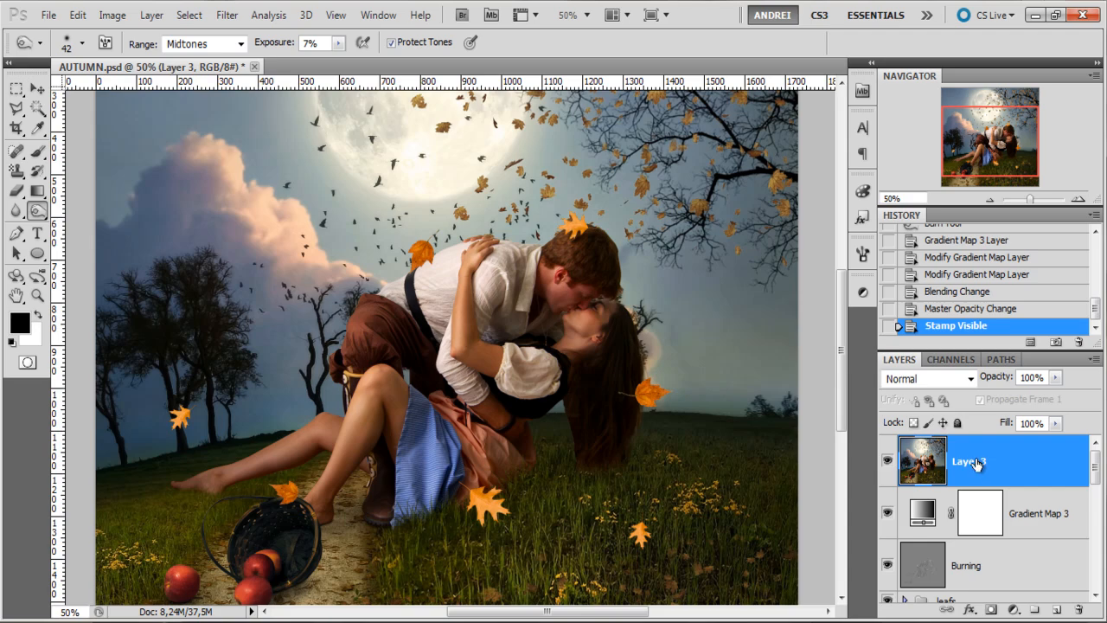
double_click(970, 463)
text(Stamp Final)
key(Return)
right_click(1035, 466)
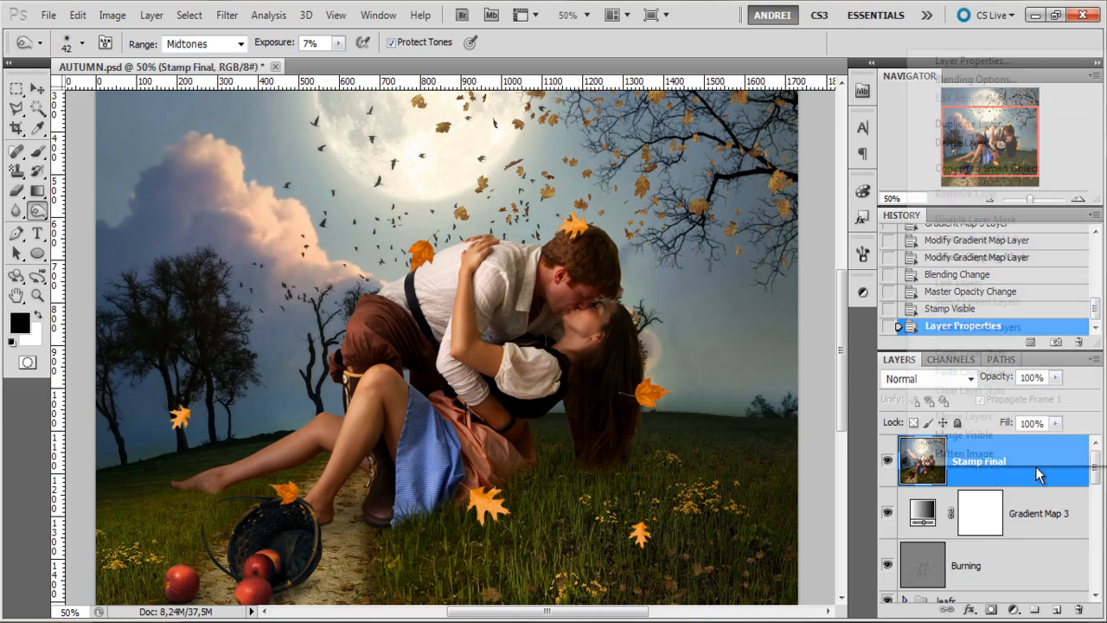
click(1021, 168)
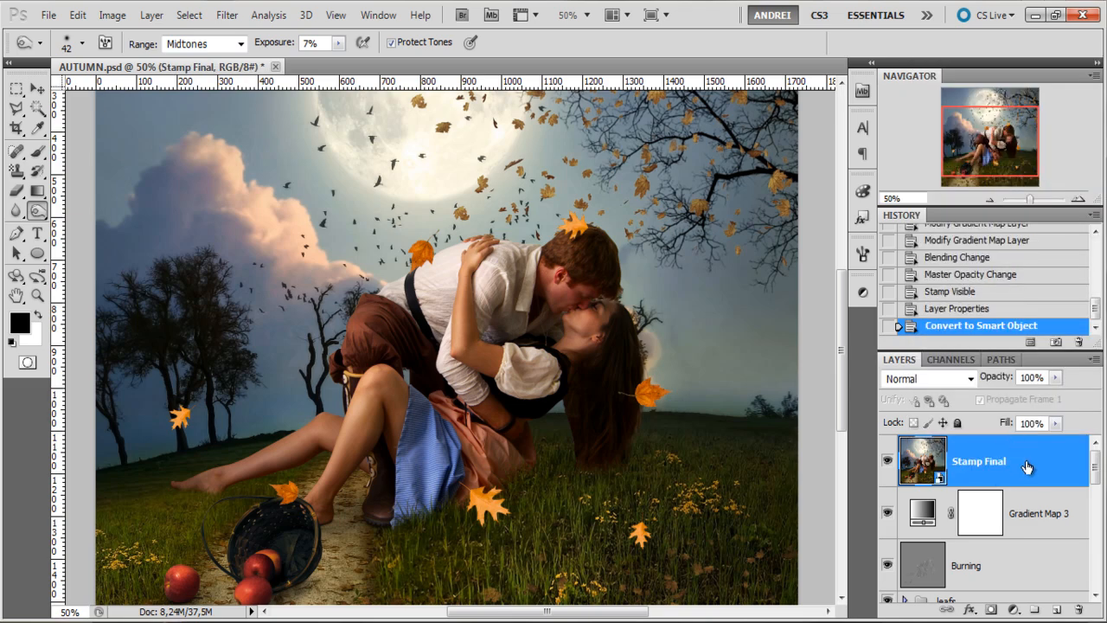
Start the Lighting Effects filter on Stamp Final and reshape the Spotlight into a near-circle centered on the couple, lit from above.
click(227, 14)
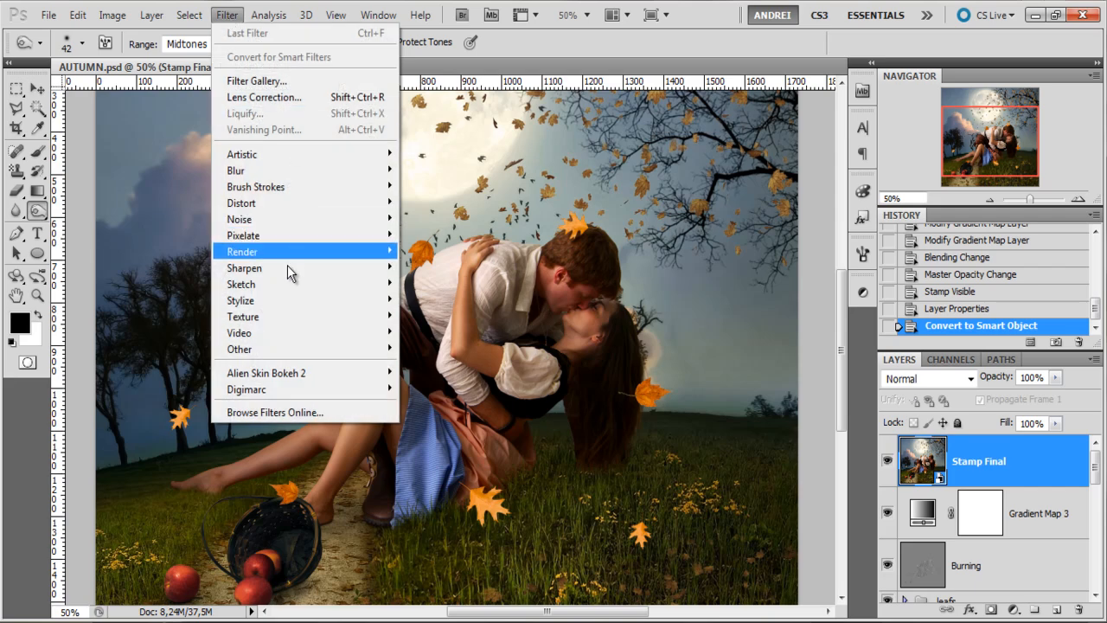
mouse_move(333, 253)
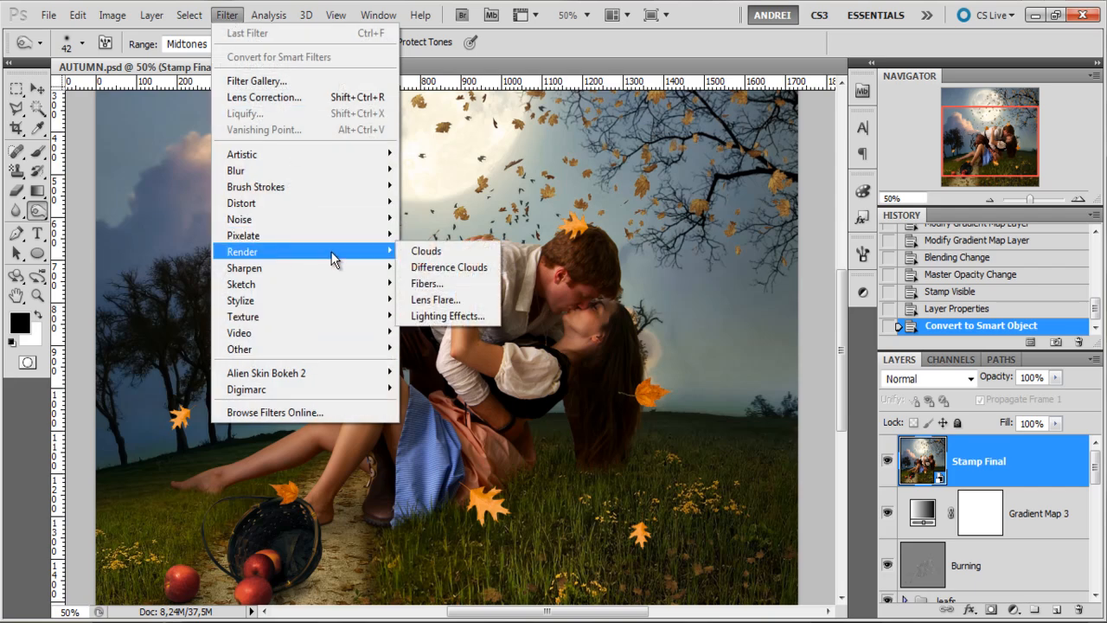
click(458, 316)
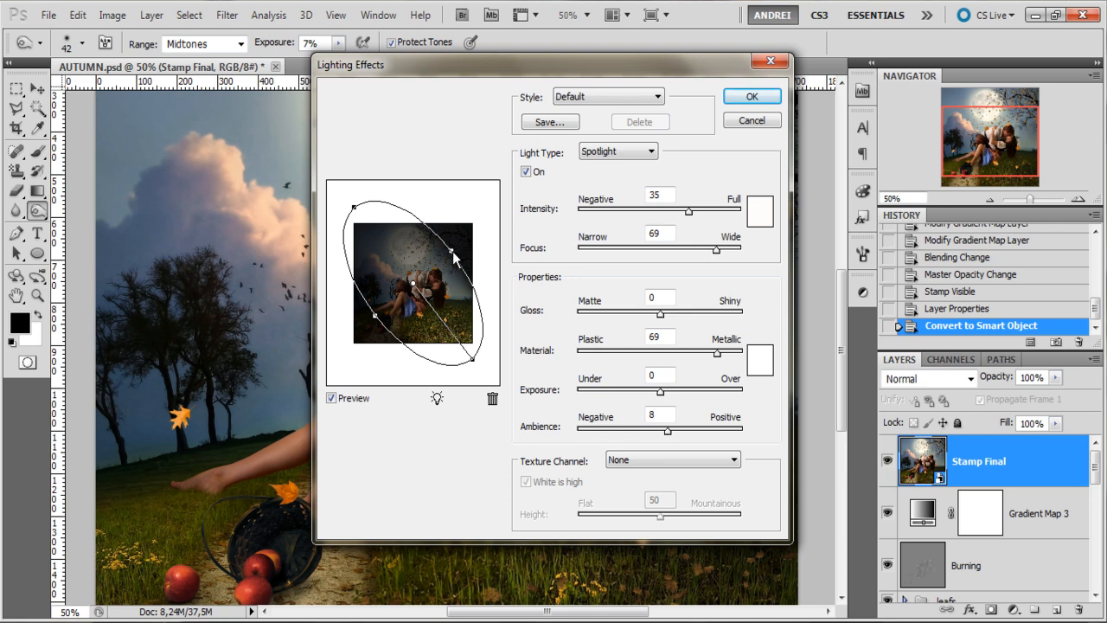
drag(451, 251, 327, 254)
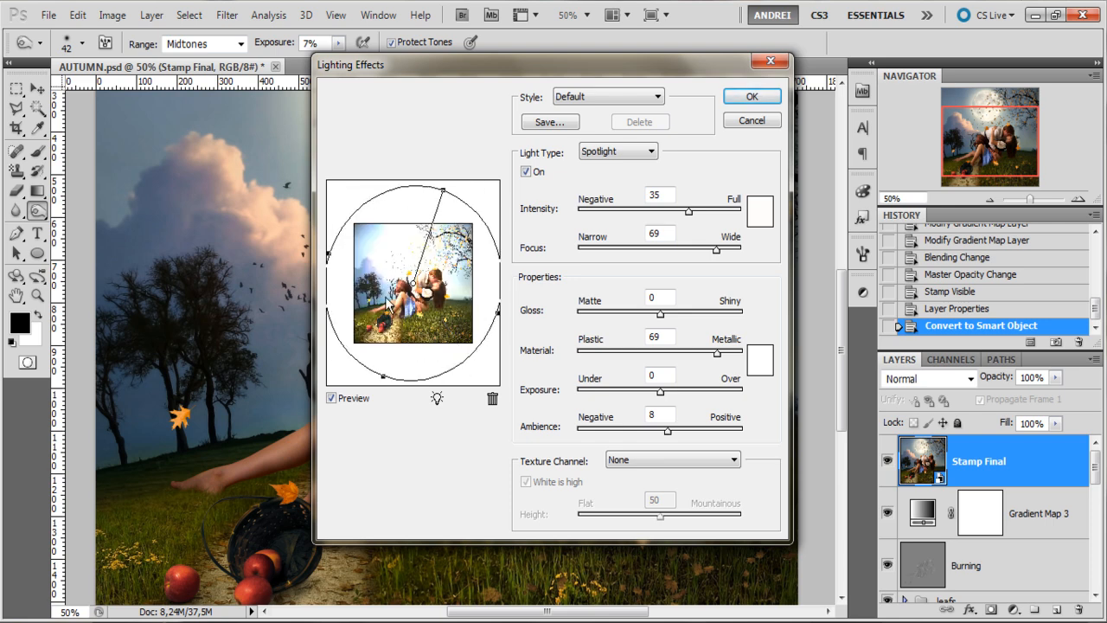
drag(382, 378, 393, 356)
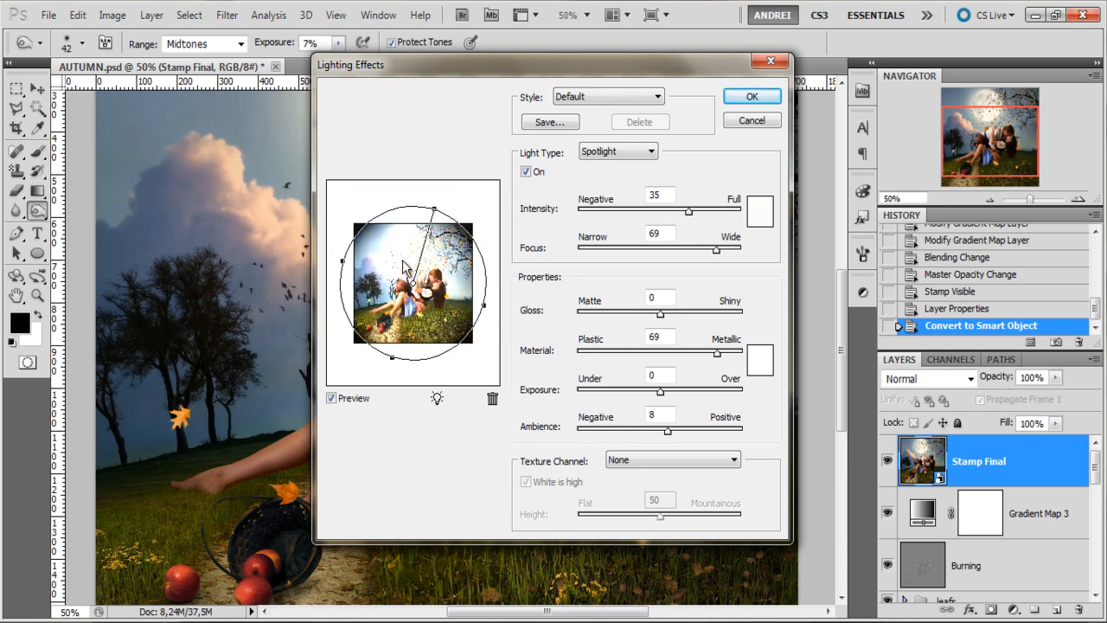
drag(417, 291, 422, 282)
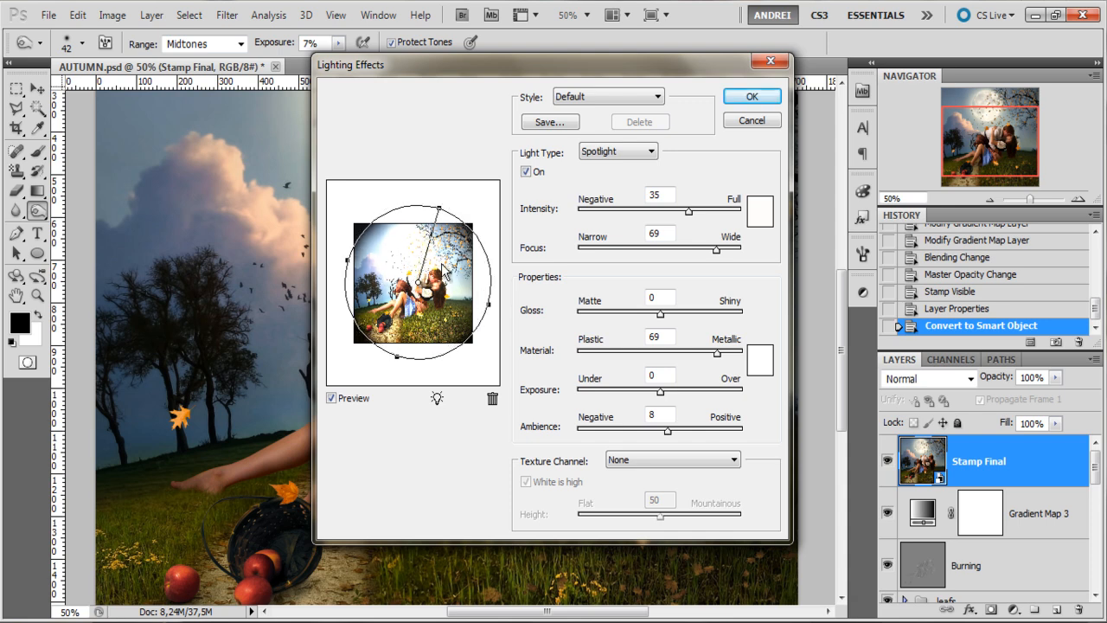
Set the spotlight's intensity to 14 and focus to 61, shifting its center slightly upward and widening its circle a little.
drag(686, 209, 670, 212)
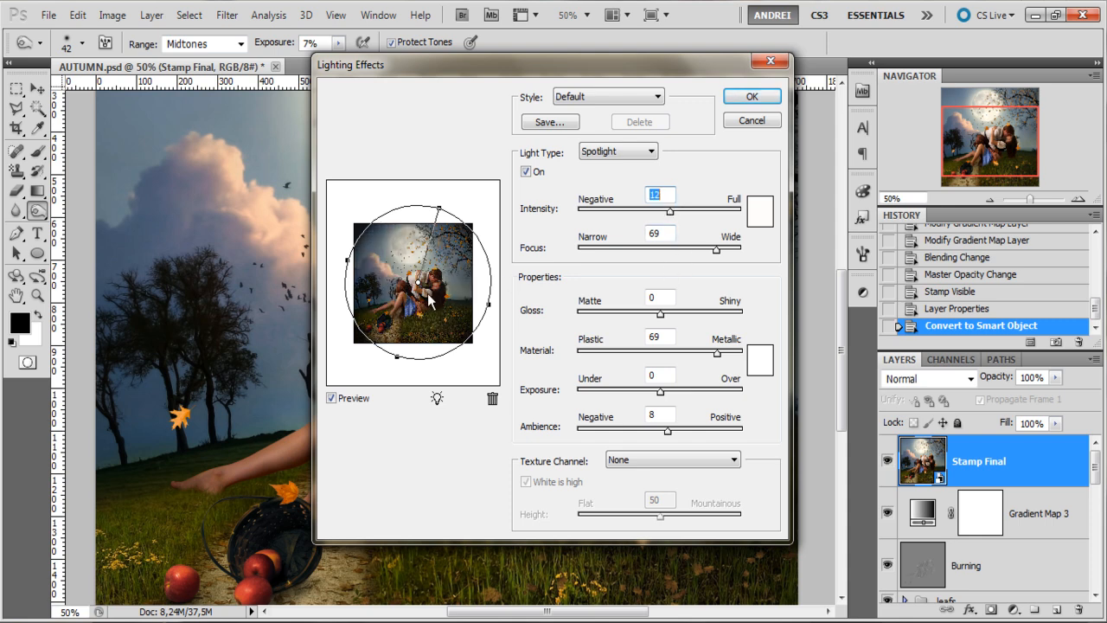
drag(421, 288, 423, 283)
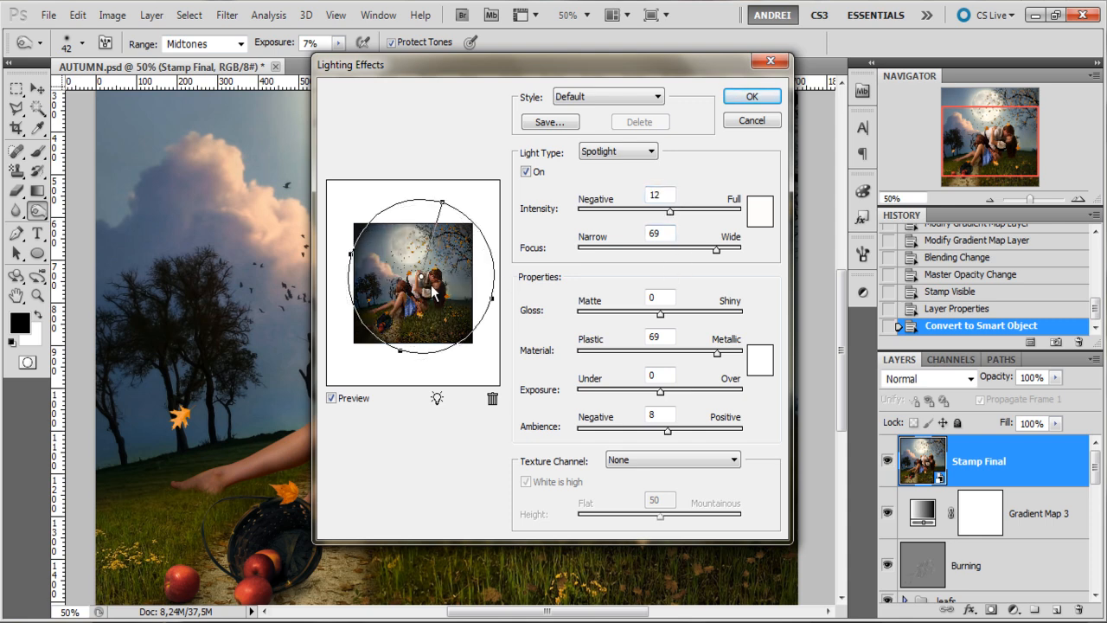
drag(491, 301, 495, 301)
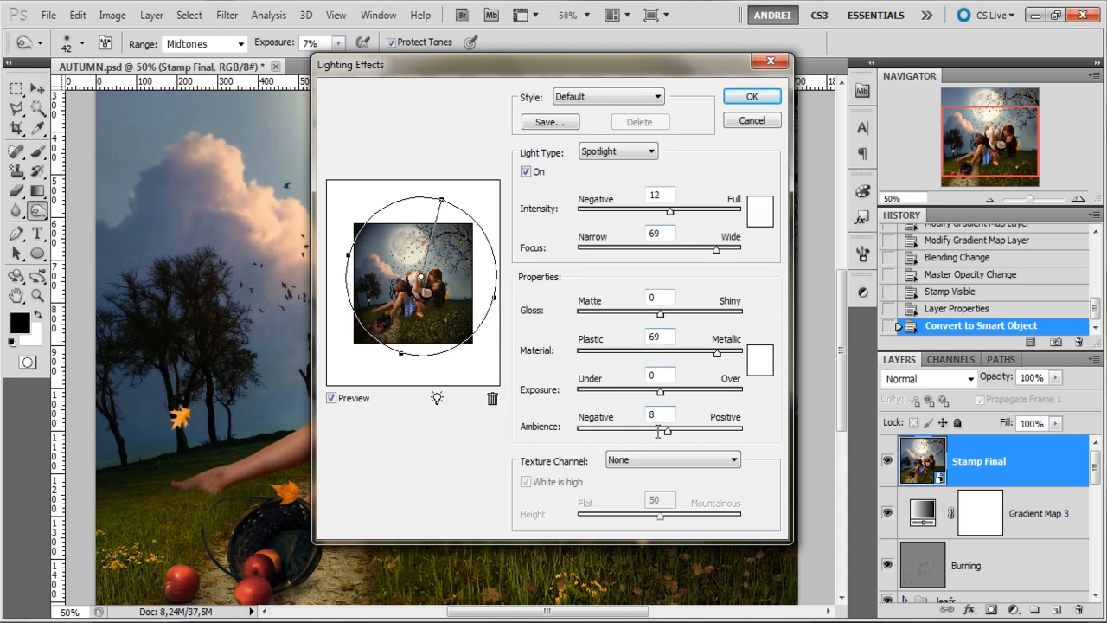
drag(494, 298, 497, 297)
drag(717, 256, 710, 256)
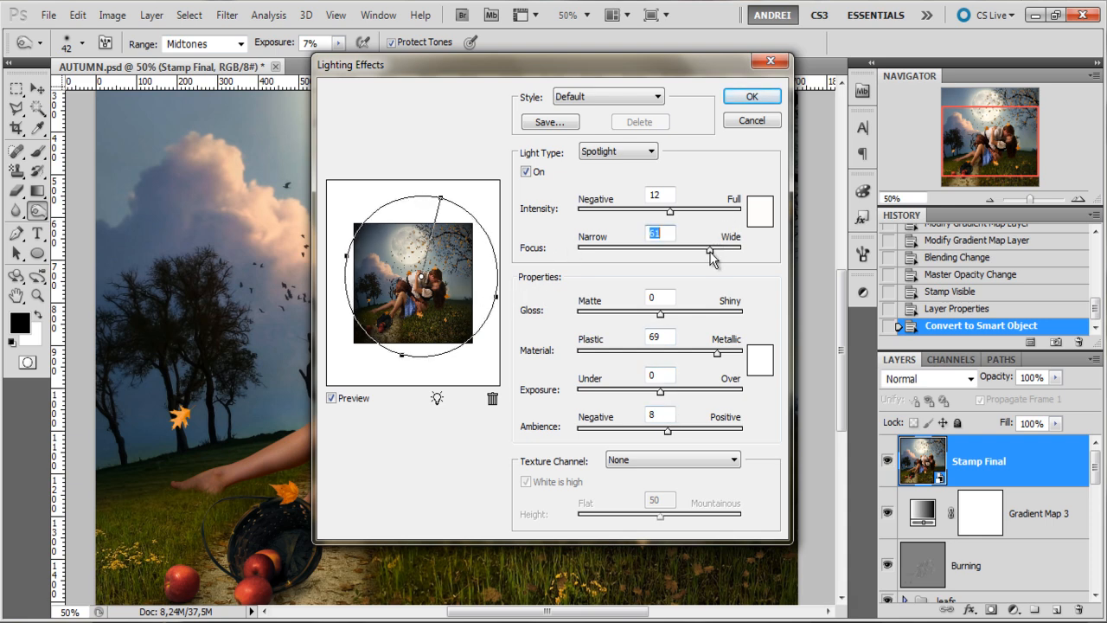
drag(670, 211, 672, 211)
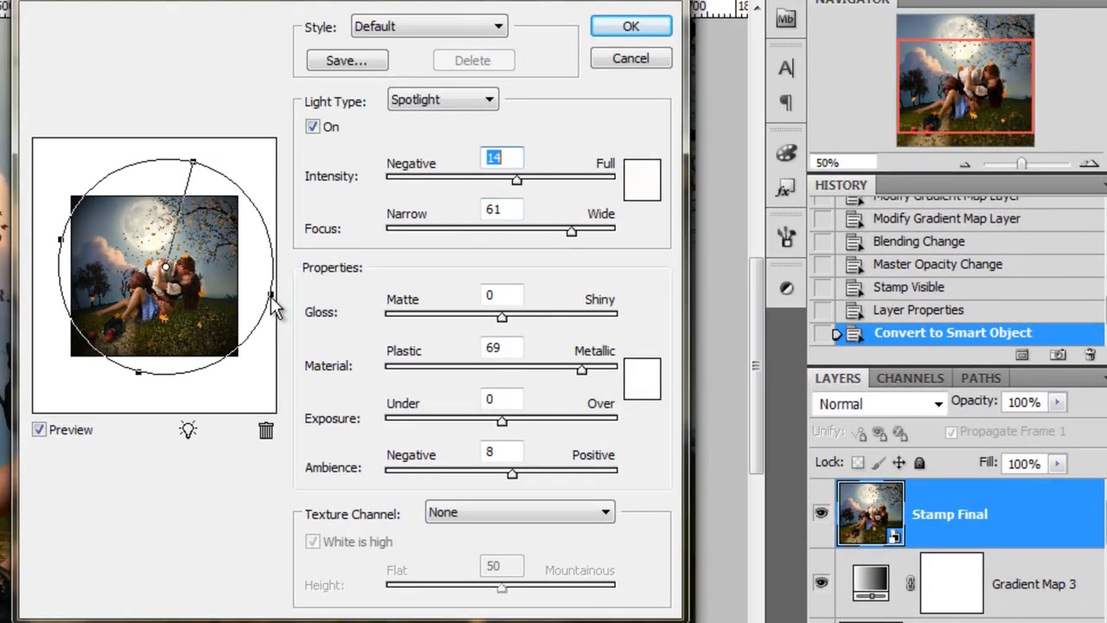
Enlarge the spotlight circle well beyond the image edges and set its focus to 75 and material to 66.
drag(271, 302, 276, 300)
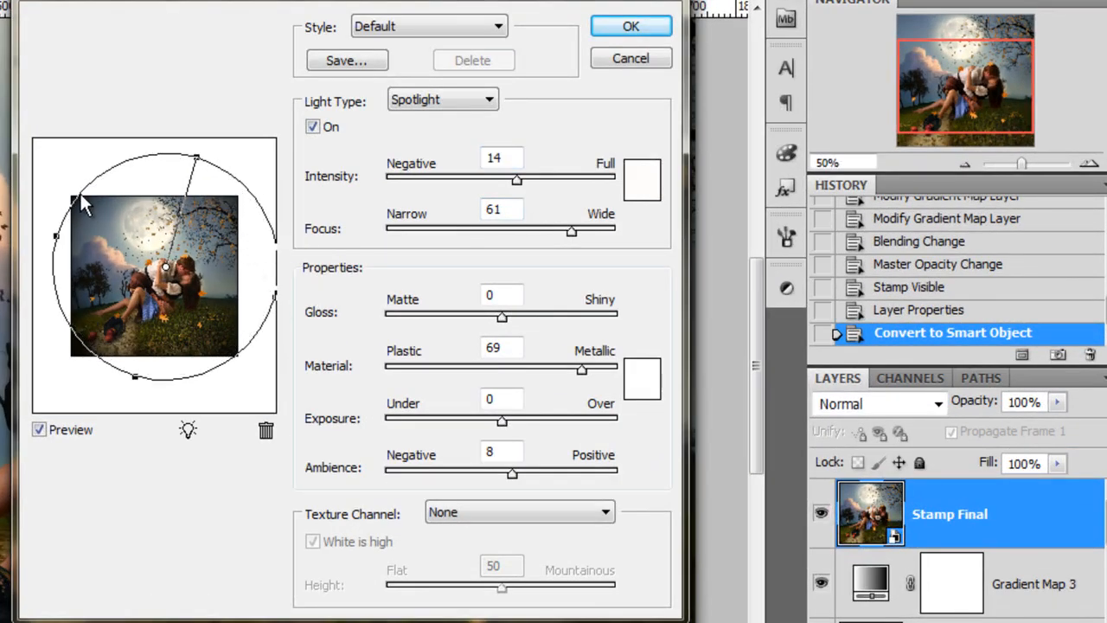
drag(167, 267, 147, 249)
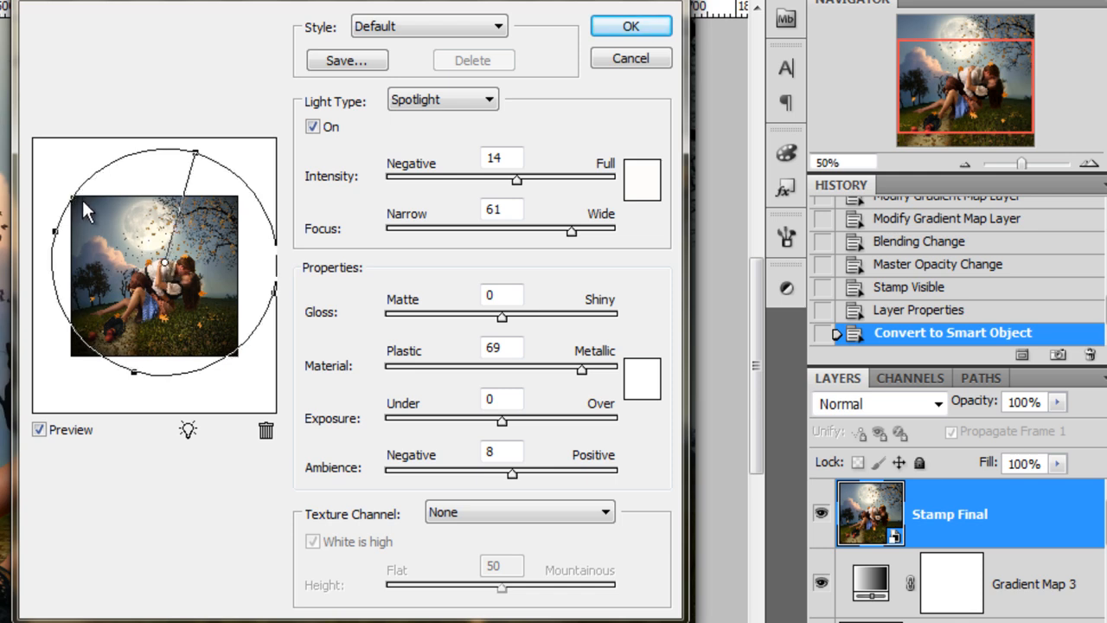
drag(582, 233, 586, 234)
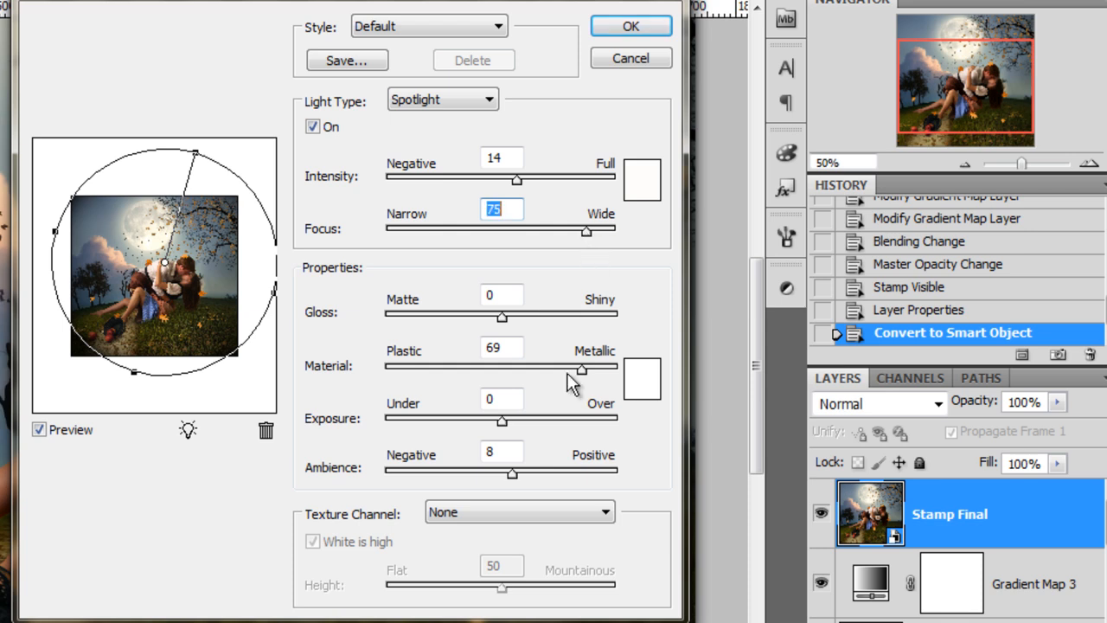
drag(581, 370, 578, 370)
drag(516, 178, 517, 181)
drag(55, 231, 36, 222)
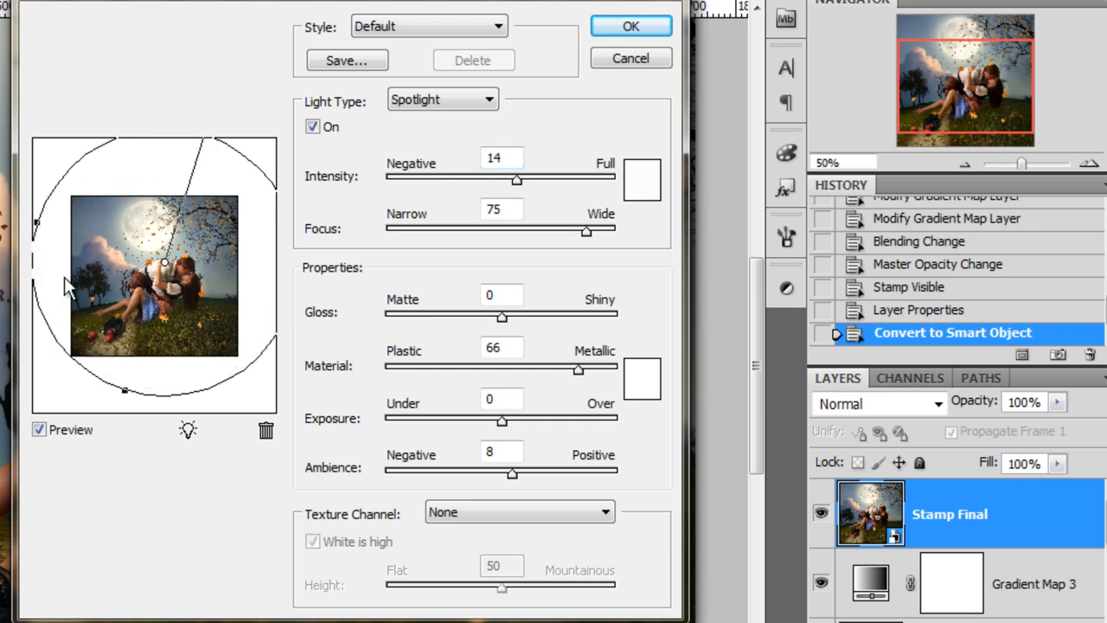
Compare the lighting preview on and off, set material to 69 and intensity to 13, and apply the Lighting Effects filter.
click(36, 431)
click(36, 431)
click(37, 431)
click(38, 430)
drag(579, 370, 585, 369)
drag(519, 178, 519, 182)
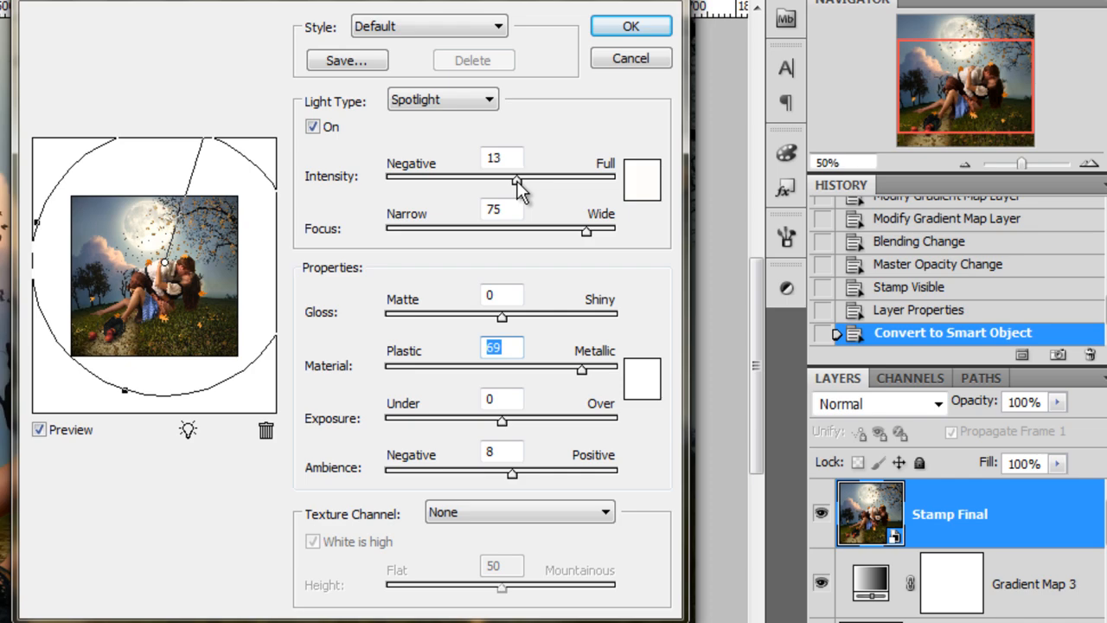
click(632, 27)
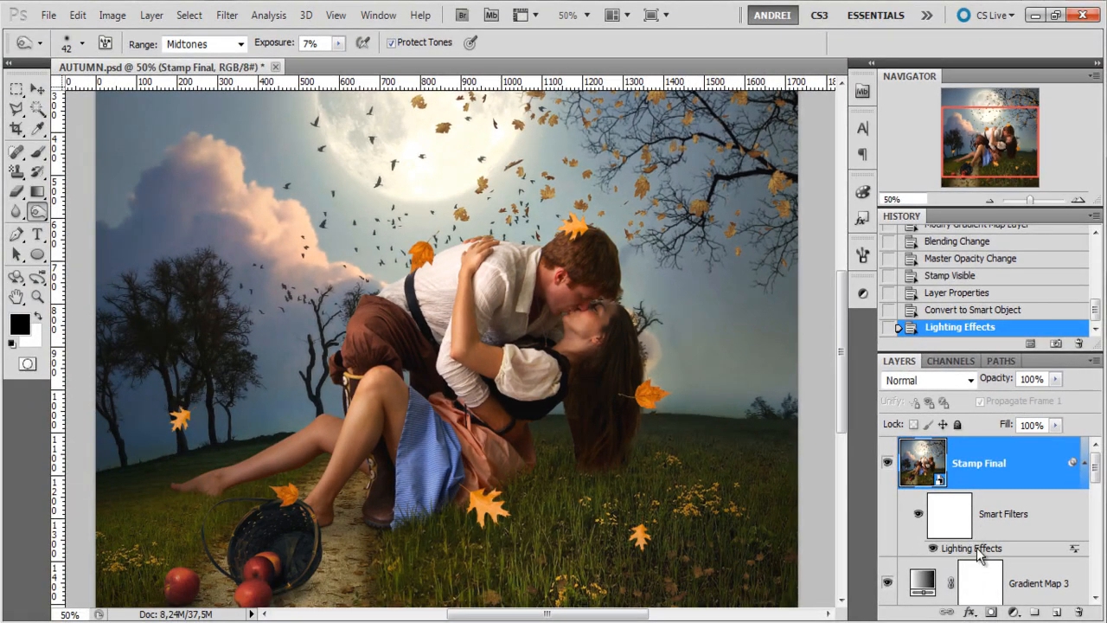
Edit the Lighting Effects smart filter on Stamp Final and set its material to 72.
double_click(977, 548)
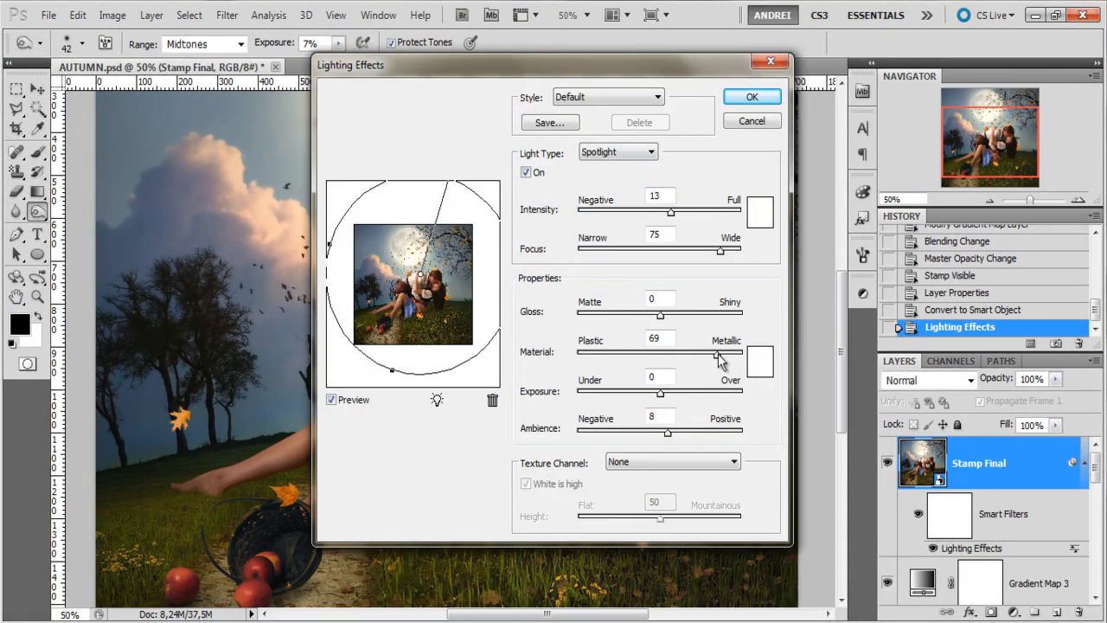
drag(718, 358, 721, 356)
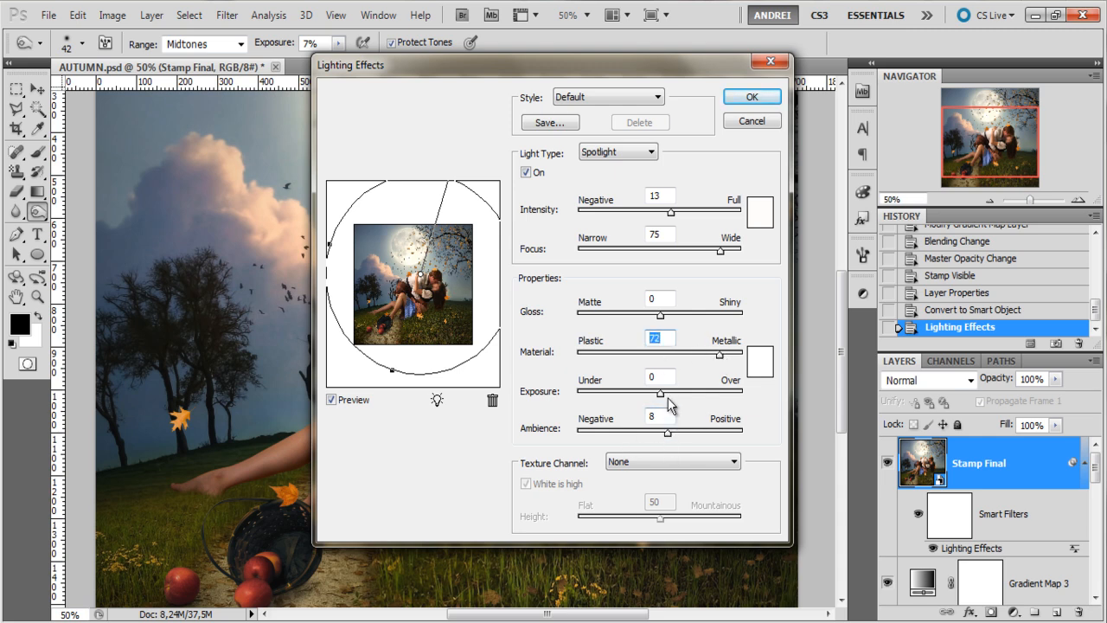
click(737, 99)
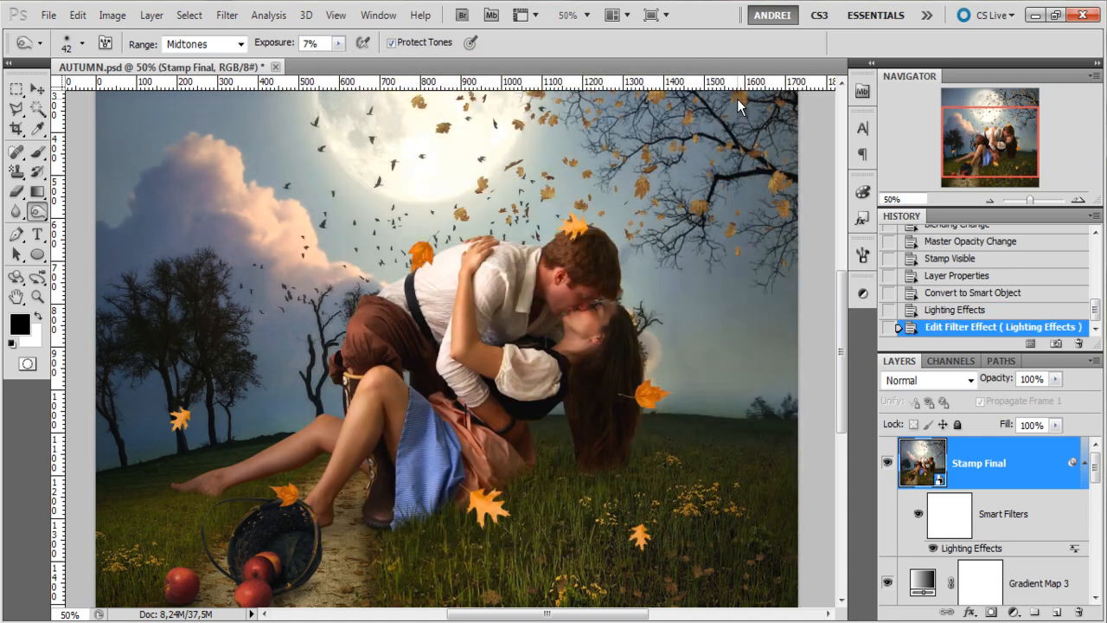
Hide and show the Stamp Final layer at different zoom levels to compare the scene with and without the lighting.
click(886, 465)
click(887, 465)
scroll(712, 397, down, 1)
scroll(679, 391, up, 1)
scroll(678, 391, down, 1)
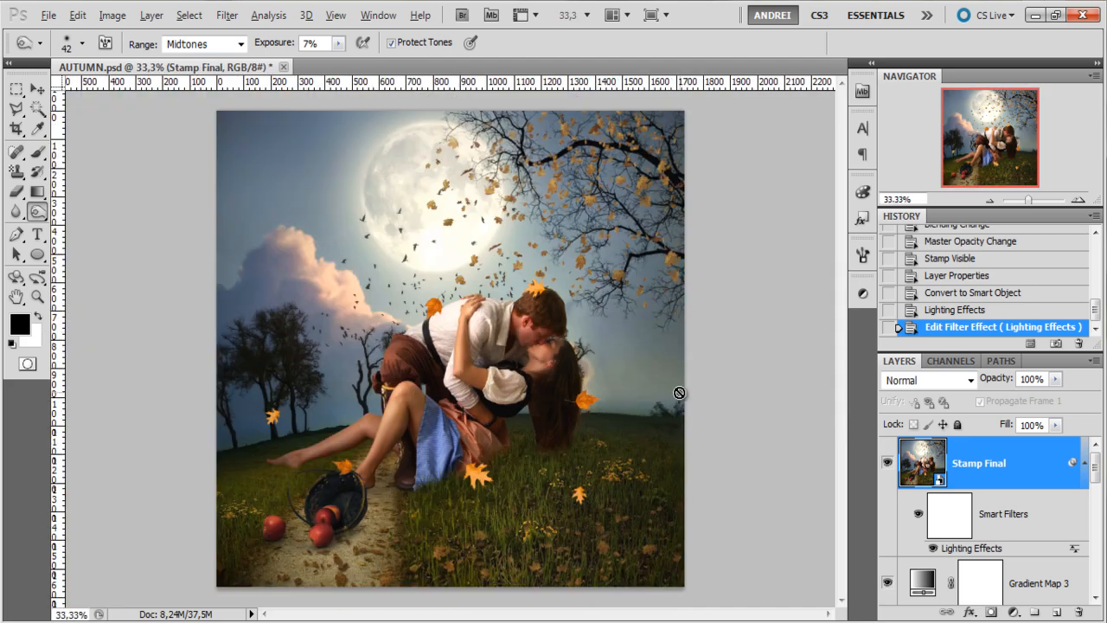
click(886, 465)
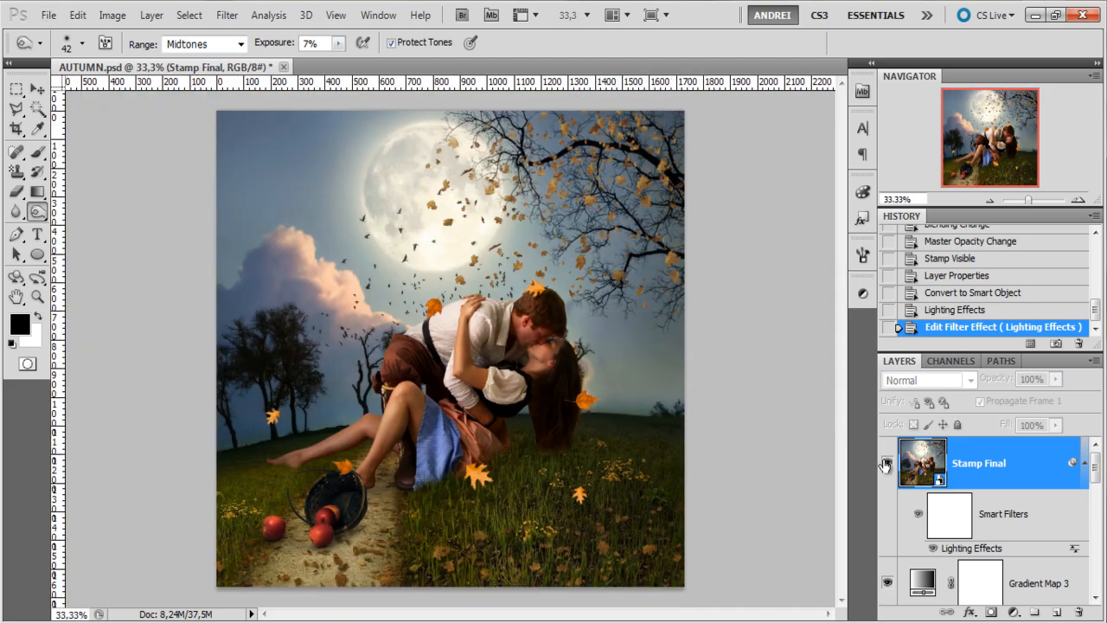
click(886, 466)
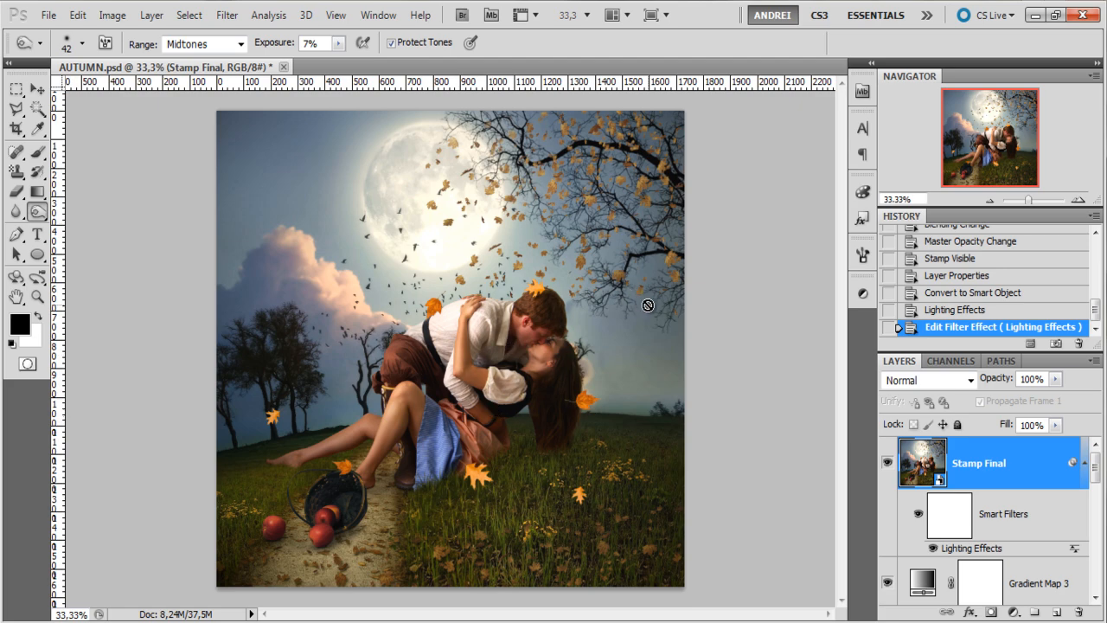
scroll(536, 358, up, 1)
drag(563, 309, 585, 338)
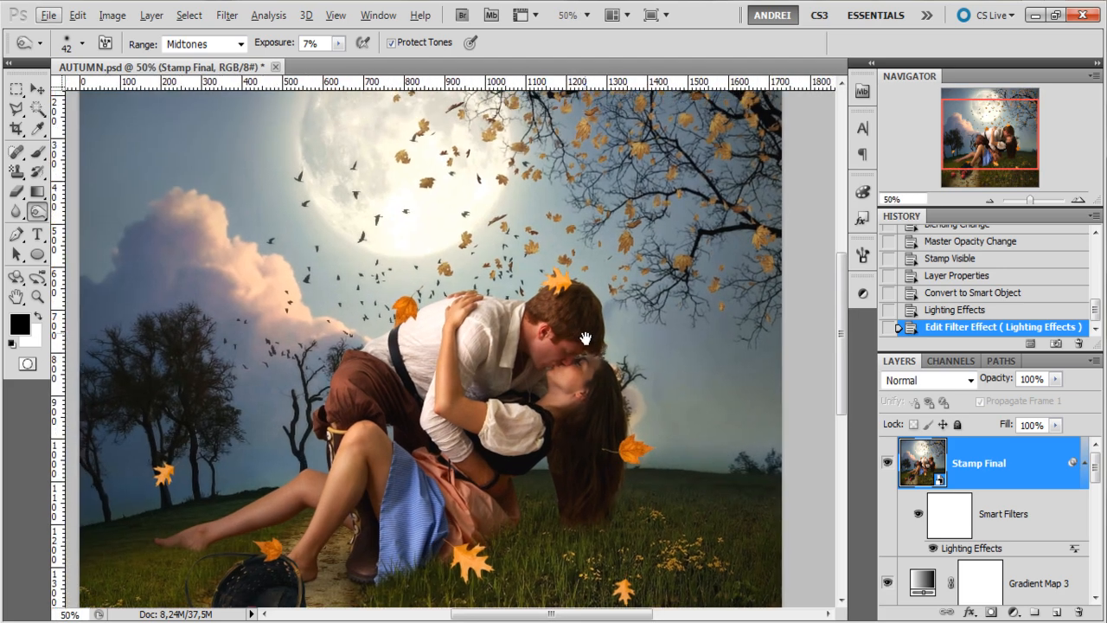
Add a Black & White adjustment layer above Stamp Final with Reds 23, Yellows 88, Cyans -46 and Blues 59.
click(1084, 464)
click(1013, 612)
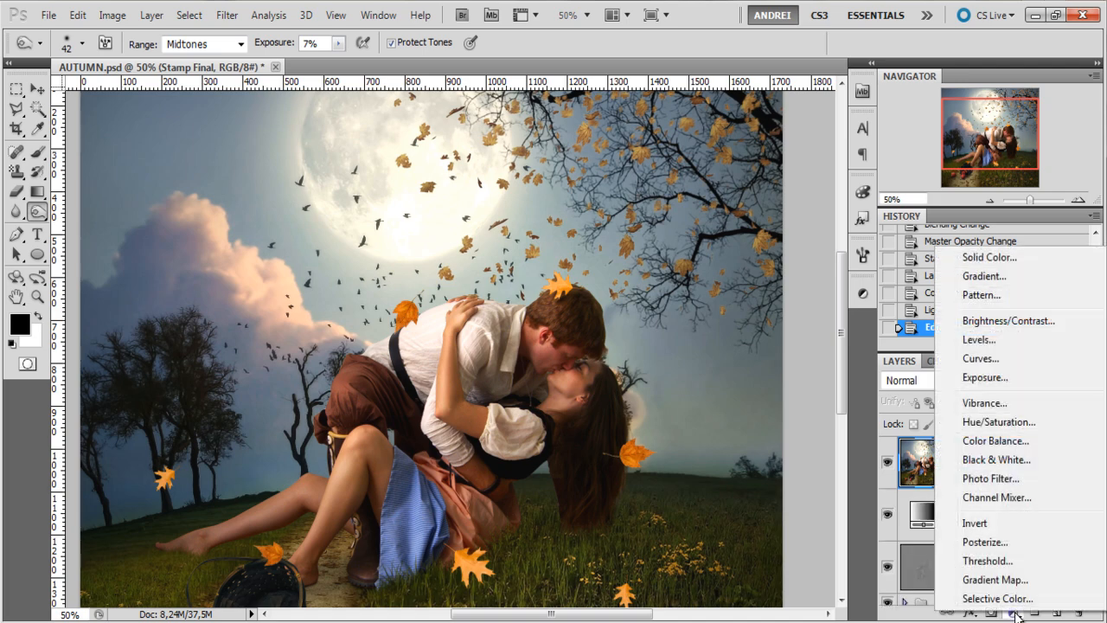
click(996, 459)
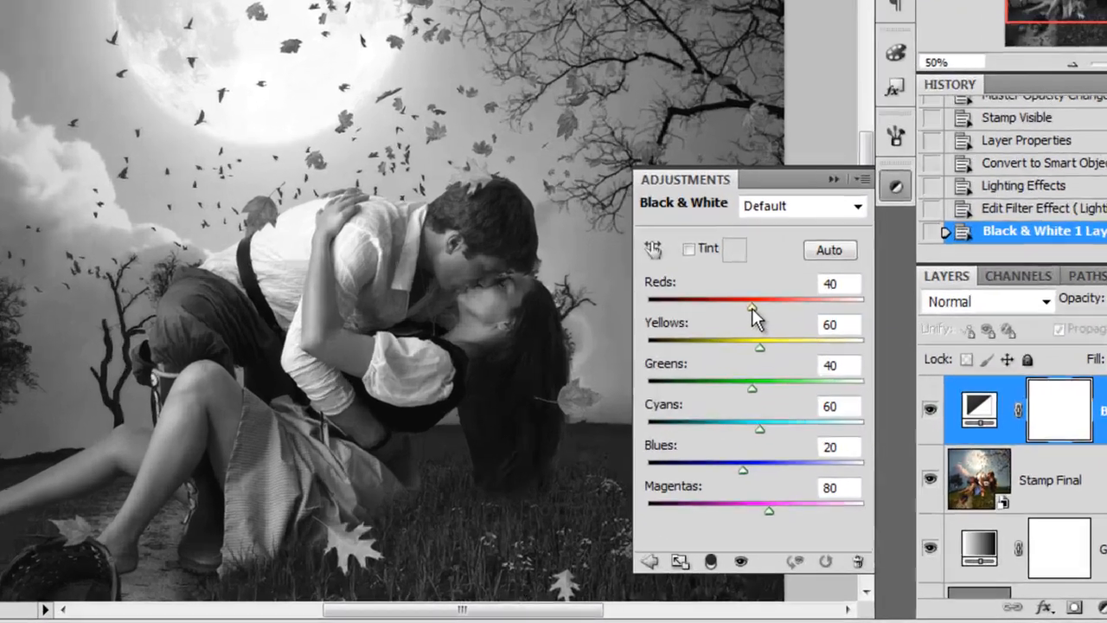
mouse_move(759, 383)
mouse_down()
mouse_move(742, 384)
mouse_move(753, 382)
mouse_up()
drag(761, 338, 772, 344)
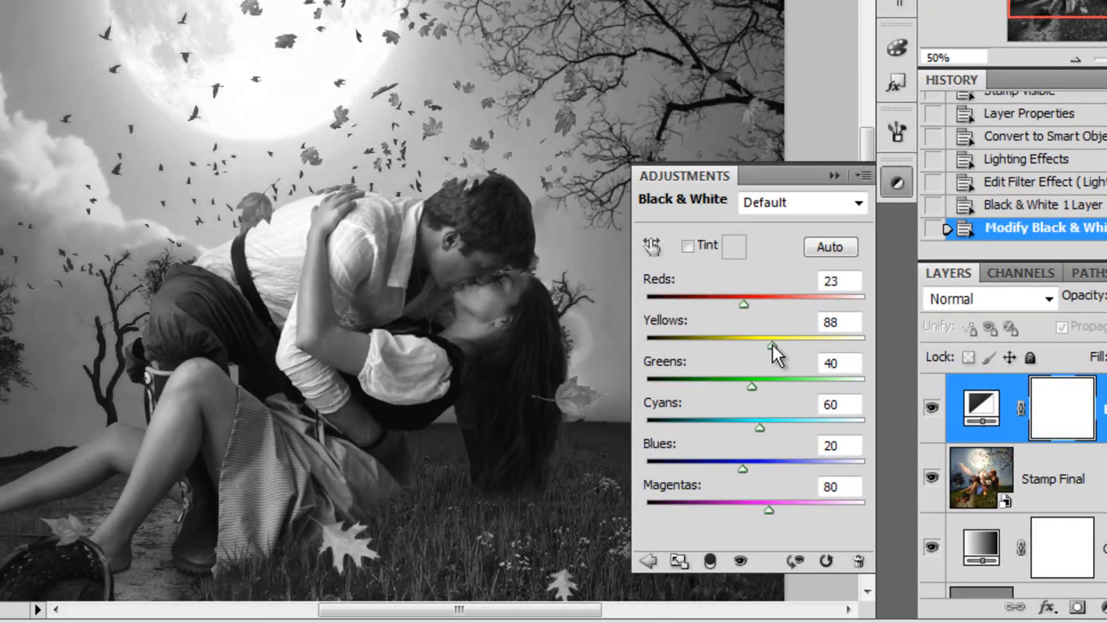
drag(730, 431, 759, 467)
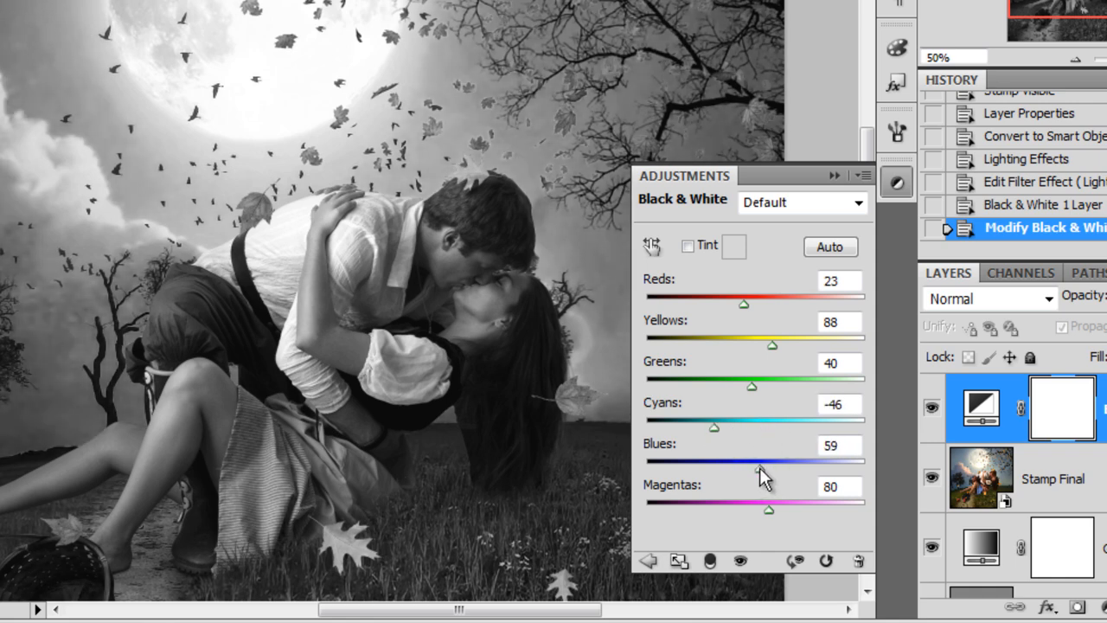
click(825, 174)
Set the Black & White 1 layer's blend mode to Soft Light and its fill to 20%.
click(985, 303)
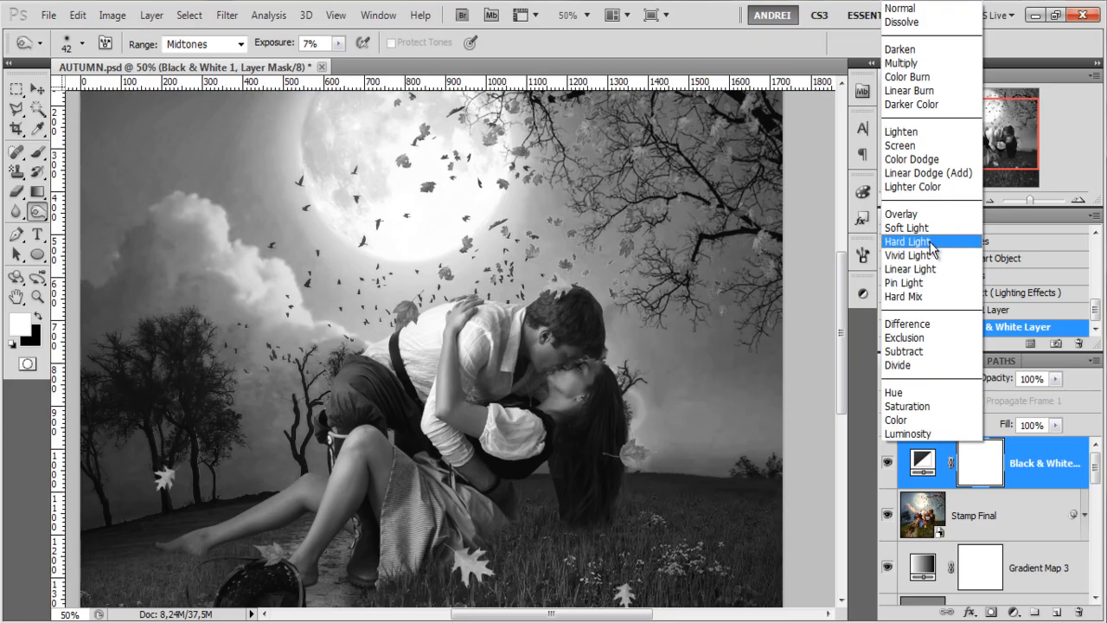
click(958, 95)
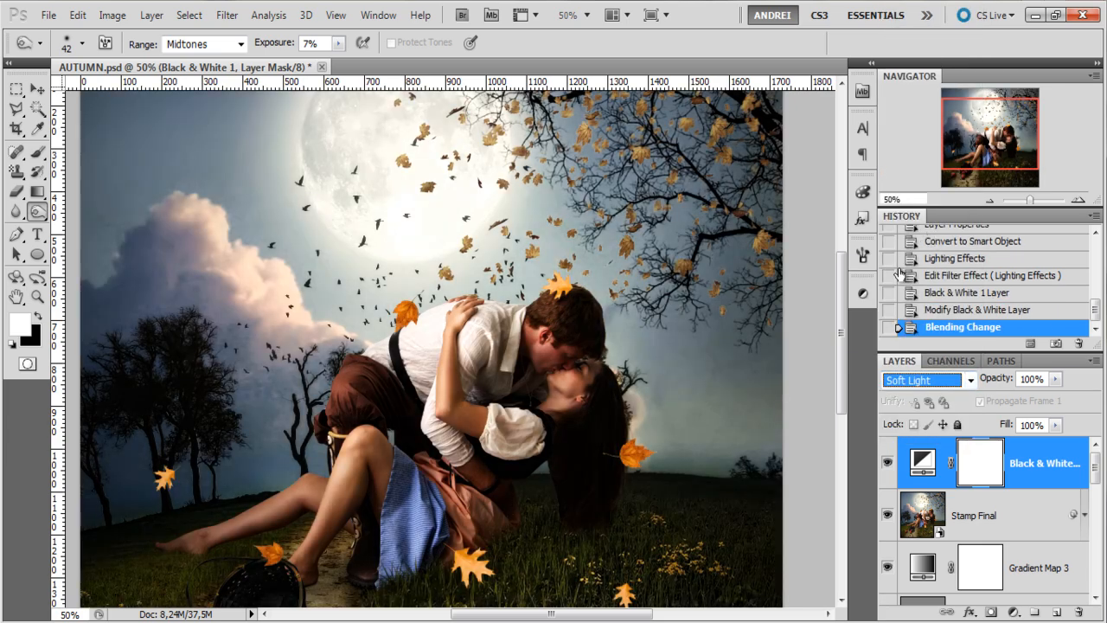
click(1043, 423)
text(20)
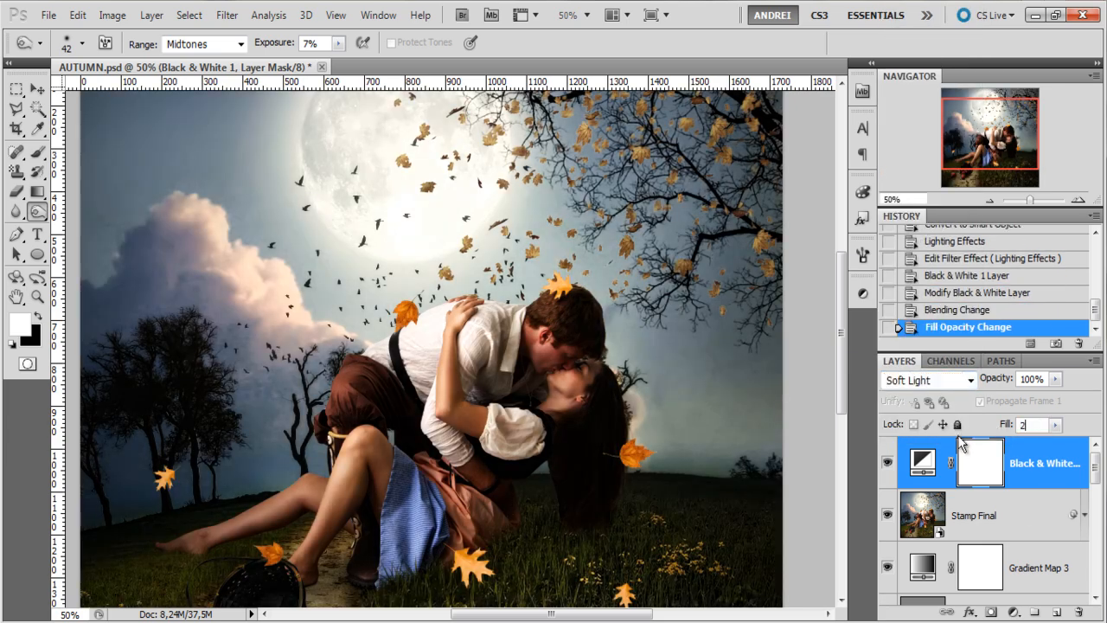
key(Return)
click(1055, 508)
click(1033, 464)
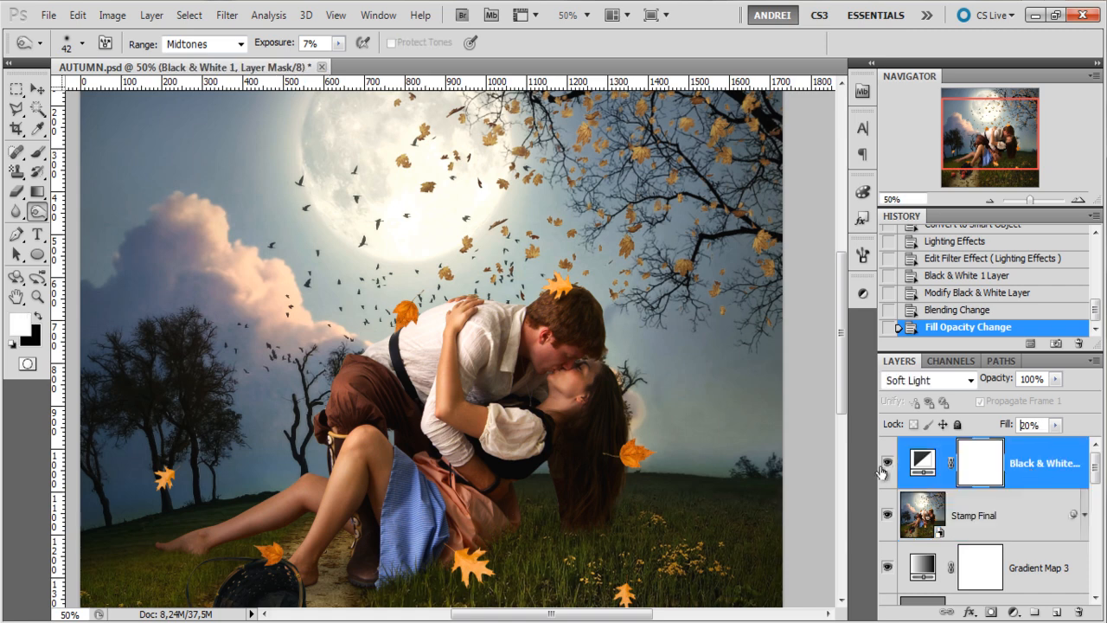
Hide and show the Black & White 1 and Stamp Final layers in turn to compare their effect on the scene.
click(886, 463)
click(887, 464)
click(886, 464)
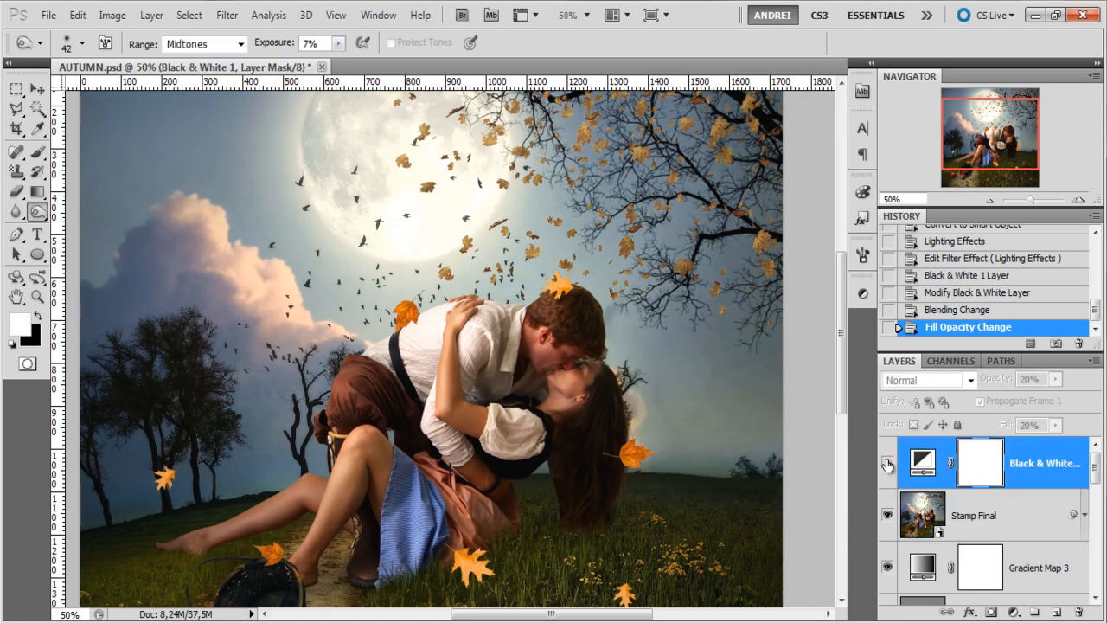
click(886, 464)
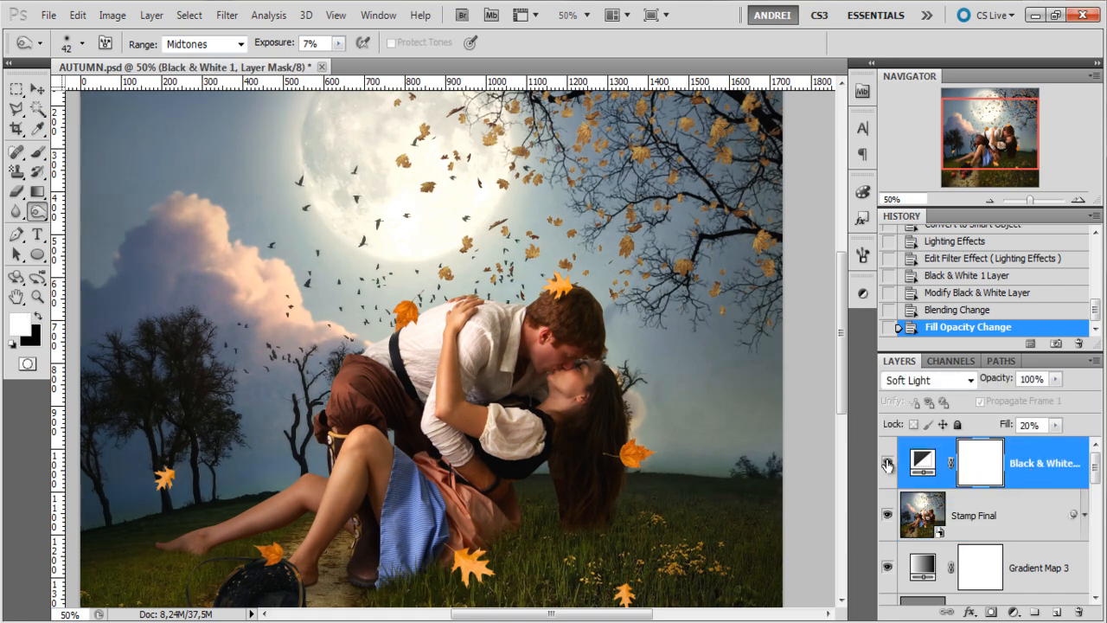
click(886, 465)
click(887, 465)
drag(631, 327, 652, 350)
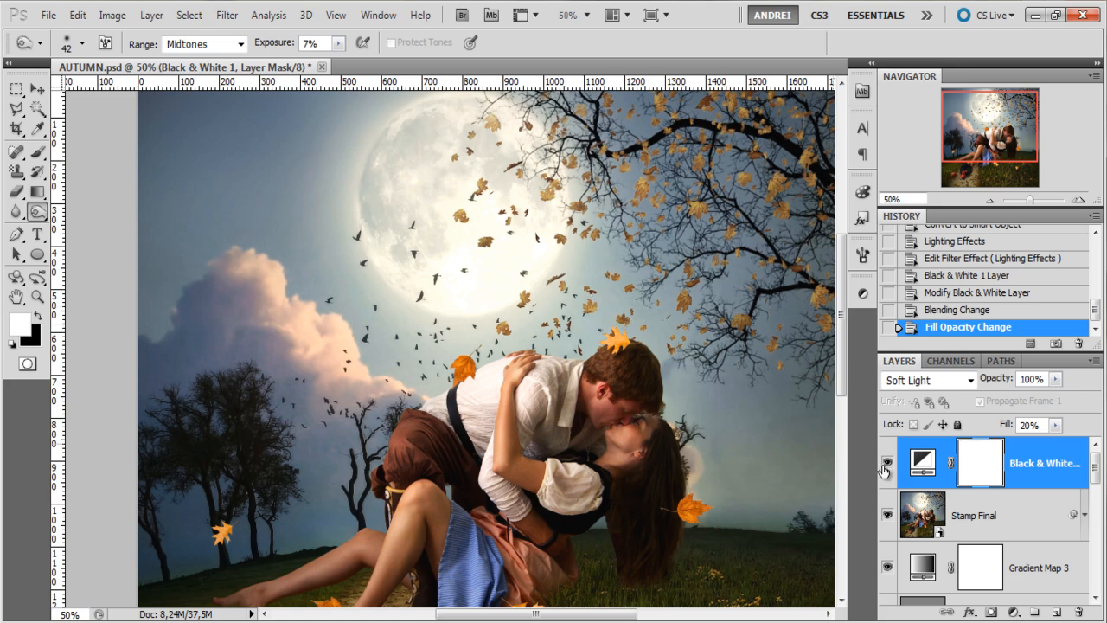
click(889, 515)
click(889, 515)
click(1040, 460)
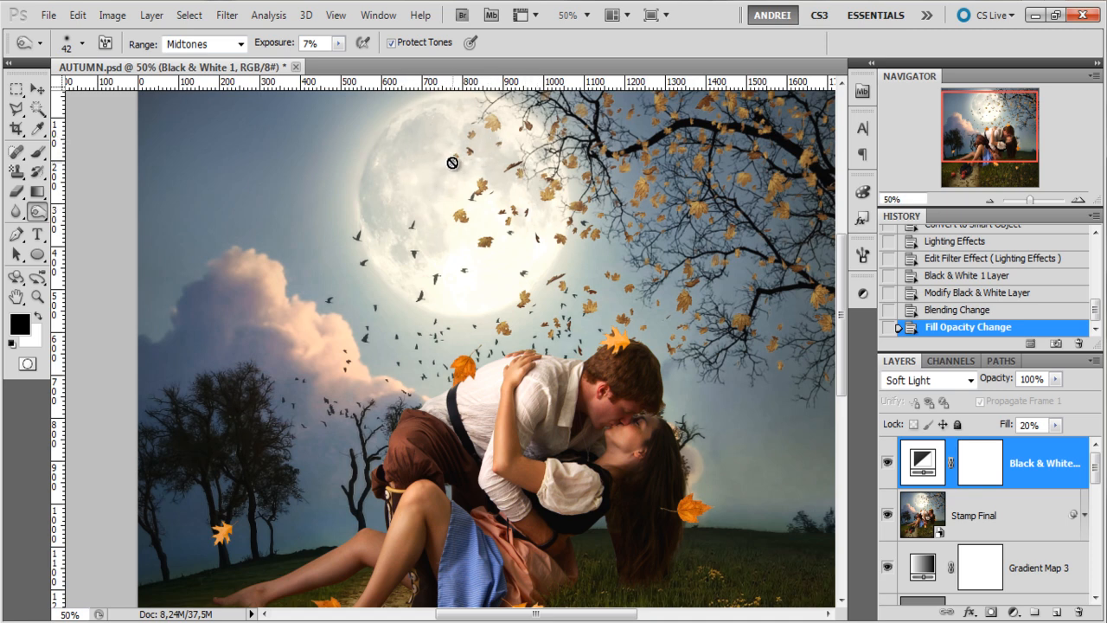
drag(712, 413, 701, 407)
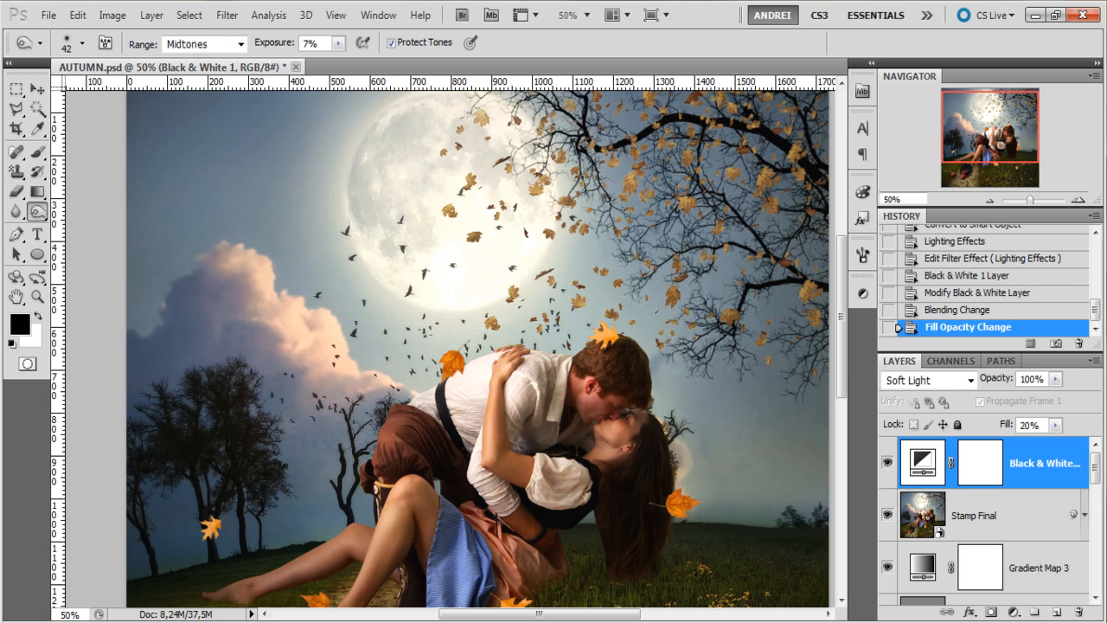
Add a Color Balance adjustment layer on top and shift its midtones toward cyan with Cyan-Red at -6.
click(1013, 611)
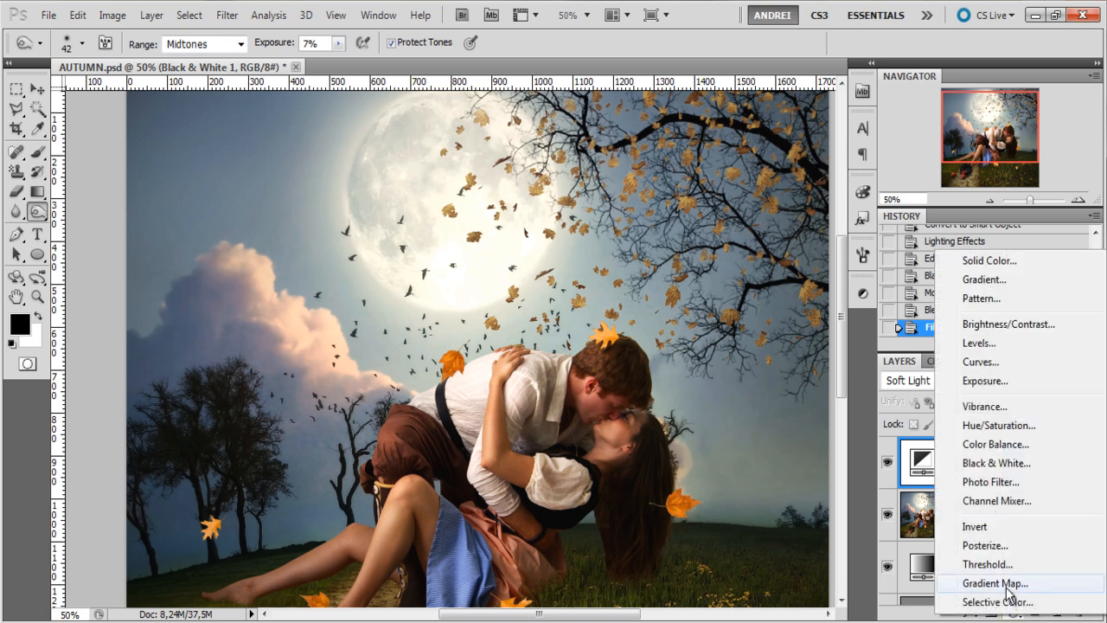
click(1012, 445)
drag(740, 428, 785, 426)
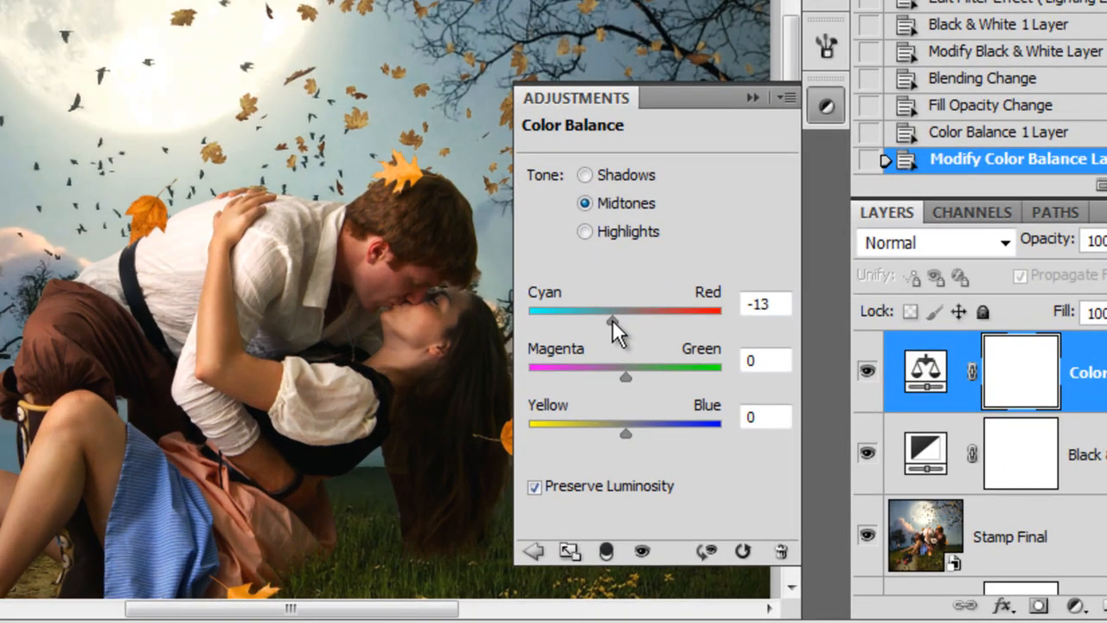
drag(612, 319, 618, 320)
drag(625, 433, 629, 434)
drag(620, 320, 620, 321)
Set the Color Balance shadows to Cyan-Red -6, Magenta-Green +3 and Yellow-Blue +3, and switch to the highlights.
click(616, 179)
drag(622, 434, 627, 433)
drag(625, 373, 628, 374)
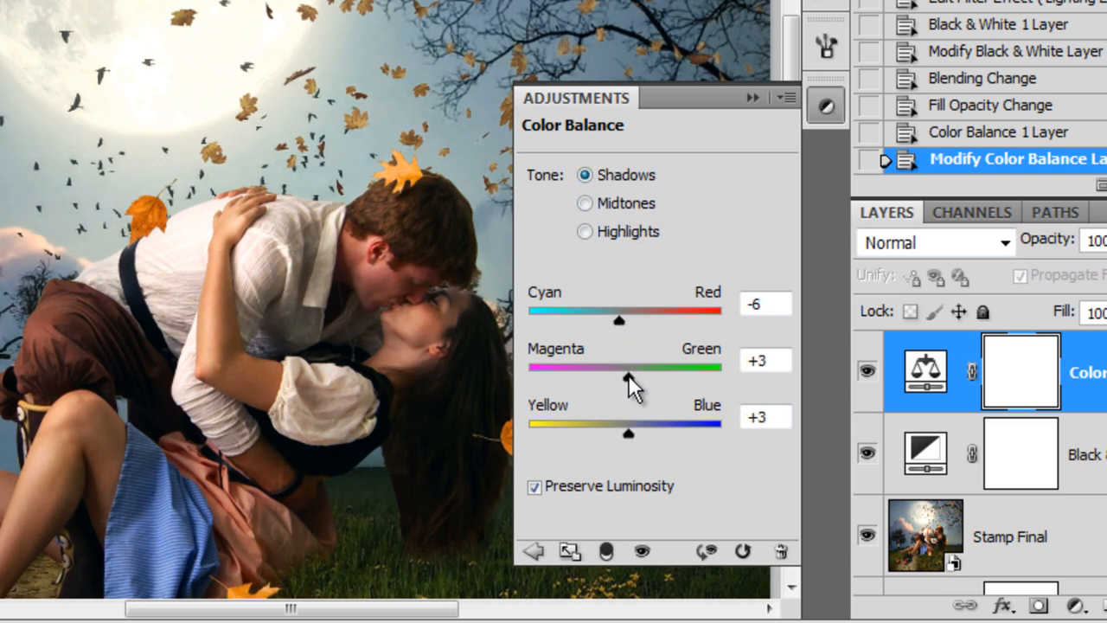
drag(620, 320, 619, 290)
click(584, 231)
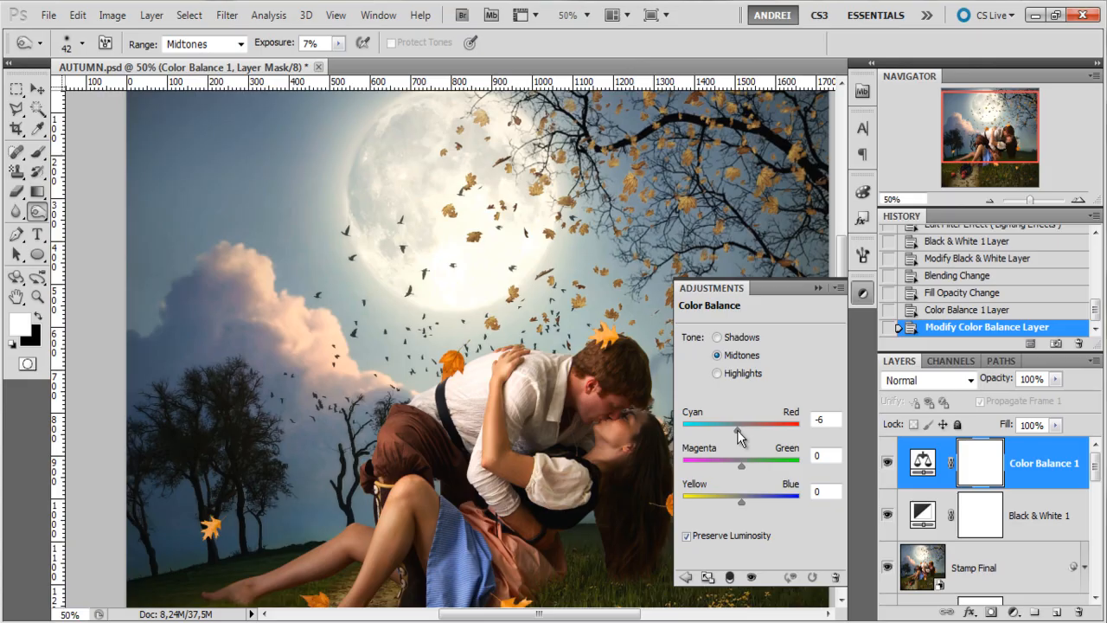
Fine-tune the Color Balance tones, setting midtones Cyan-Red to -8 and shadows Cyan-Red to -3.
drag(737, 430, 739, 433)
drag(740, 503, 741, 503)
click(736, 375)
drag(743, 431, 737, 433)
drag(741, 500, 742, 501)
click(726, 354)
click(735, 339)
drag(742, 430, 739, 437)
click(817, 289)
Hide and show the Color Balance 1 layer to compare its effect on the whole scene.
scroll(680, 321, down, 4)
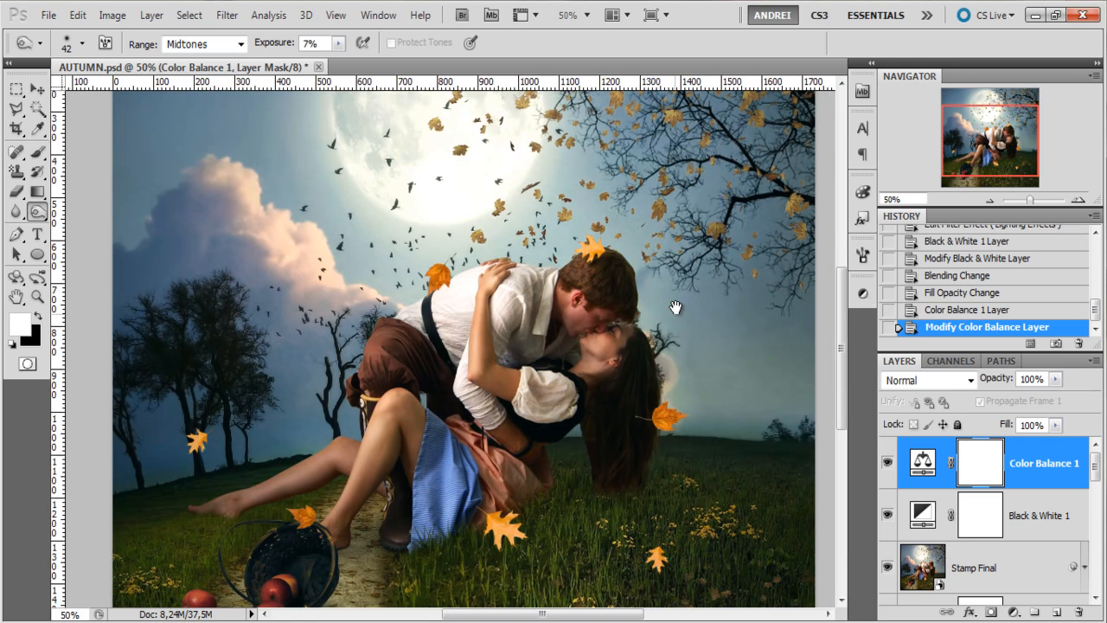
click(887, 464)
click(887, 463)
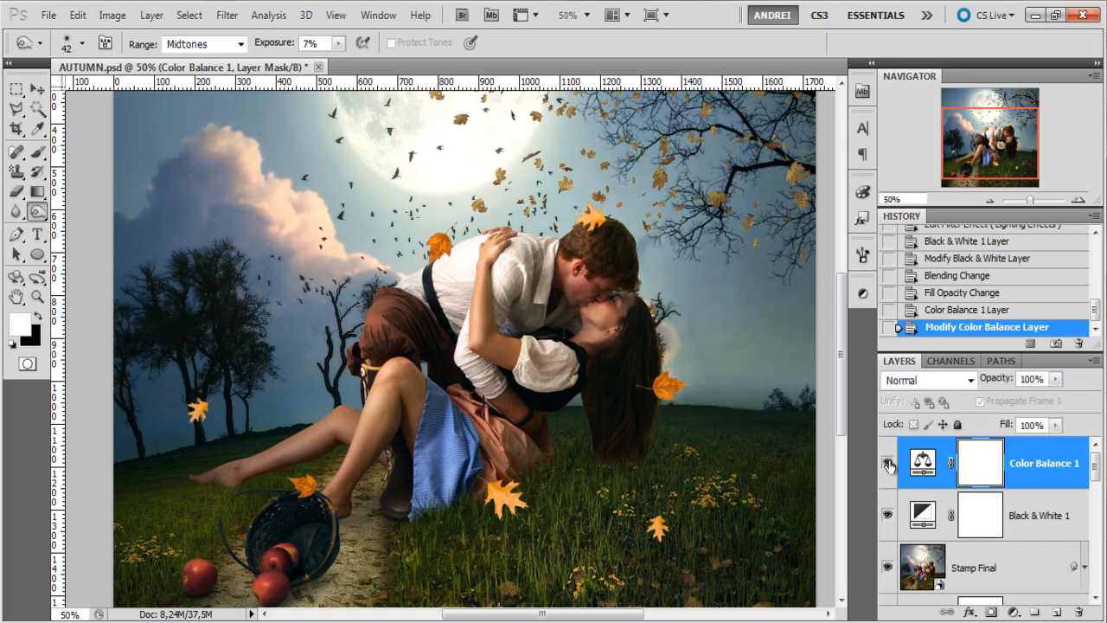
drag(550, 303, 545, 373)
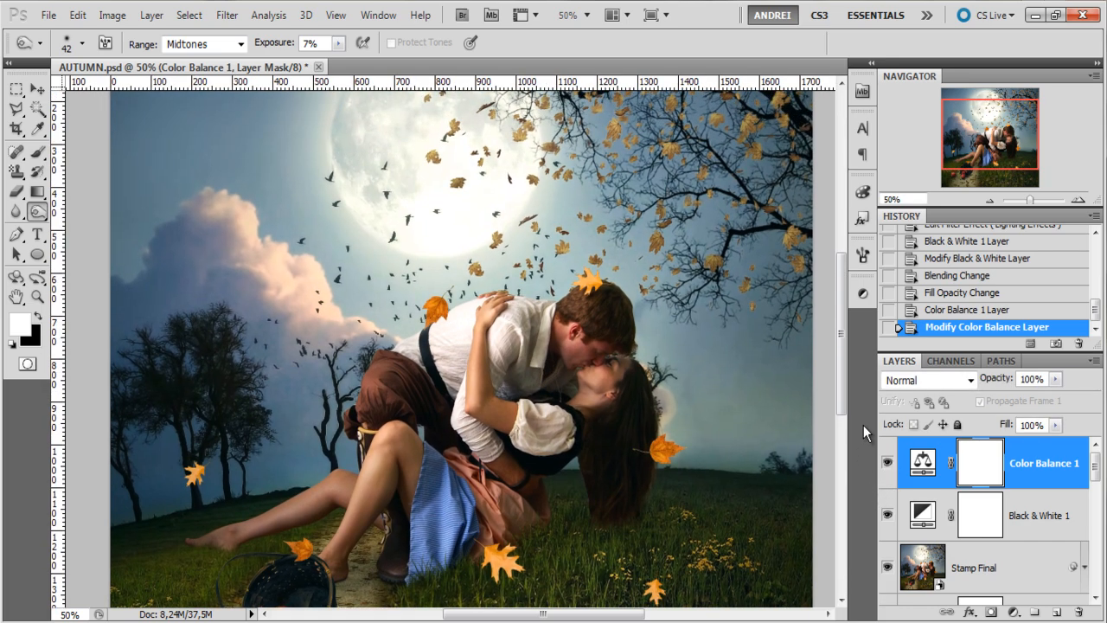
Reopen the Color Balance 1 settings and set the midtones to Yellow-Blue -7 and Cyan-Red 0.
click(922, 462)
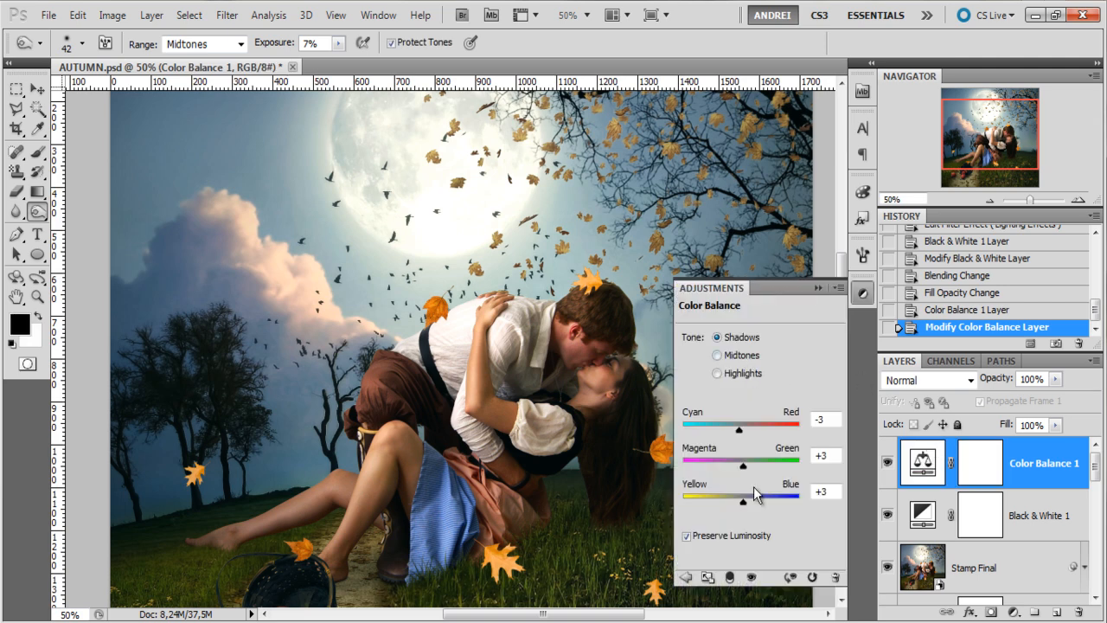
click(718, 355)
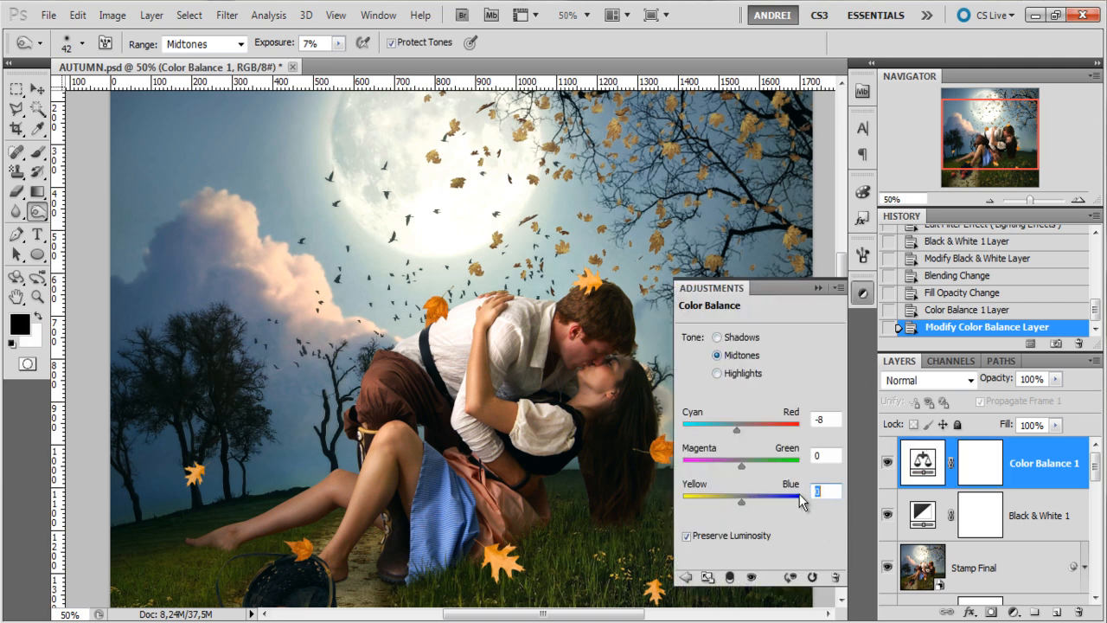
key(Down)
key(Down)
key(Down)
key(Down)
key(Down)
key(Down)
key(Down)
key(Up)
drag(827, 457, 800, 458)
drag(828, 421, 804, 420)
key(Up)
key(Up)
key(Up)
key(Up)
key(Up)
key(Up)
key(Up)
key(Up)
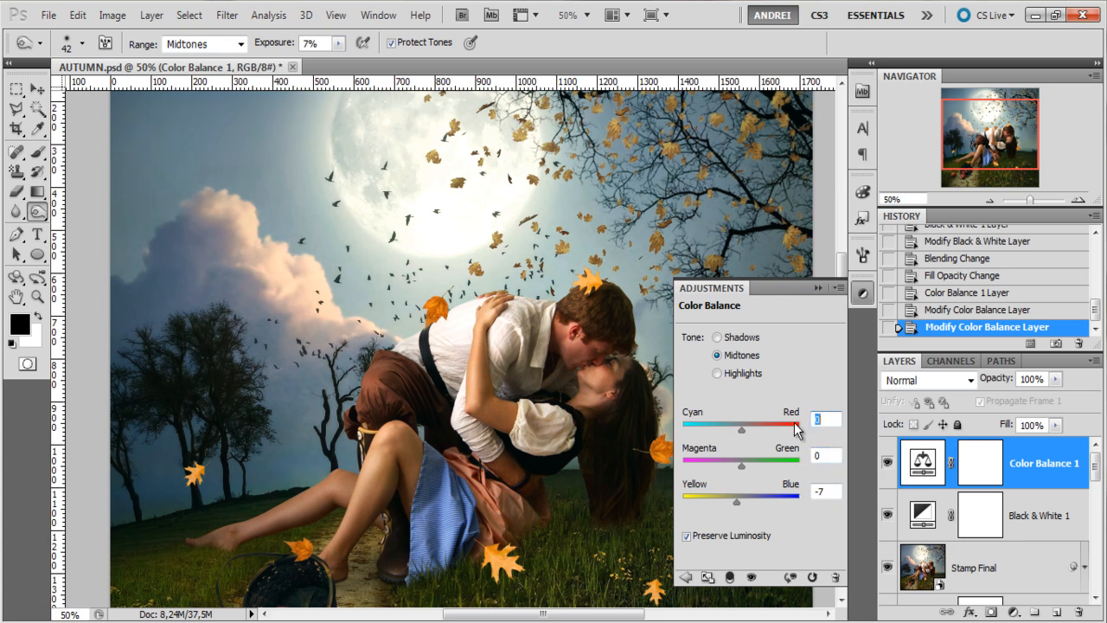
Fine-tune the Color Balance highlights on the Yellow-Blue and Cyan-Red sliders, and collapse the adjustment settings.
click(741, 373)
drag(828, 491, 804, 494)
key(Down)
key(Down)
key(Down)
key(Up)
key(Up)
key(Up)
key(Up)
click(816, 418)
key(Up)
key(Up)
click(816, 288)
Add a new layer above Color Balance 1 and name it Glow.
mouse_move(741, 388)
mouse_down()
mouse_move(734, 349)
mouse_move(726, 392)
mouse_up()
drag(664, 273, 662, 333)
drag(666, 238, 667, 300)
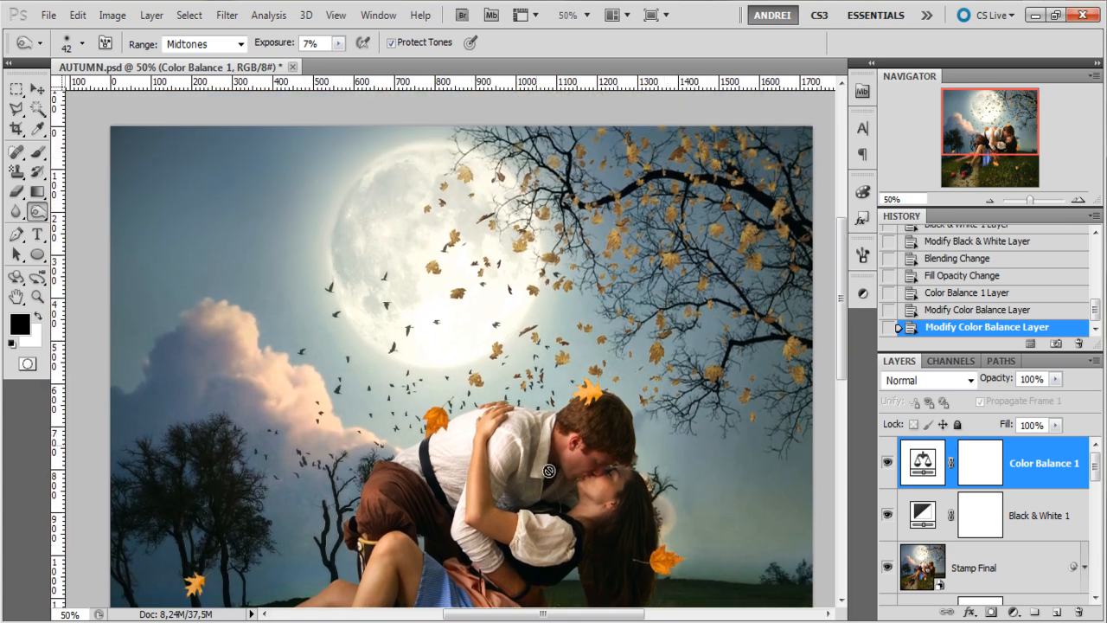
click(1060, 613)
double_click(969, 464)
text(glo)
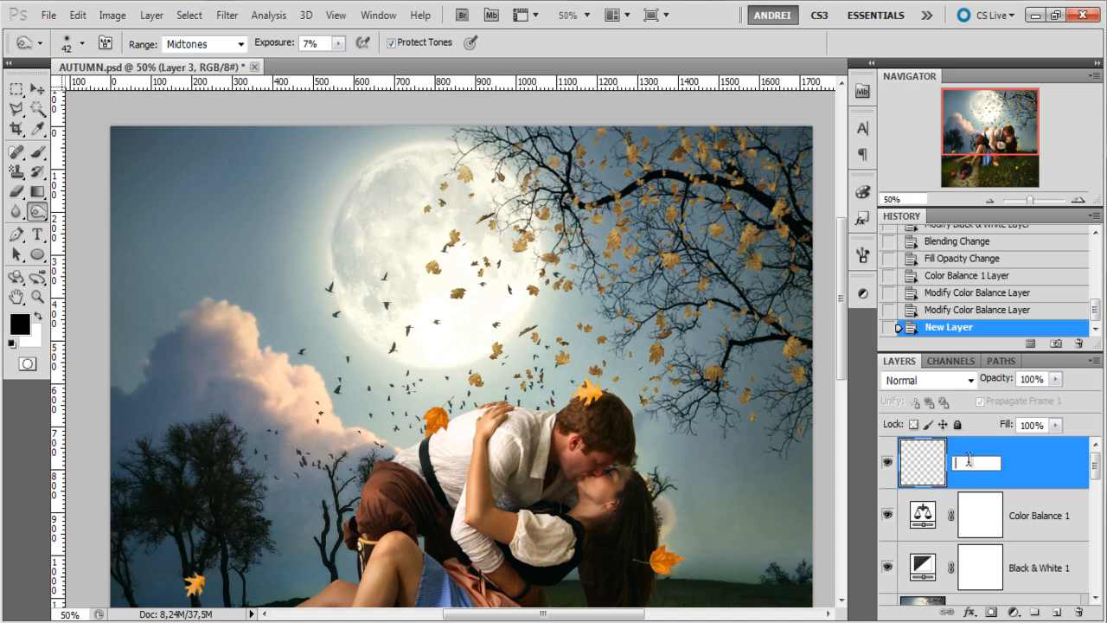
text(w)
key(Return)
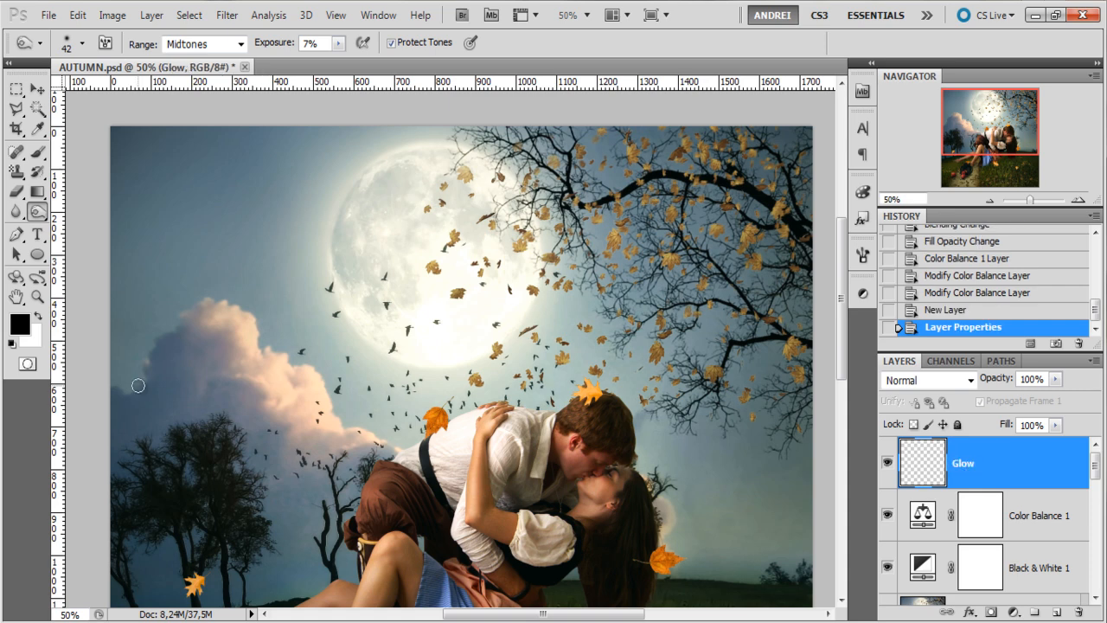
Set up a soft round Brush of 494 px with 100% opacity and 100% flow.
click(37, 154)
right_click(484, 268)
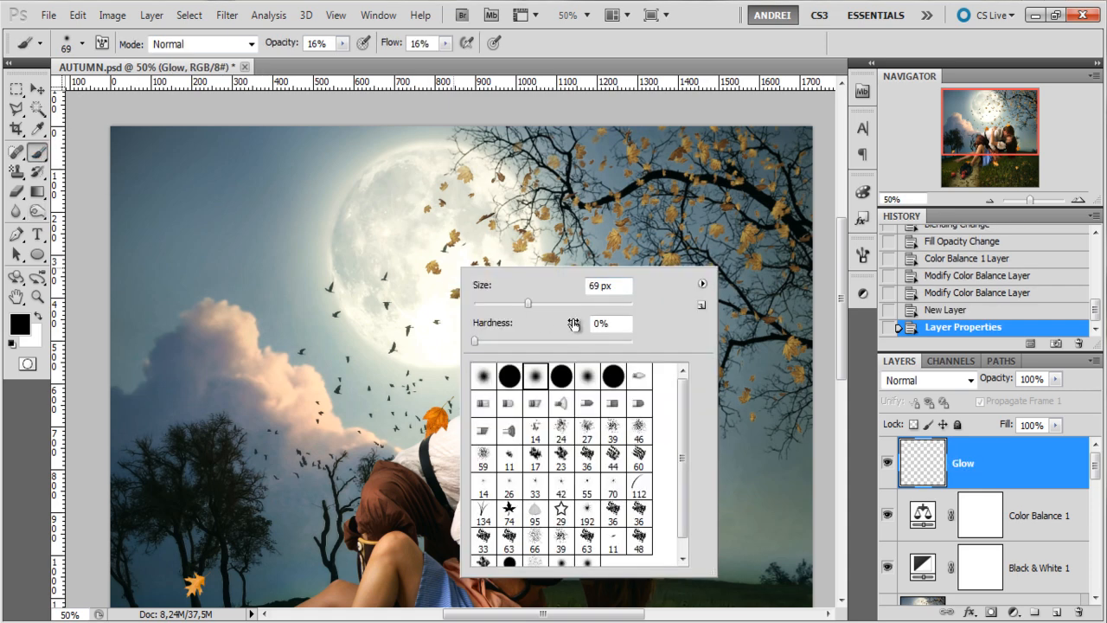
drag(603, 312, 626, 311)
click(343, 43)
mouse_move(343, 51)
mouse_down()
mouse_move(445, 66)
mouse_move(1050, 467)
mouse_up()
click(446, 43)
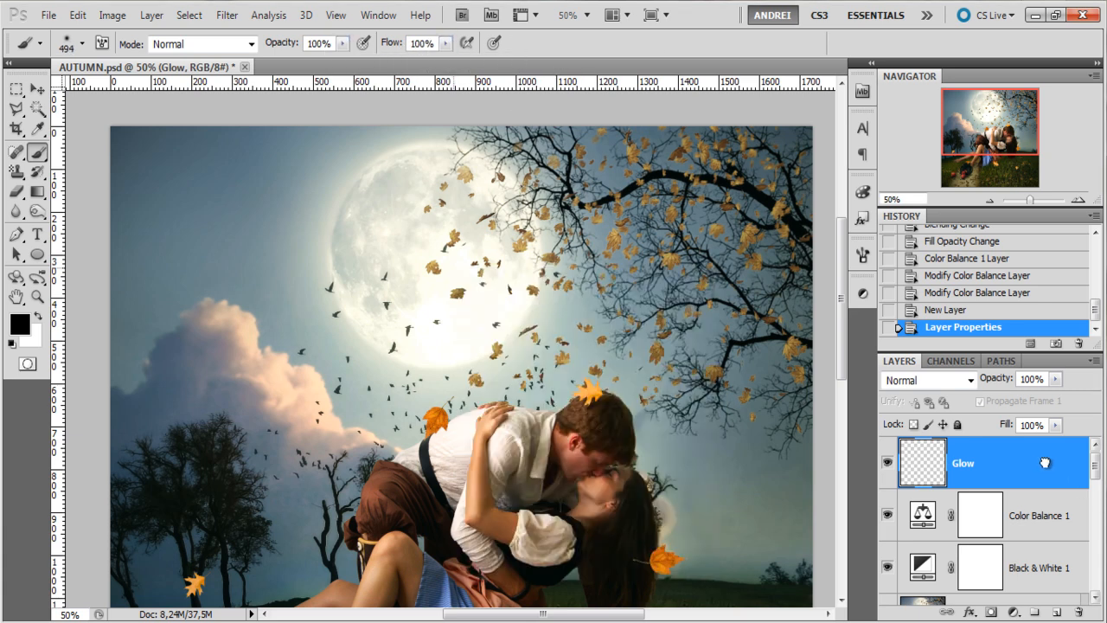
Set the foreground color to the muted brown #68563c.
click(24, 325)
drag(919, 407, 918, 388)
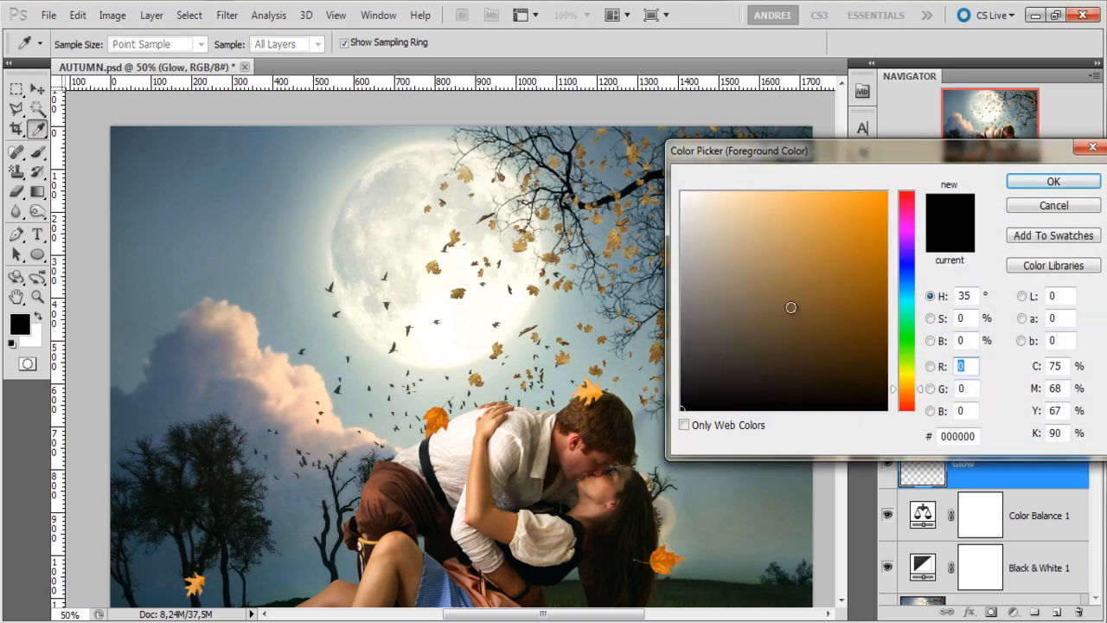
click(785, 314)
drag(785, 314, 768, 321)
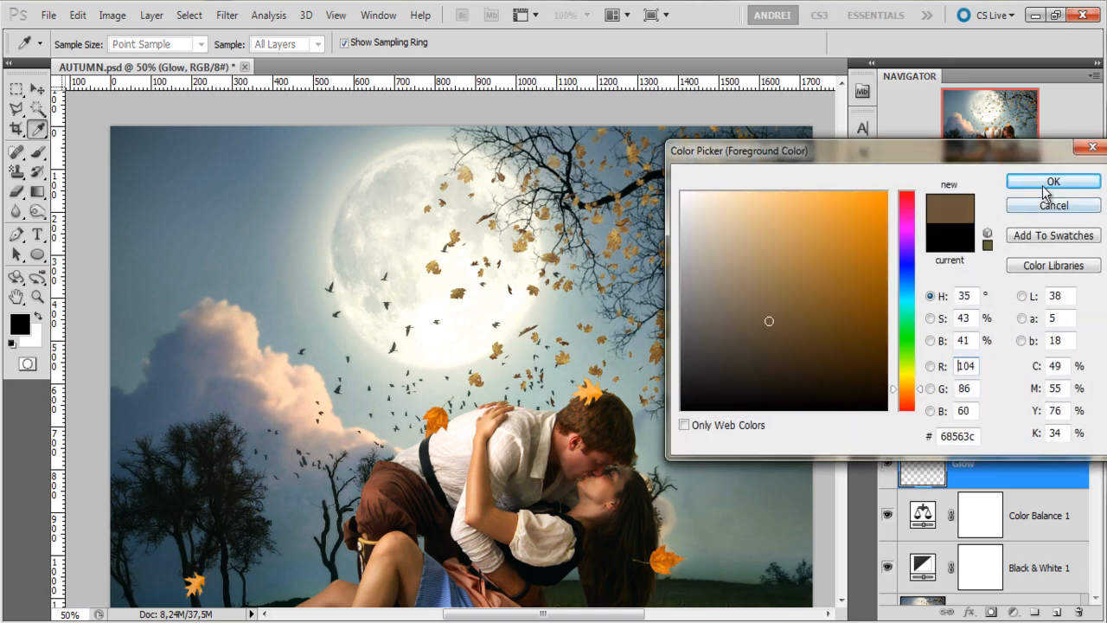
click(1047, 182)
Set the Glow layer's blend mode to Screen and enlarge the soft brush to 911 px.
click(913, 381)
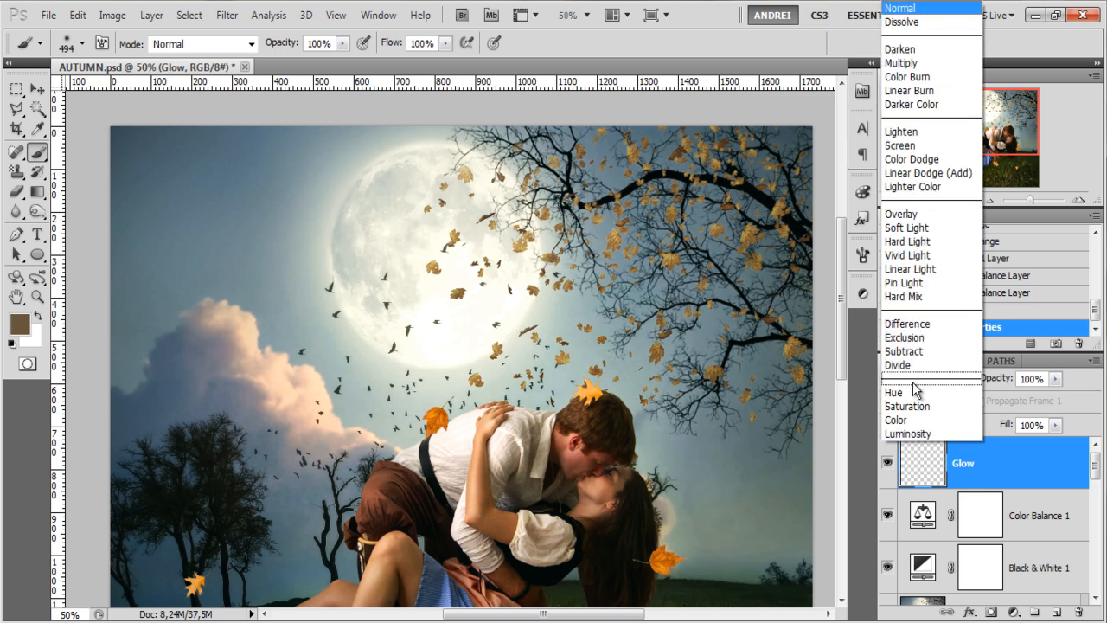
click(900, 145)
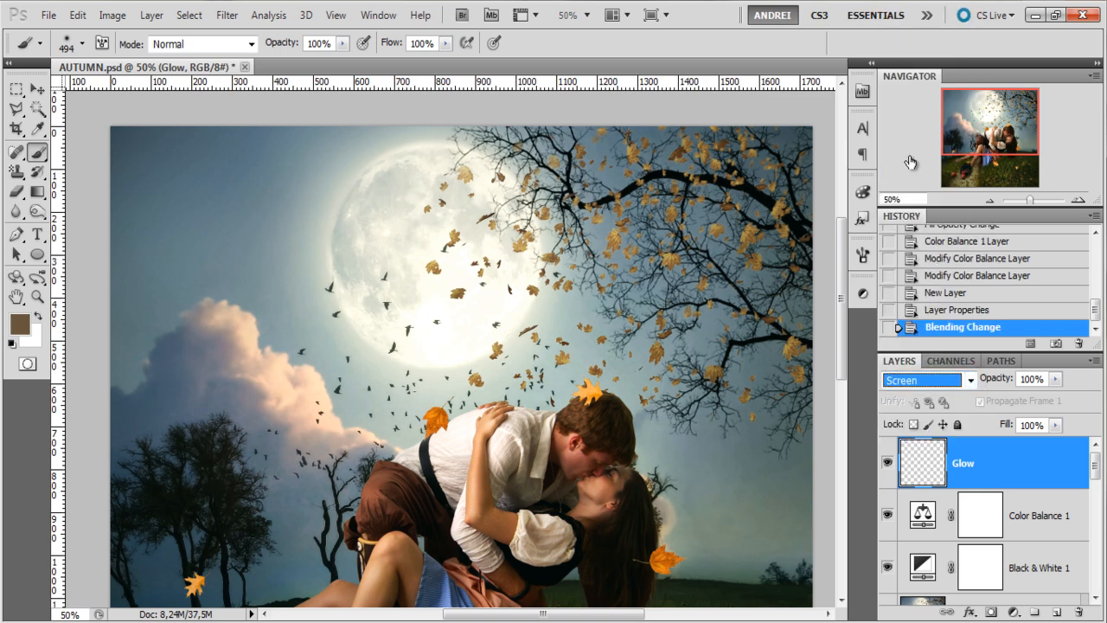
right_click(493, 298)
drag(662, 335, 670, 336)
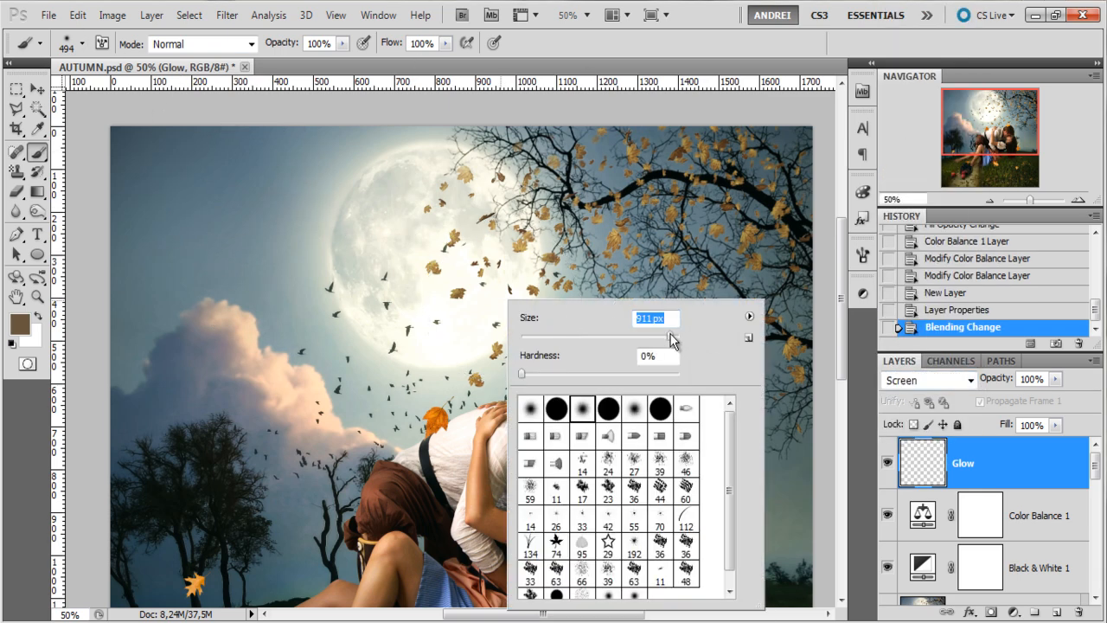
key(Return)
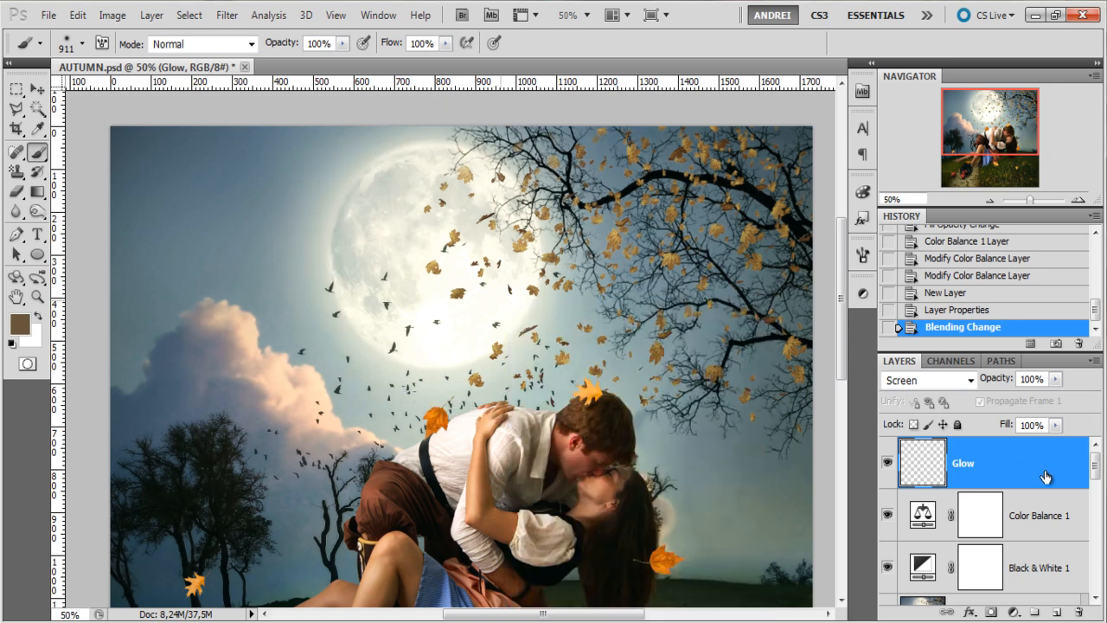
Try single brown glow dabs over the moon on the Glow layer, undoing each one.
click(435, 251)
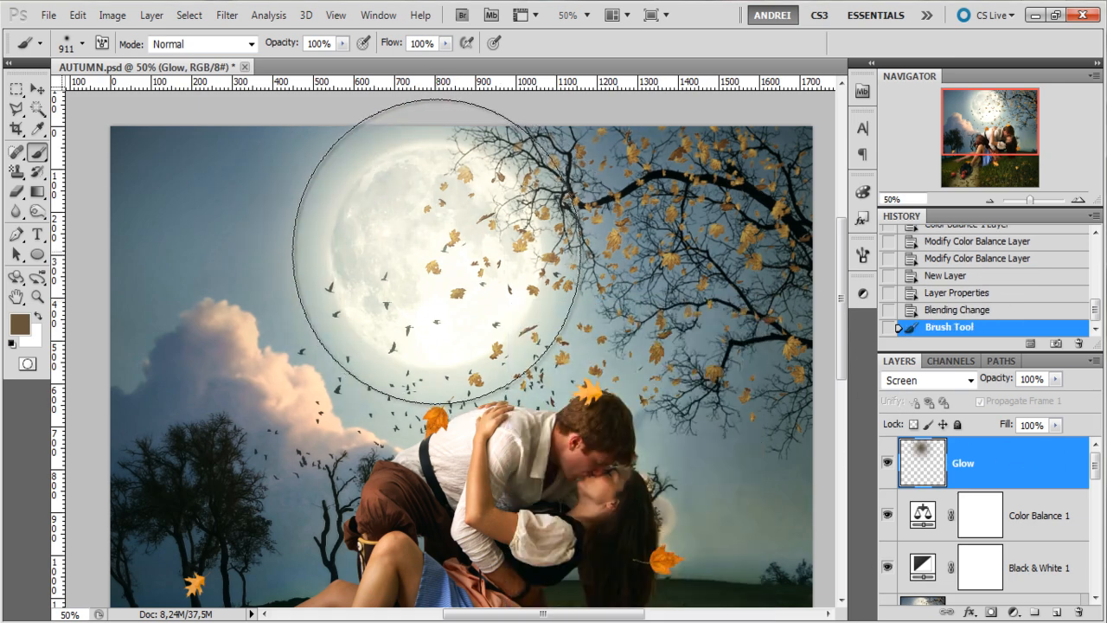
key(ctrl+z)
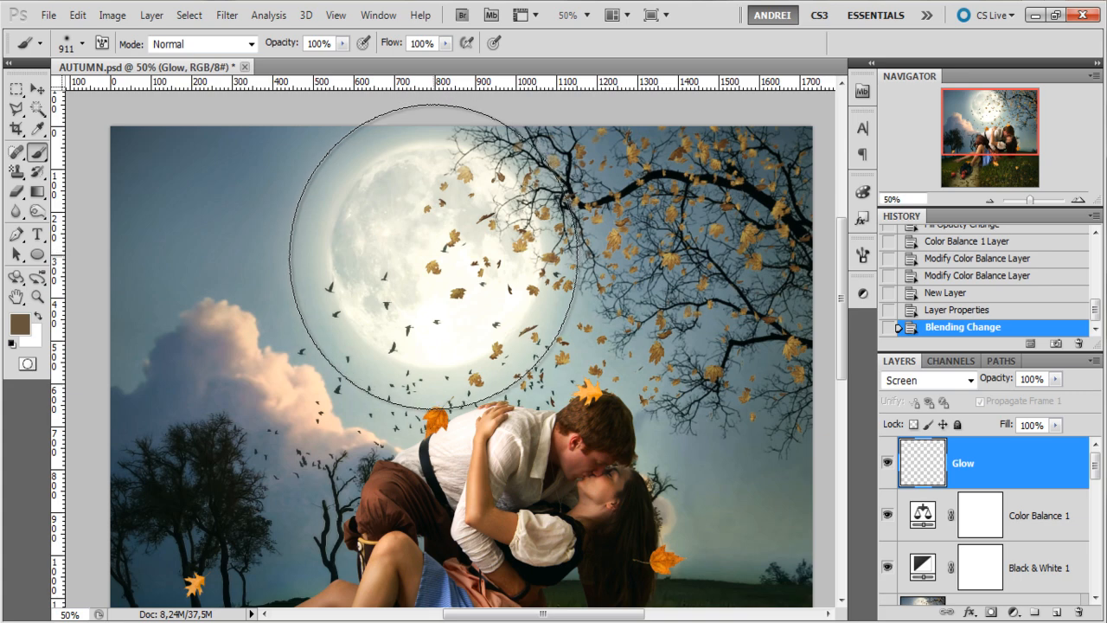
click(437, 258)
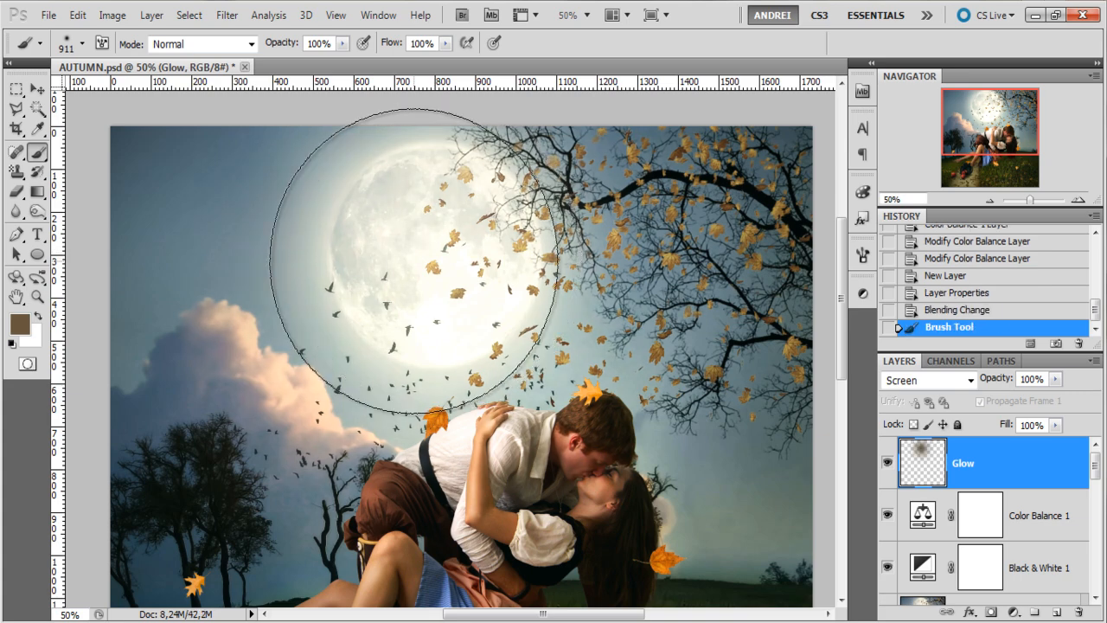
key(ctrl+z)
Change the foreground color to a slightly lighter brown, about #755f3e, and paint one glow dab over the moon.
key(i)
click(19, 324)
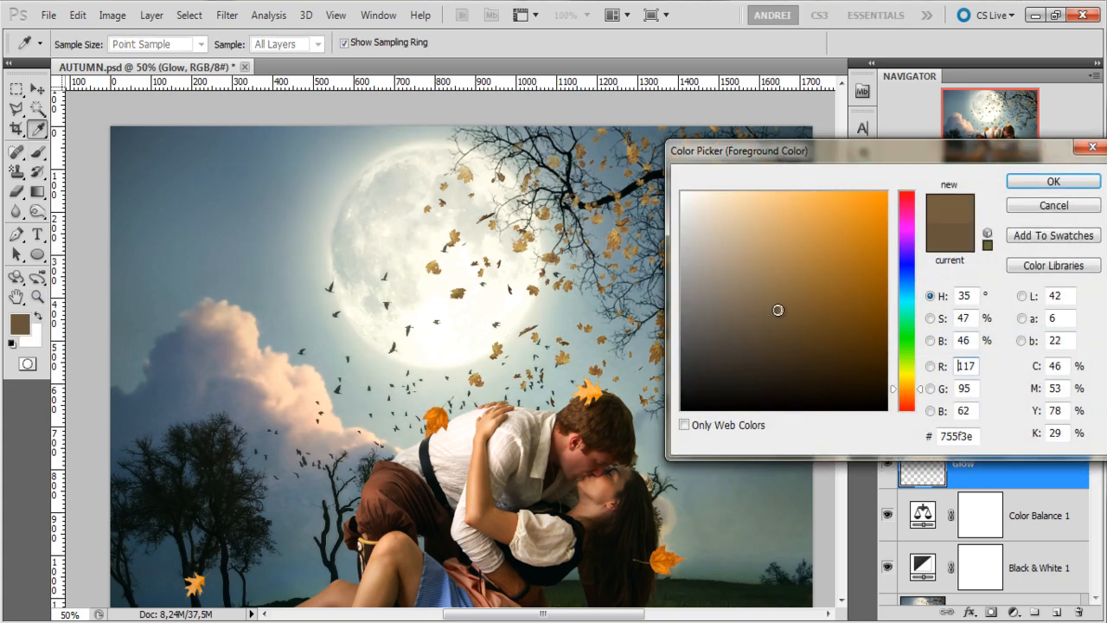
click(1046, 182)
key(b)
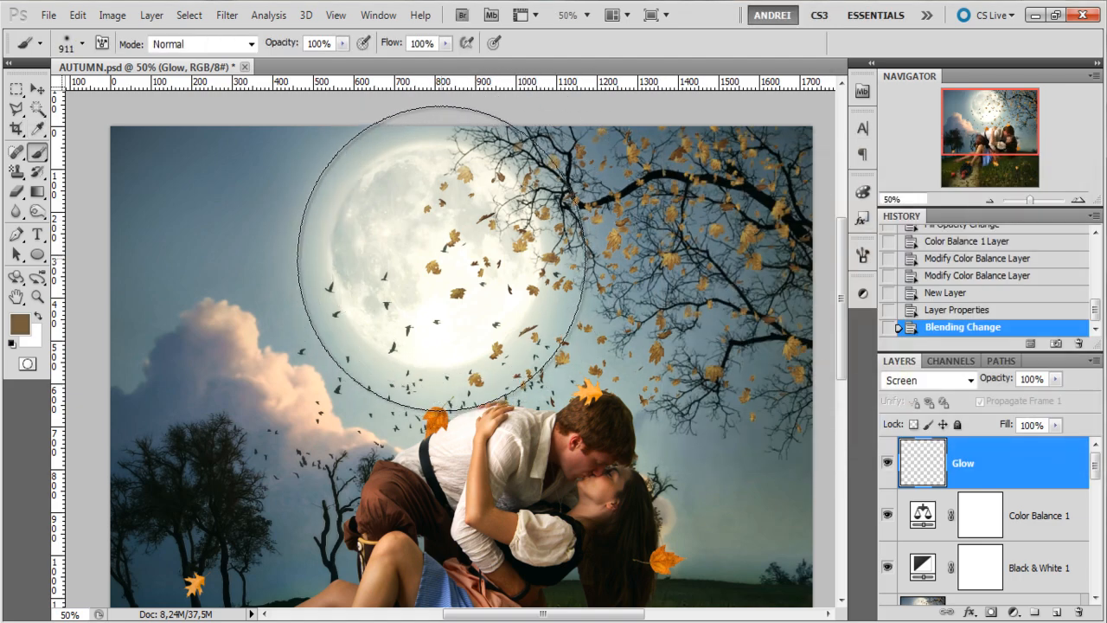
click(442, 257)
Hide and show the Glow layer and inspect the moon's glow up close and in the full scene.
key(ctrl+minus)
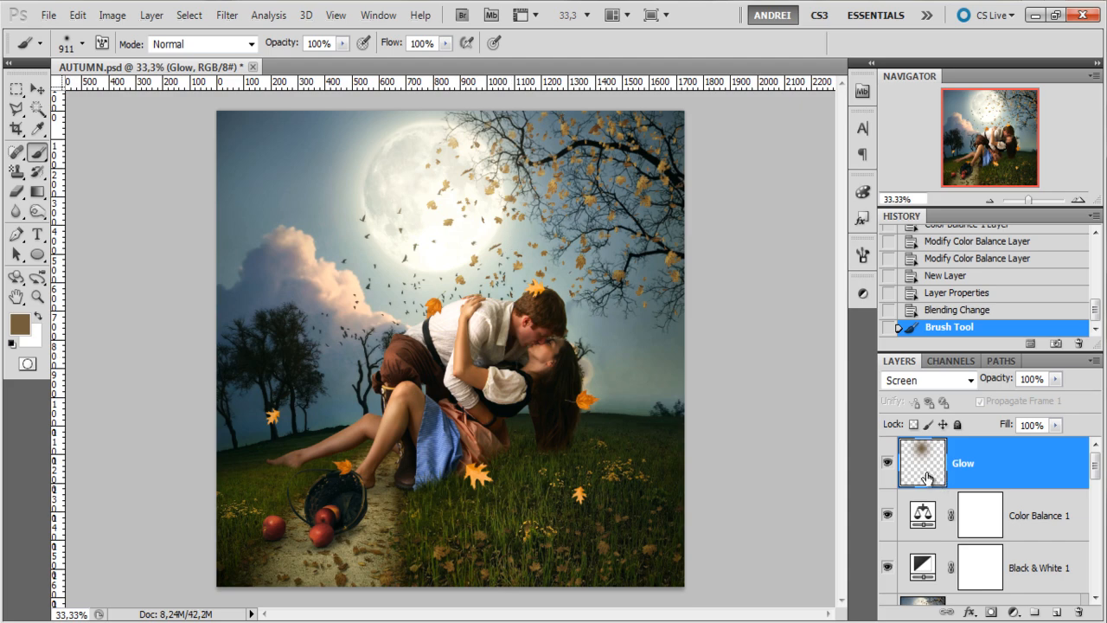
click(886, 464)
click(885, 464)
scroll(270, 104, up, 2)
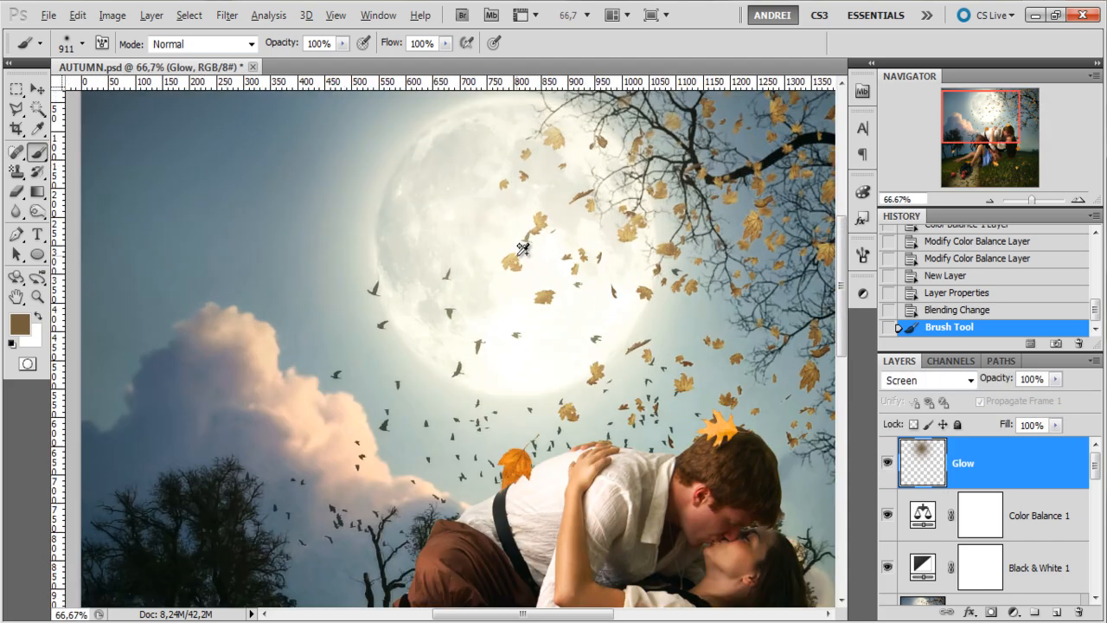
scroll(523, 251, down, 1)
scroll(522, 251, down, 1)
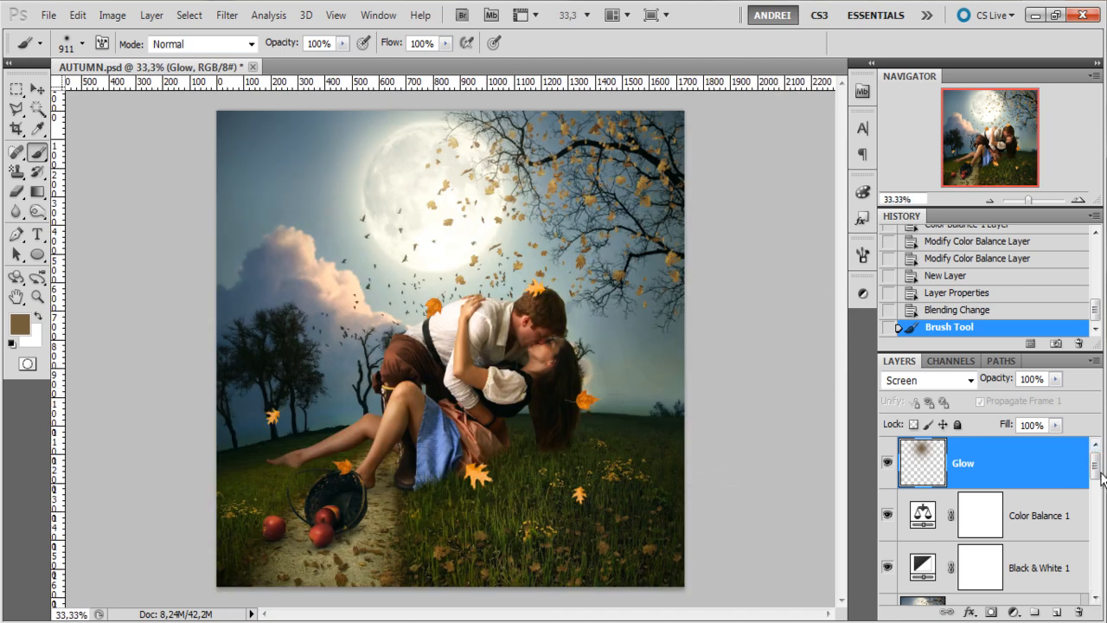
Review the layer stack from the Background layer upward and reselect the Glow layer.
drag(1095, 472, 1094, 573)
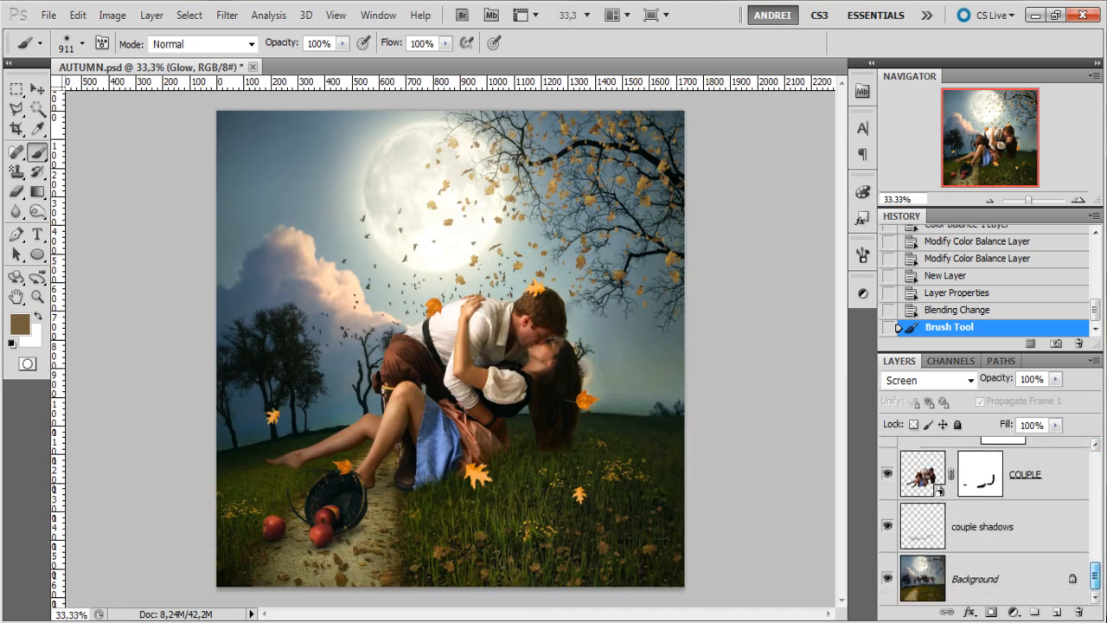
click(1051, 587)
scroll(1050, 578, up, 3)
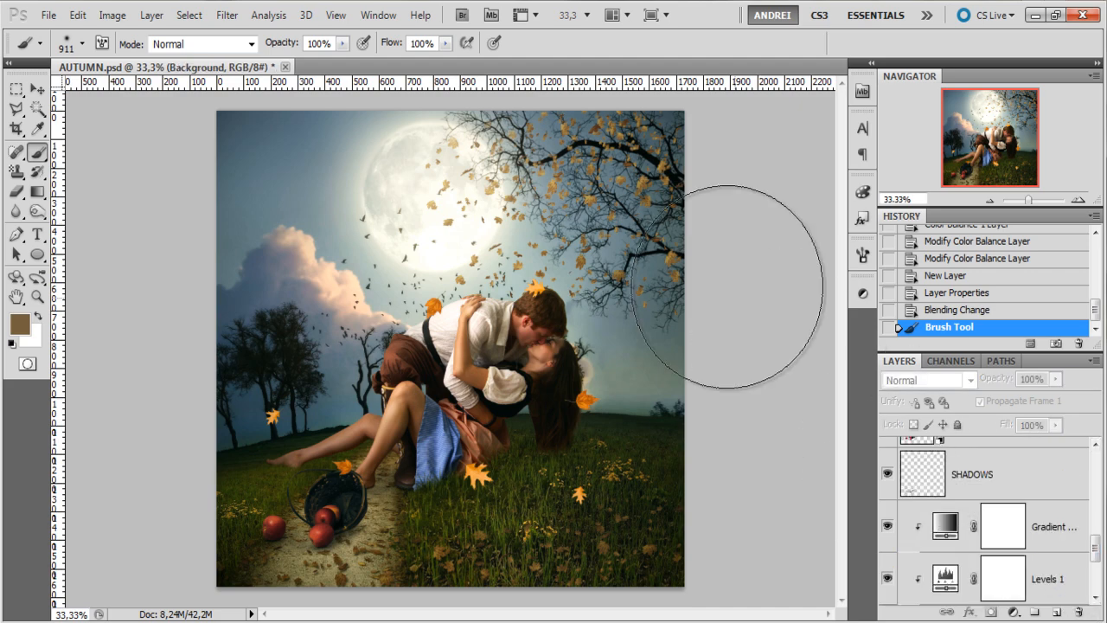
scroll(561, 203, up, 1)
scroll(560, 249, down, 1)
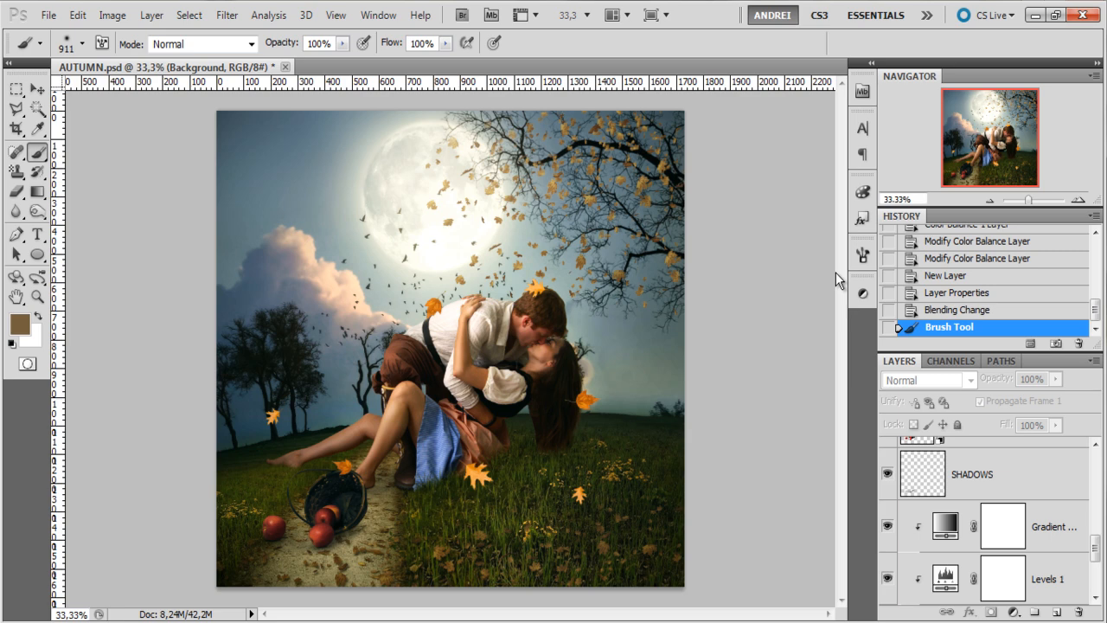
scroll(1040, 471, up, 3)
click(1040, 471)
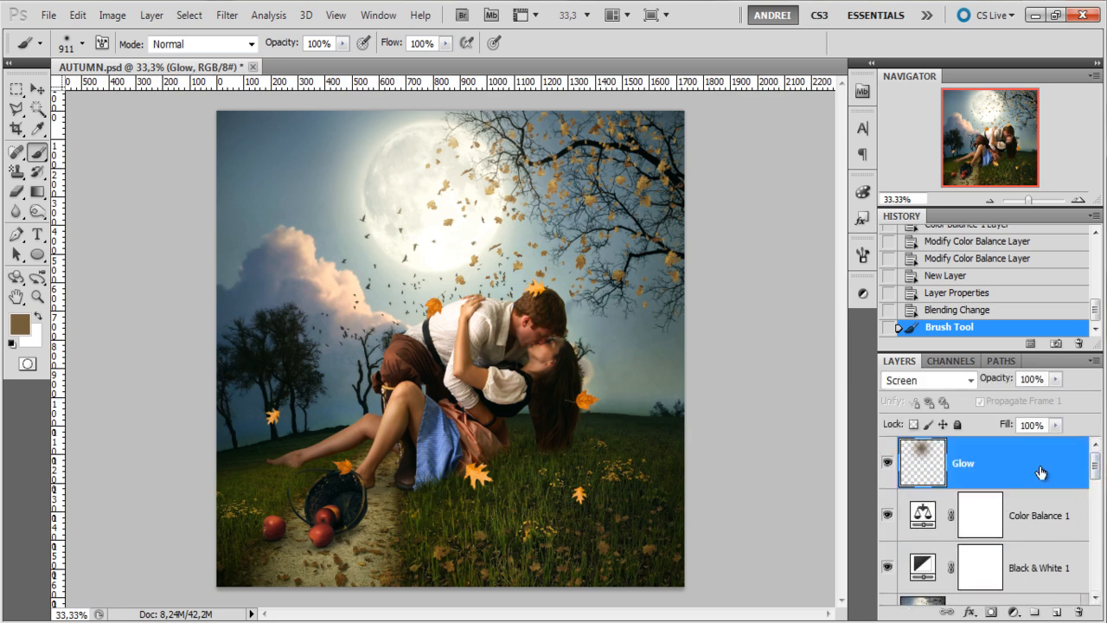